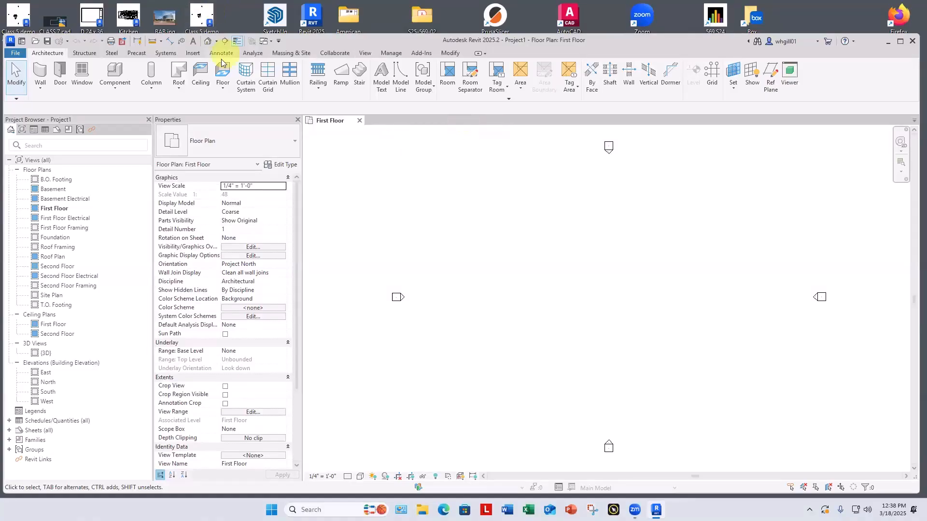
Step: Create a Wood Joist 10" - Wood Finish floor on the First Floor with a rectangular boundary about 21'-6" by 17'-0"
click(222, 86)
click(246, 106)
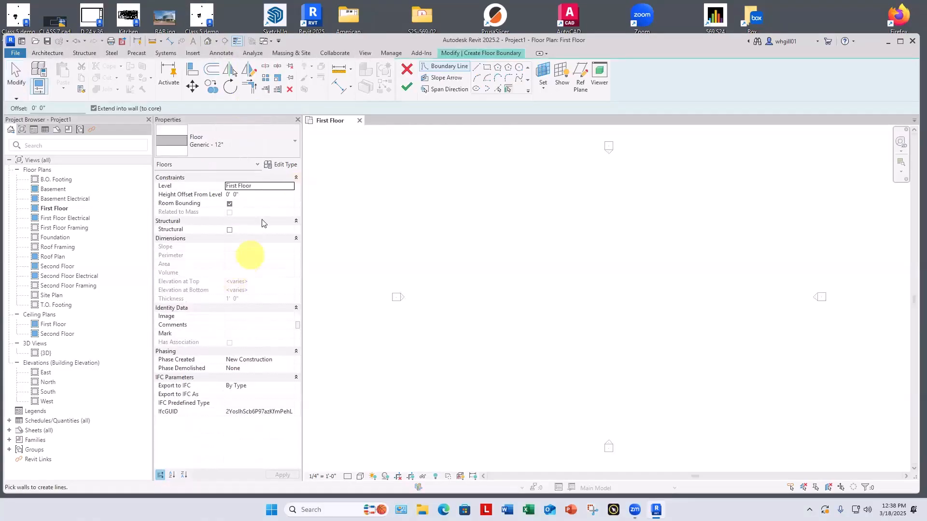
click(244, 144)
click(231, 285)
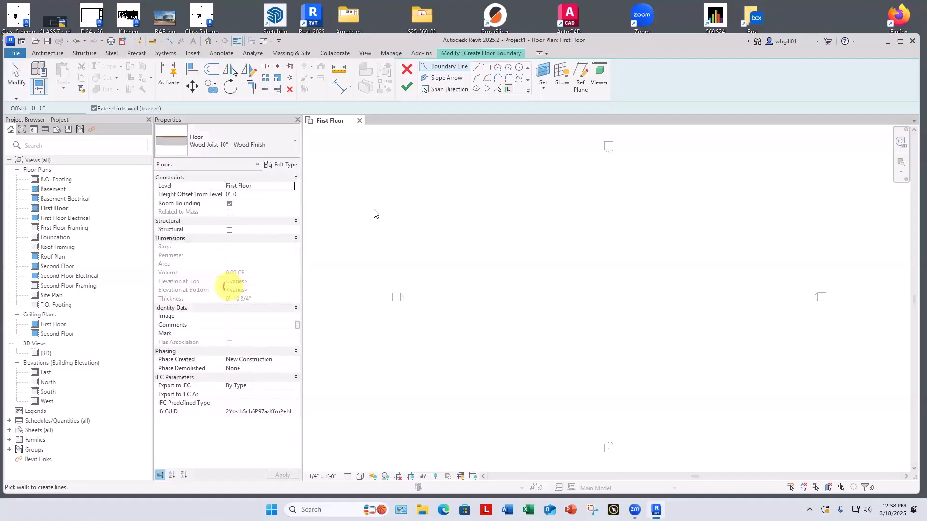
click(487, 69)
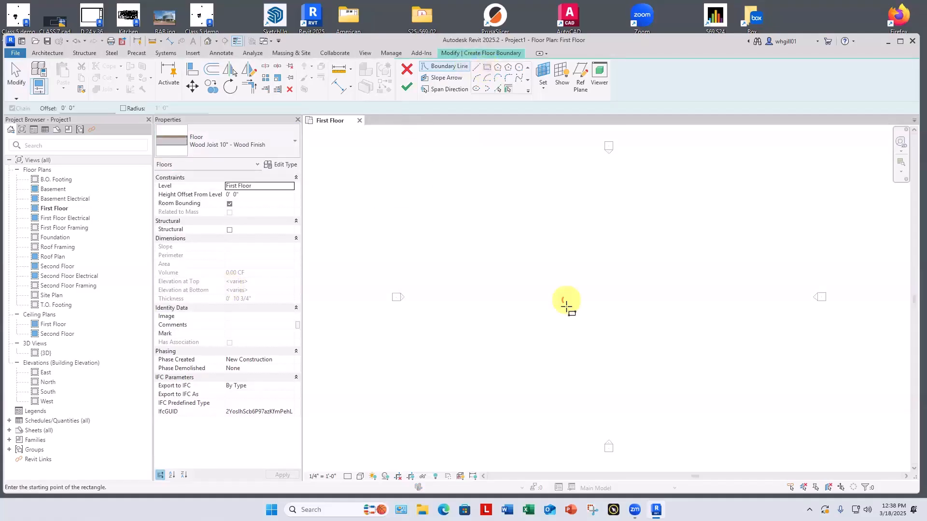
click(551, 324)
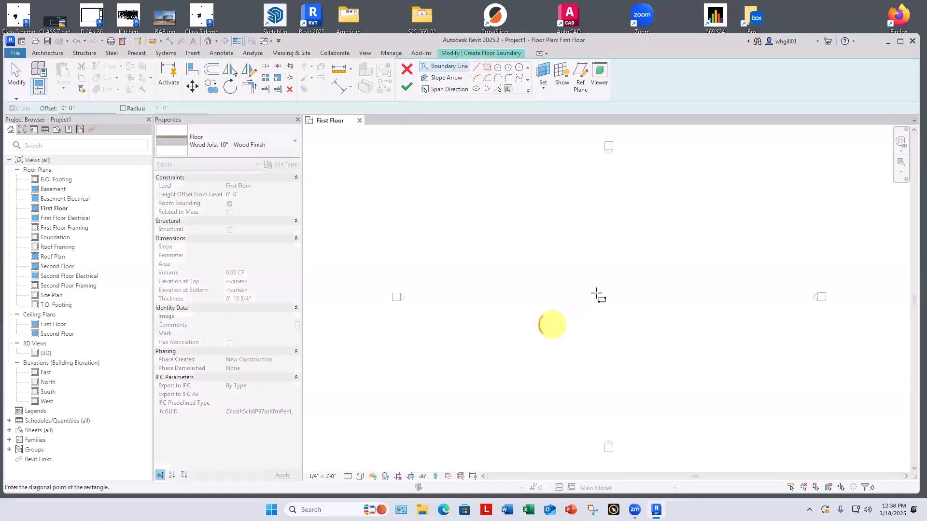
click(640, 255)
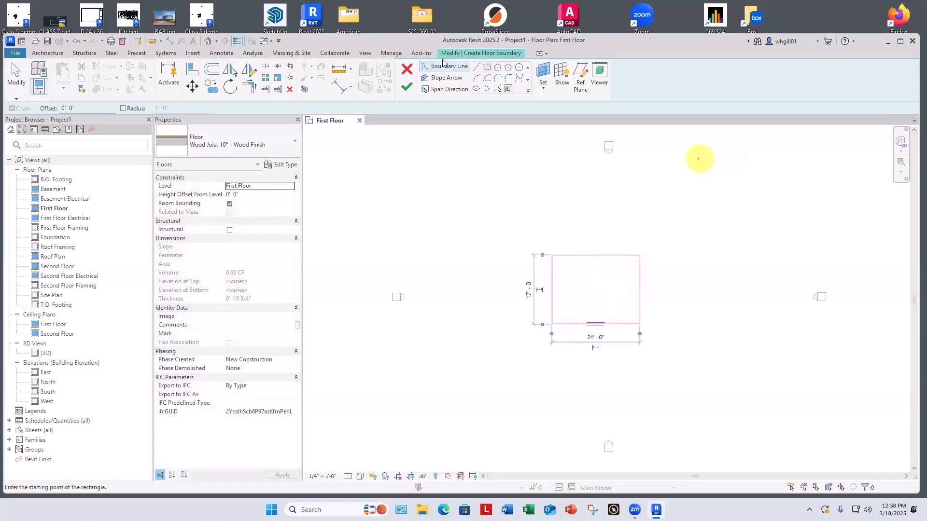
click(407, 86)
click(378, 139)
Step: Draw a horizontal Interior - 4 1/2" Partition wall across the floor, parallel to and just inside its upper edge
key(w)
key(a)
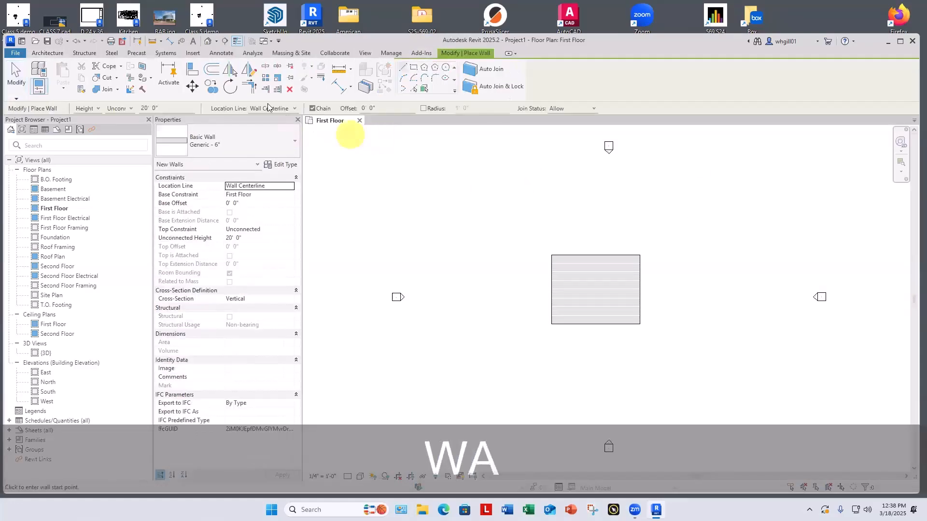
click(207, 141)
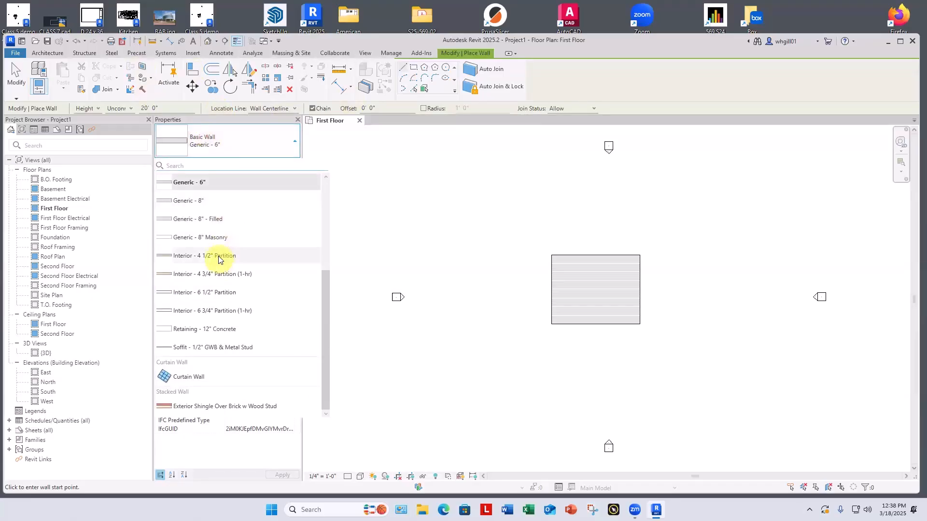
click(219, 257)
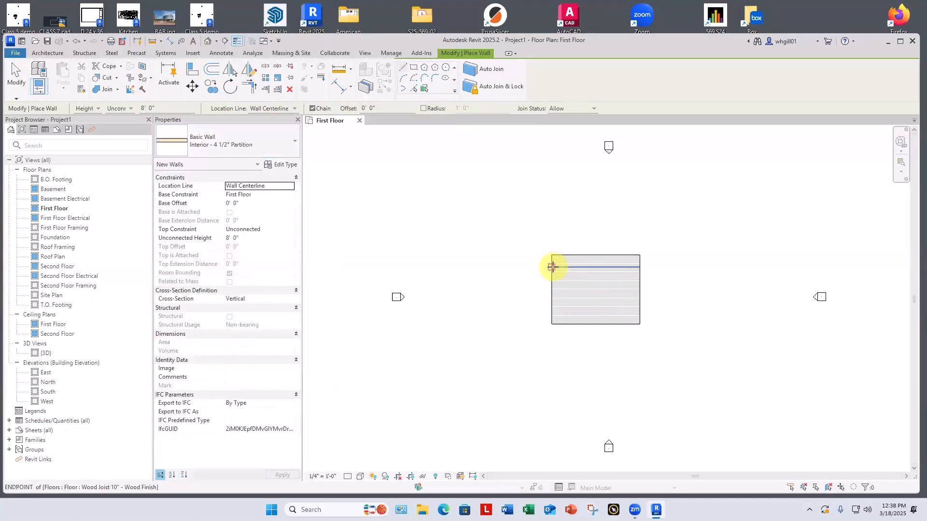
click(560, 267)
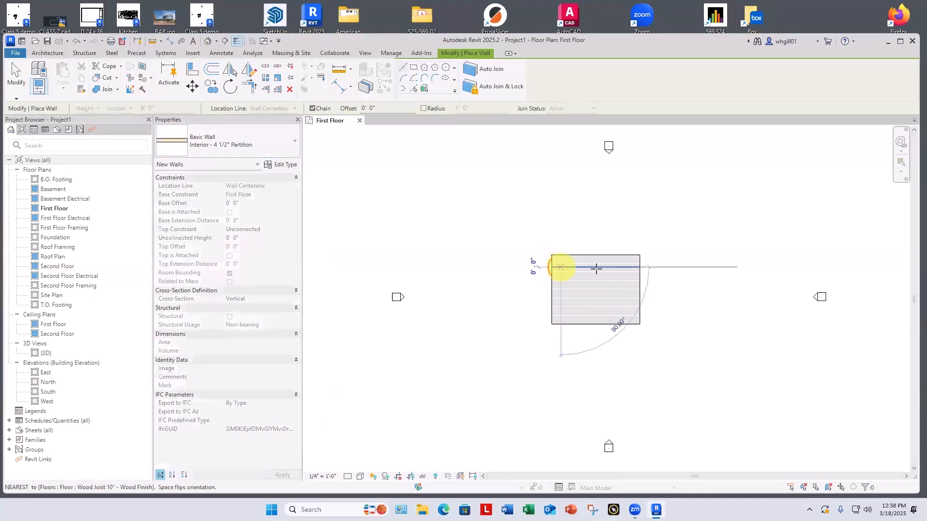
click(626, 268)
key(Escape)
key(Escape)
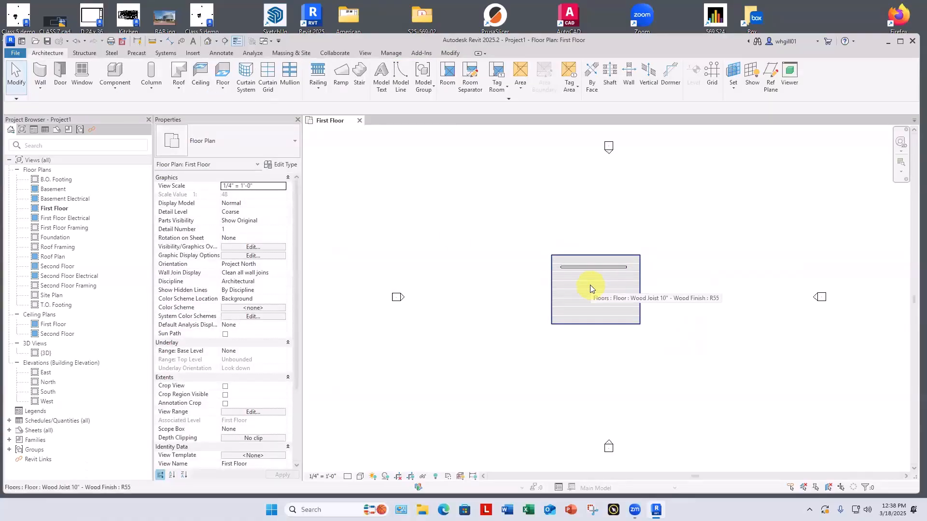
Step: Place a Table-Dining Round component with 60" Diameter near the centre of the floor, below the wall
key(c)
key(m)
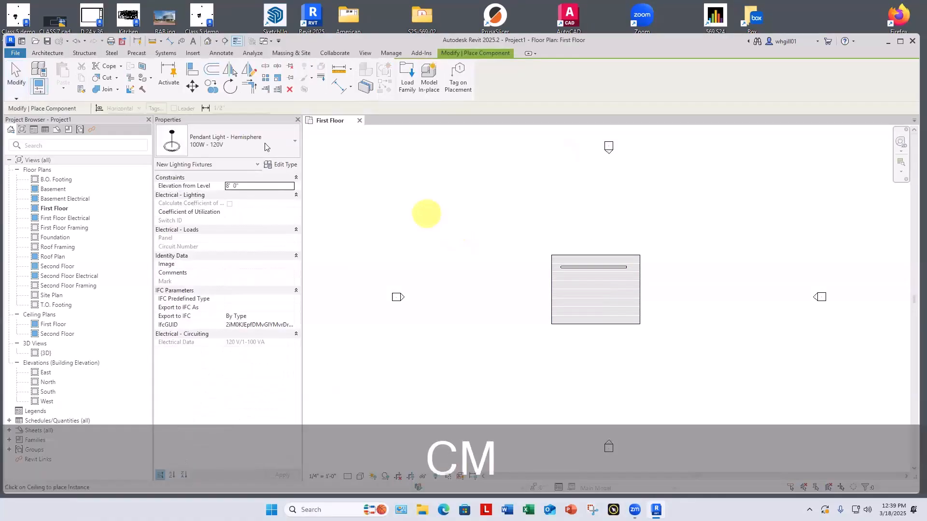
click(243, 140)
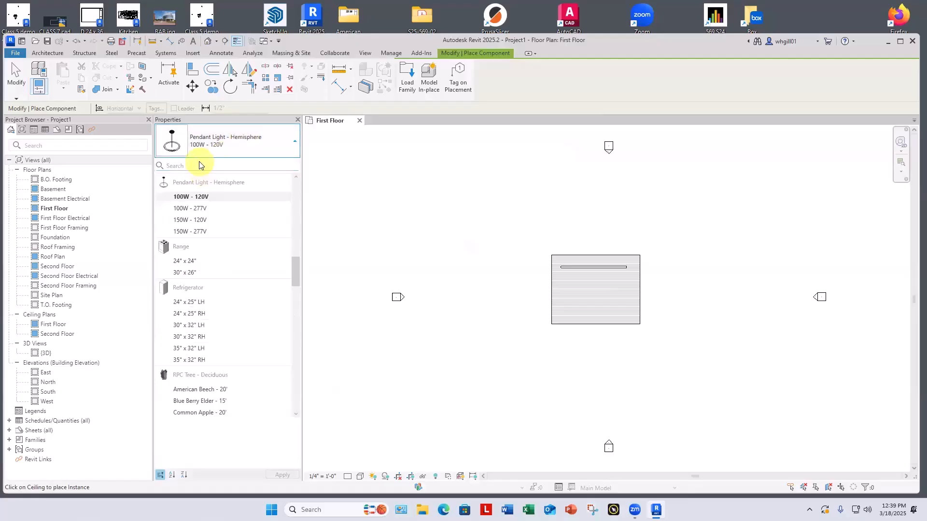
text(ta)
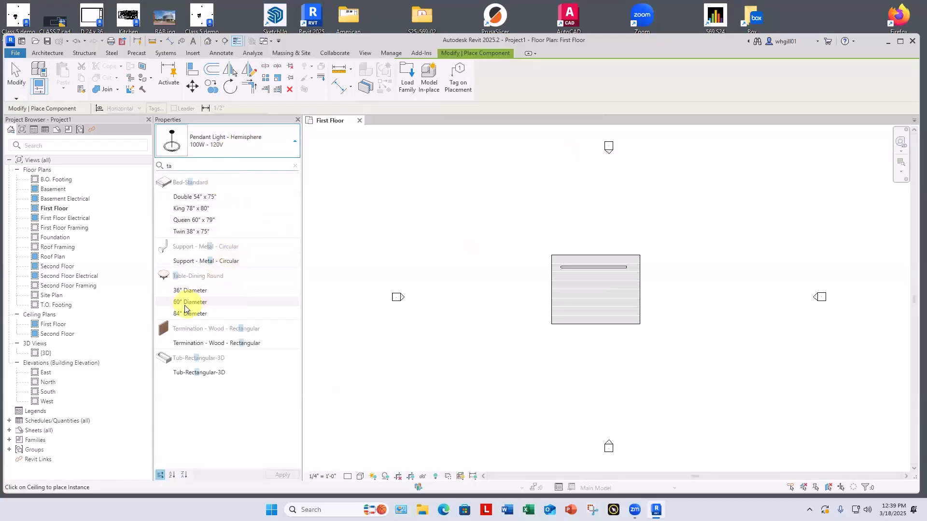
mouse_move(191, 308)
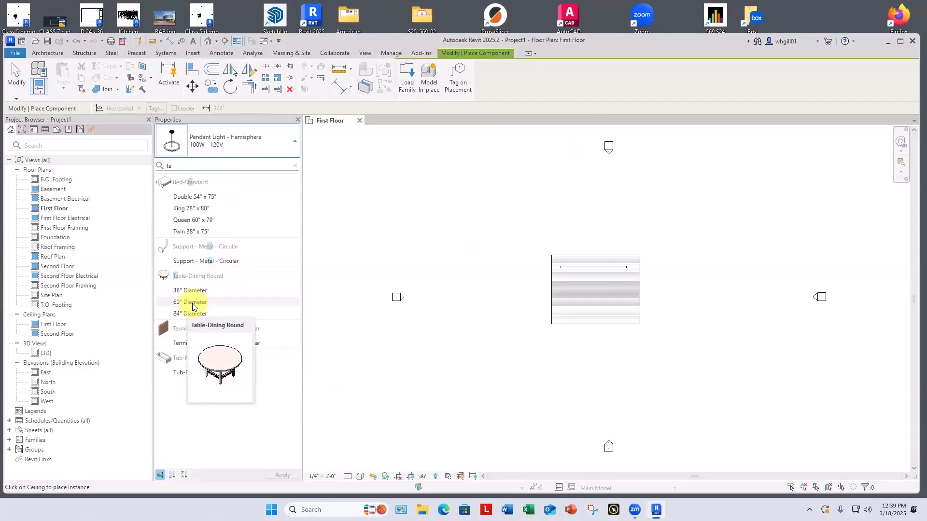
click(192, 304)
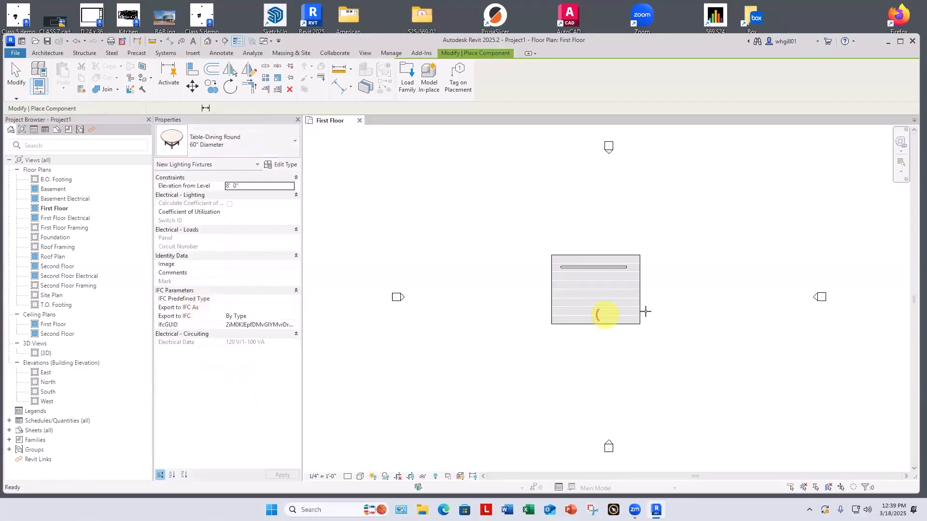
click(595, 289)
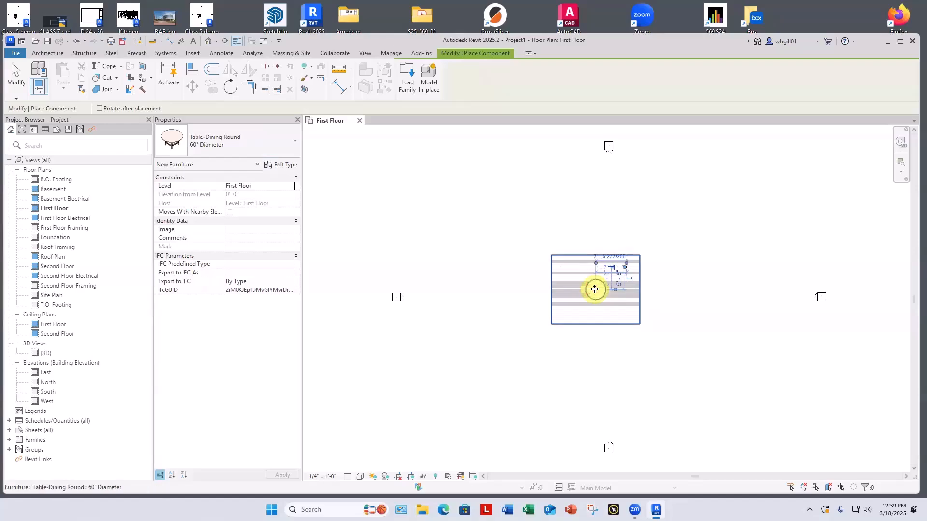
key(Escape)
key(Escape)
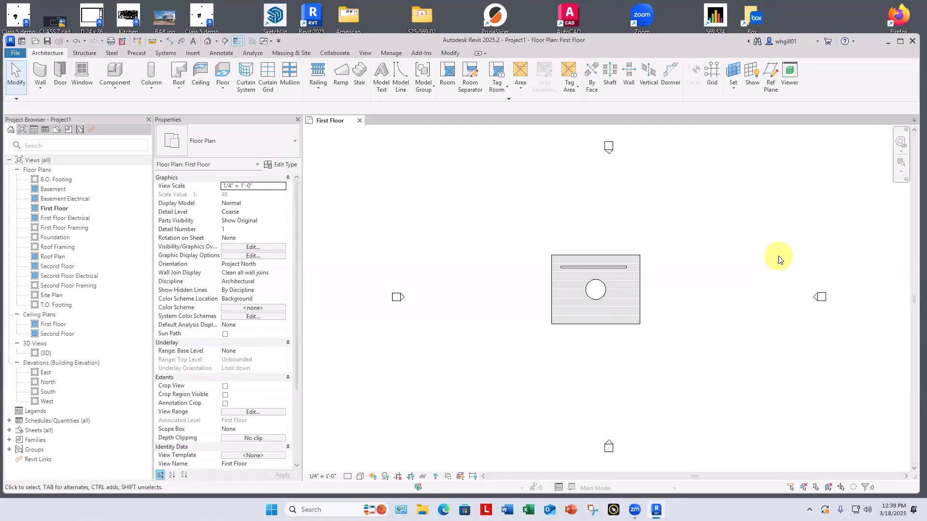
click(365, 54)
click(332, 87)
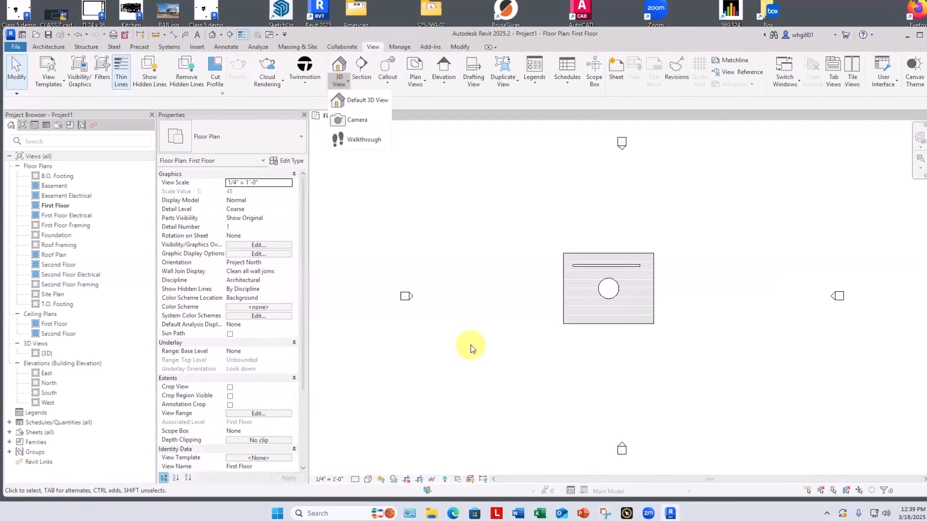
key(Escape)
key(Escape)
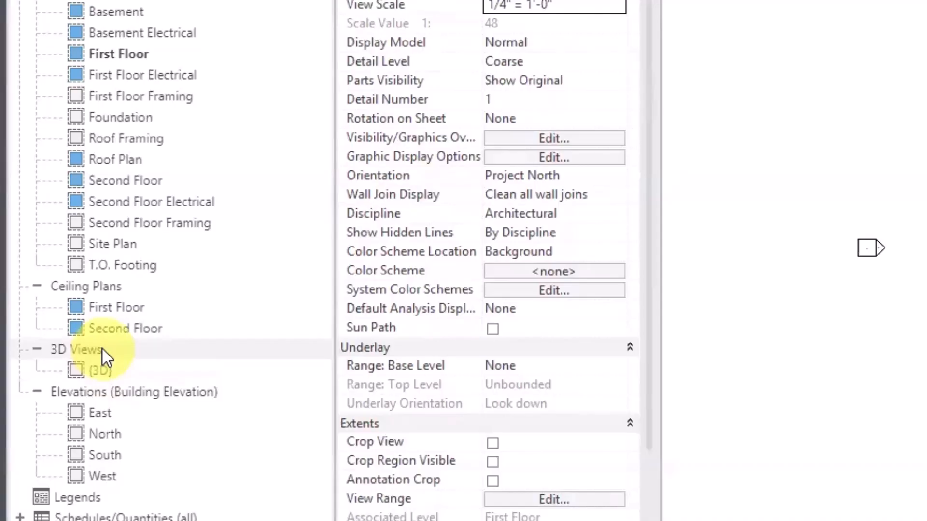
Step: Delete the existing {3D} view, generate a new default 3D view, and orbit it to see the model from behind the wall
right_click(97, 372)
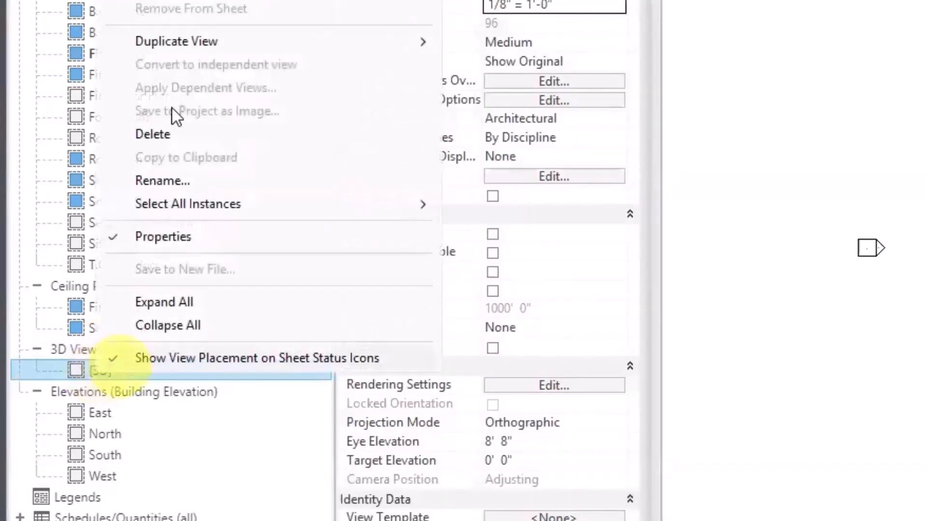
click(151, 135)
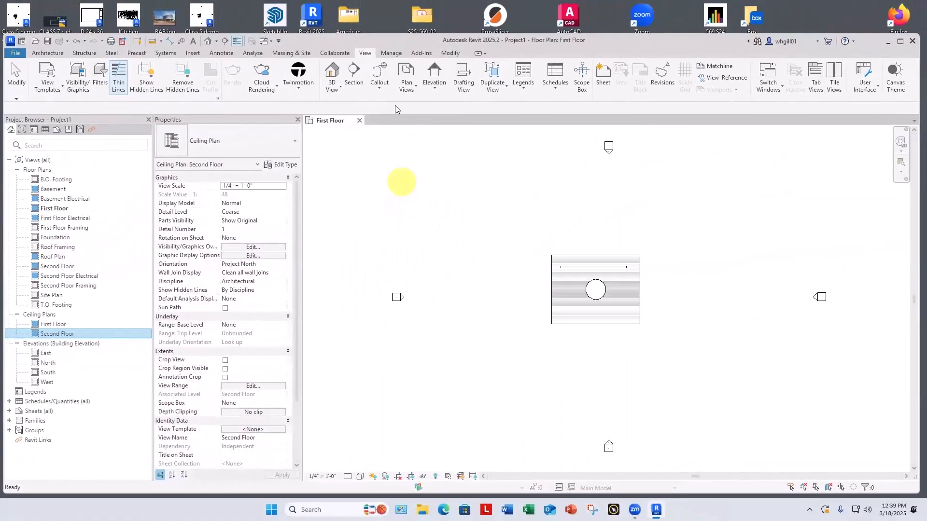
click(332, 86)
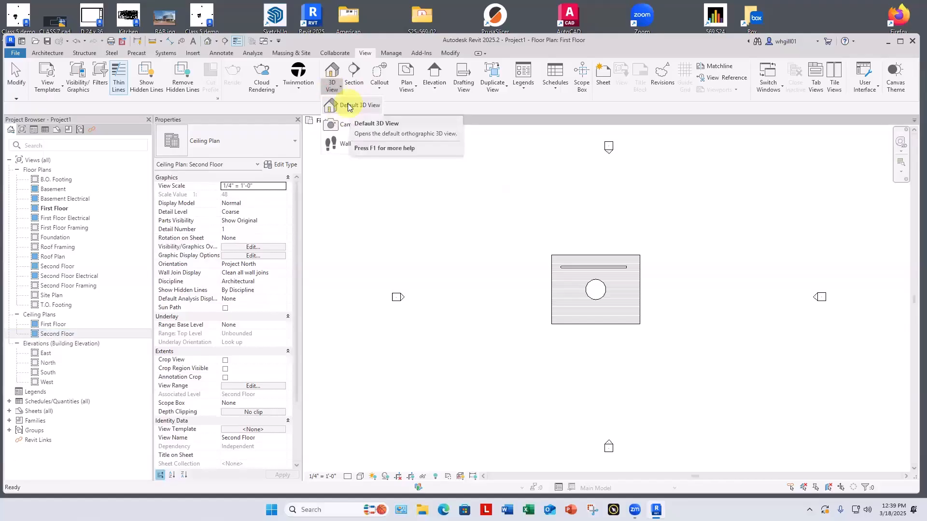
click(347, 105)
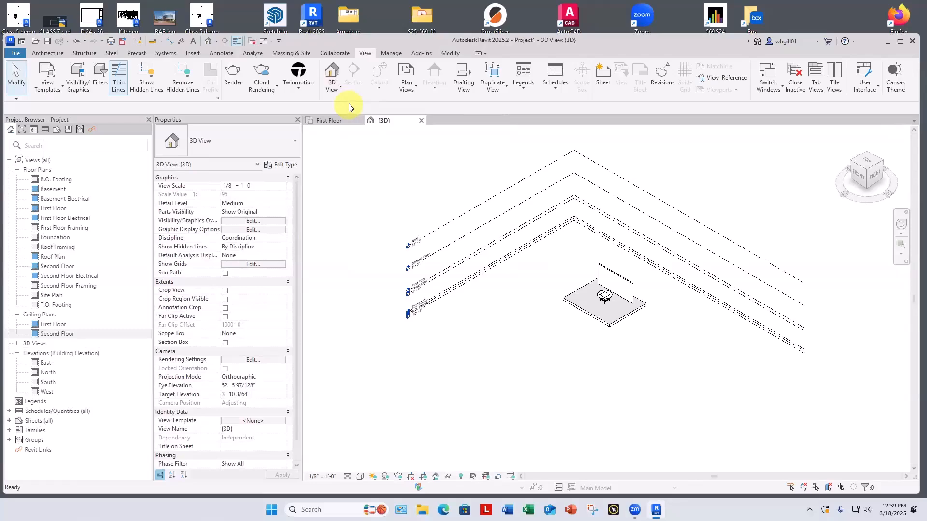
scroll(466, 335, up, 3)
shift+middle_drag(466, 335, 418, 185)
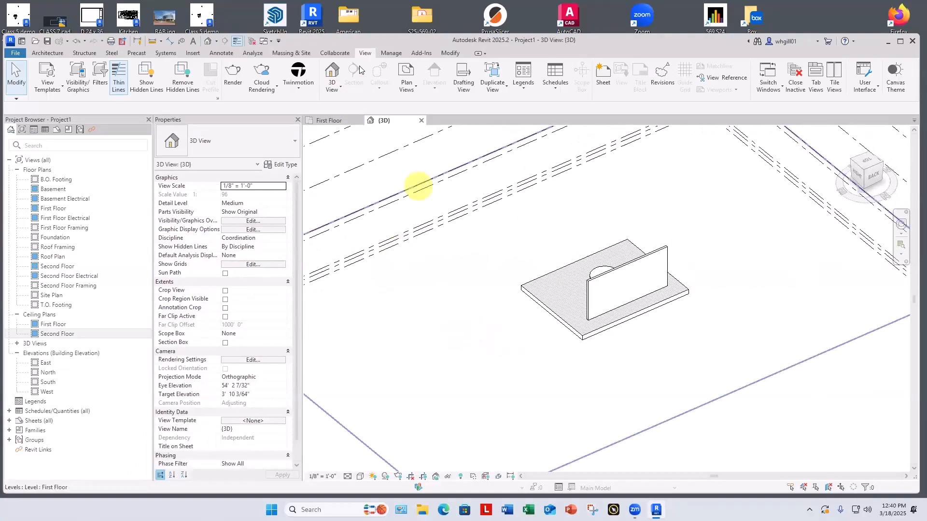
click(332, 83)
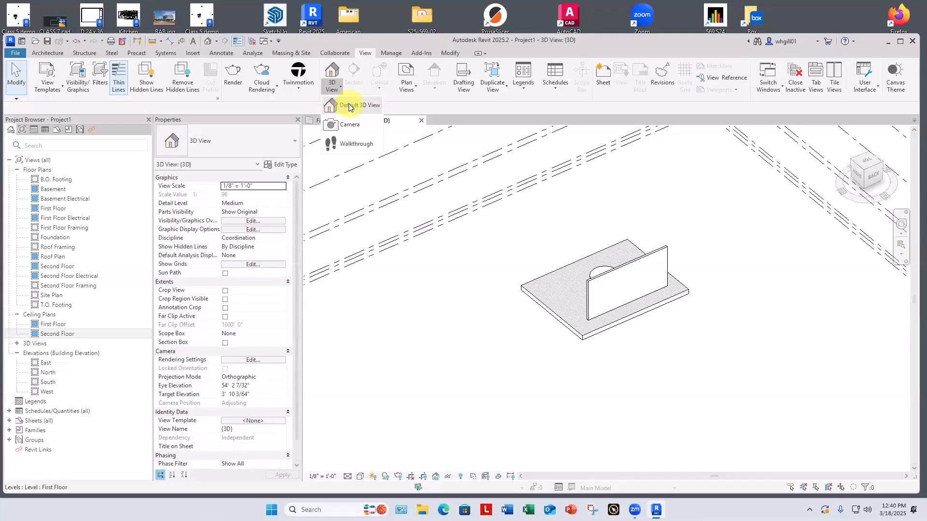
click(349, 106)
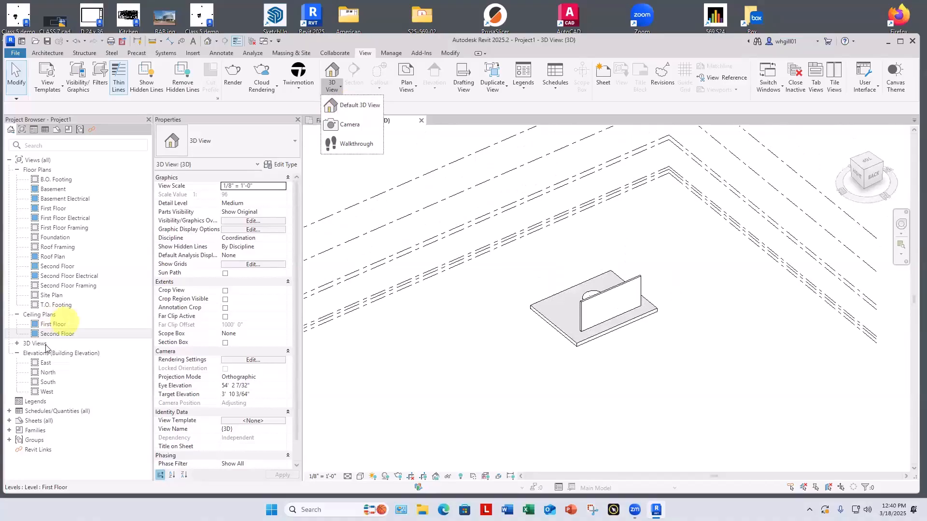
Step: Rename the {3D} view as "demonstration 3d"
click(17, 343)
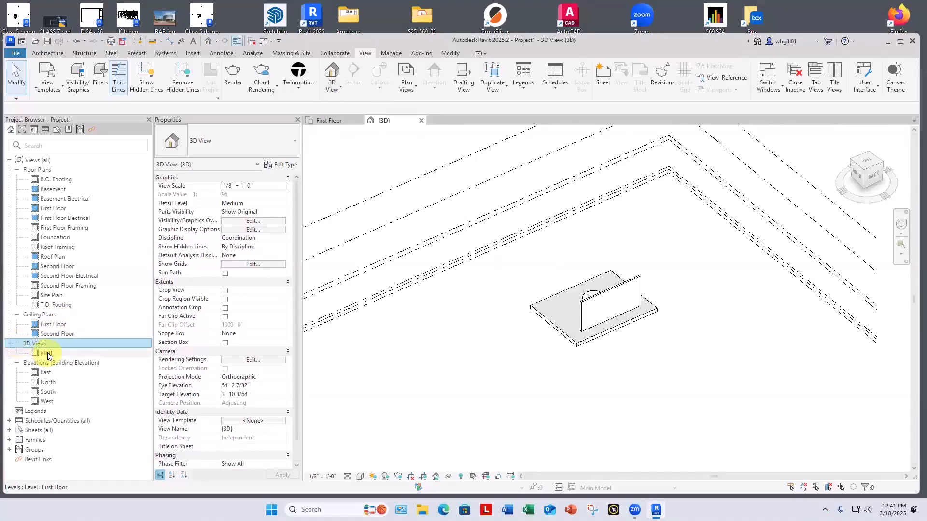
right_click(51, 353)
click(85, 265)
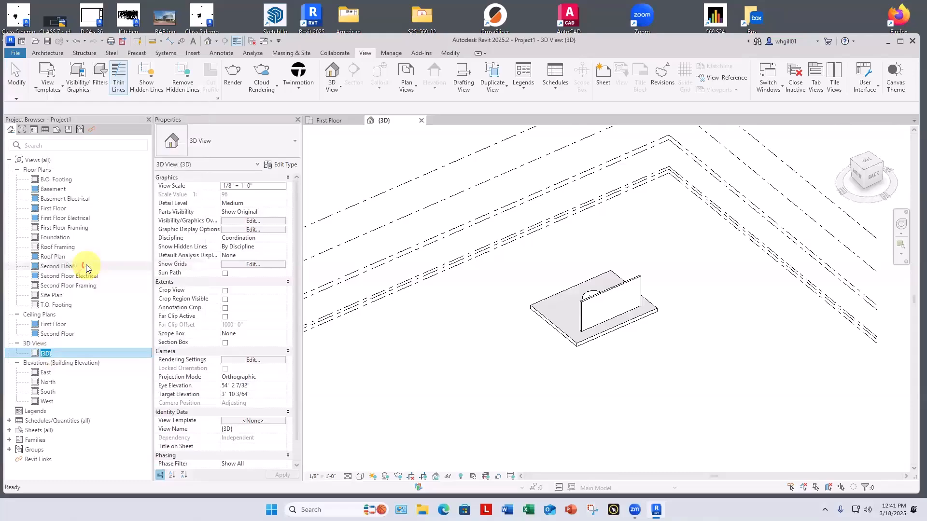
text(de)
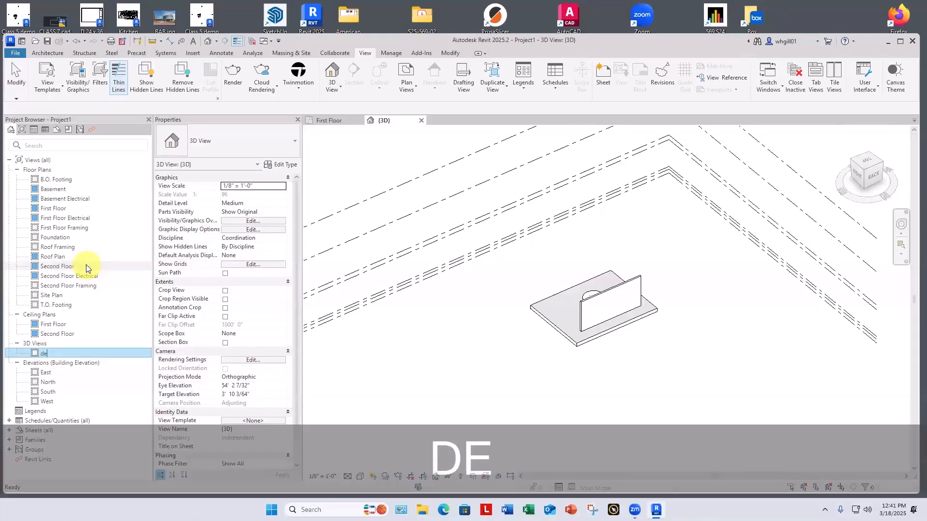
text(monstrat)
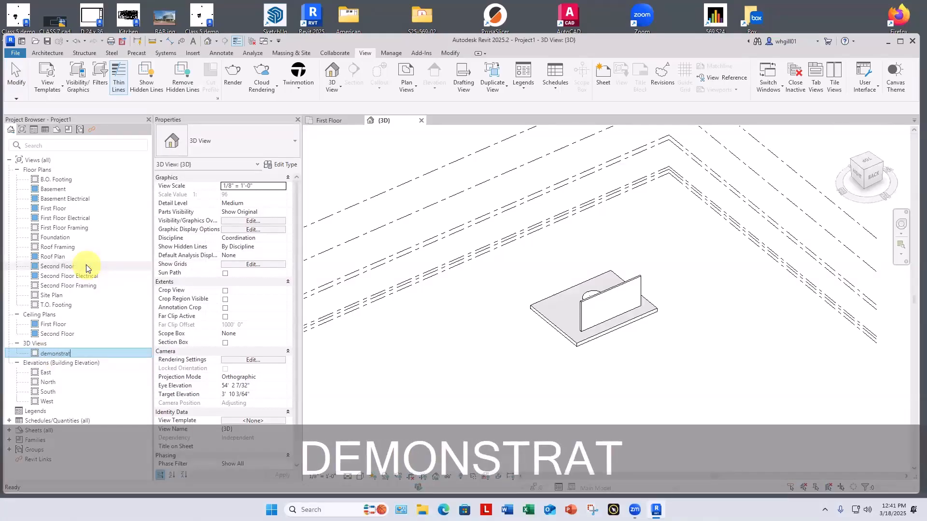
text(ion 3d)
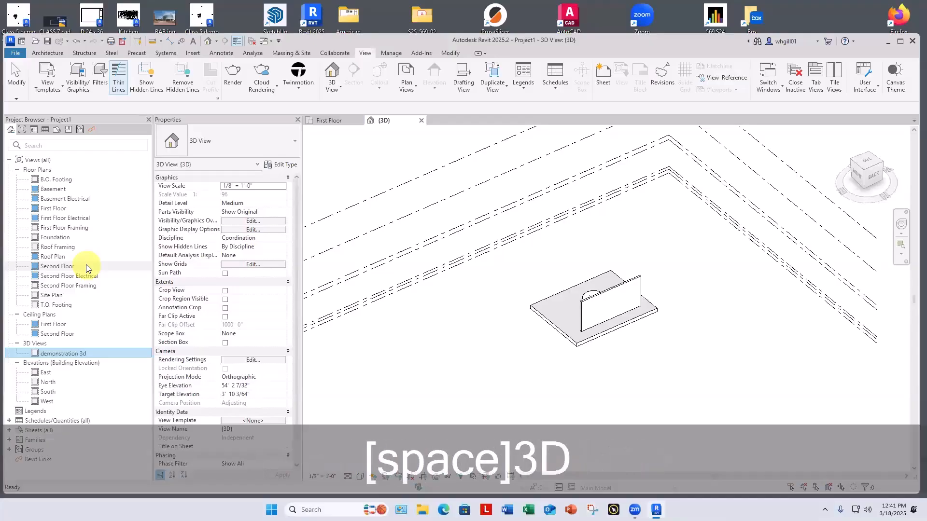
key(Return)
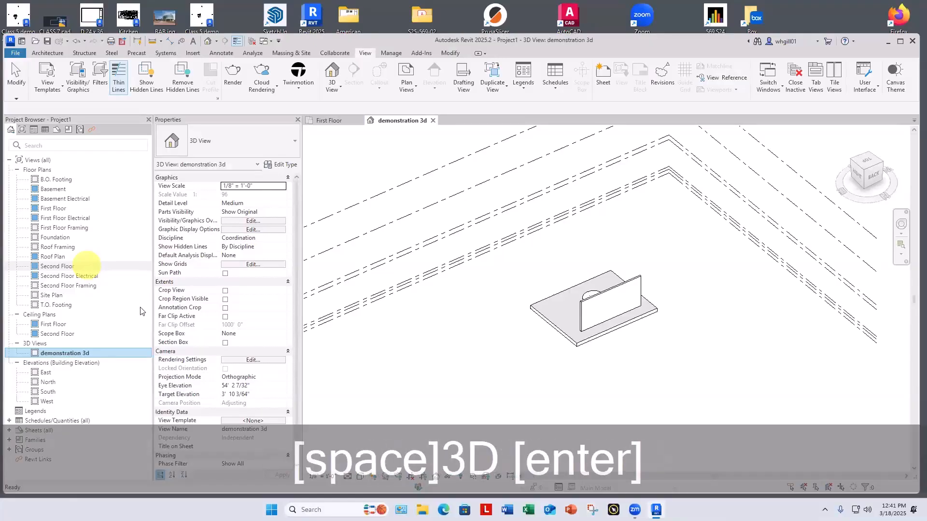
Step: Enable Crop View and Crop Region Visible for the demonstration 3d view
scroll(465, 336, down, 2)
middle_drag(468, 337, 521, 319)
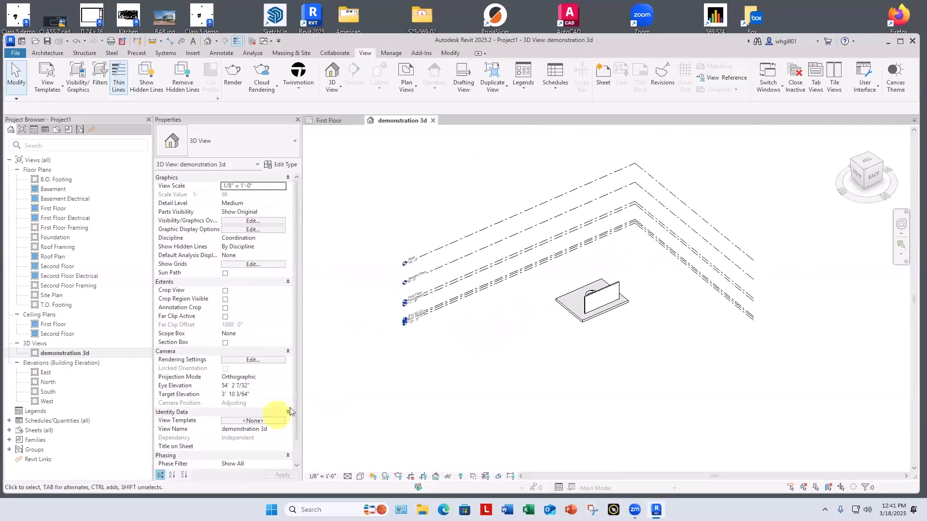
click(225, 290)
click(224, 299)
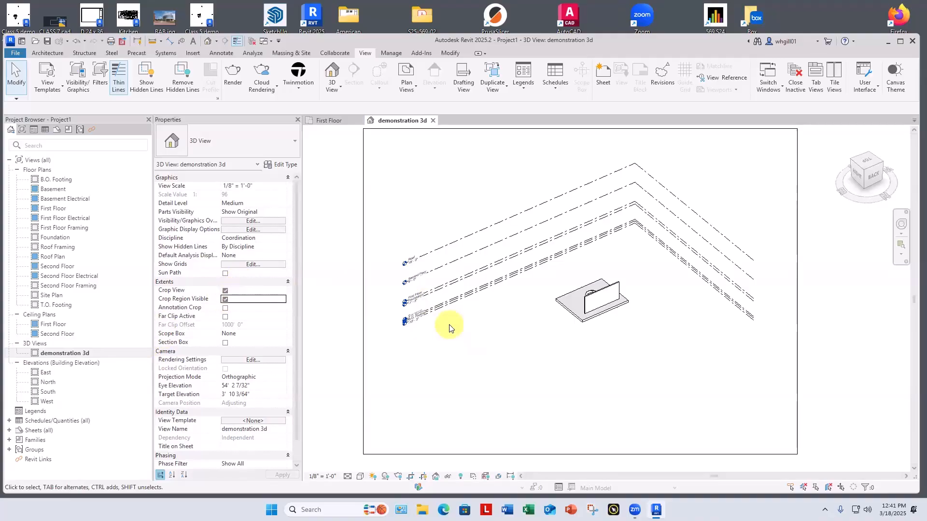
Step: Orbit the demonstration 3d view so the table stands in front of the wall
click(709, 225)
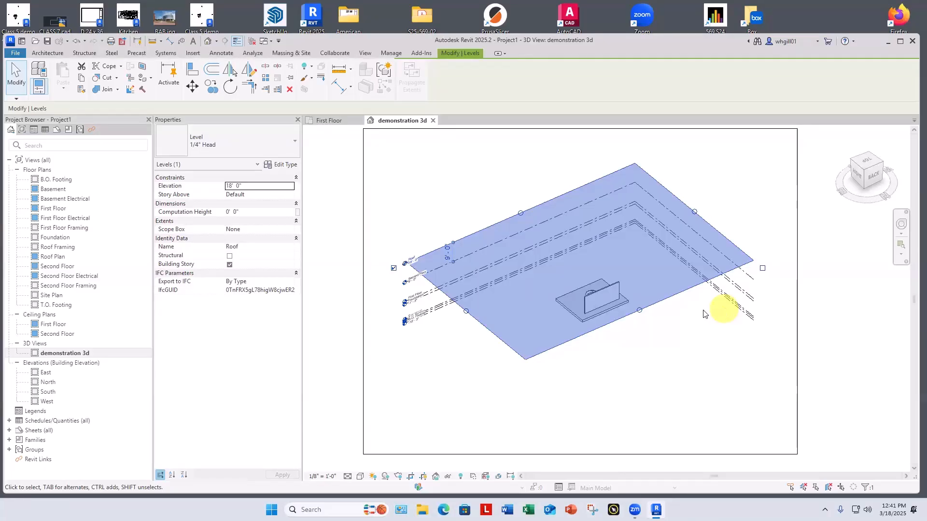
click(636, 374)
shift+middle_drag(595, 377, 775, 384)
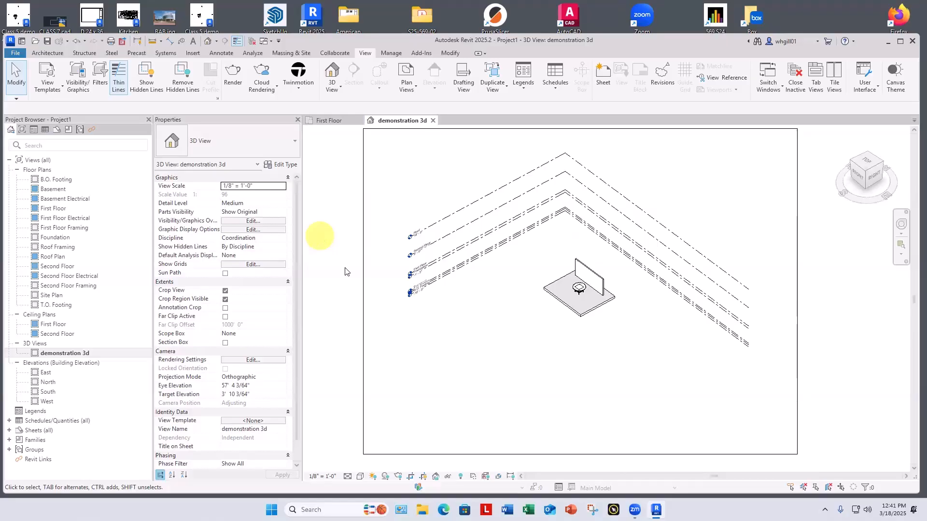
Step: Shrink the 3D view's crop region on all four sides around the floor, wall and table, about 4 3/4" wide by 3 3/4" high
click(363, 269)
drag(374, 291, 538, 291)
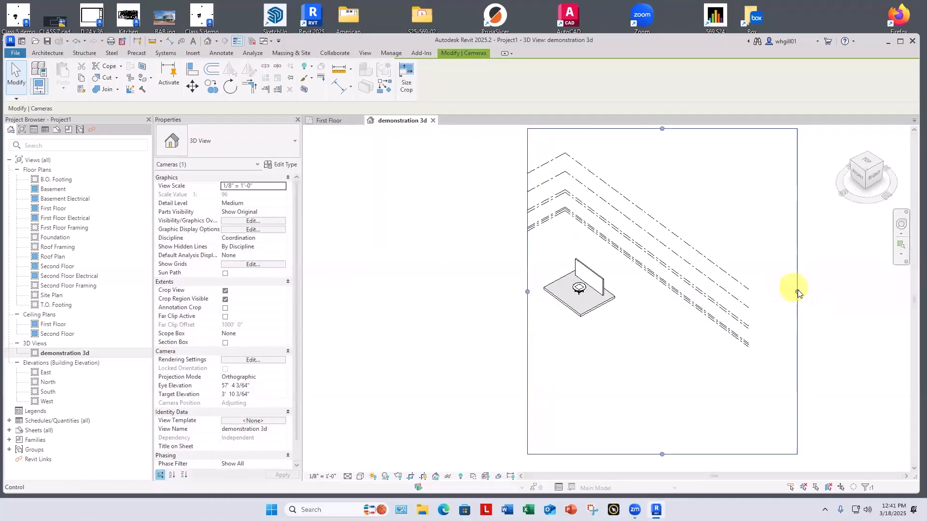
drag(797, 292, 628, 310)
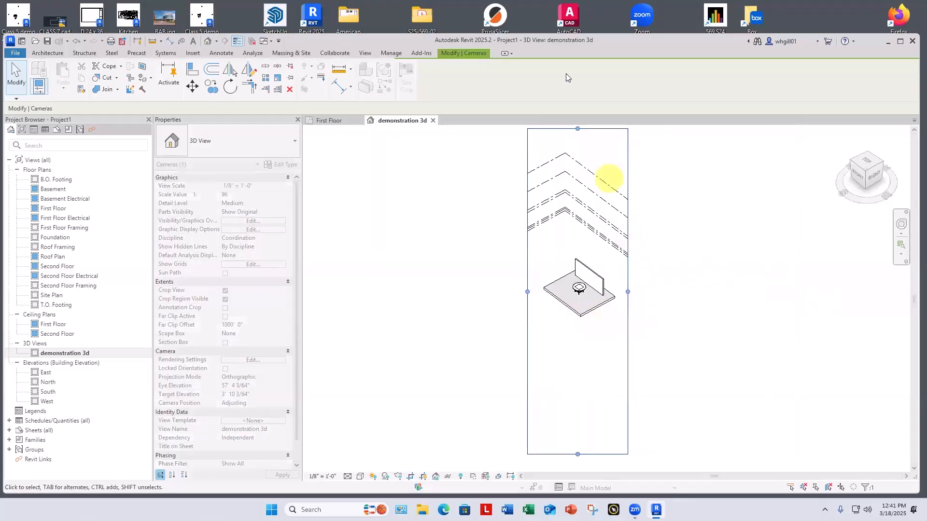
drag(577, 128, 570, 249)
drag(578, 455, 586, 328)
click(476, 257)
Step: Set the 3D view's model crop size to 48" width and 4" height with Size Crop
click(527, 261)
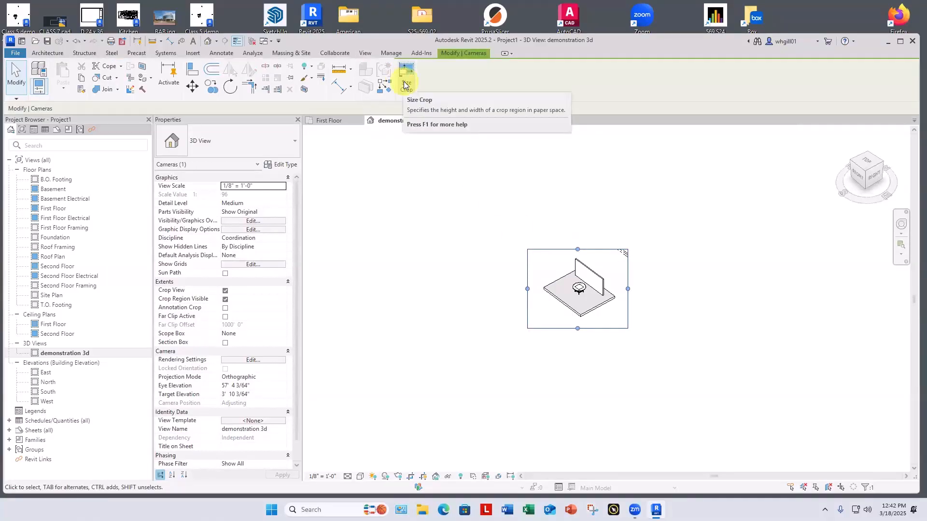
click(418, 82)
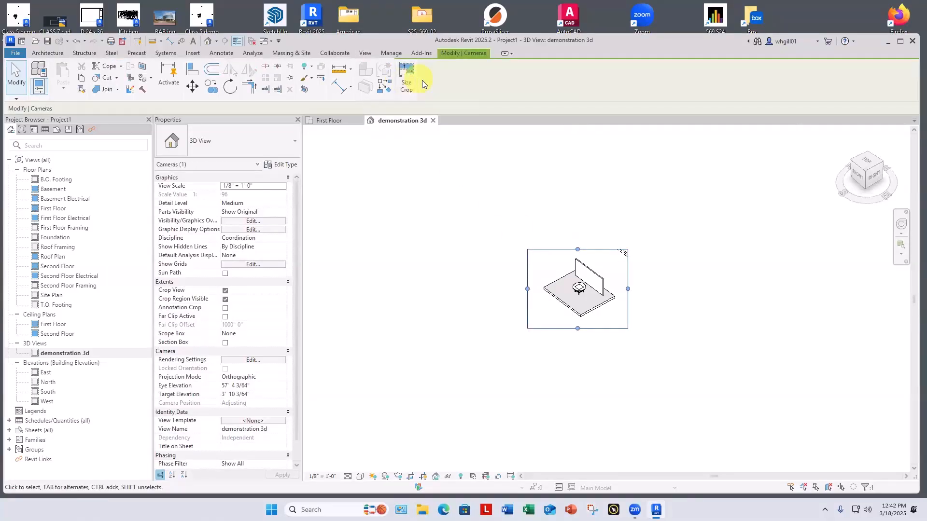
click(406, 83)
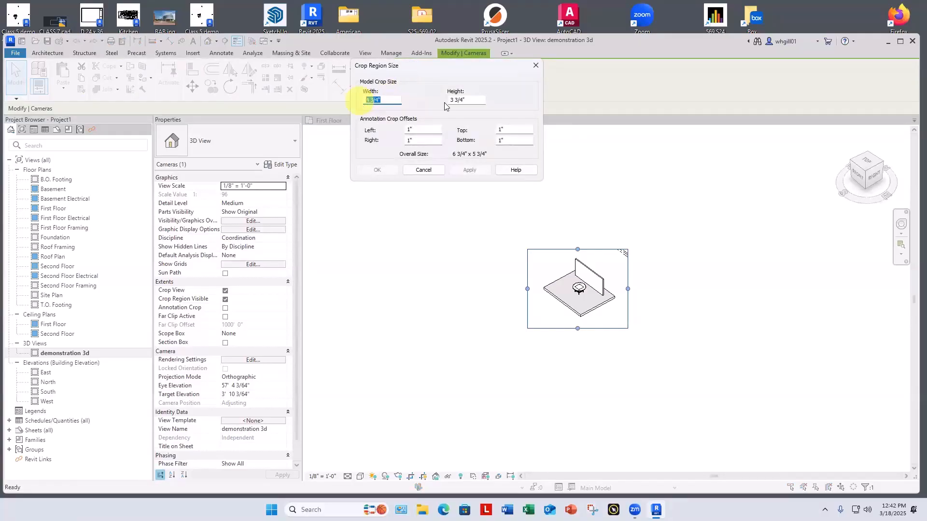
text(4)
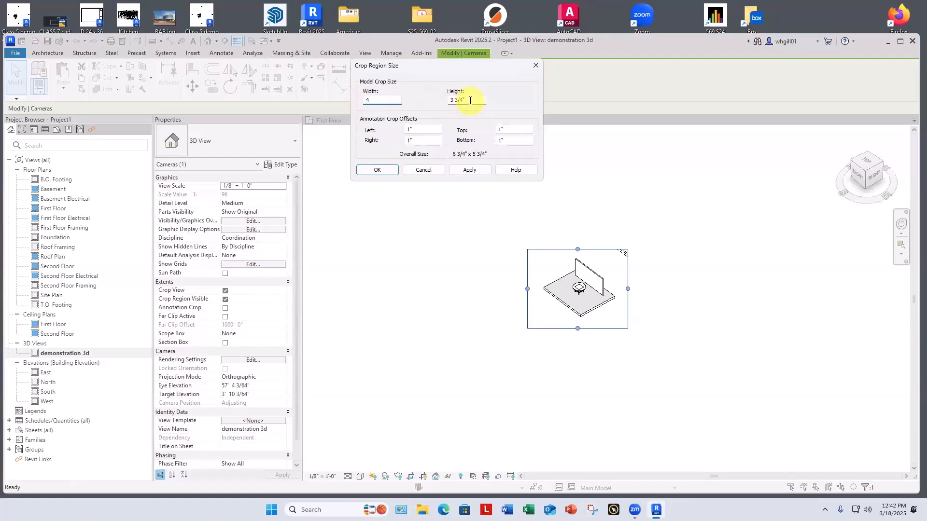
text(8)
key(Tab)
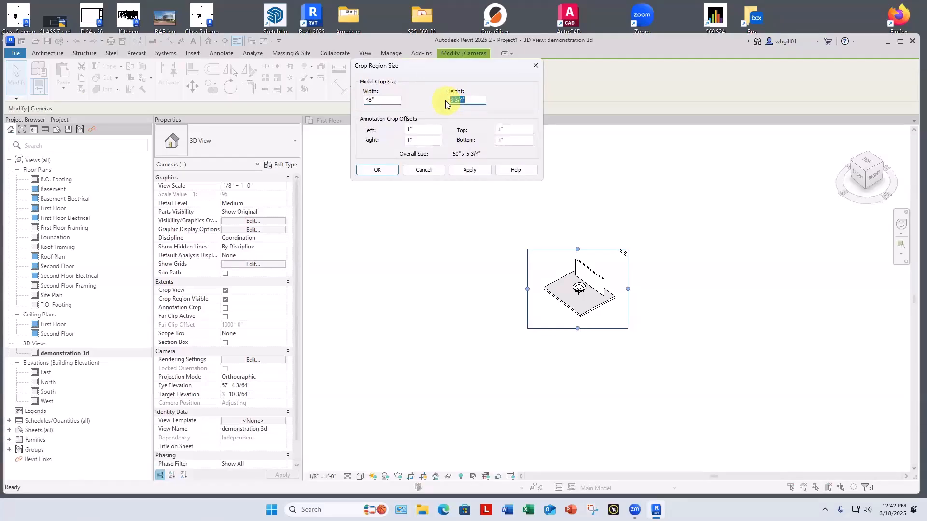
text(4')
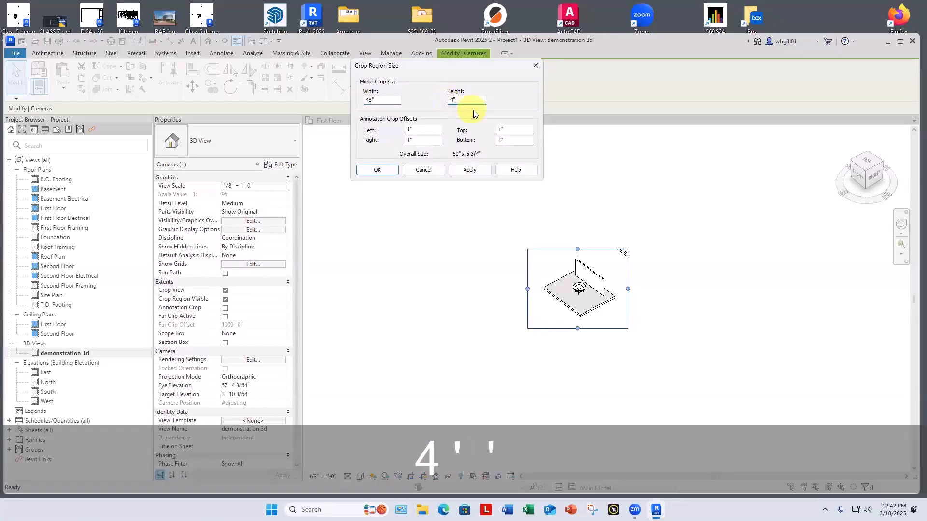
click(374, 170)
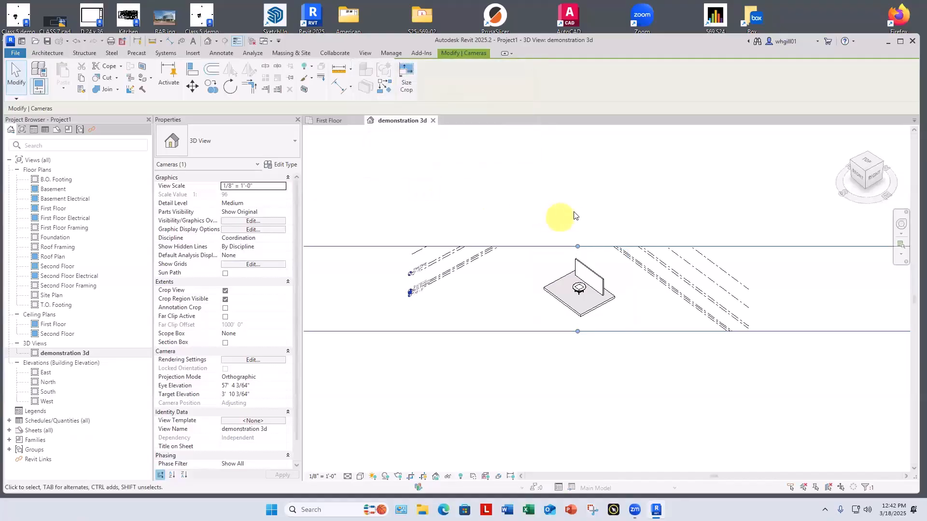
Step: Set the 3D view's model crop width to 4" with Size Crop
click(401, 78)
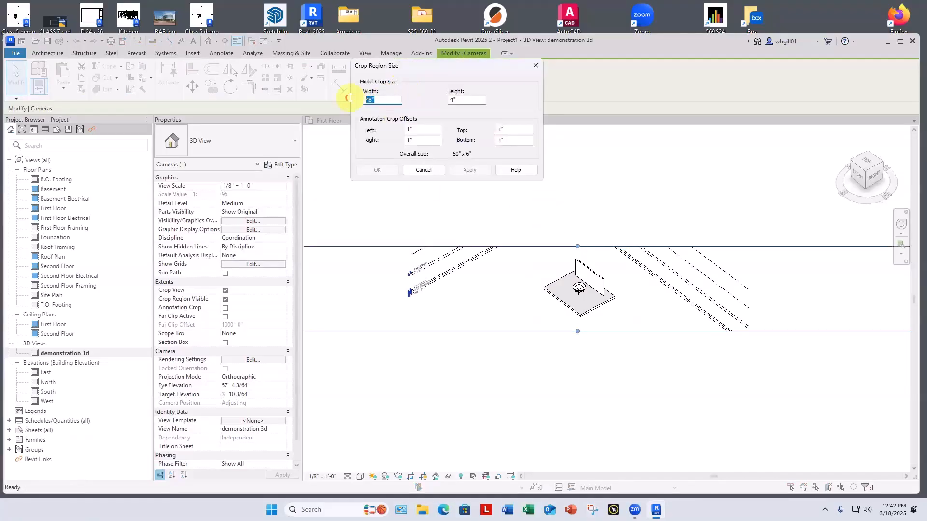
text(4")
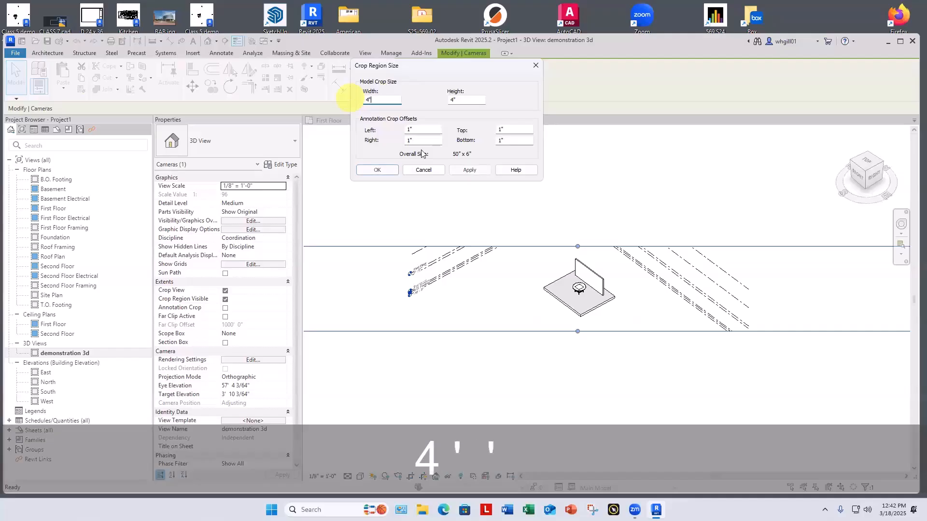
click(470, 170)
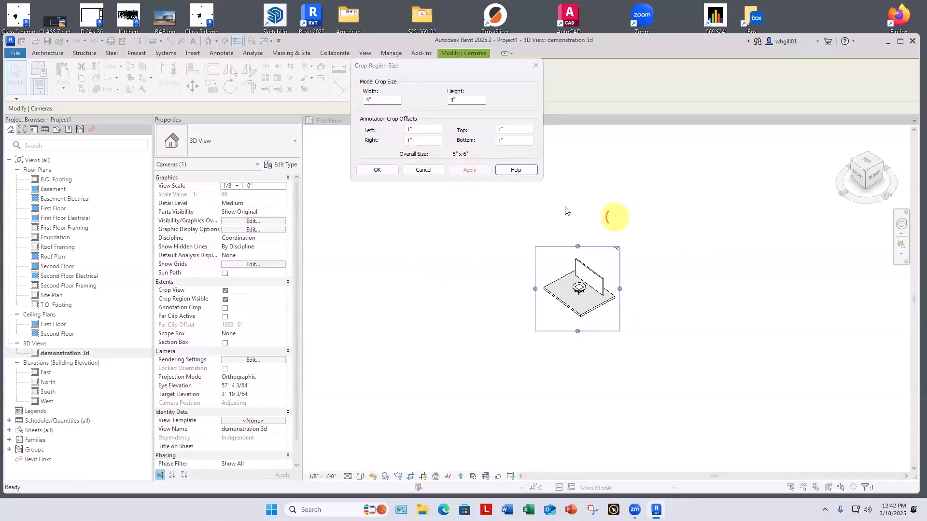
click(376, 170)
click(627, 205)
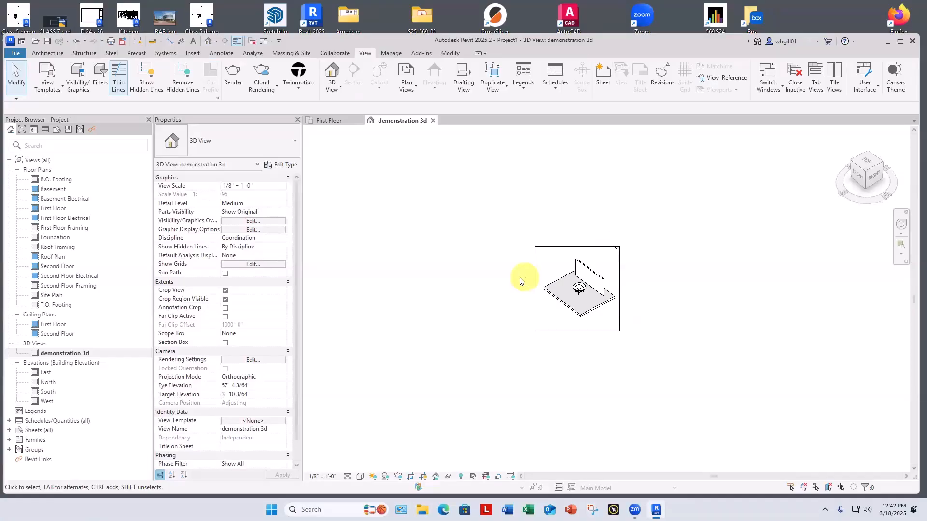
scroll(385, 304, up, 3)
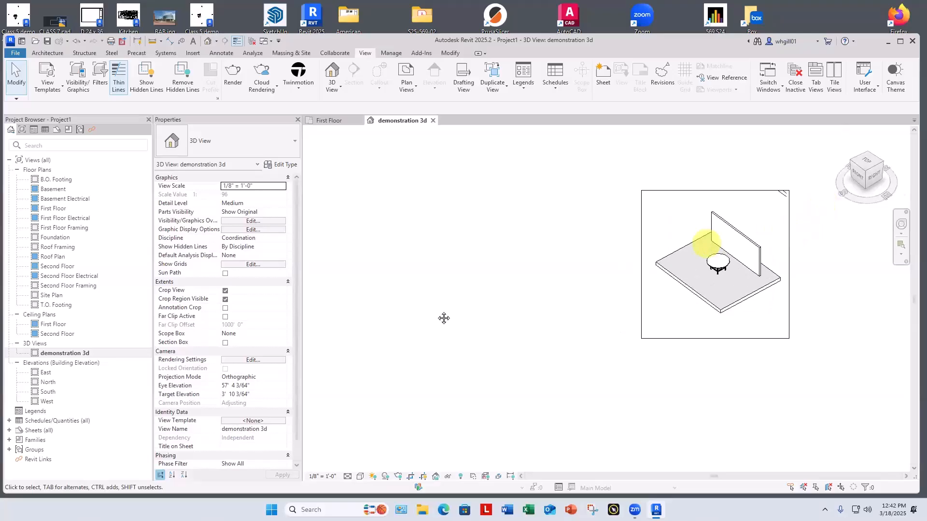
middle_drag(444, 318, 377, 318)
scroll(379, 317, up, 2)
scroll(441, 306, down, 1)
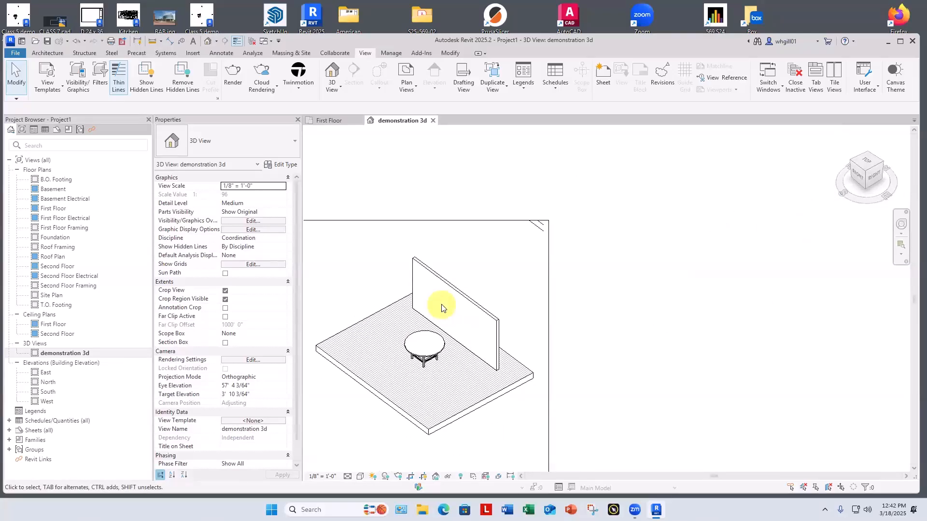
middle_drag(718, 346, 869, 247)
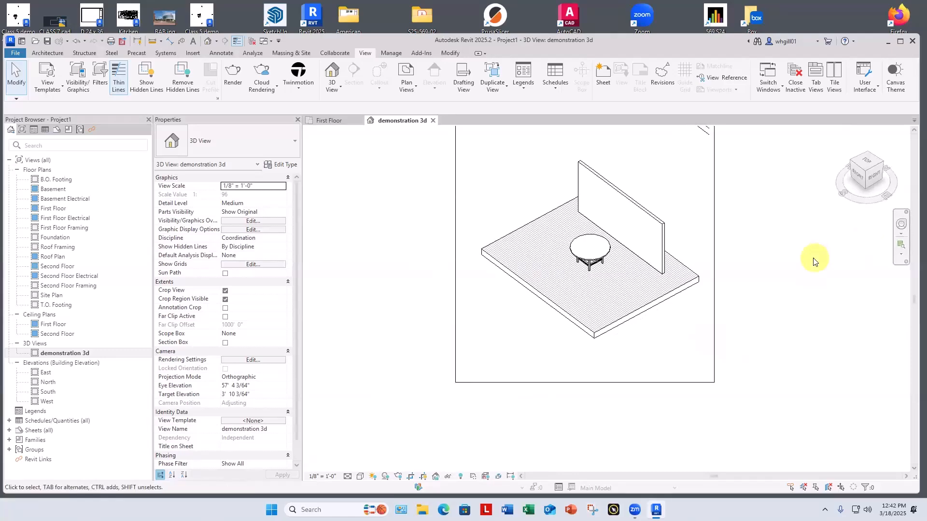
scroll(813, 258, down, 2)
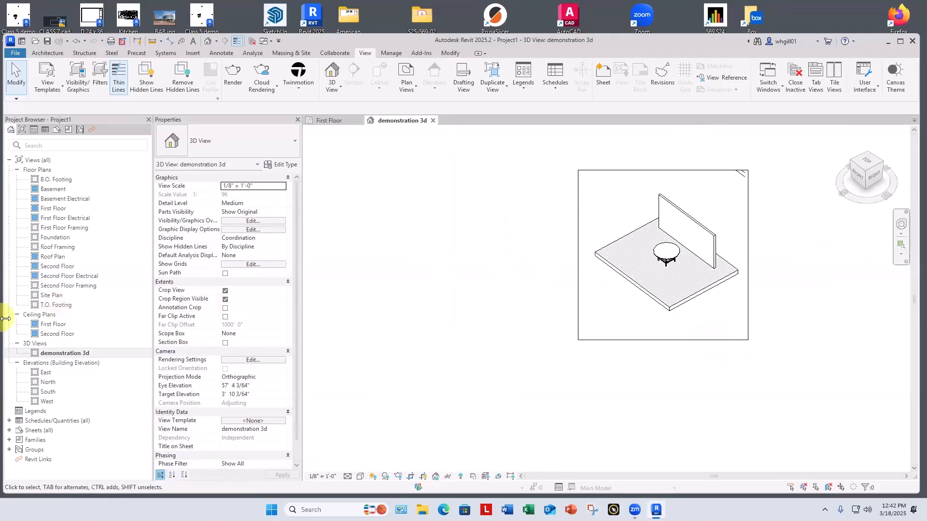
Step: Expand the list of sheets in the project and open sheet A1 - First Floor Plan
click(9, 430)
scroll(42, 415, down, 2)
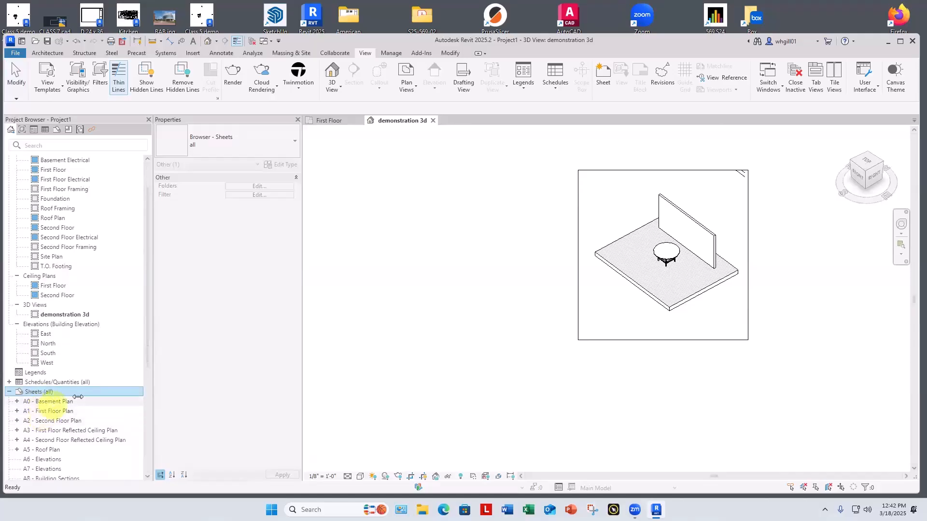
scroll(51, 410, down, 5)
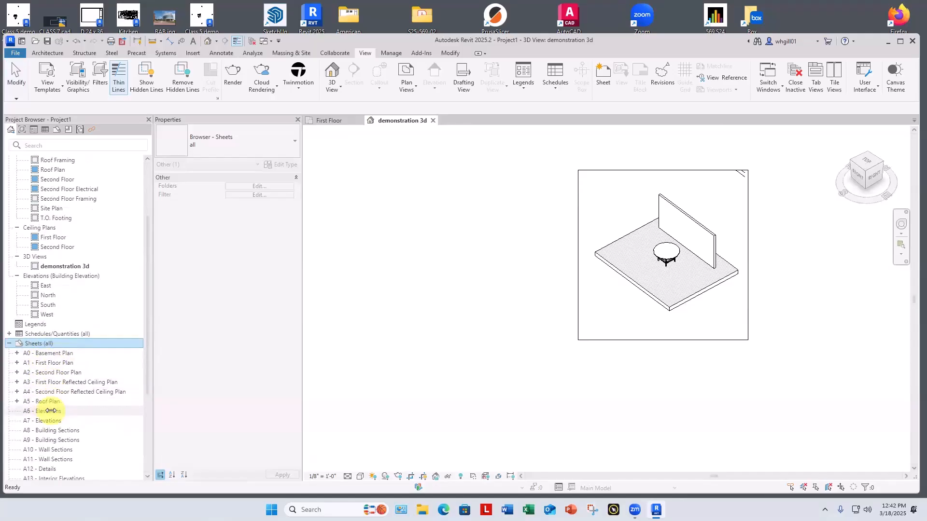
scroll(53, 350, up, 2)
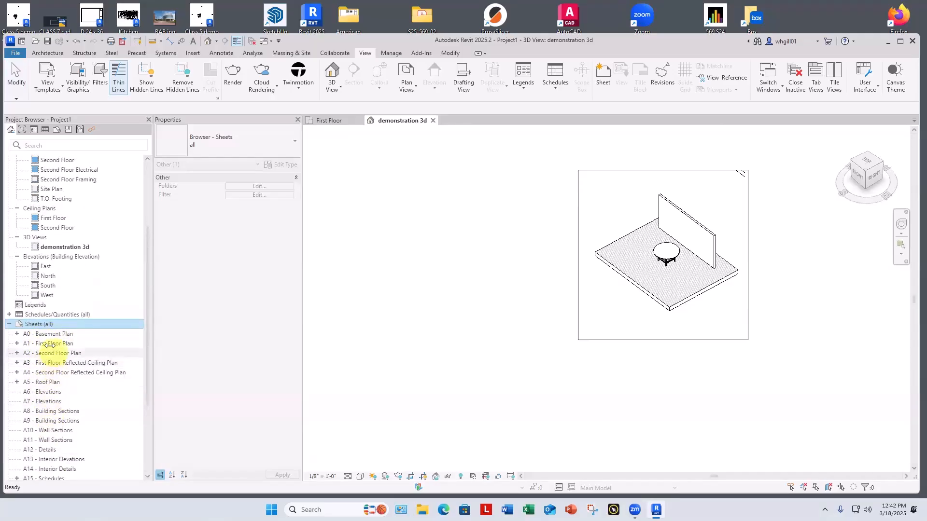
double_click(50, 344)
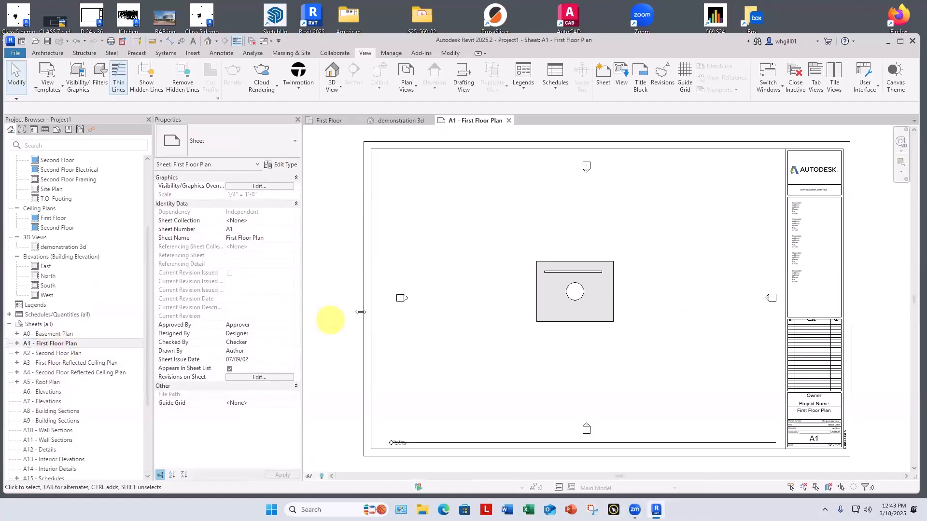
scroll(362, 313, down, 1)
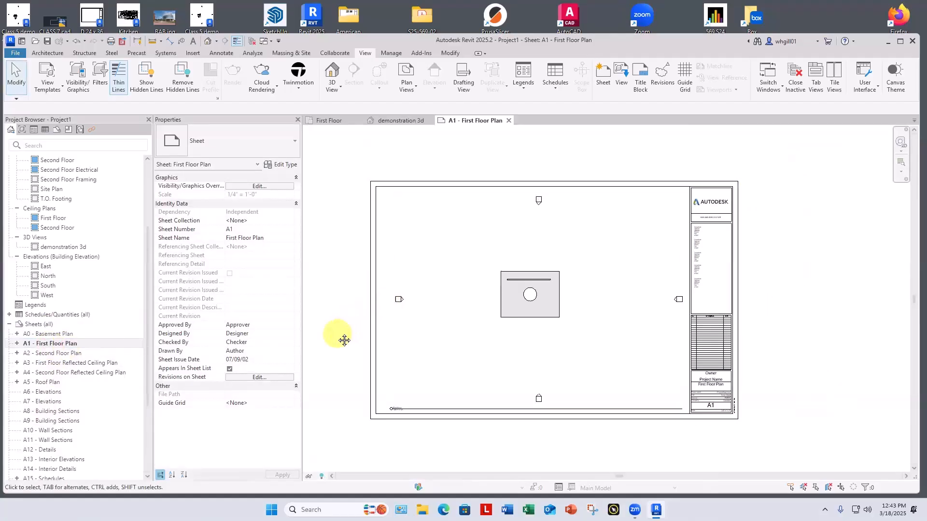
middle_drag(343, 338, 381, 337)
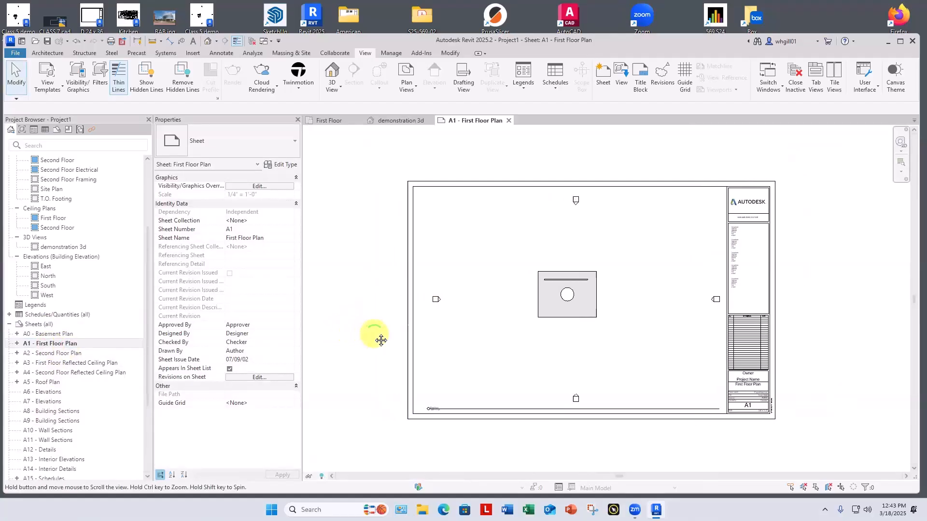
click(437, 307)
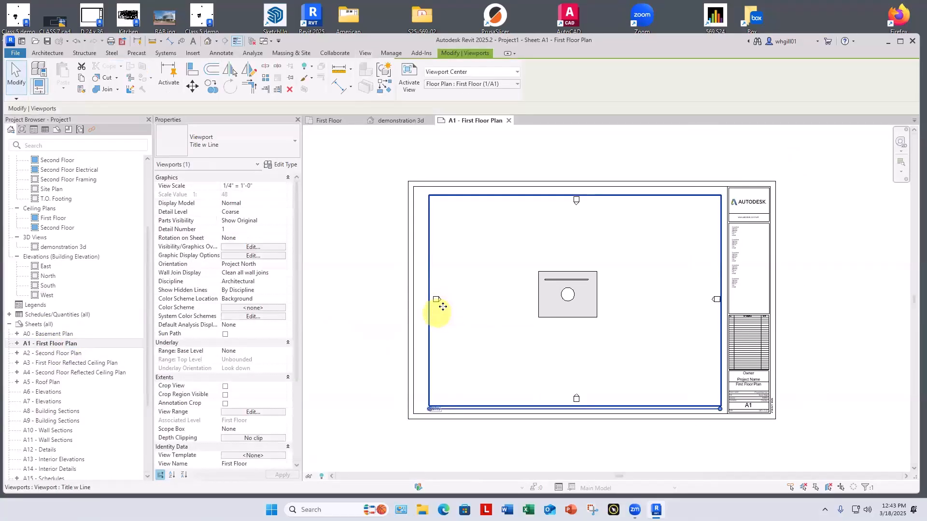
double_click(475, 268)
click(337, 185)
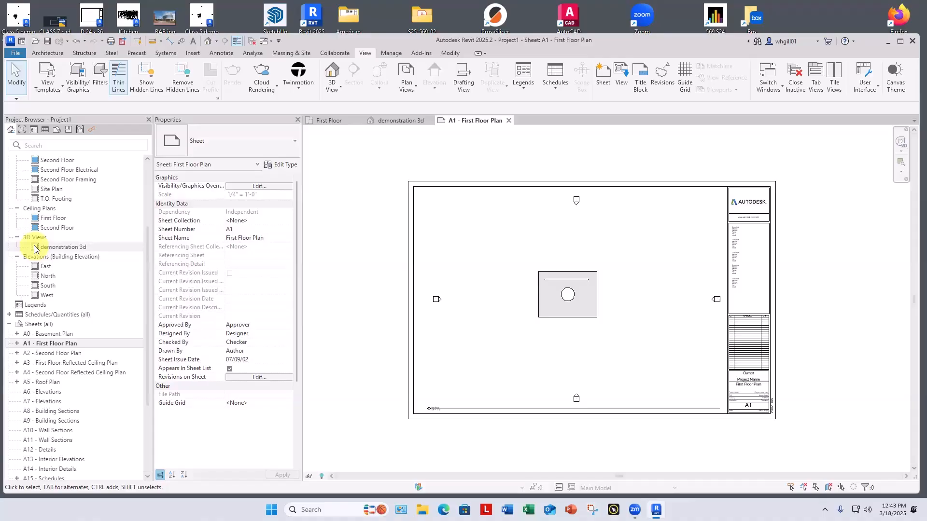
Step: Place the demonstration 3d view on sheet A1, outside the sheet border beside the First Floor viewport
drag(34, 249, 360, 277)
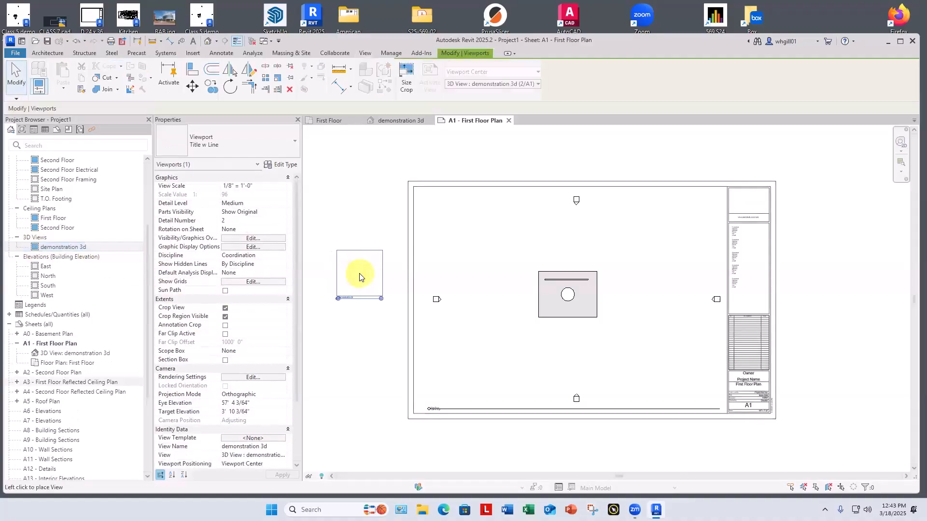
click(359, 277)
click(352, 332)
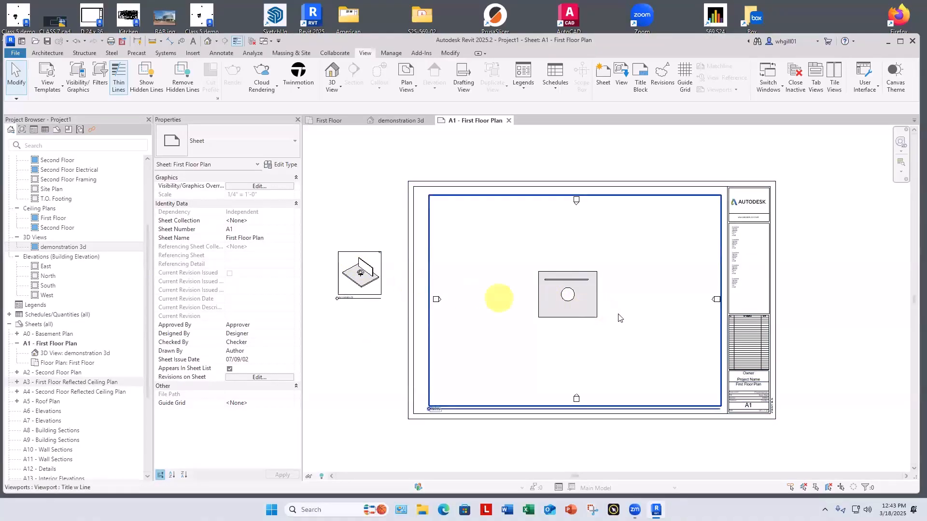
Step: Activate the First Floor plan viewport on the sheet and enable Crop View and Crop Region Visible
click(466, 275)
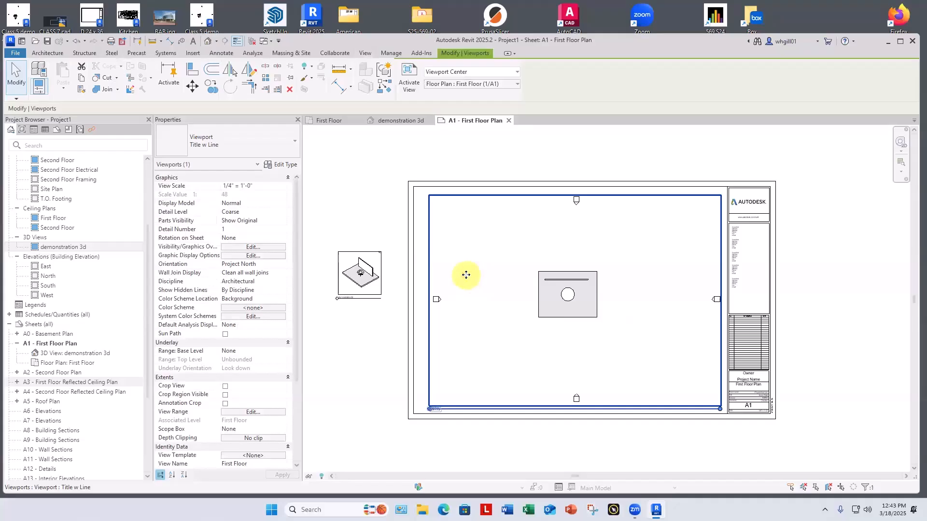
double_click(431, 287)
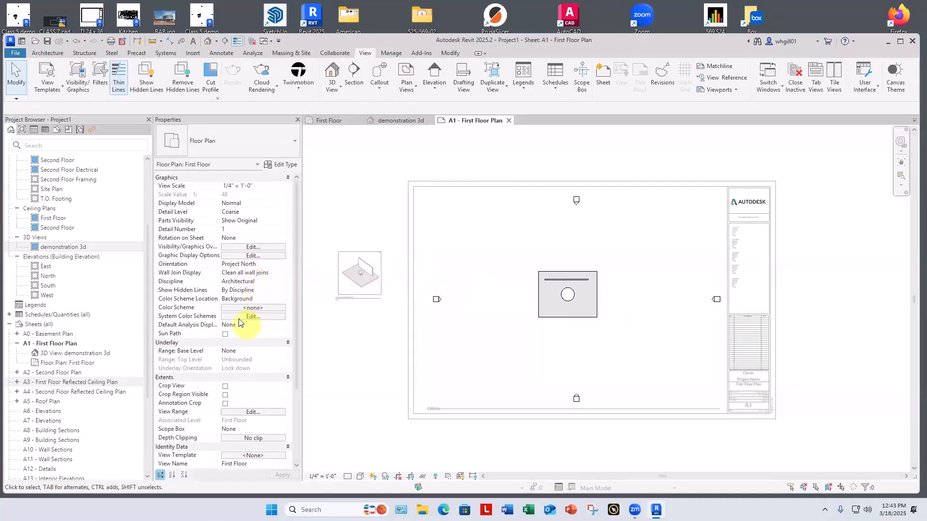
click(225, 386)
click(225, 395)
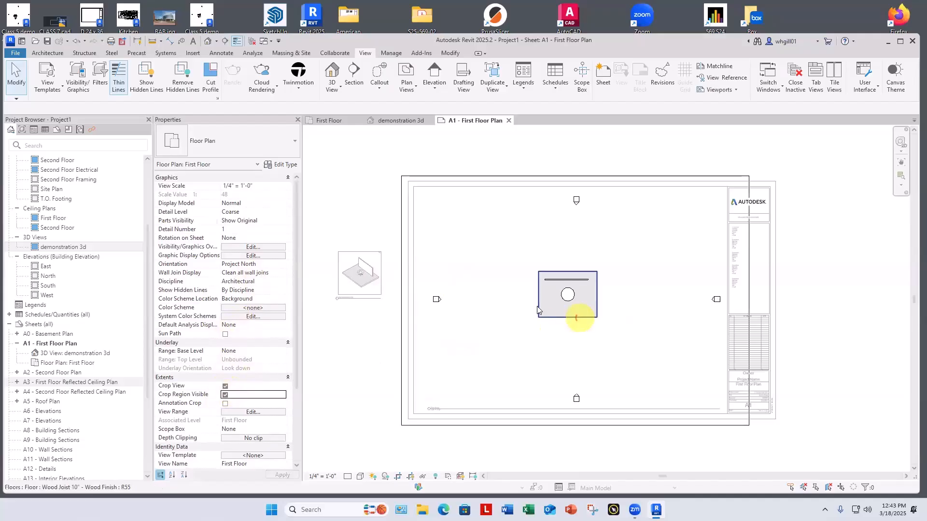
Step: Pull in all four sides of the First Floor plan's crop region to fit closely around the floor
click(401, 301)
drag(403, 302, 520, 302)
drag(748, 300, 609, 304)
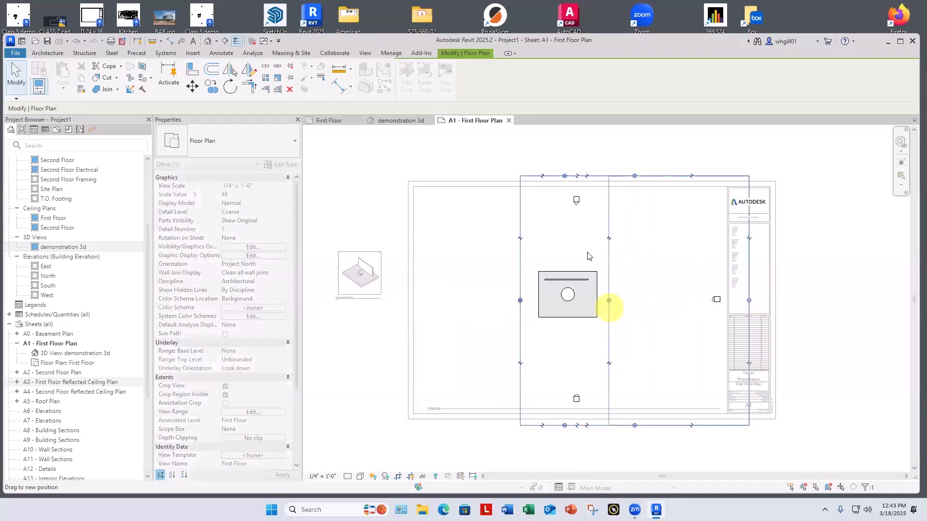
drag(588, 256, 609, 300)
drag(565, 175, 565, 258)
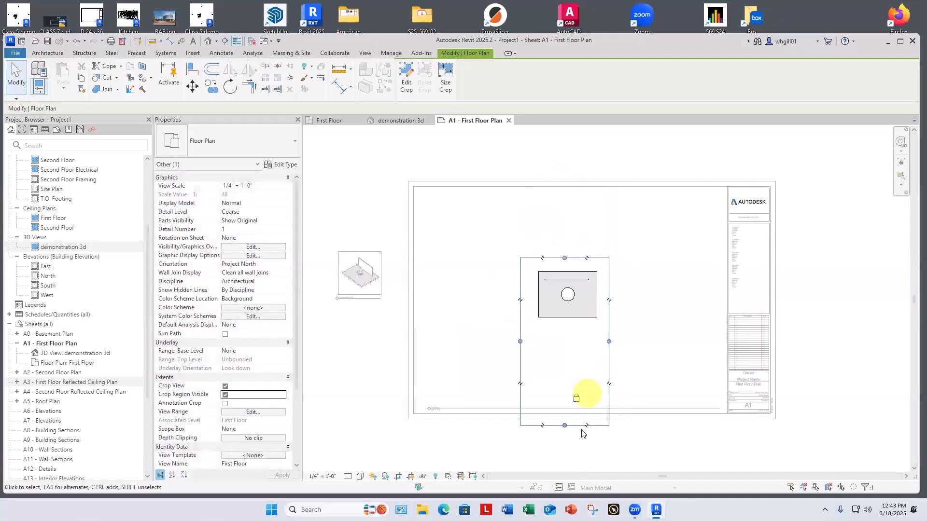
drag(562, 427, 565, 329)
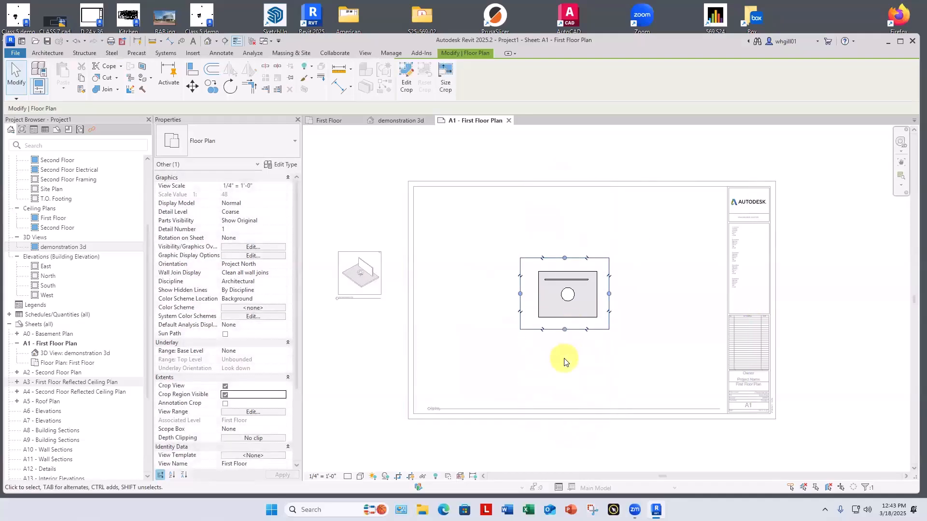
Step: In the demonstration 3d view, turn off Crop View and leave only Crop Region Visible enabled
click(563, 361)
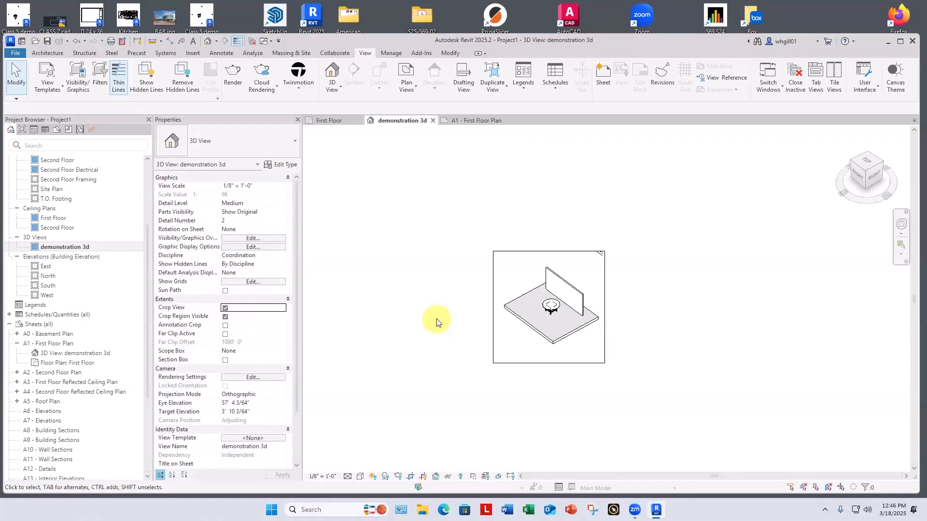
click(225, 317)
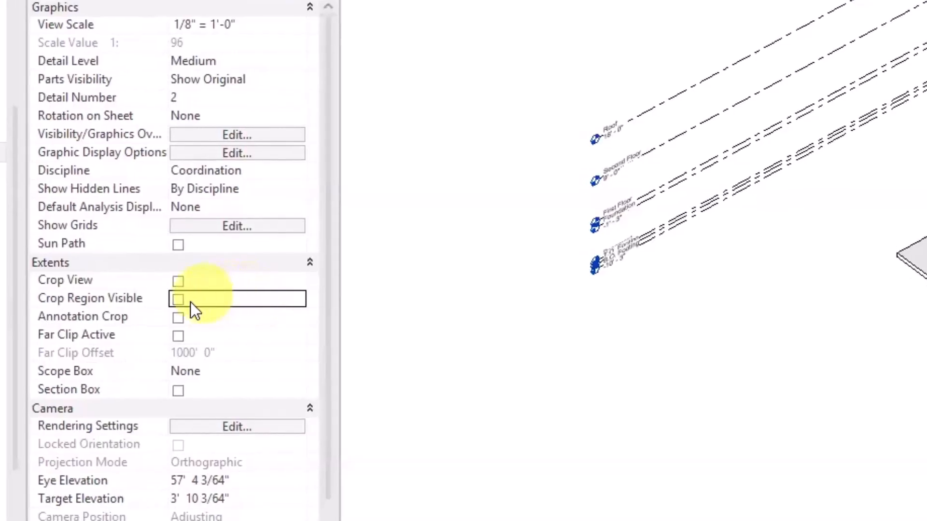
click(177, 300)
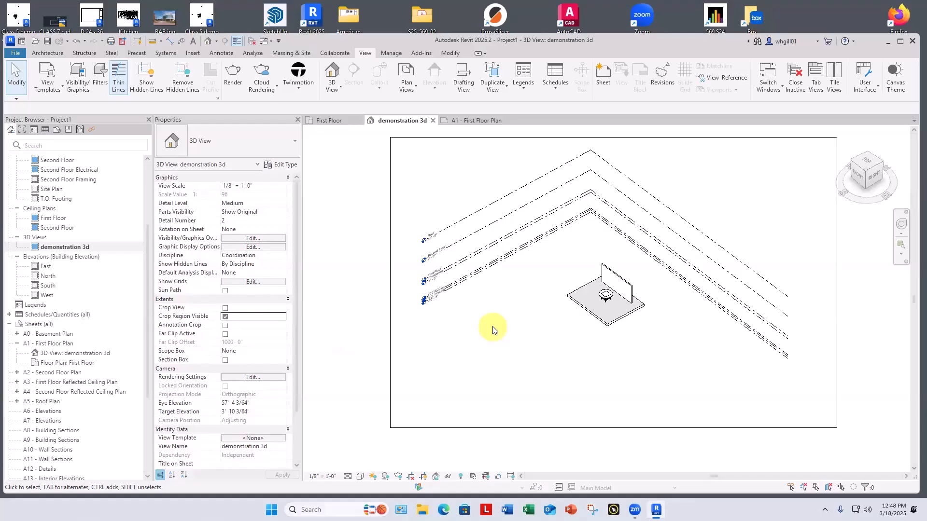
Step: Pull in all four sides of the demonstration 3d crop region around the floor, wall and table, excluding most of the level lines
click(390, 302)
drag(390, 282, 479, 281)
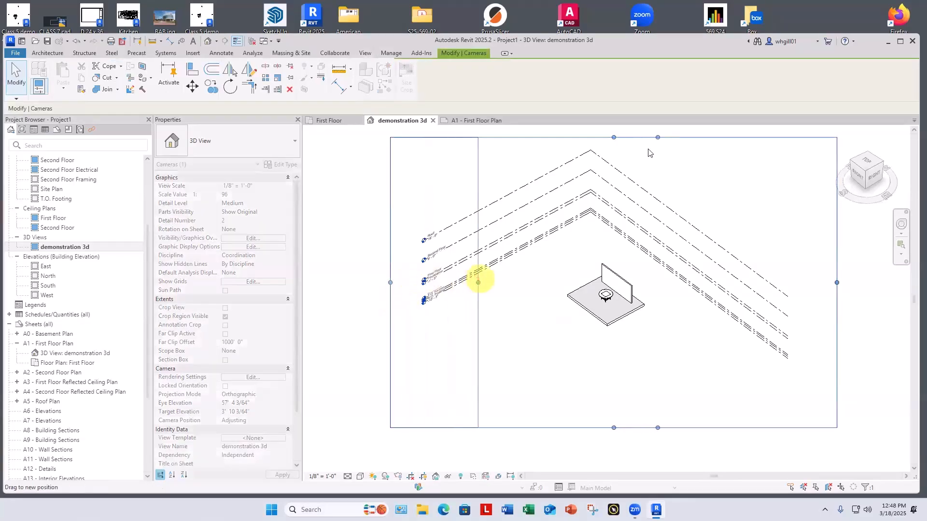
drag(657, 137, 659, 257)
drag(478, 343, 664, 335)
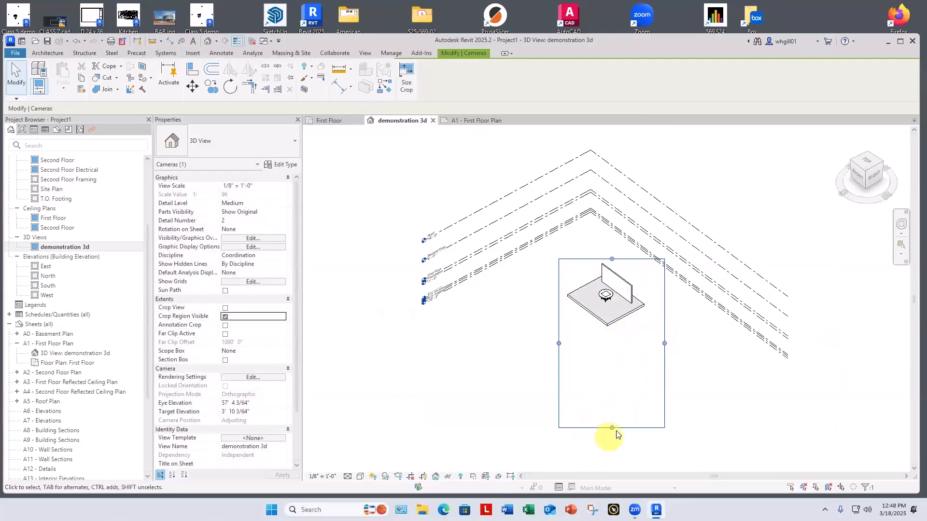
drag(612, 429, 614, 334)
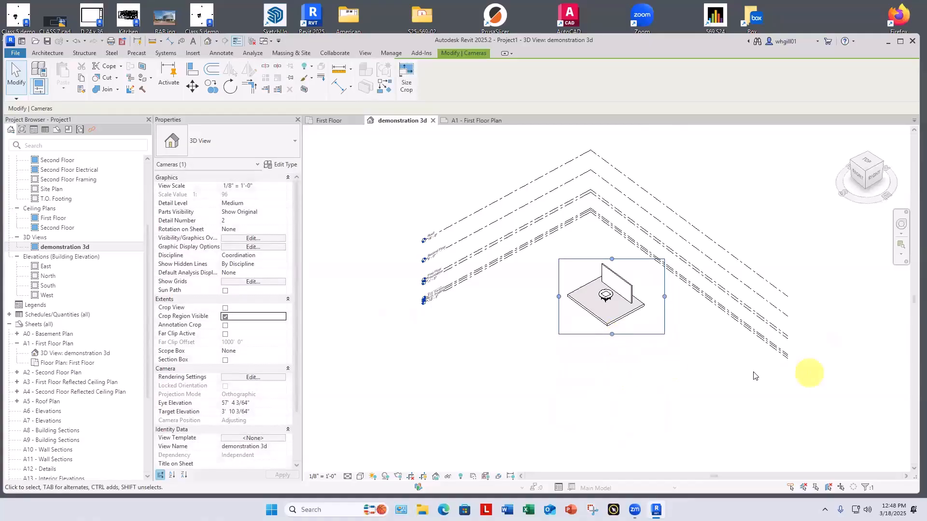
click(753, 375)
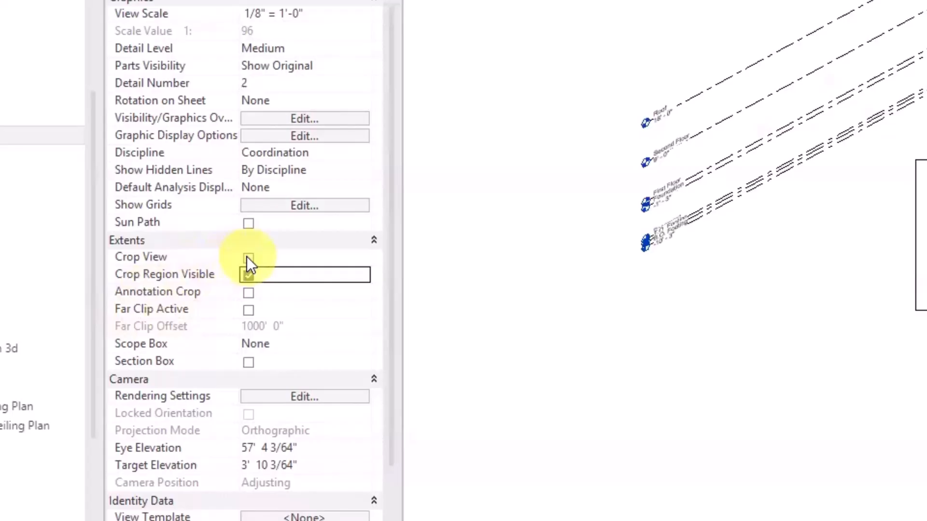
Step: Enable Crop View for the demonstration 3d view and tighten its crop region closer to the model
click(248, 257)
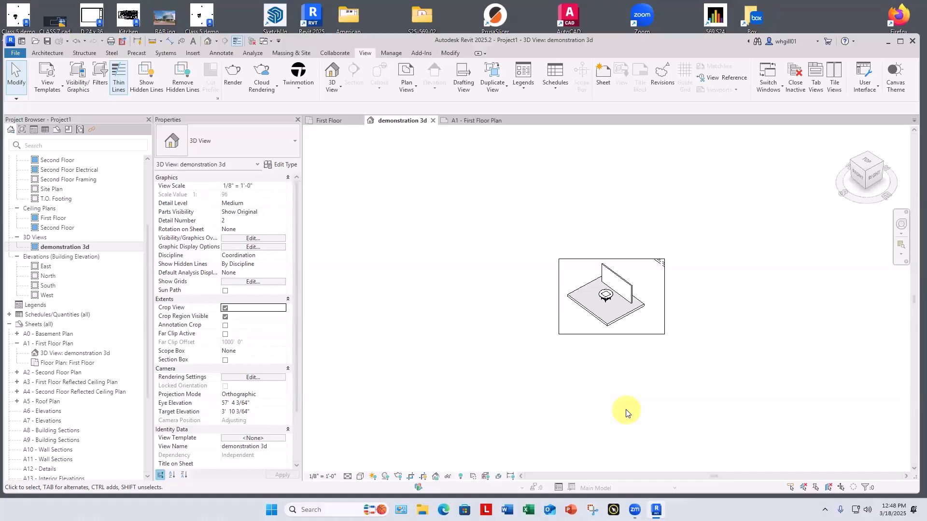
click(559, 295)
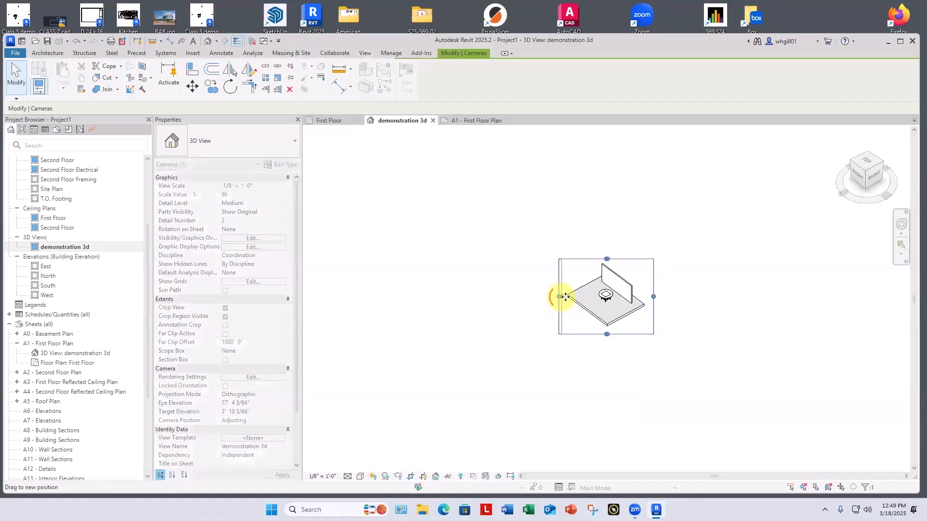
click(611, 248)
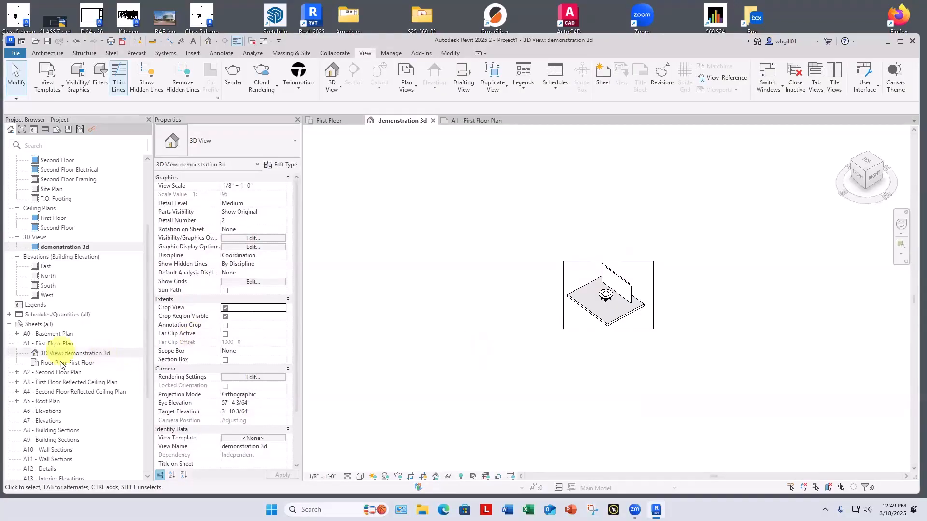
Step: Reopen sheet A1 - First Floor Plan, activate the First Floor viewport to widen its crop region slightly, and deactivate it
double_click(43, 345)
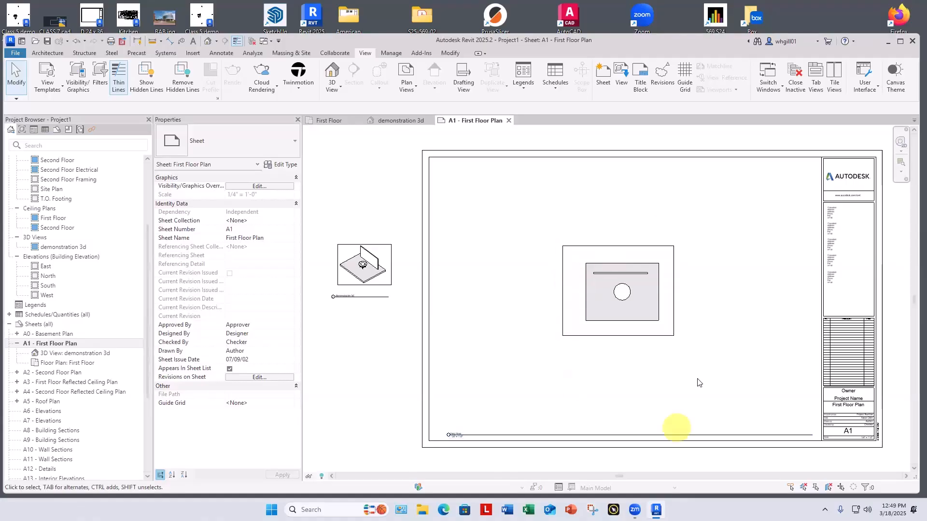
double_click(717, 388)
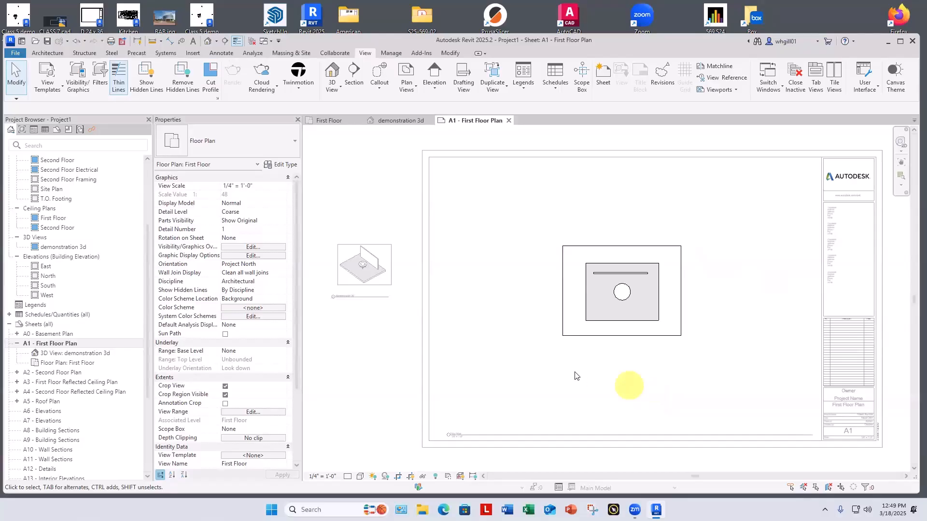
double_click(359, 361)
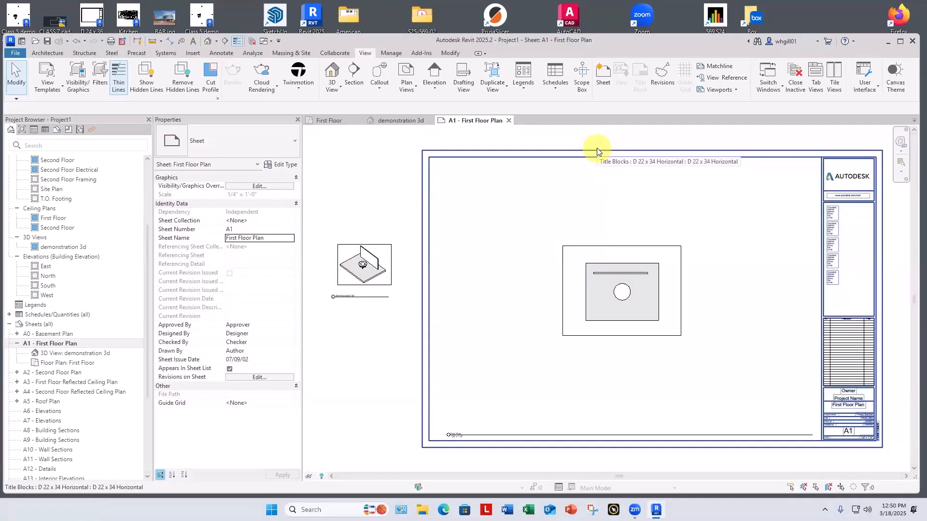
Step: Move the First Floor viewport to the sheet's upper right corner and place its view title directly beneath it
drag(669, 255, 792, 177)
click(658, 311)
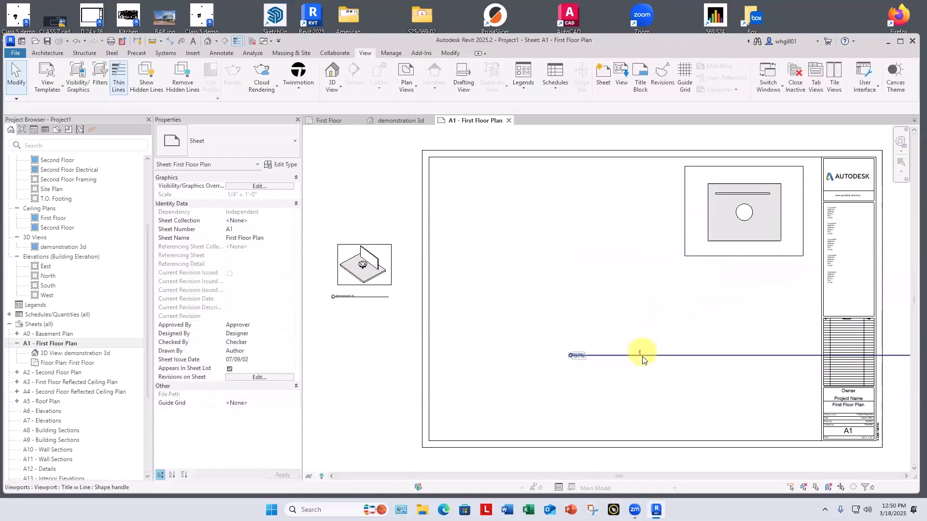
drag(642, 355, 770, 256)
Step: Try shifting the D 22 x 34 Horizontal title block over the demonstration 3d viewport, and undo the move
click(365, 268)
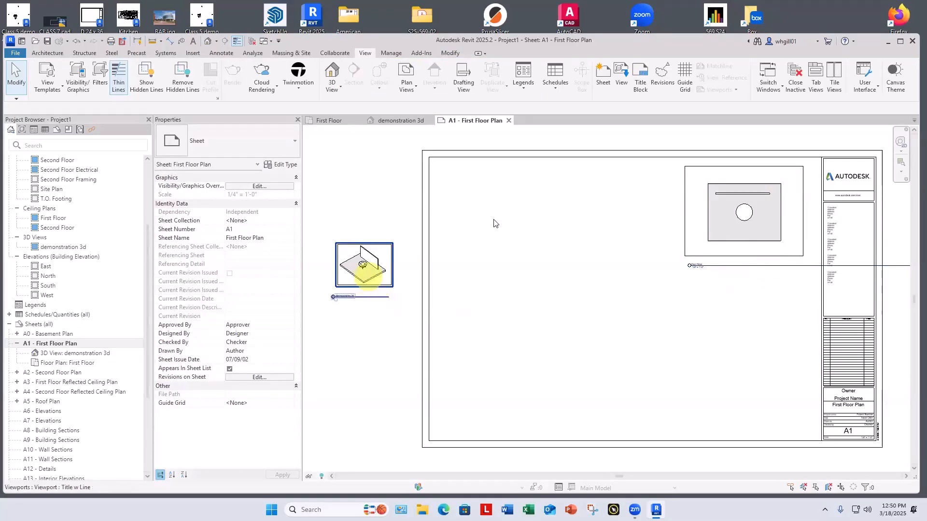
click(509, 149)
drag(362, 222, 321, 240)
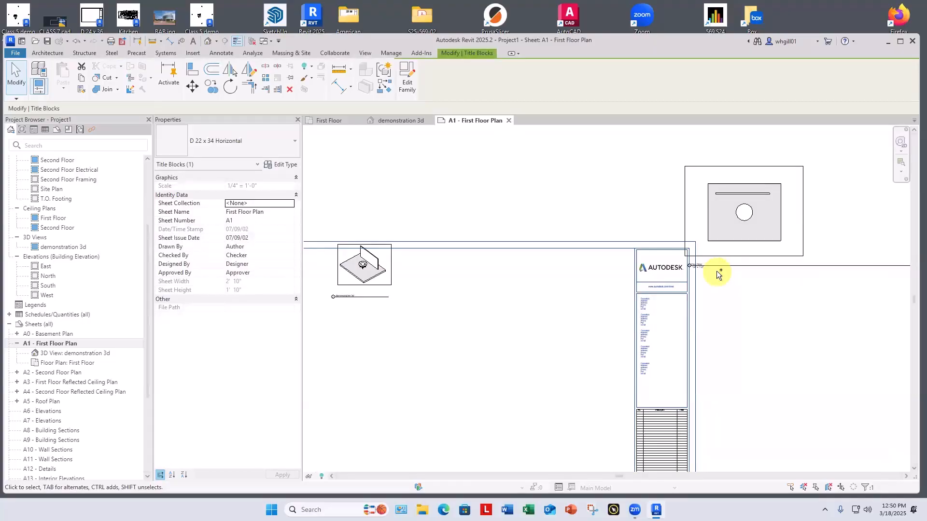
key(ctrl+z)
Step: Move the First Floor viewport near the sheet's centre and the demonstration 3d viewport inside the border's upper left corner
click(719, 259)
drag(719, 259, 605, 331)
drag(362, 265, 449, 202)
click(472, 254)
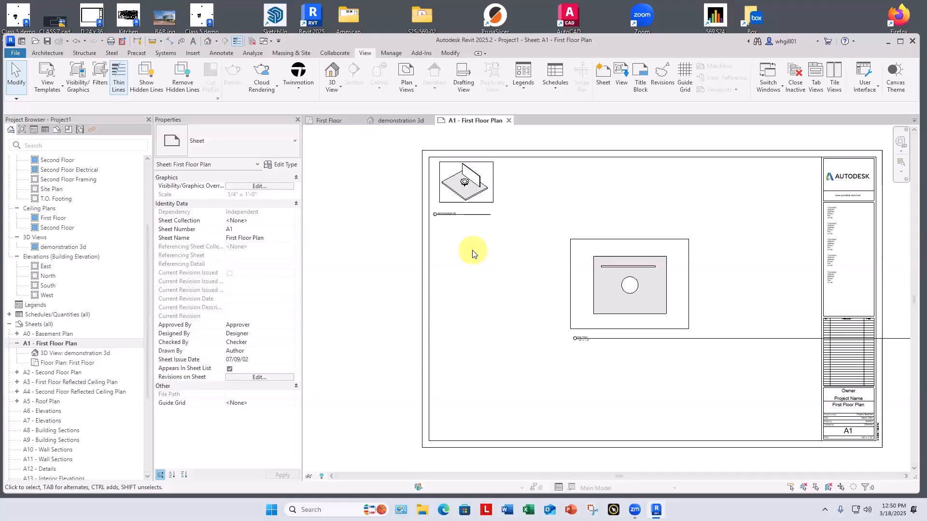
Step: Shorten the First Floor view title's line to less than half the viewport's width
click(652, 296)
scroll(651, 296, up, 4)
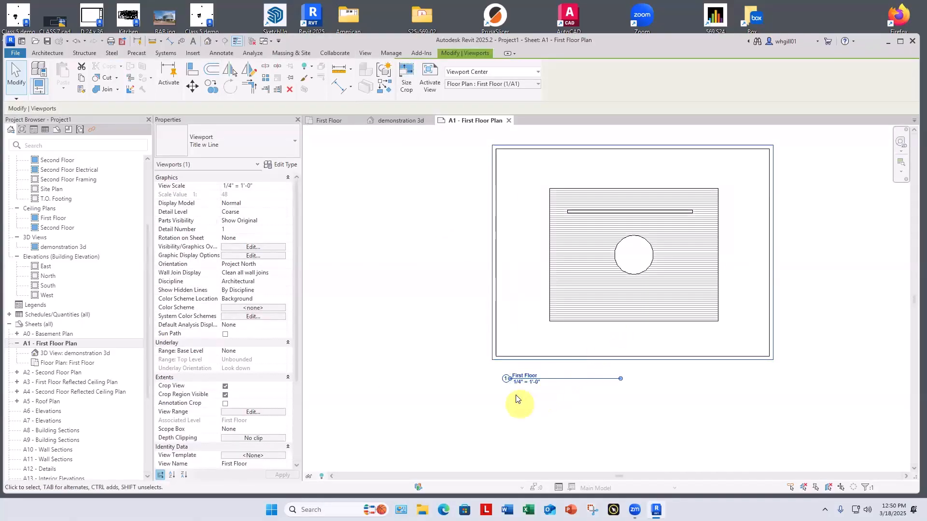
click(558, 427)
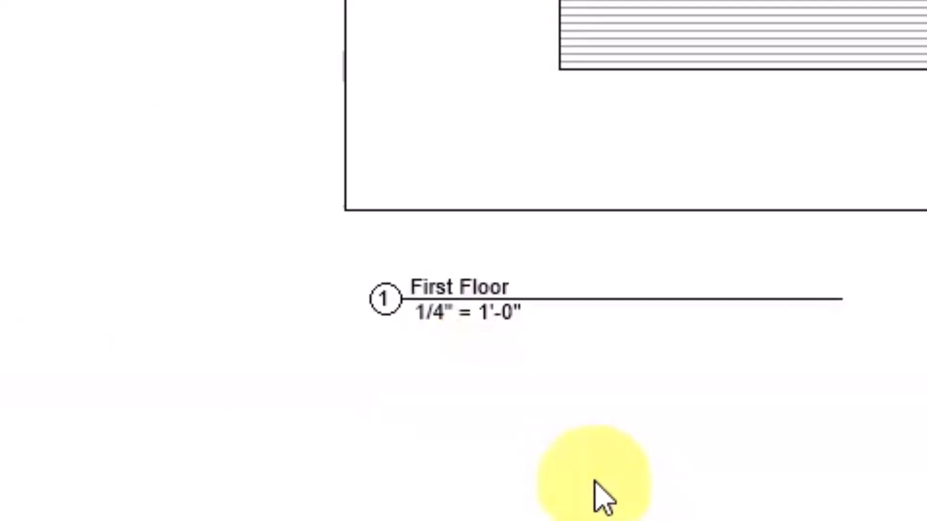
Step: Examine the First Floor and demonstration 3d viewports on the sheet, comparing the scale notes in their view titles
scroll(598, 497, down, 3)
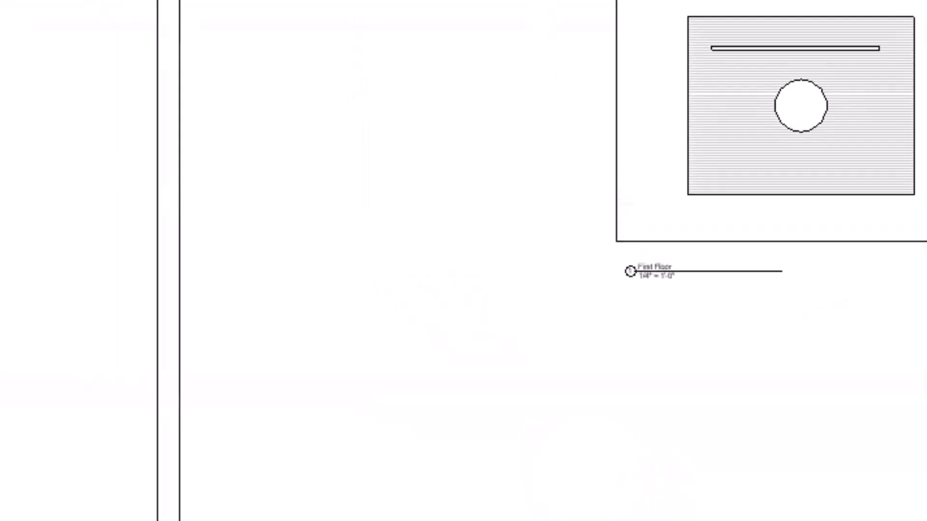
middle_drag(709, 368, 653, 366)
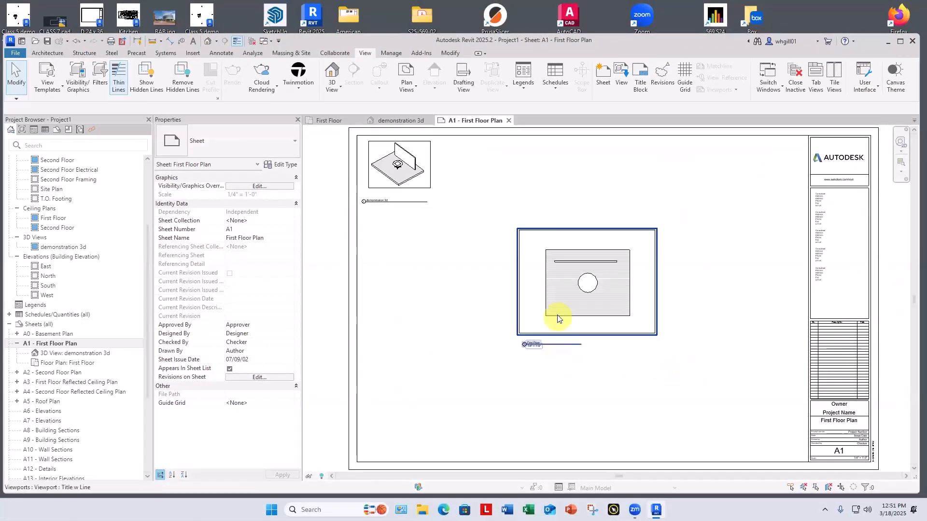
scroll(542, 333, up, 4)
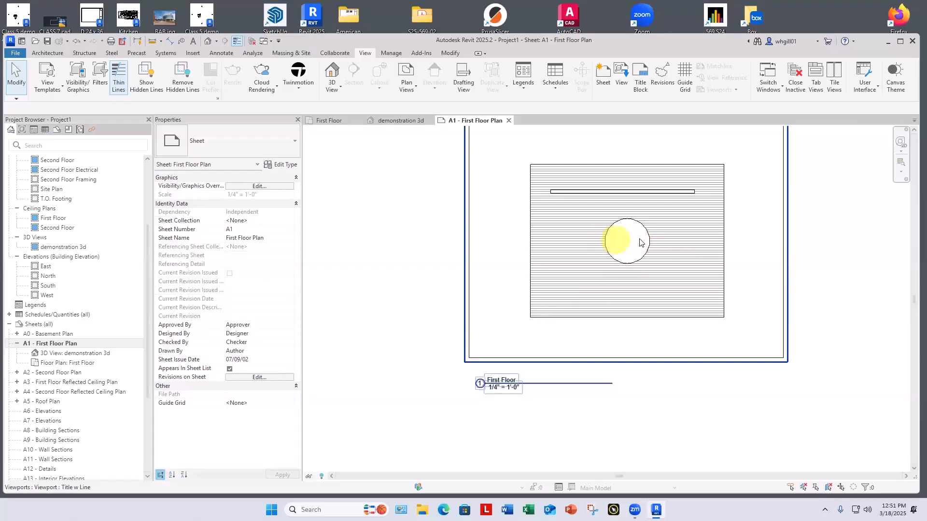
scroll(644, 241, down, 5)
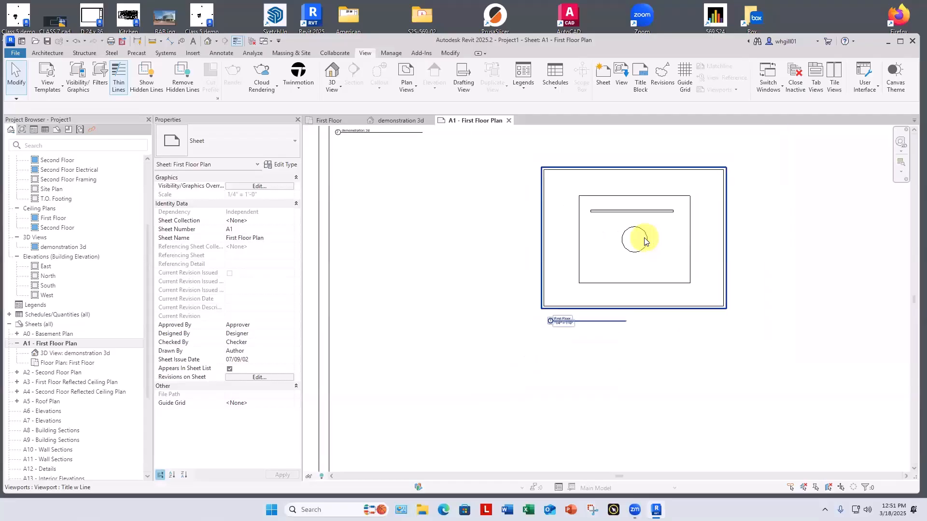
middle_drag(548, 293, 572, 393)
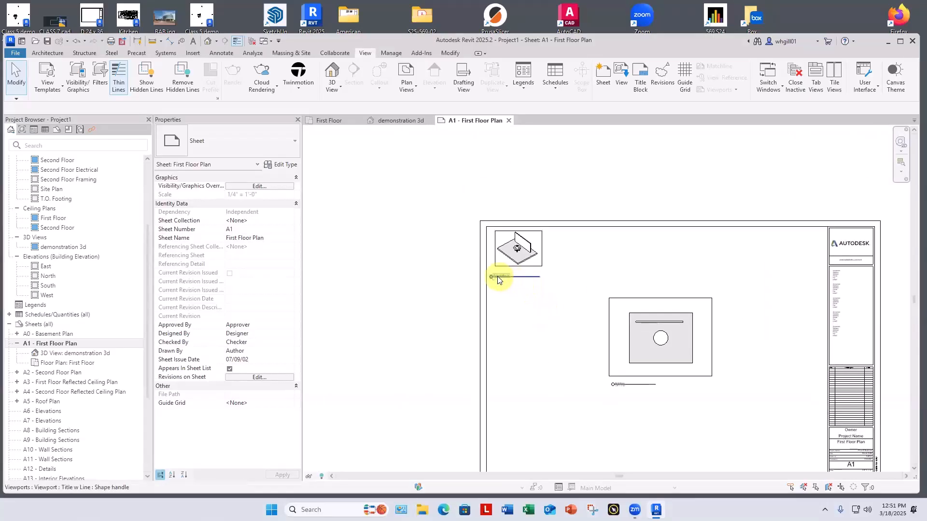
scroll(498, 276, up, 8)
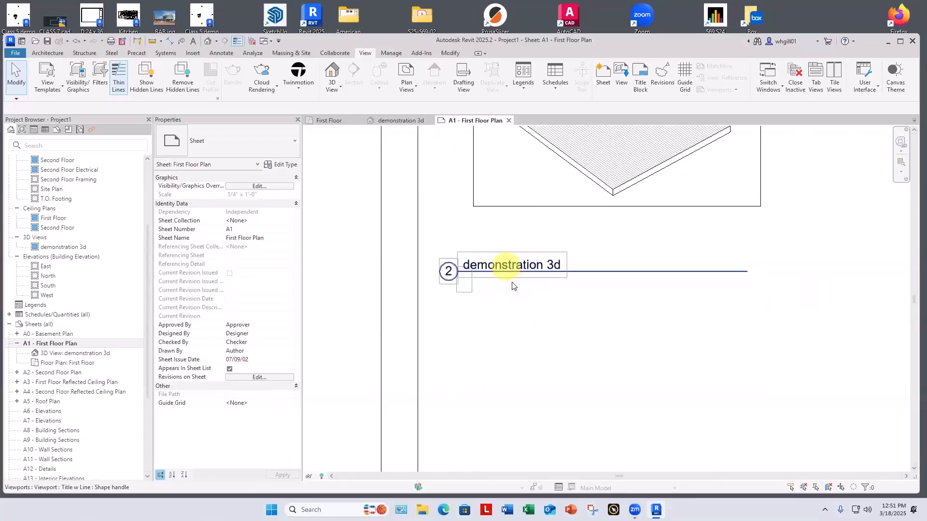
scroll(646, 248, up, 8)
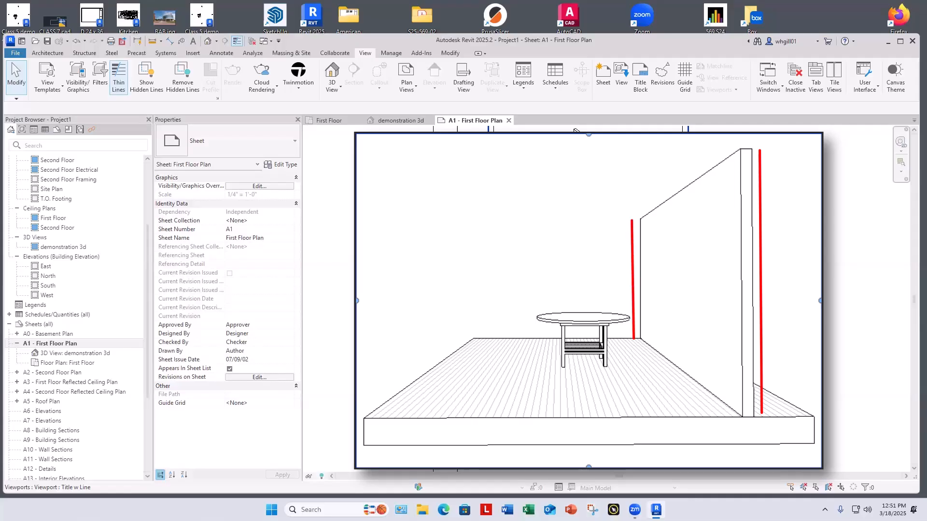
scroll(633, 246, down, 5)
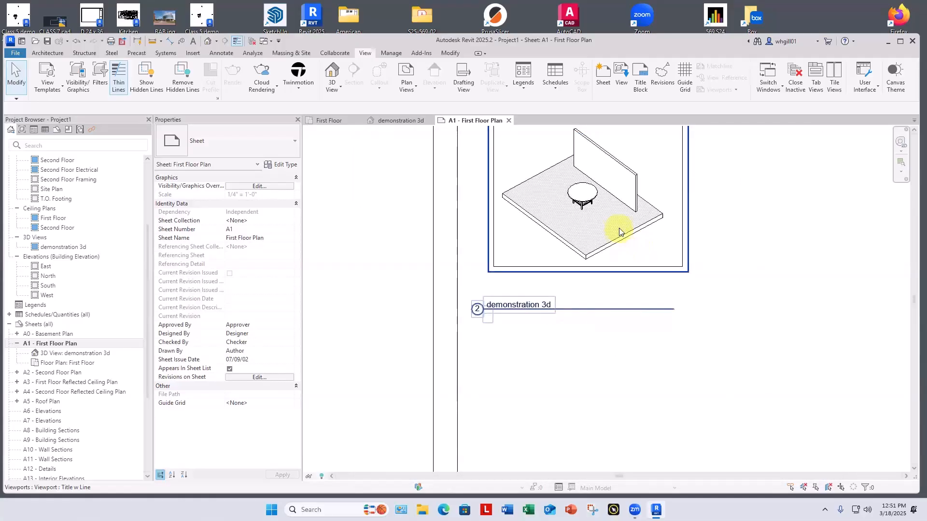
scroll(619, 232, down, 1)
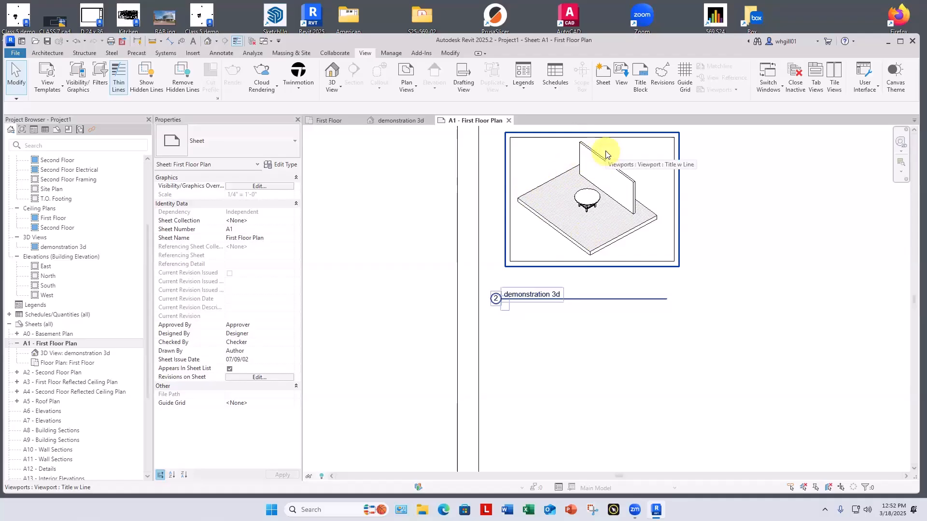
Step: Activate the demonstration 3d viewport on the sheet, orbit its model to a lower viewing angle, and deactivate the viewport
double_click(636, 241)
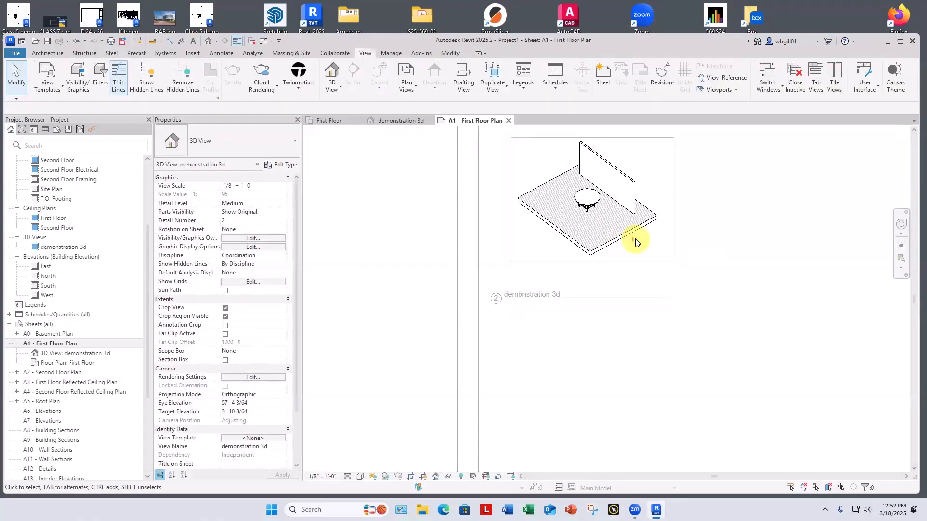
shift+middle_drag(642, 245, 658, 129)
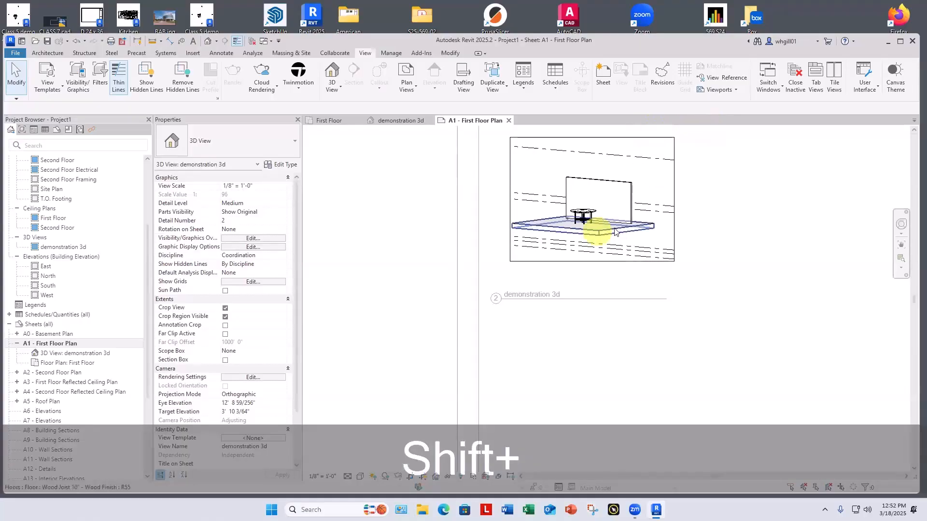
shift+middle_drag(643, 227, 608, 311)
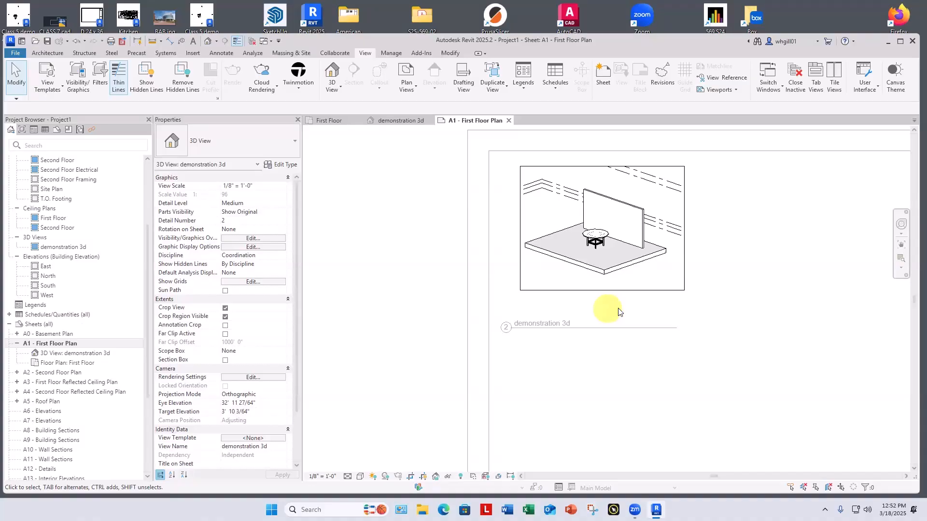
scroll(619, 312, down, 3)
scroll(693, 362, down, 2)
double_click(440, 302)
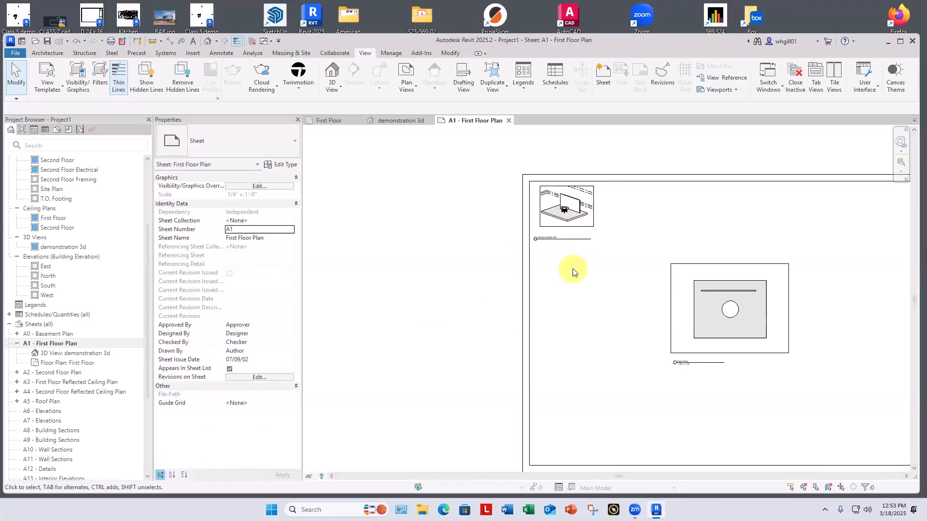
Step: Set the demonstration 3d viewport's scale to 1/4" = 1'-0" and move it down beside the First Floor viewport
click(577, 226)
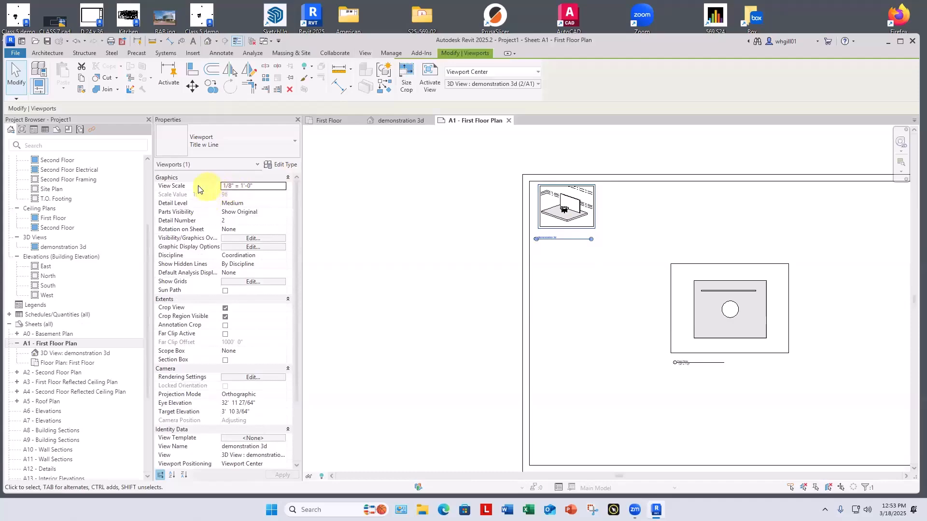
click(243, 185)
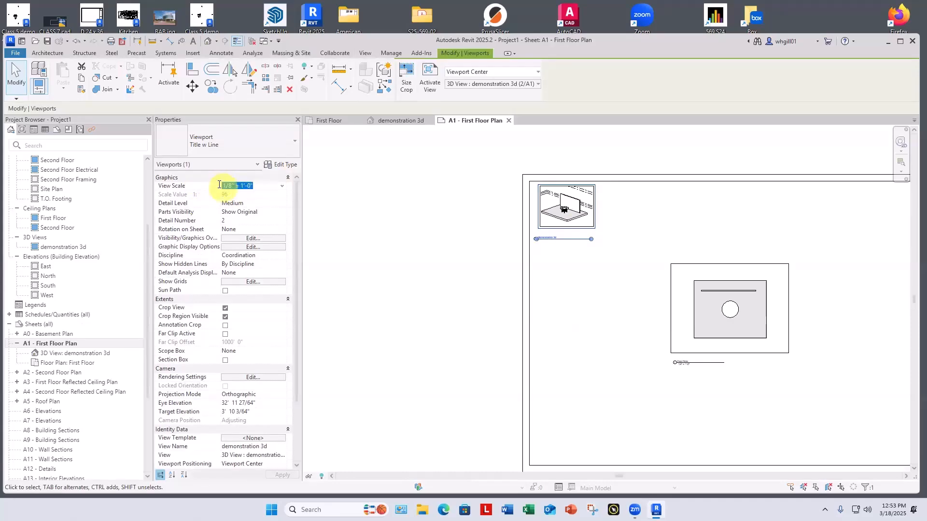
text(1/4)
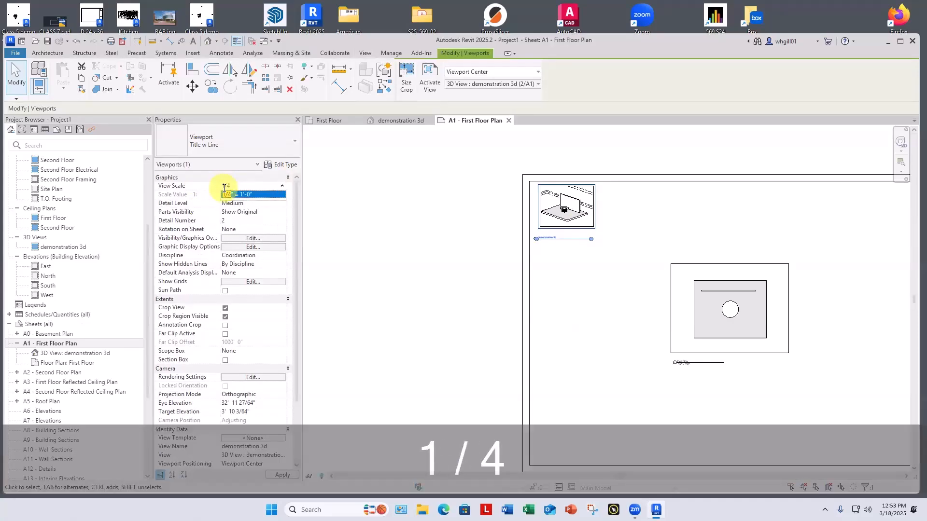
click(274, 195)
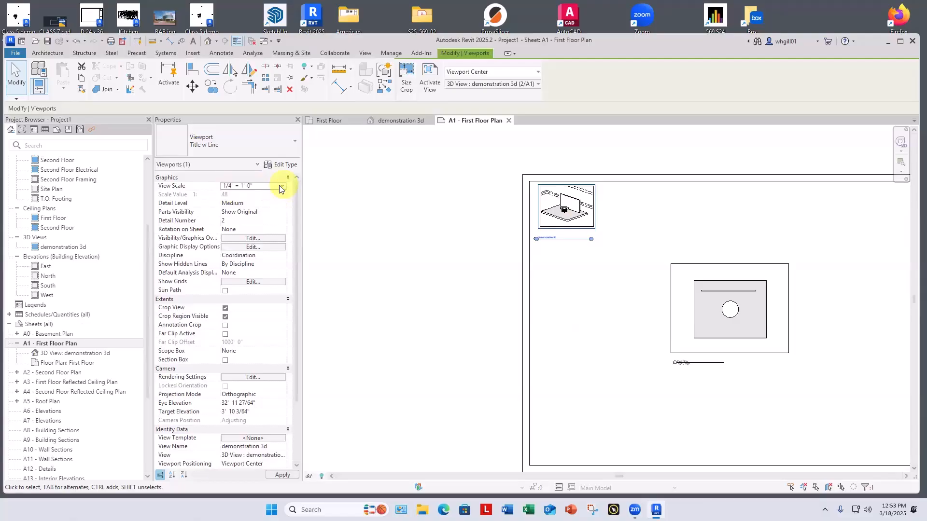
drag(622, 213, 623, 343)
click(482, 345)
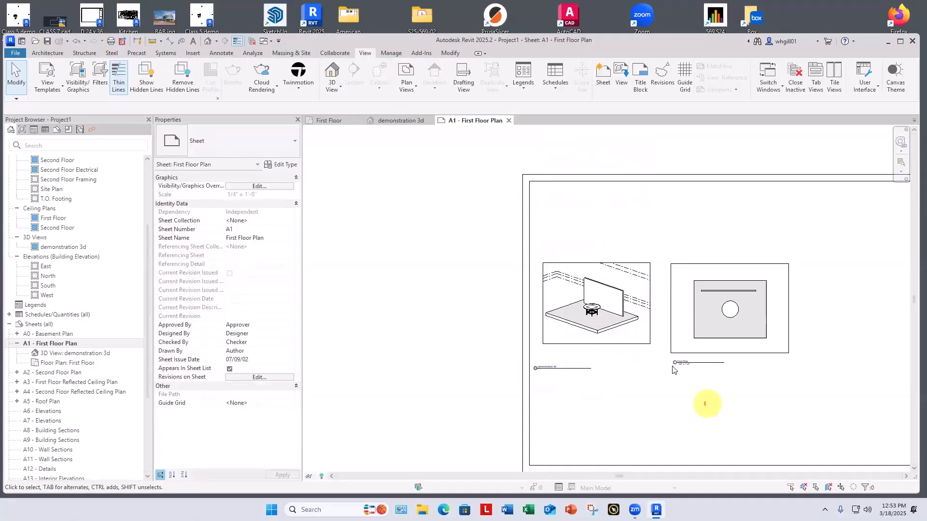
scroll(553, 335, up, 2)
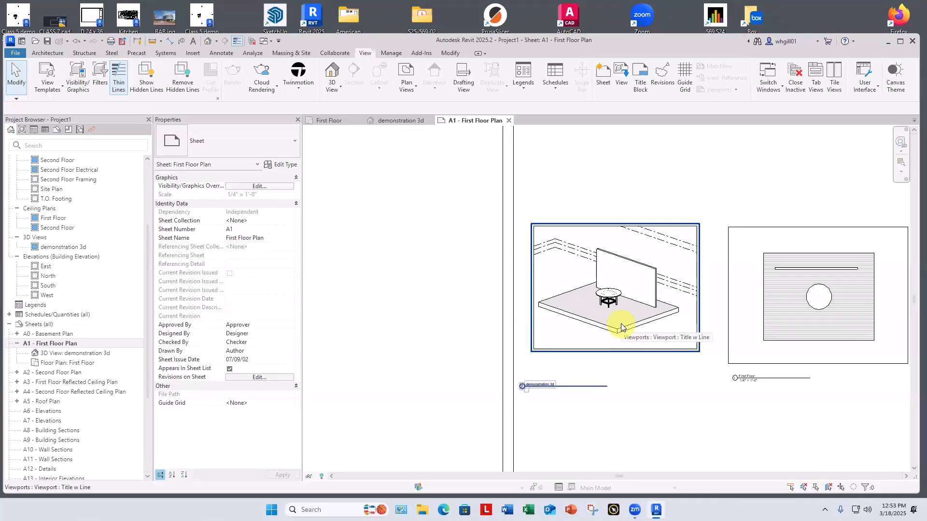
Step: Move the First Floor viewport to the sheet's lower right beside the title block and the demonstration 3d viewport to the upper middle
scroll(622, 327, down, 5)
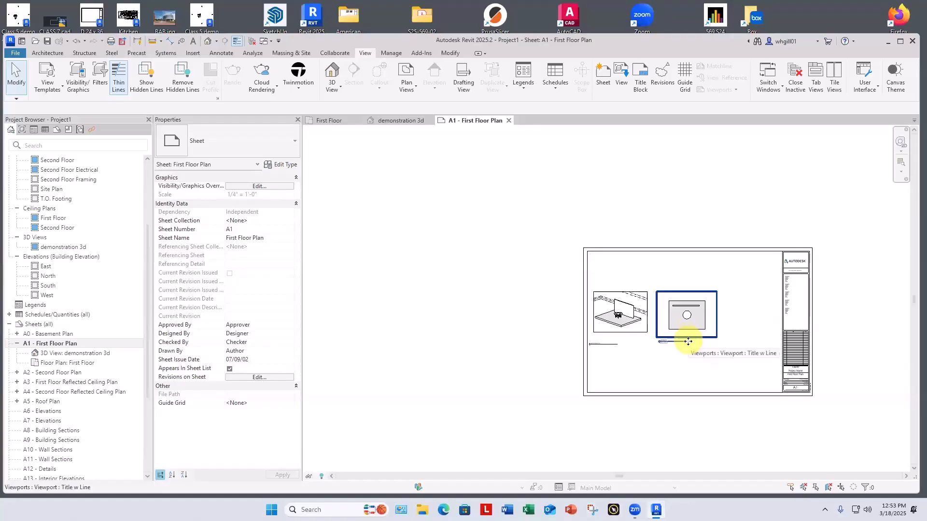
drag(688, 342, 744, 388)
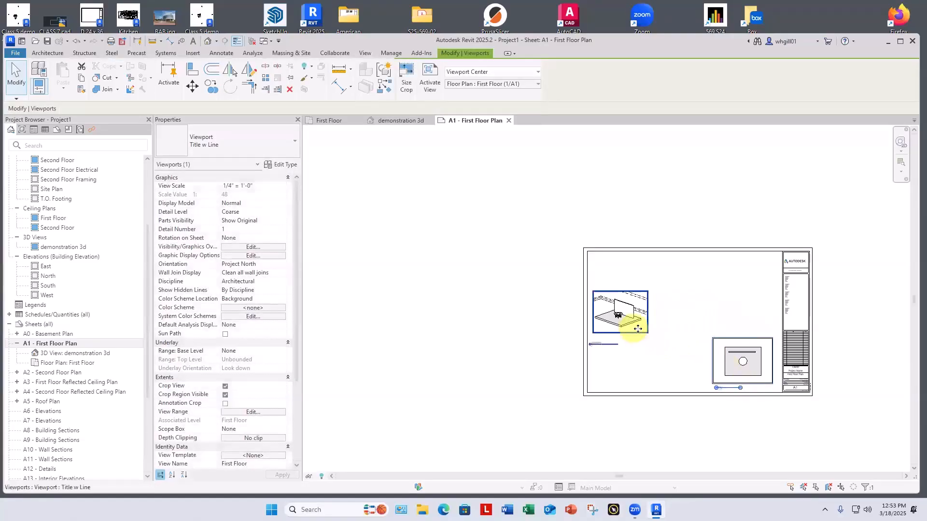
drag(638, 328, 690, 315)
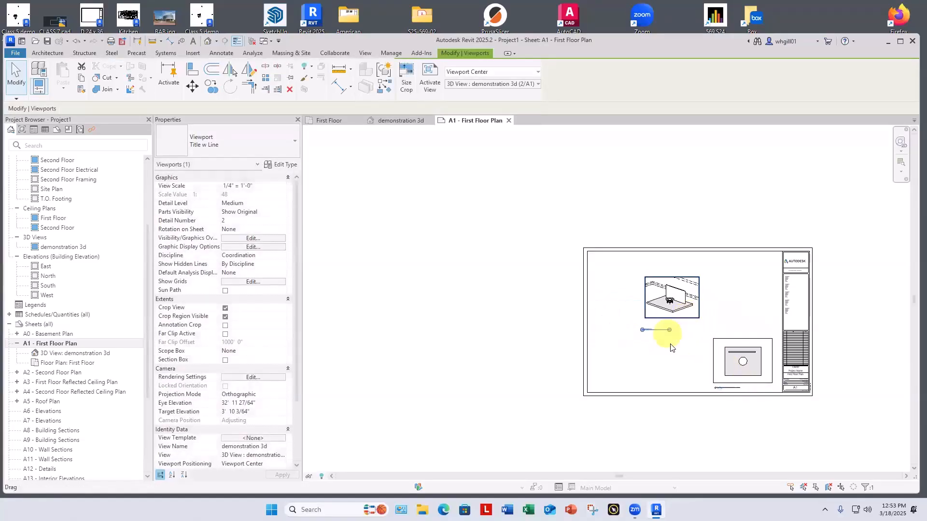
Step: Set the demonstration 3d viewport's scale to 1" = 1'-0" and move the viewport down and left over the sheet
click(282, 187)
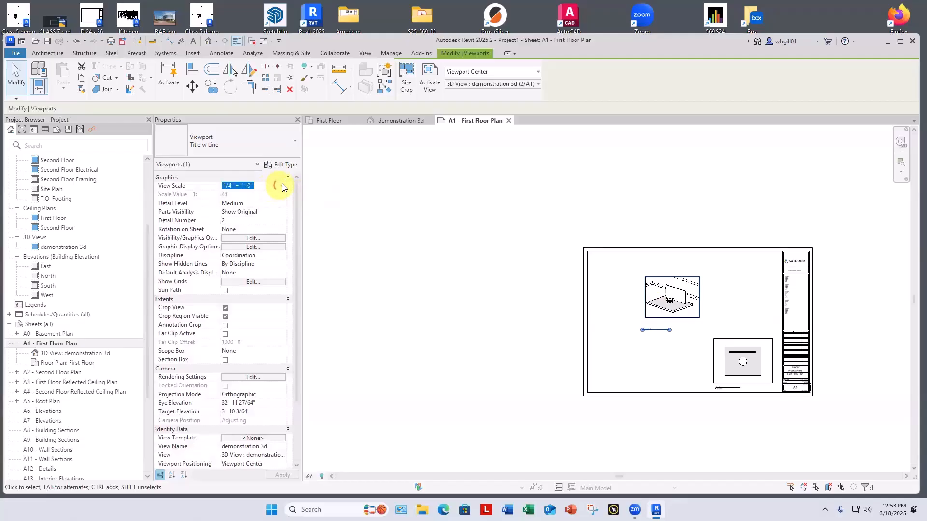
click(283, 186)
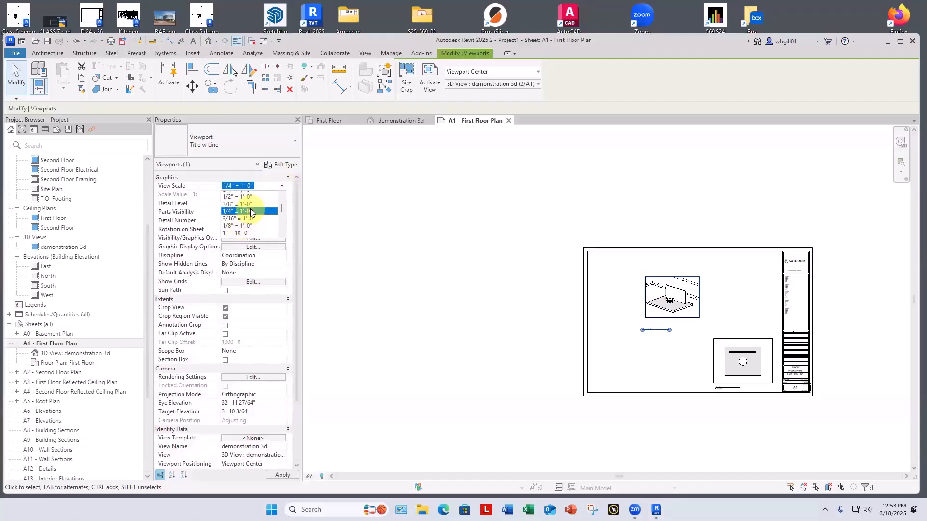
scroll(247, 215, up, 2)
click(240, 218)
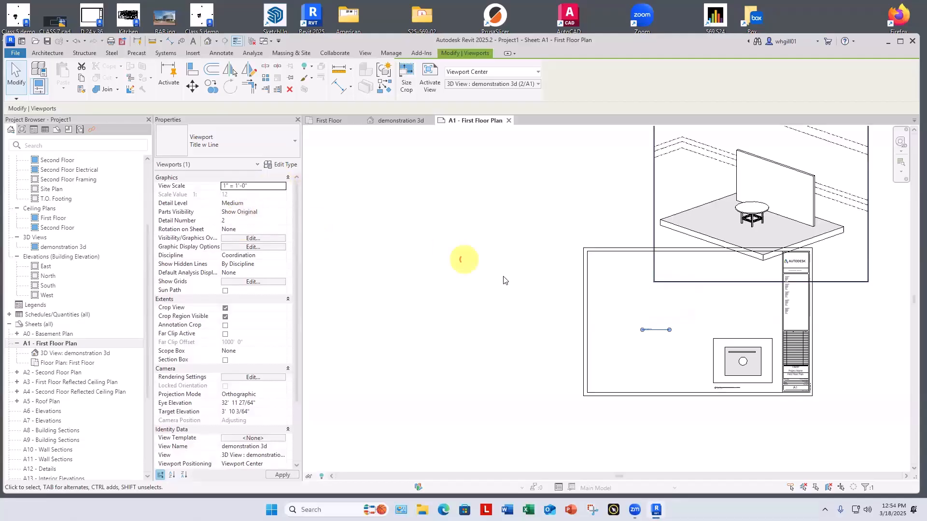
click(560, 265)
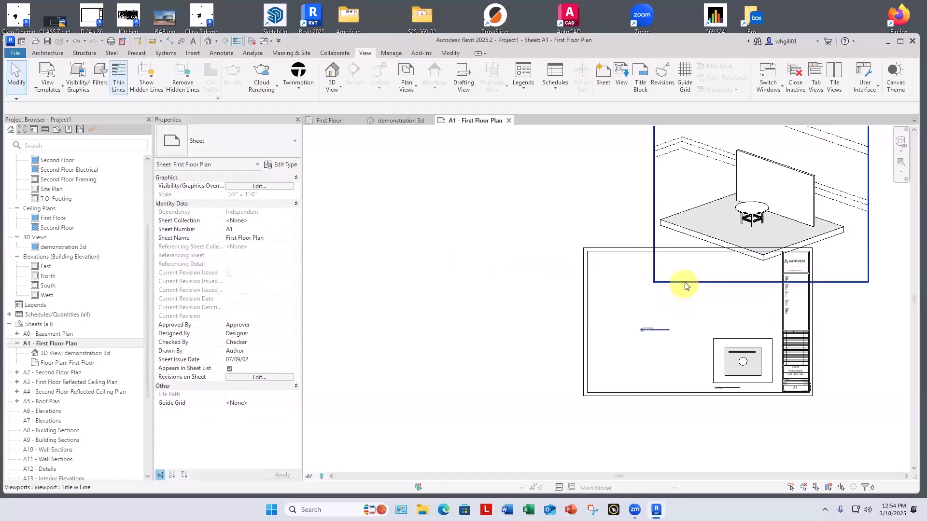
drag(682, 290, 588, 394)
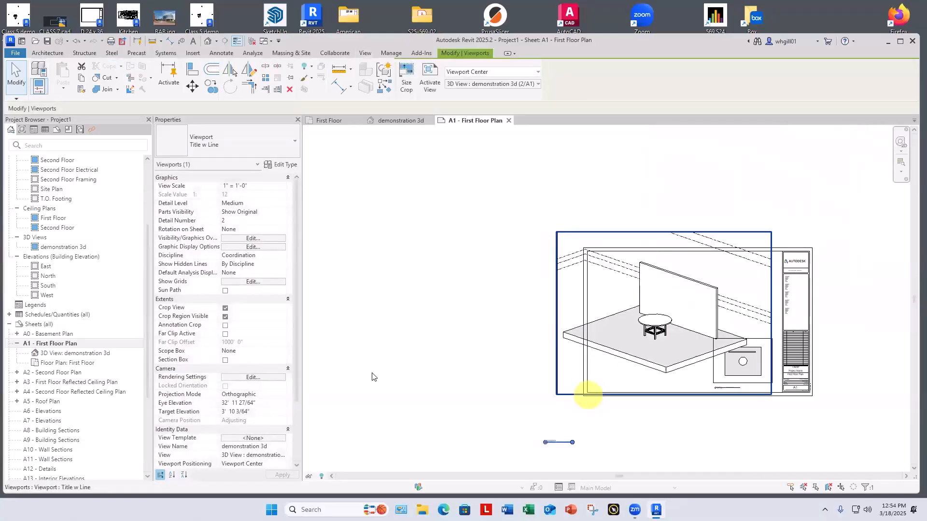
click(449, 352)
Step: Activate the demonstration 3d viewport and pull its crop region edges in tightly around the round table
click(559, 300)
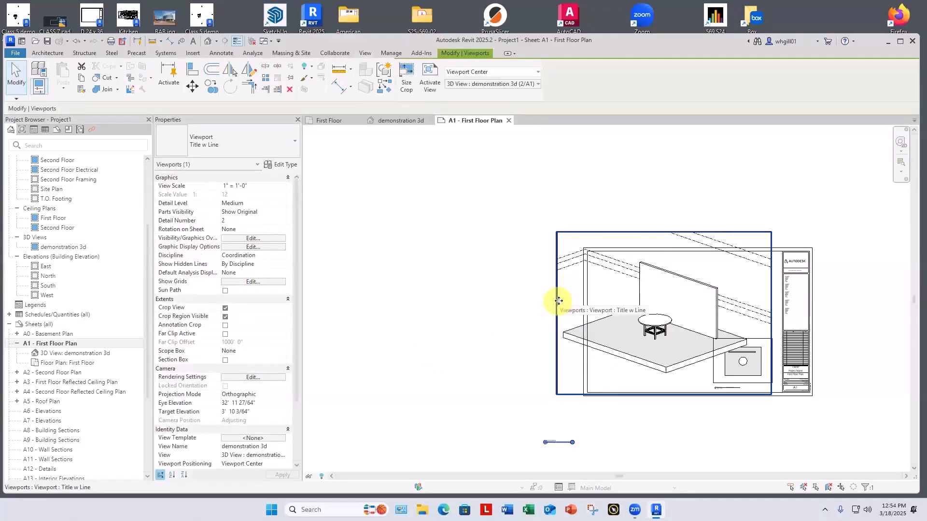
double_click(558, 301)
click(556, 313)
drag(556, 313, 625, 313)
drag(697, 233, 698, 306)
drag(662, 394, 654, 347)
click(673, 430)
Step: Move the demonstration 3d view title onto the sheet, directly below the lower left of its cropped viewport
middle_drag(673, 430, 555, 397)
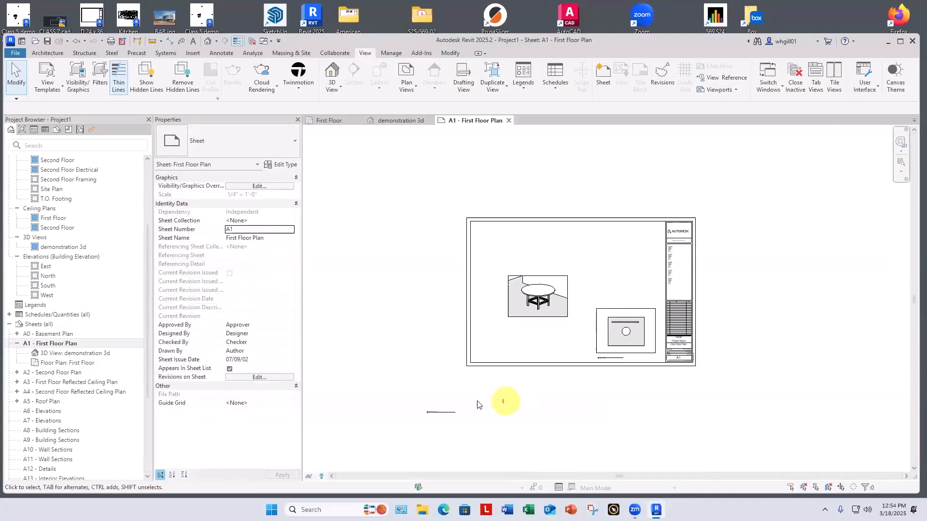
click(443, 412)
click(536, 386)
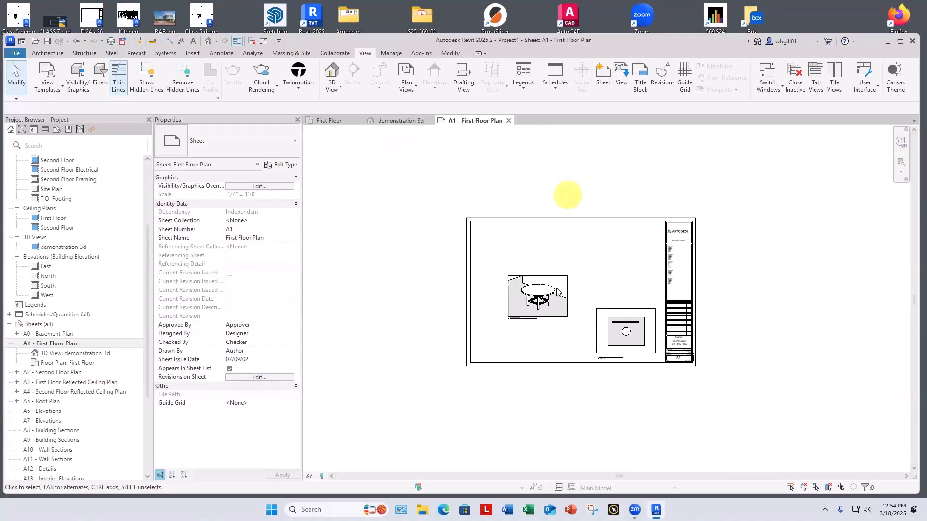
Step: Set the demonstration 3d viewport's scale to 1 1/2" = 1'-0"
scroll(556, 288, up, 2)
scroll(557, 287, up, 2)
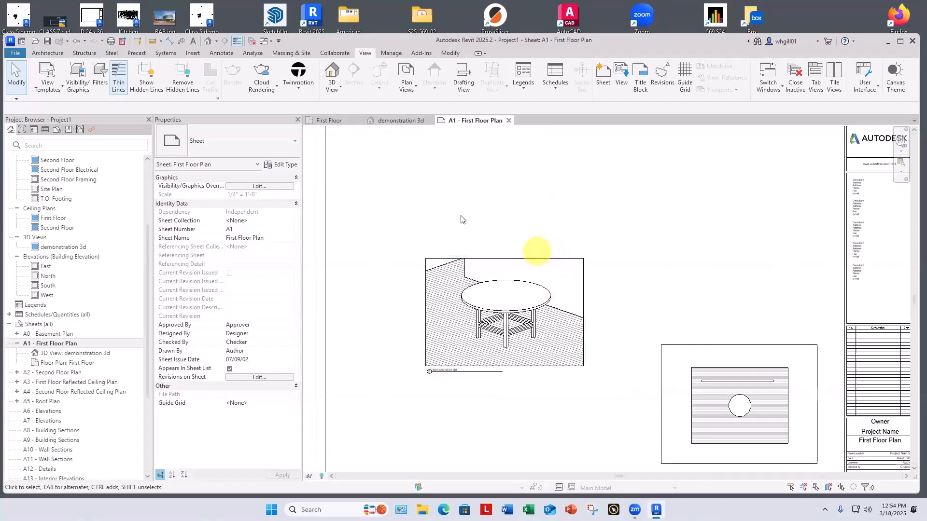
click(480, 263)
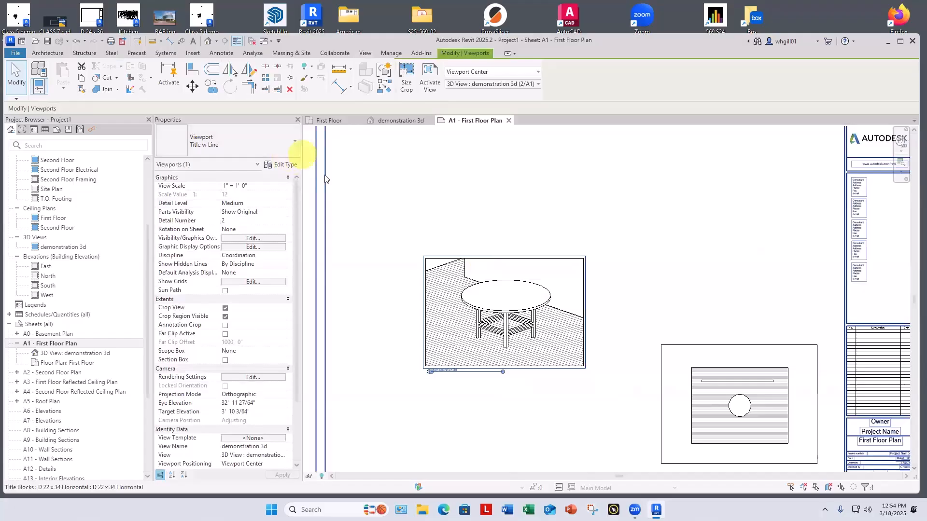
click(282, 186)
click(282, 185)
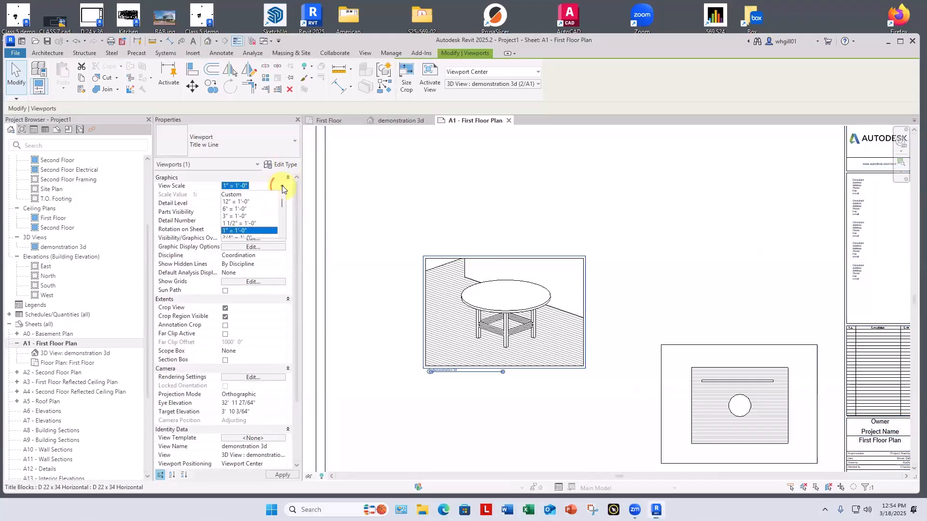
click(240, 223)
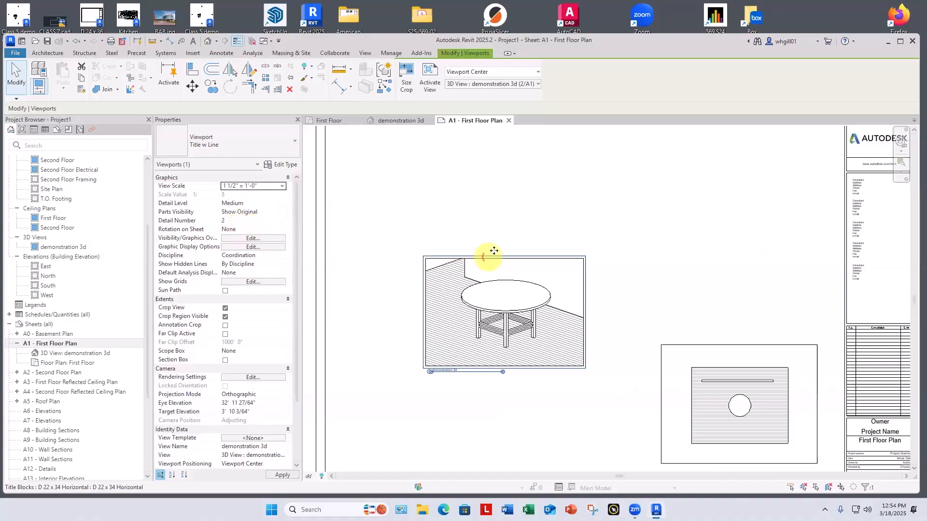
click(436, 181)
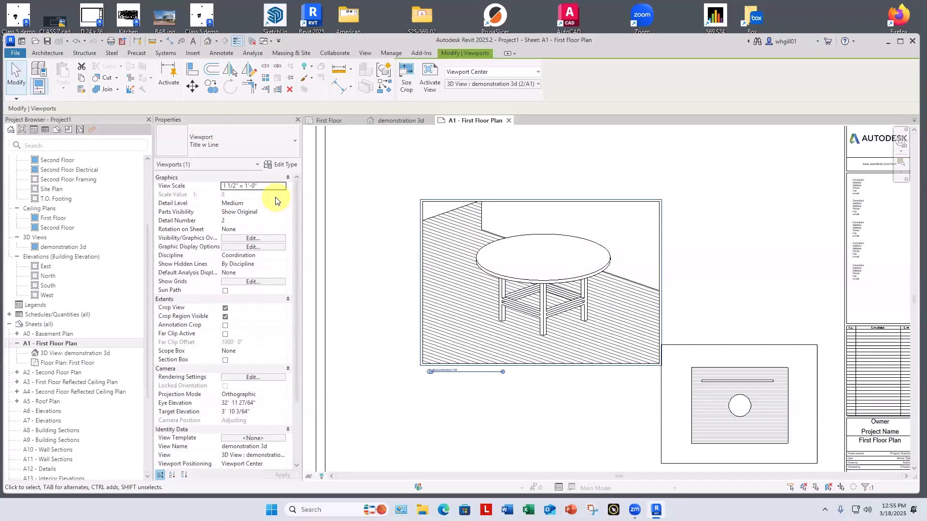
Step: Give the demonstration 3d viewport a custom view scale with a scale value of 10
click(283, 186)
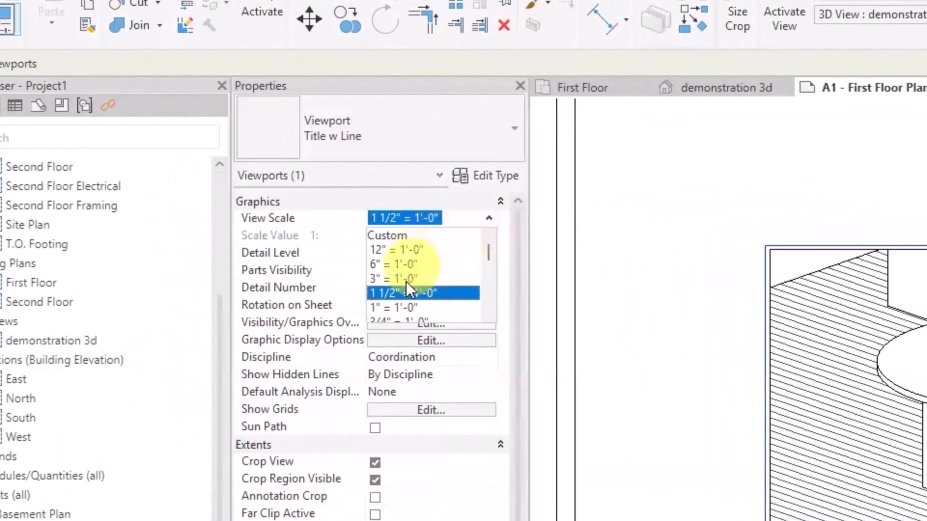
click(401, 304)
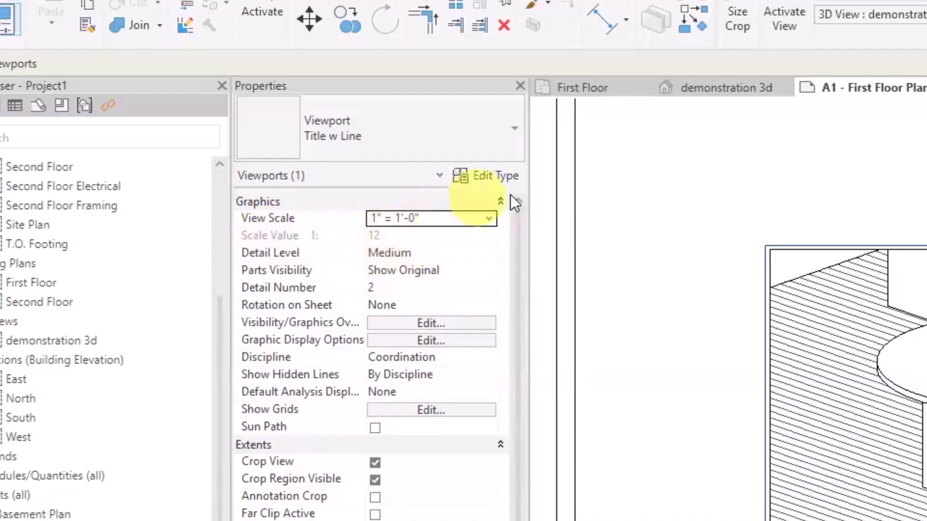
click(493, 218)
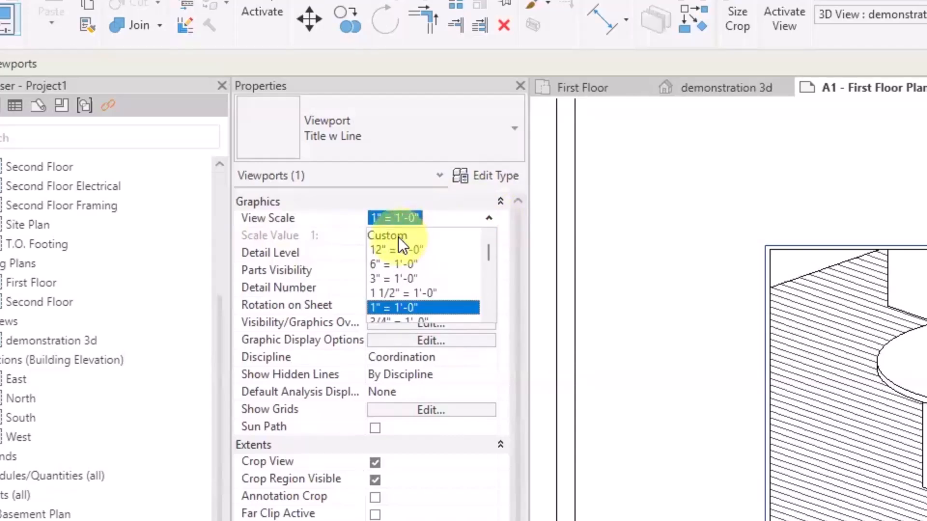
click(398, 236)
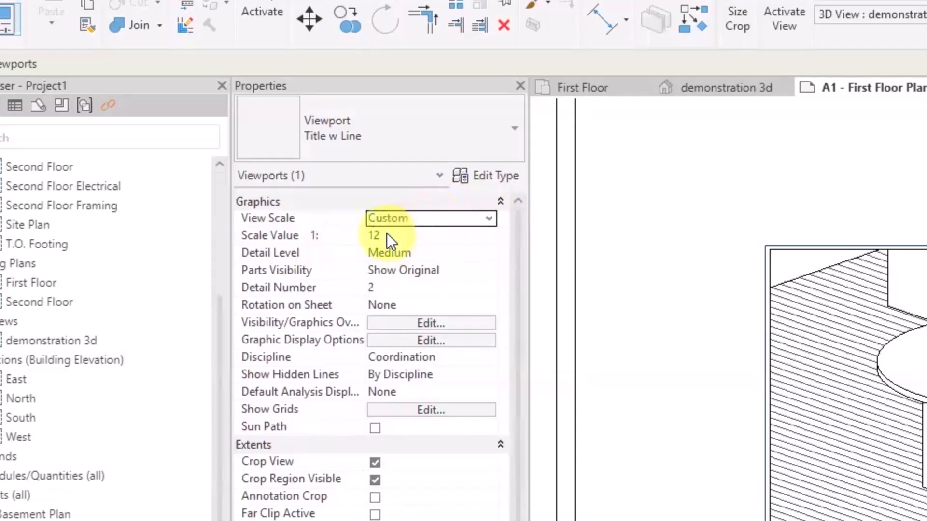
click(387, 235)
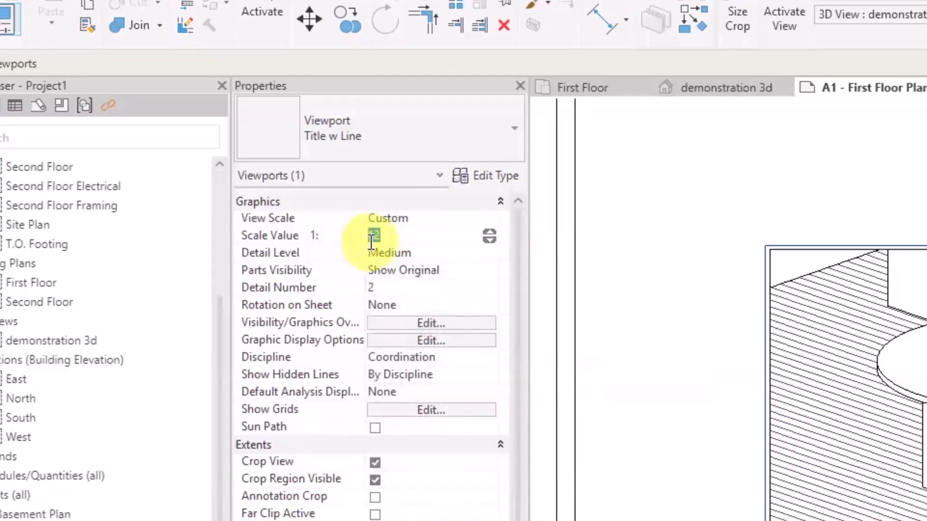
text(18)
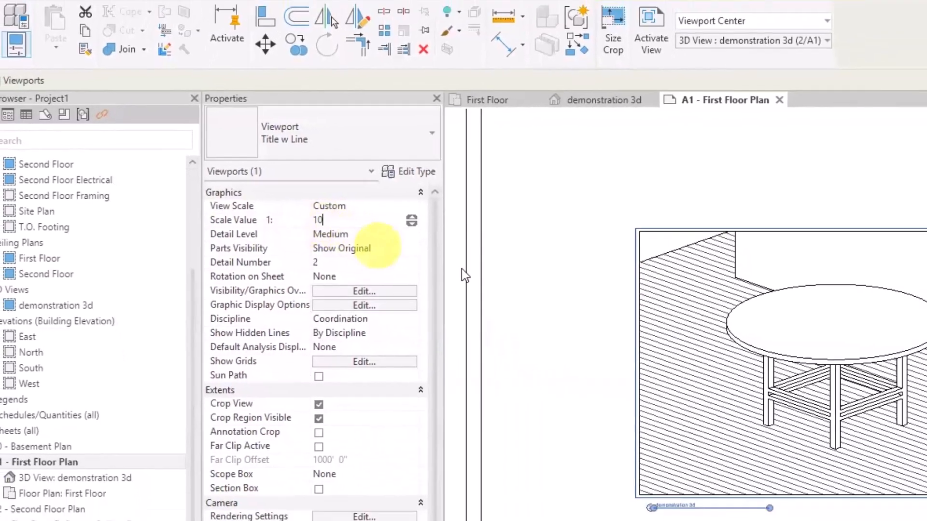
click(633, 297)
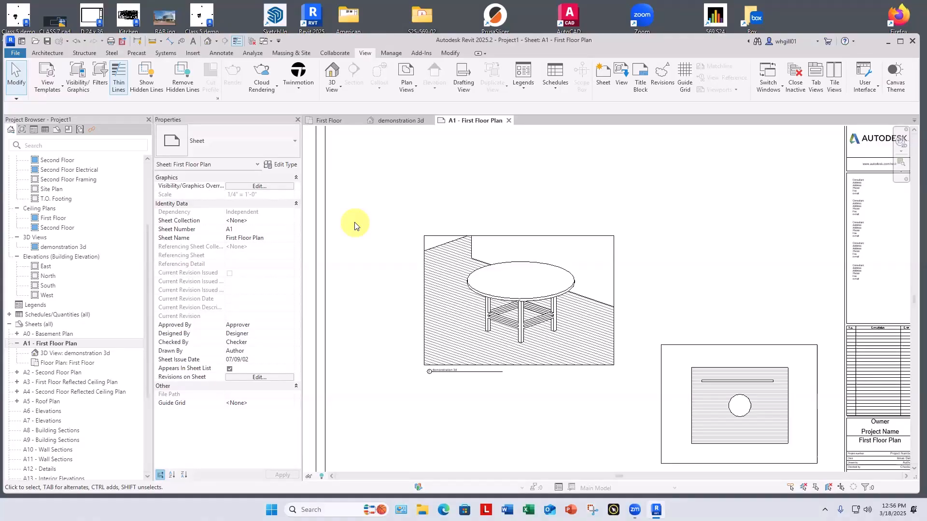
Step: Move the First Floor viewport off the sheet beyond the title block and shift the demonstration 3d viewport toward the sheet's centre
scroll(555, 149, down, 6)
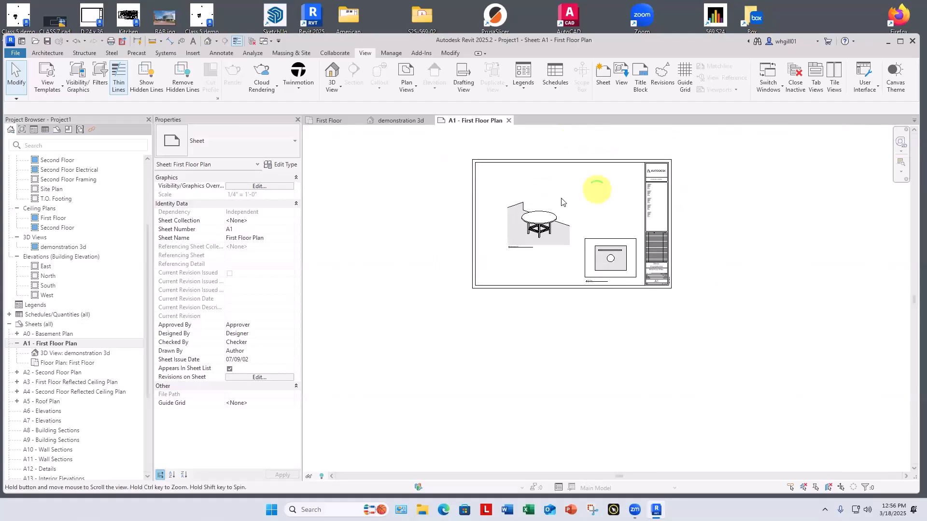
click(563, 209)
drag(610, 258, 747, 278)
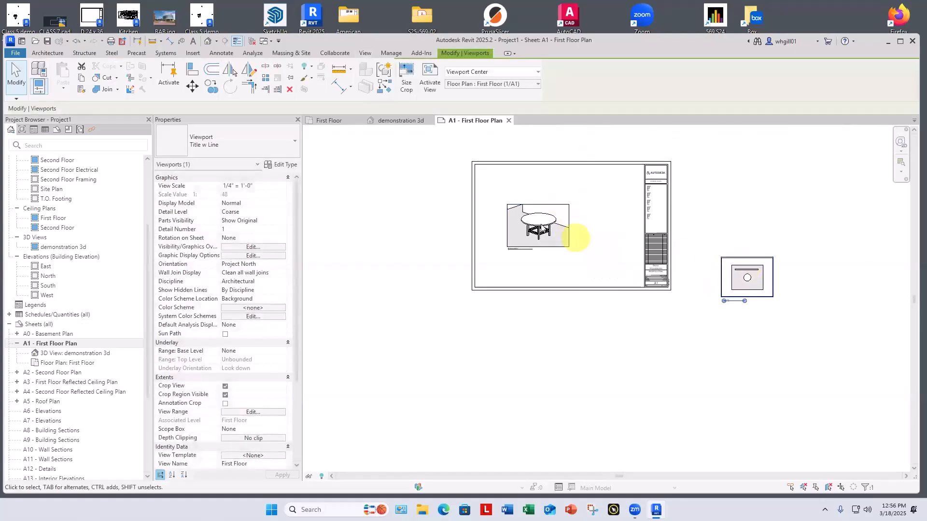
click(563, 232)
drag(563, 231, 591, 232)
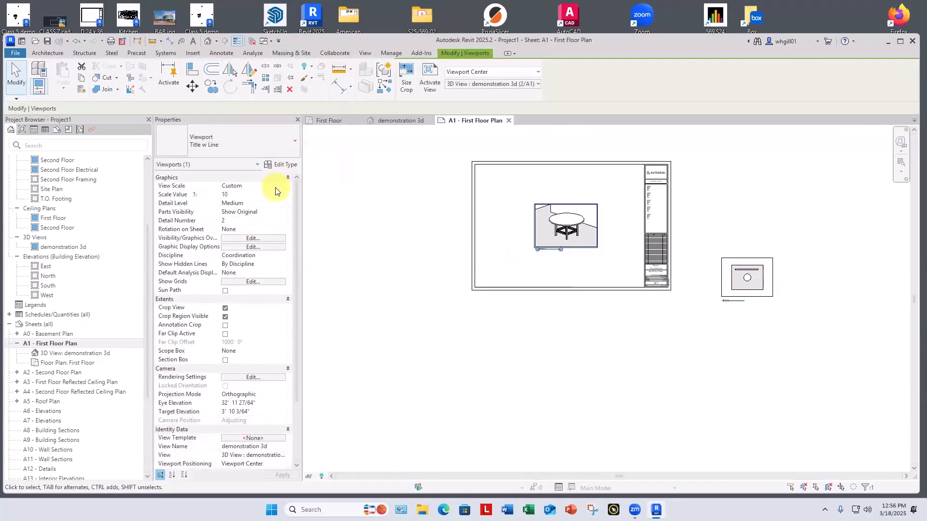
Step: Set the demonstration 3d viewport to full size with the 12" = 1'-0" scale and bring the whole viewport into view
click(283, 185)
click(283, 186)
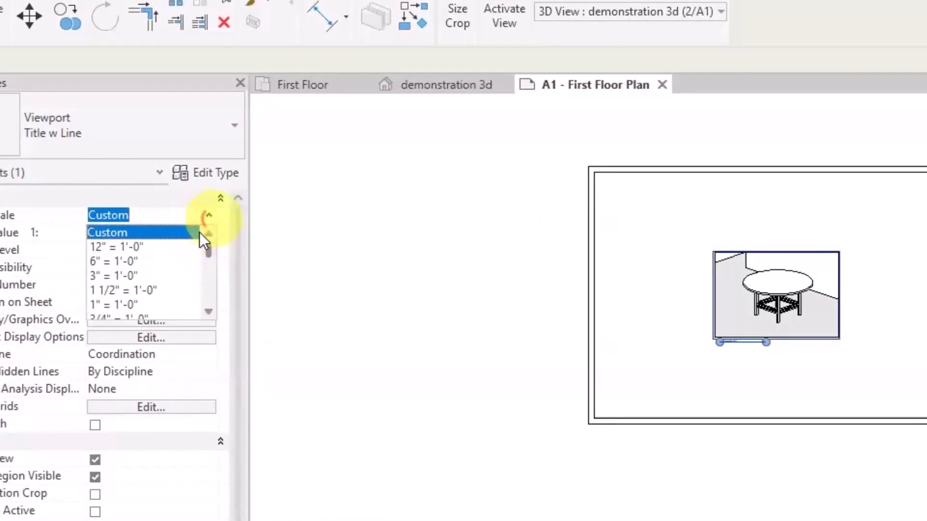
click(129, 244)
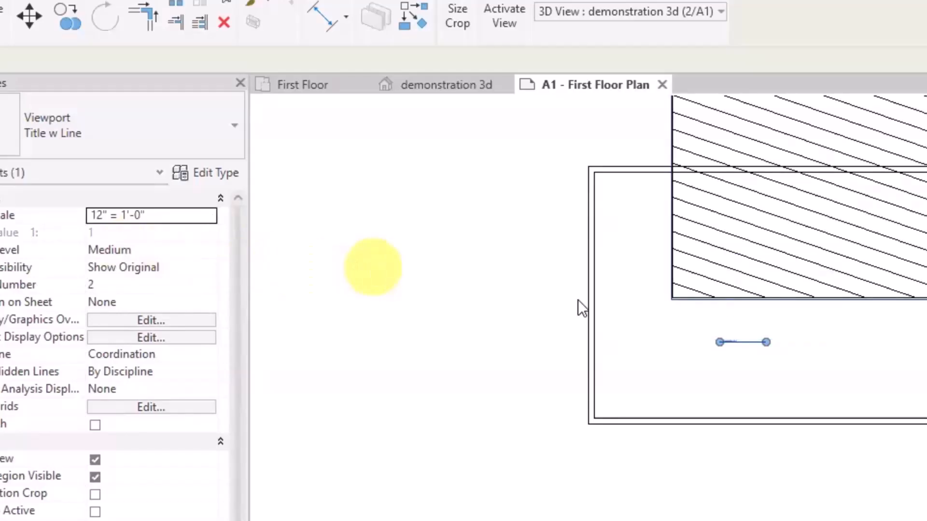
click(560, 309)
scroll(566, 323, down, 5)
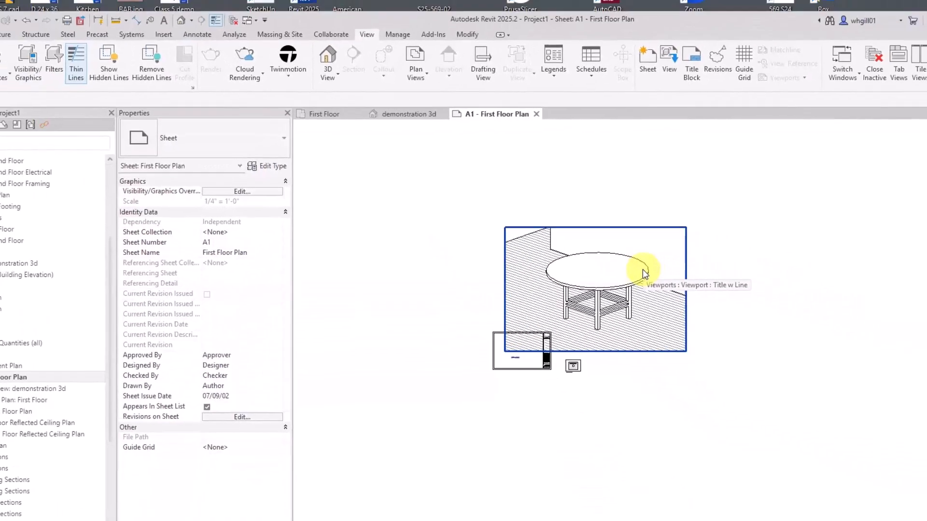
Step: Set the demonstration 3d viewport's scale to 6" = 1'-0" and shift the viewport over the title block
click(823, 342)
click(244, 186)
click(282, 186)
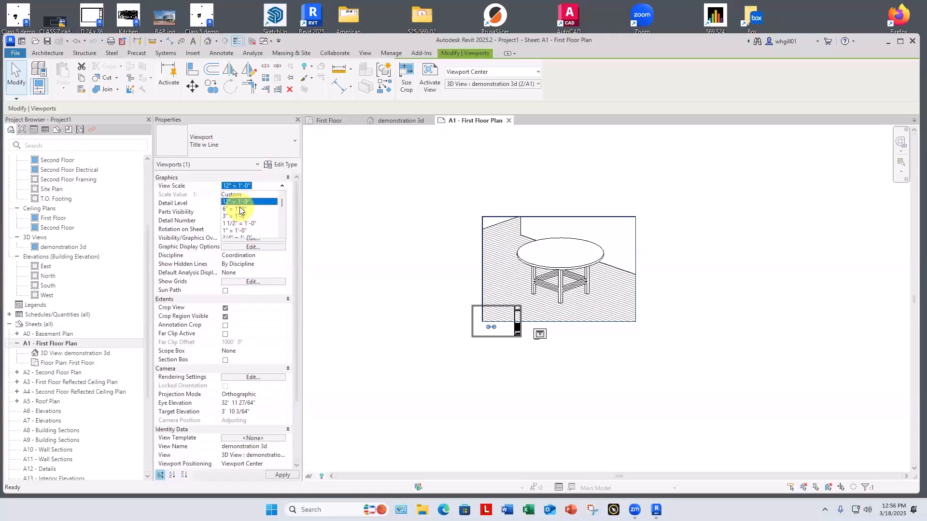
click(240, 210)
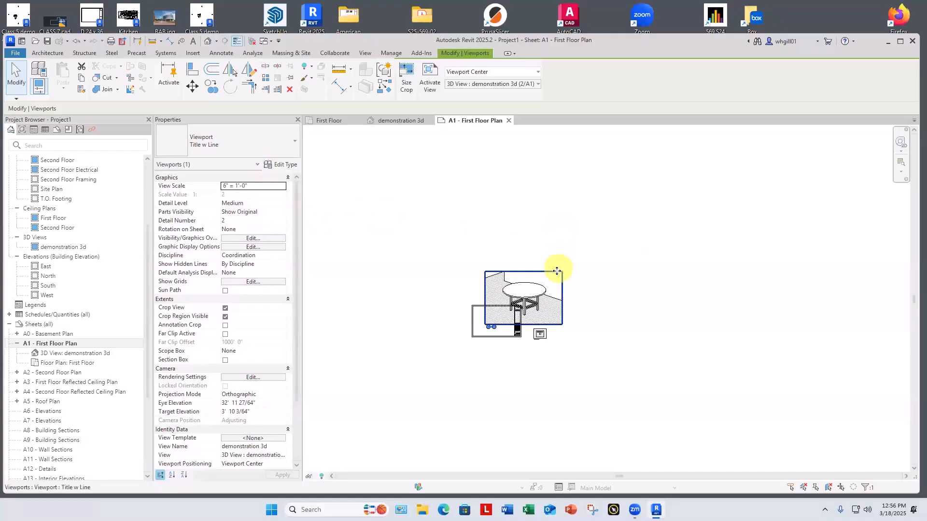
drag(541, 283, 522, 294)
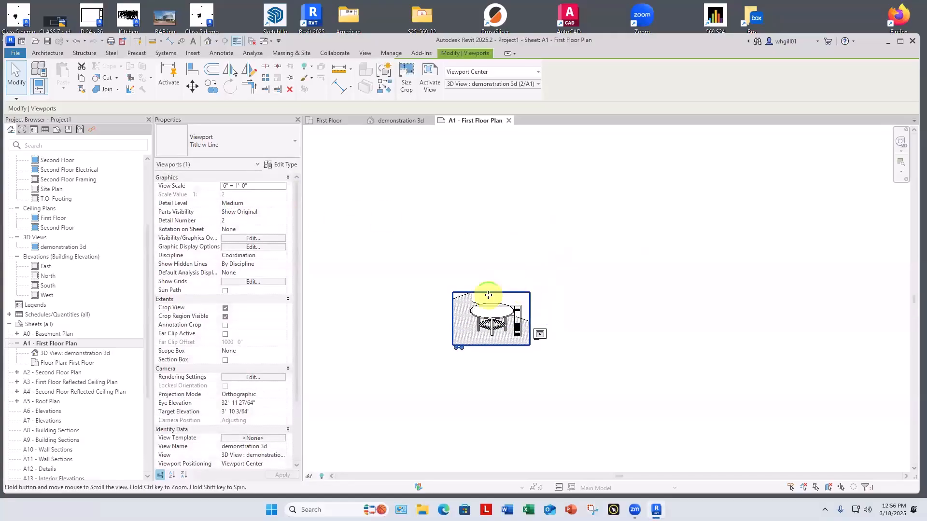
key(Down)
key(Down)
key(Down)
key(Down)
key(Down)
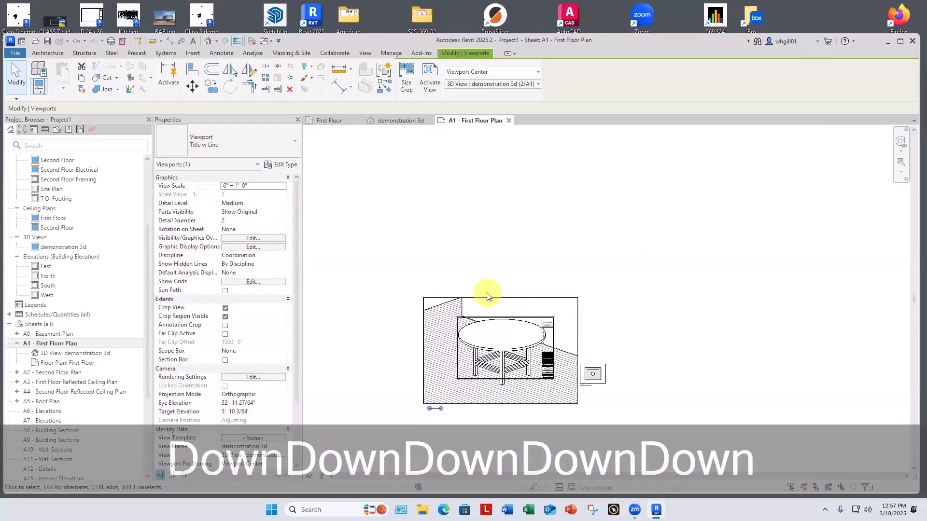
Step: Set the demonstration 3d viewport's scale to 3" = 1'-0" and fit the viewport inside the title block's drawing area
click(269, 187)
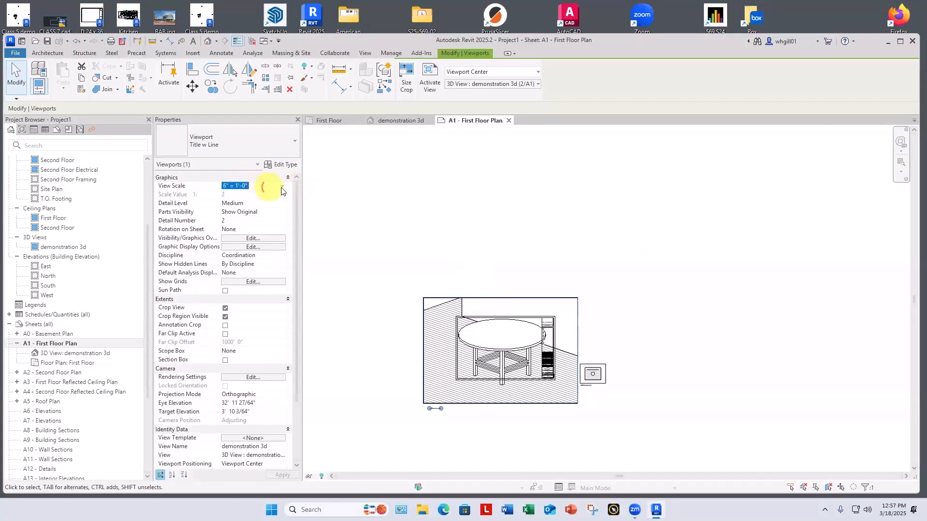
click(282, 186)
click(237, 215)
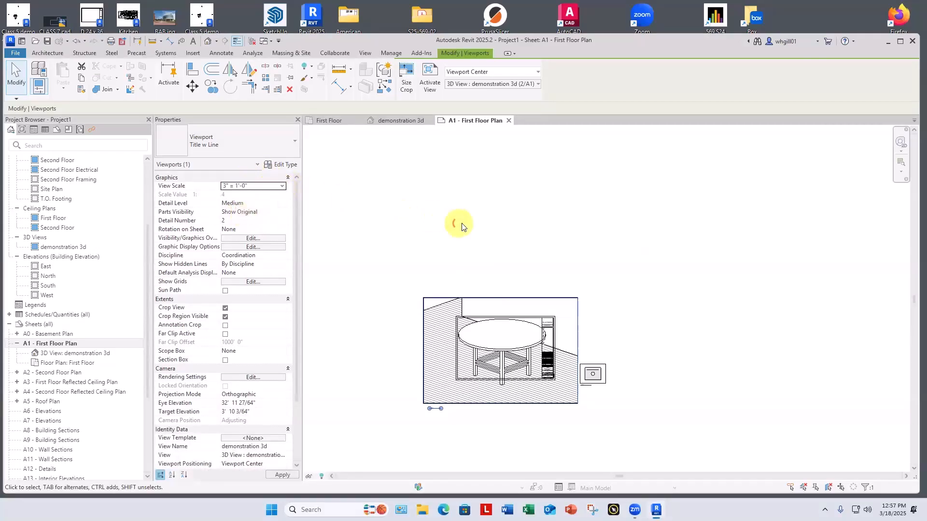
drag(489, 361, 507, 281)
click(506, 283)
scroll(501, 283, up, 3)
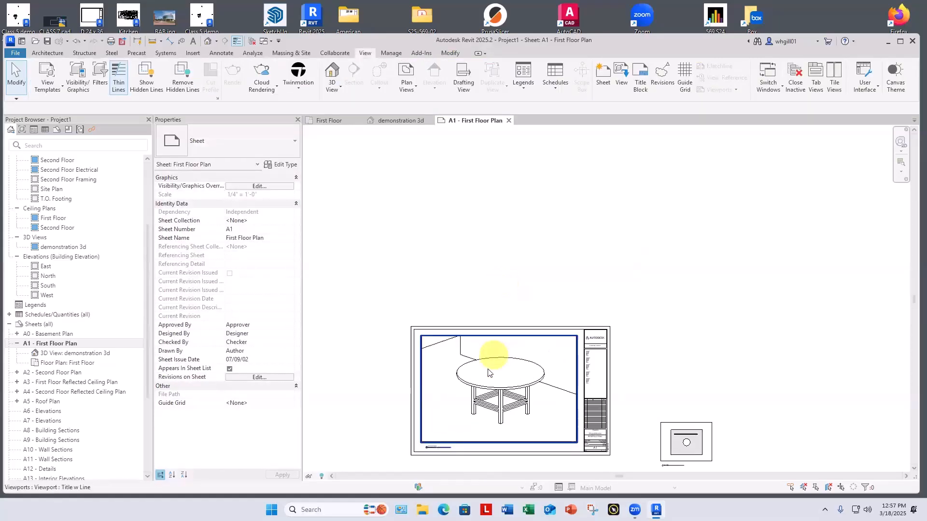
scroll(497, 352, up, 1)
scroll(506, 331, down, 4)
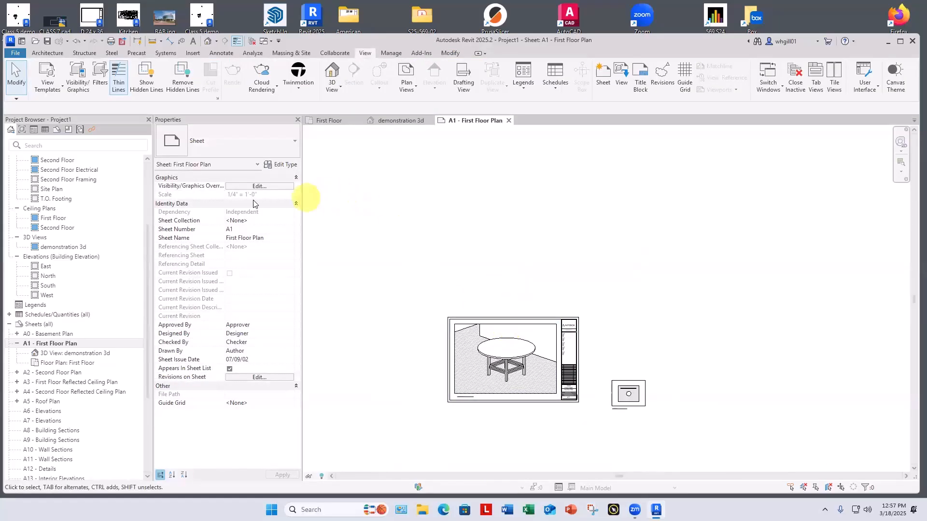
Step: Give the demonstration 3d viewport a custom view scale with a scale value of 3 and centre it over the sheet
click(486, 335)
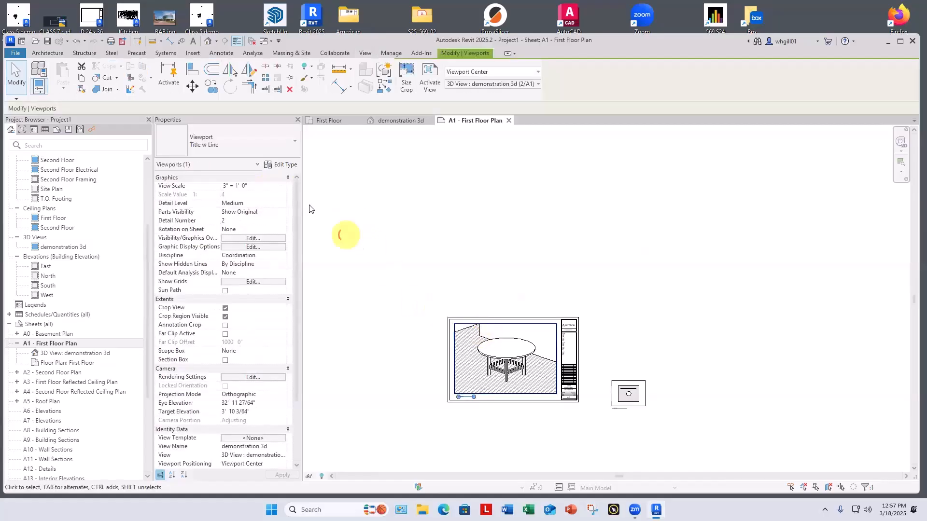
click(261, 186)
click(282, 187)
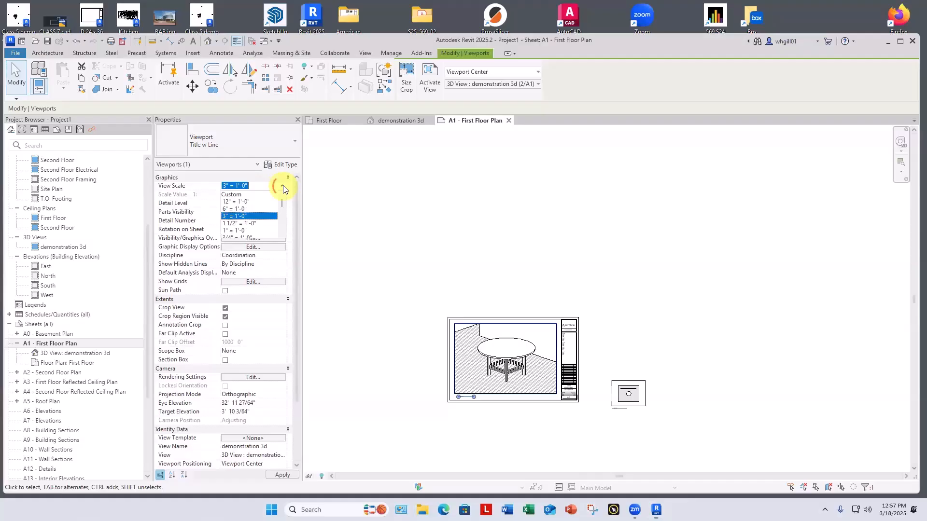
click(241, 209)
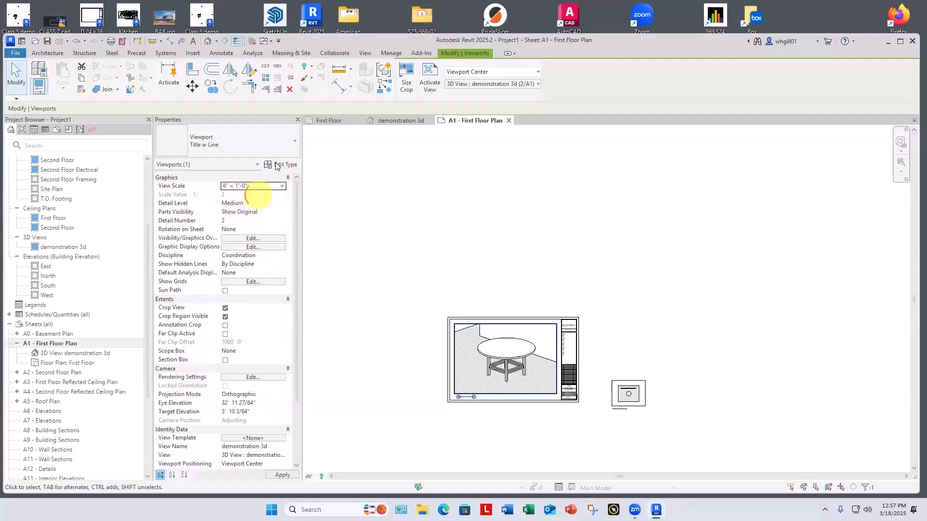
click(284, 186)
click(245, 195)
click(241, 194)
text(3)
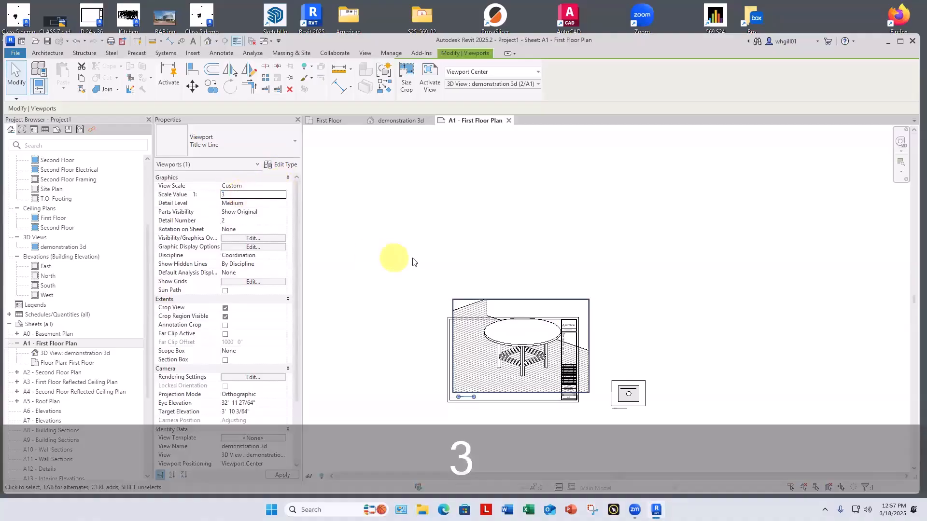
click(410, 259)
click(534, 311)
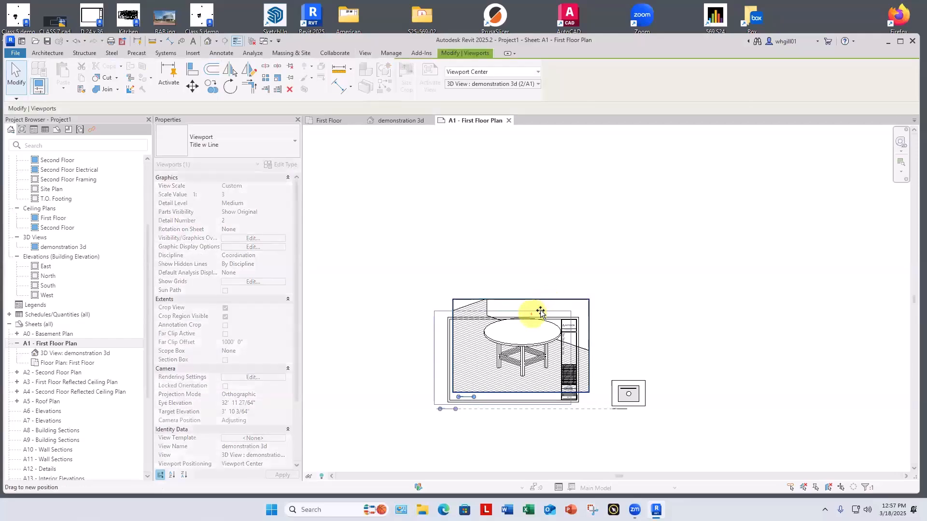
scroll(533, 288, up, 2)
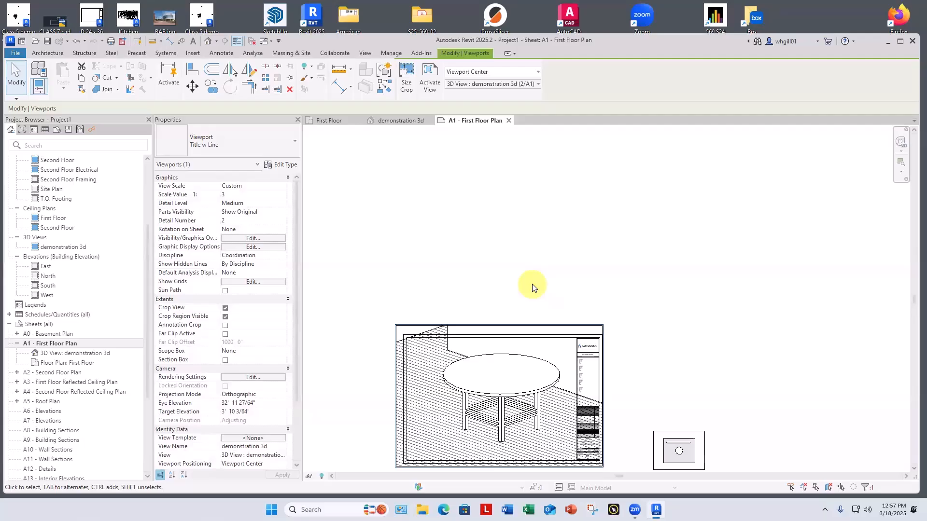
Step: Examine the demonstration 3d viewport's title below the sheet, then bring the whole sheet back into view
middle_drag(603, 459, 697, 253)
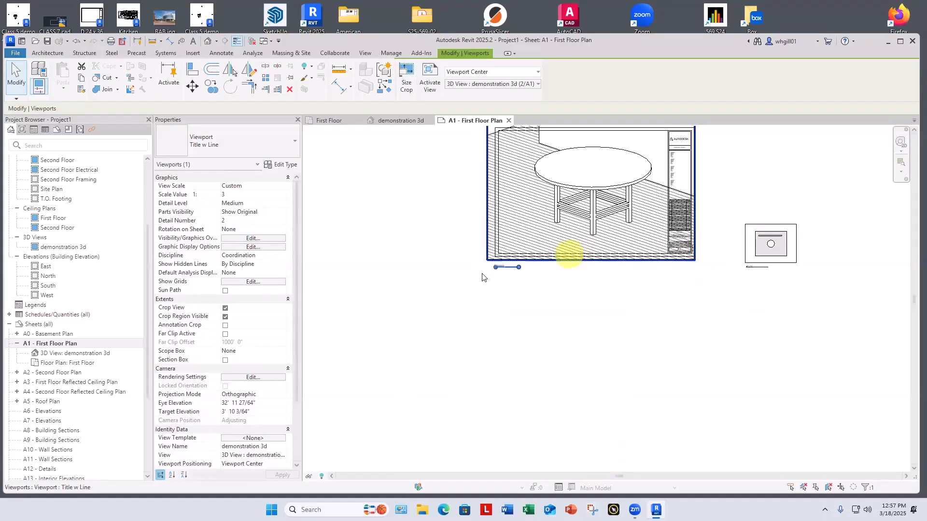
scroll(511, 265, up, 2)
scroll(515, 265, up, 4)
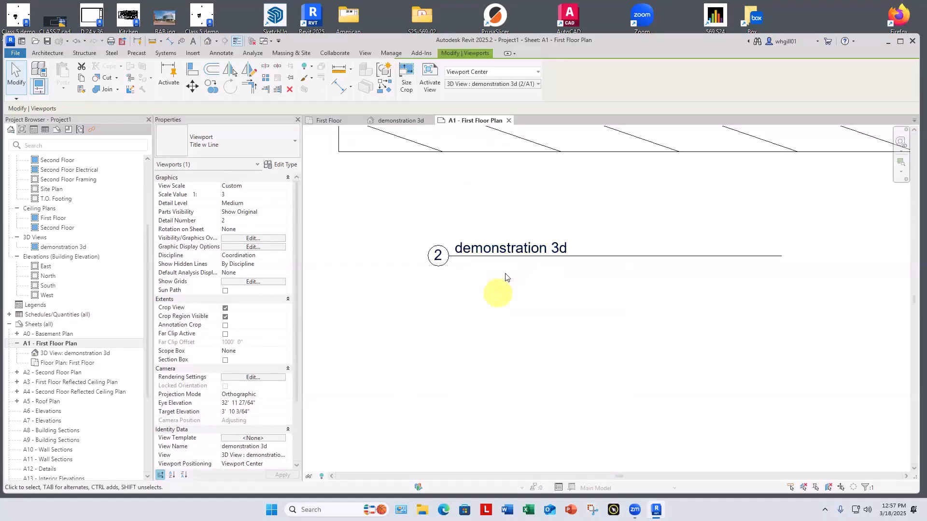
key(Escape)
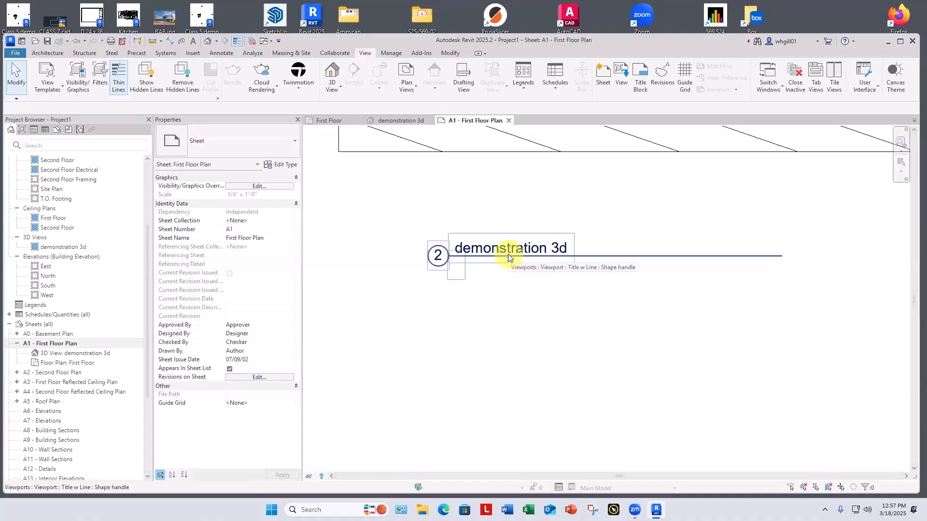
scroll(512, 255, down, 6)
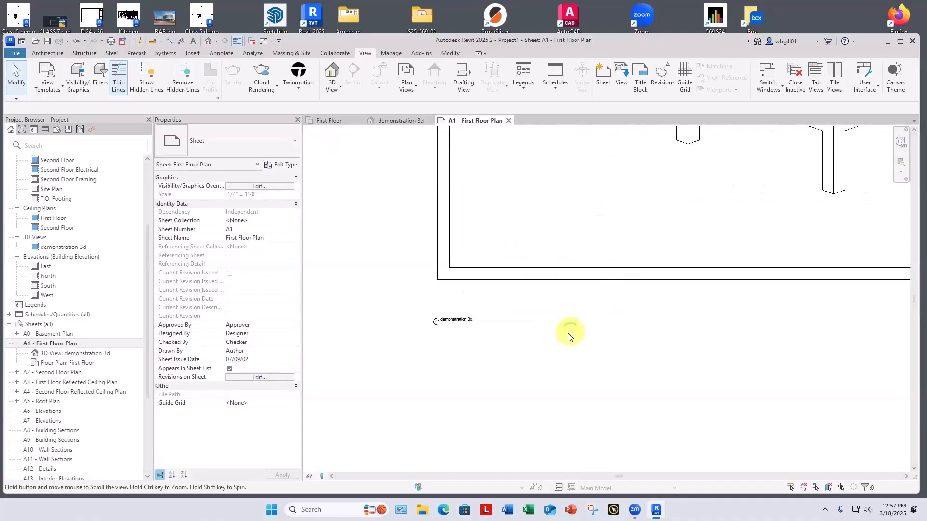
scroll(600, 360, down, 3)
middle_drag(600, 367, 437, 394)
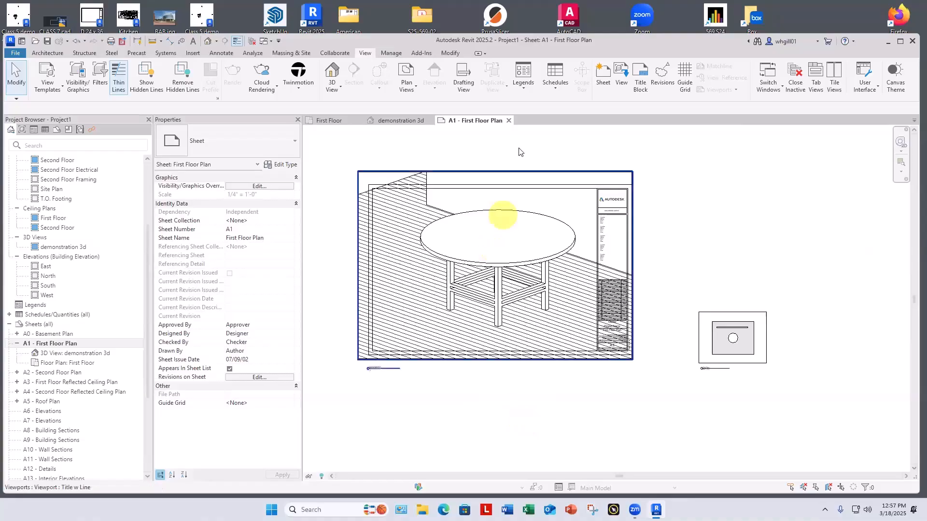
Step: Set the demonstration 3d viewport's scale to 1/4" = 1'-0"
click(513, 172)
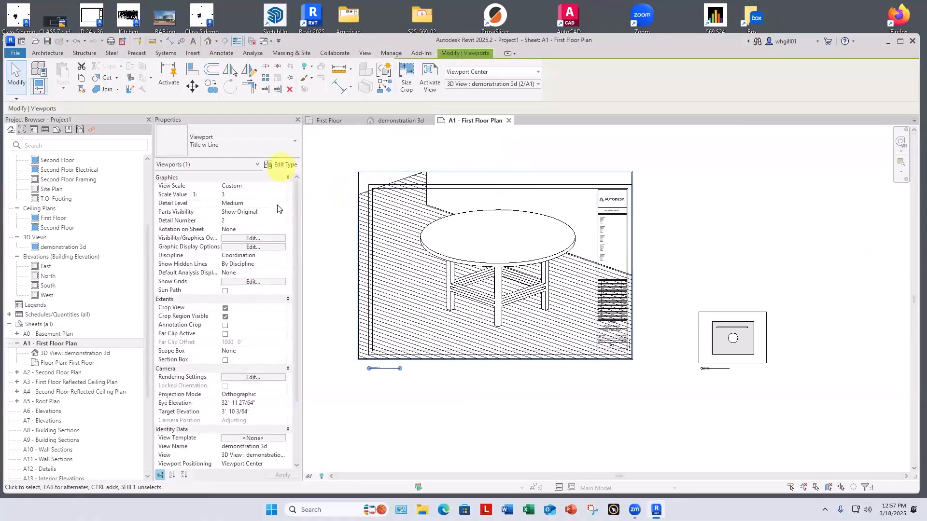
click(279, 184)
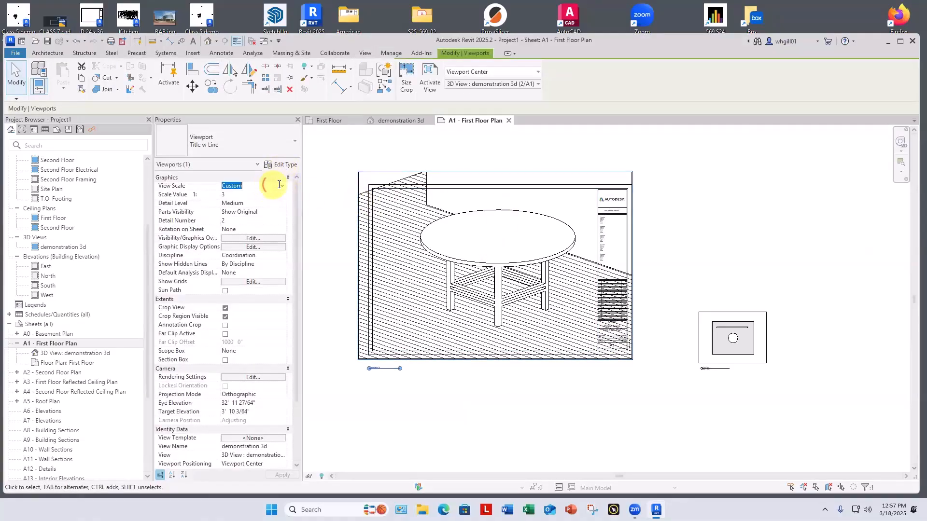
click(280, 186)
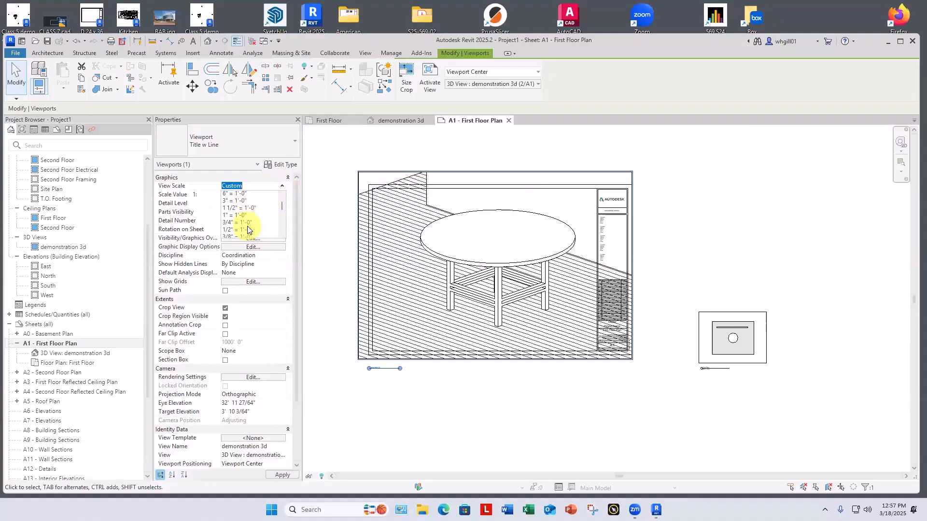
click(239, 215)
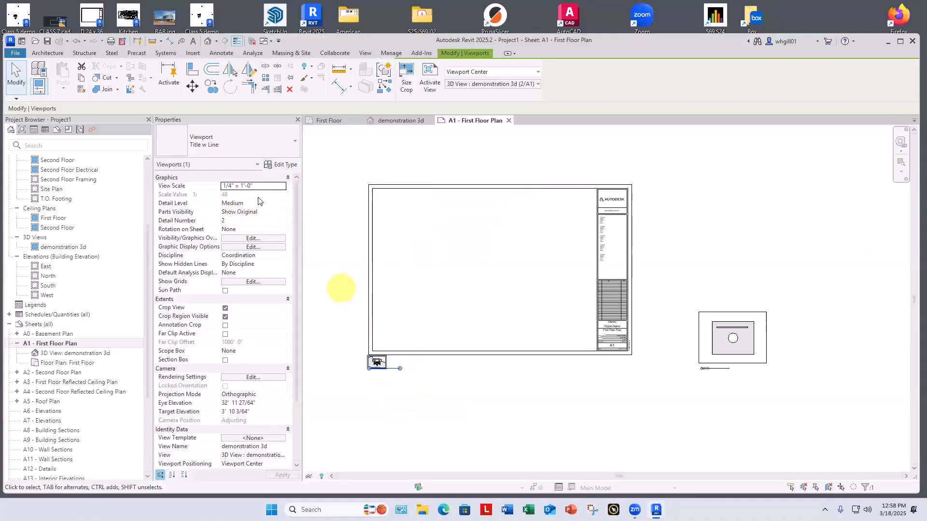
click(350, 299)
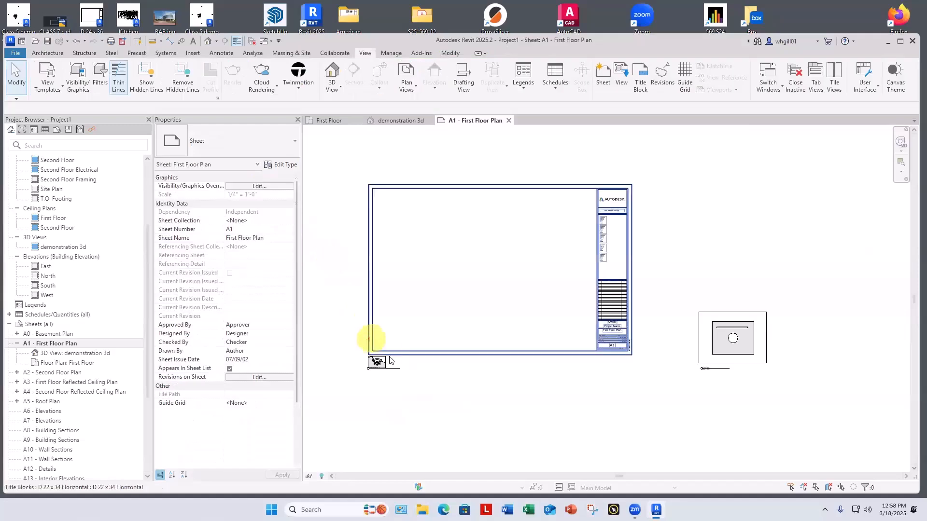
Step: Move the demonstration 3d and First Floor viewports side by side into the sheet's drawing area
drag(381, 363, 415, 252)
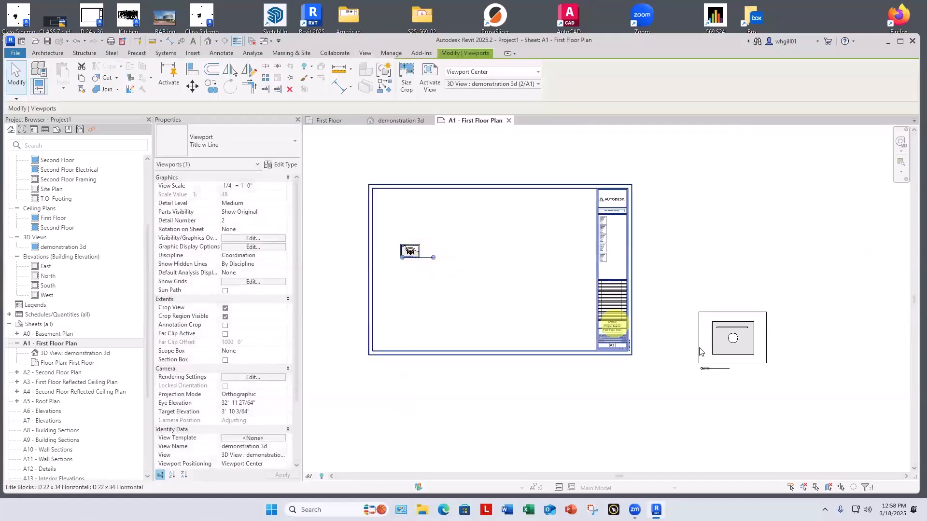
drag(706, 340, 438, 264)
scroll(428, 275, up, 4)
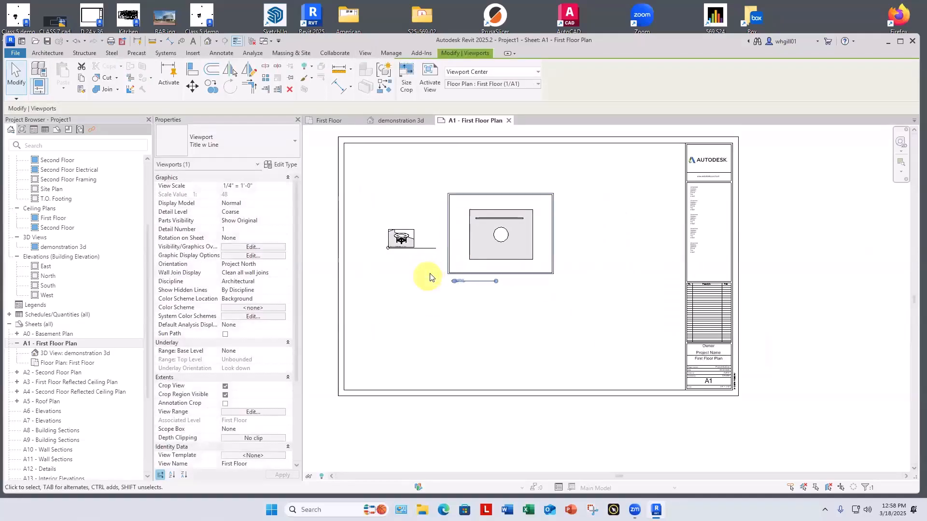
click(436, 307)
scroll(401, 231, up, 5)
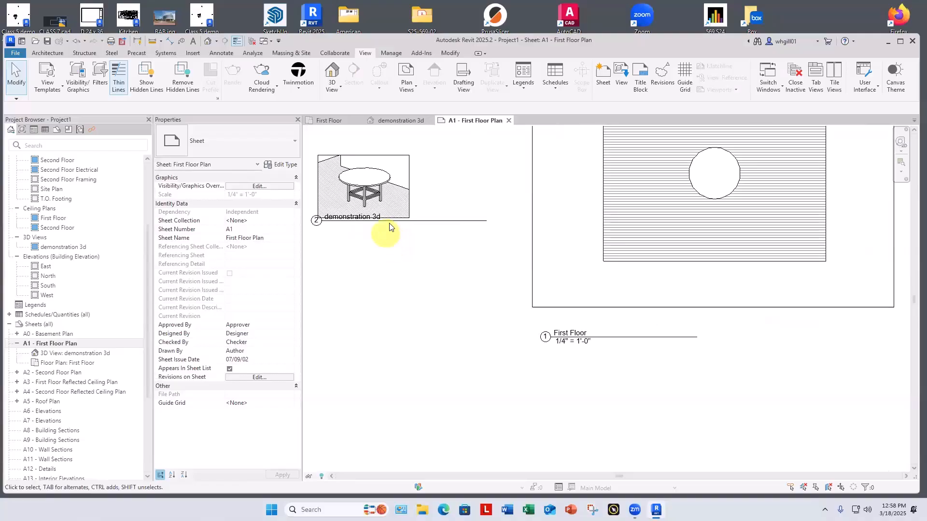
Step: Set the demonstration 3d viewport's scale to 1/2" = 1'-0"
drag(391, 216, 413, 230)
scroll(423, 238, down, 2)
scroll(420, 259, down, 1)
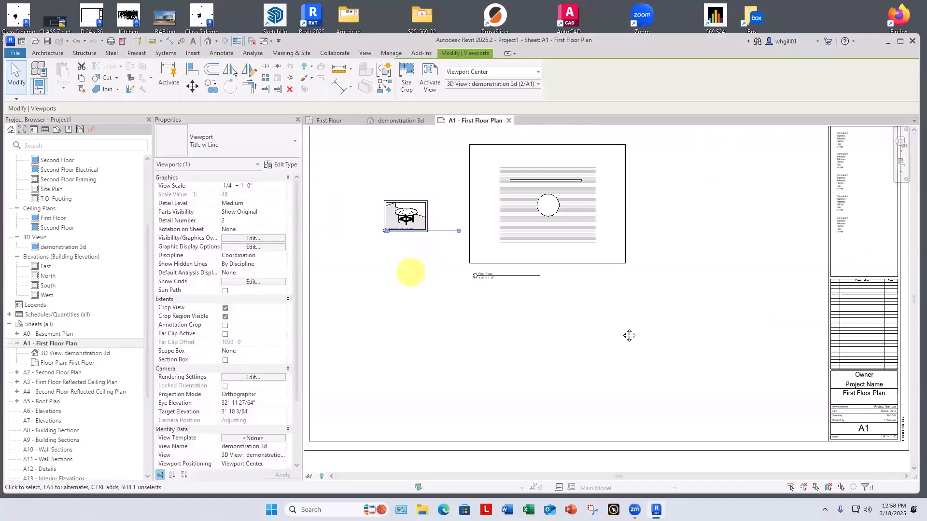
middle_drag(410, 269, 651, 337)
click(260, 186)
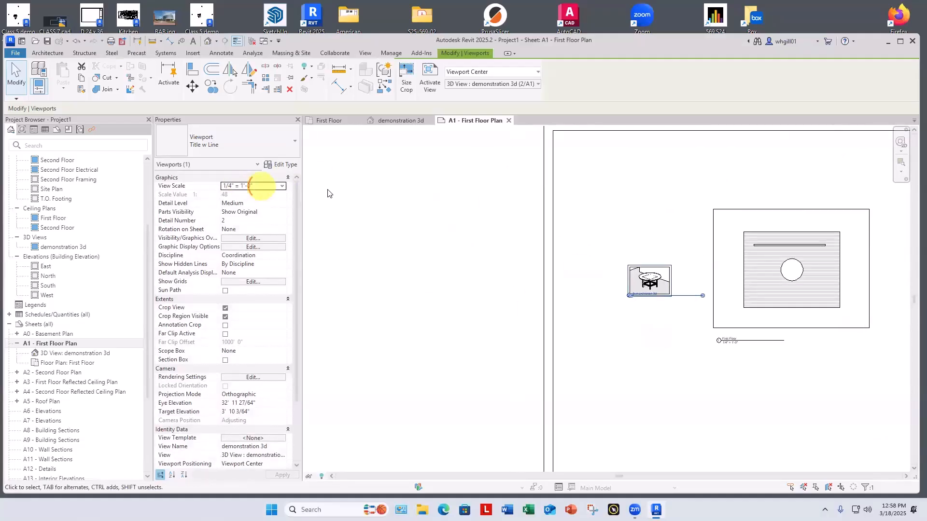
click(278, 186)
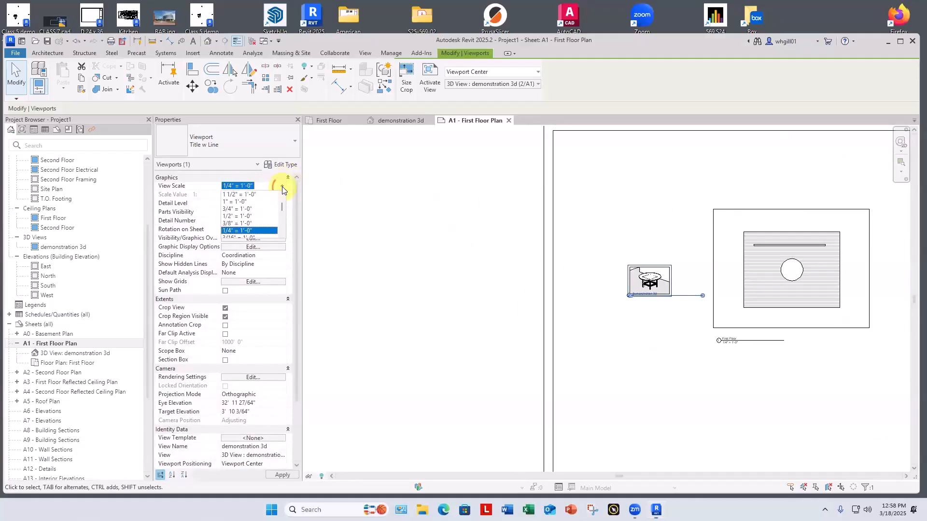
click(238, 215)
click(499, 235)
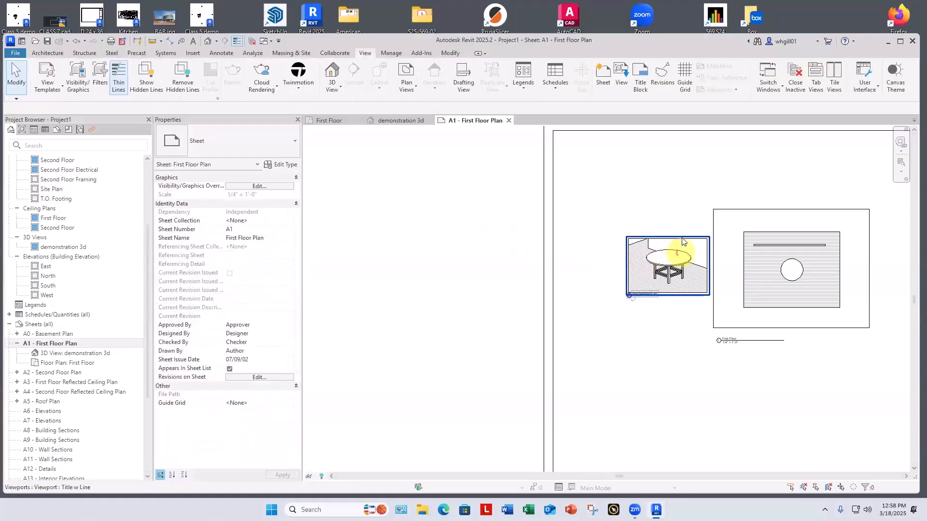
Step: Reposition the demonstration 3d viewport in the sheet's upper-left corner with the First Floor viewport directly to its right
drag(670, 243, 610, 155)
click(744, 215)
drag(745, 215, 677, 239)
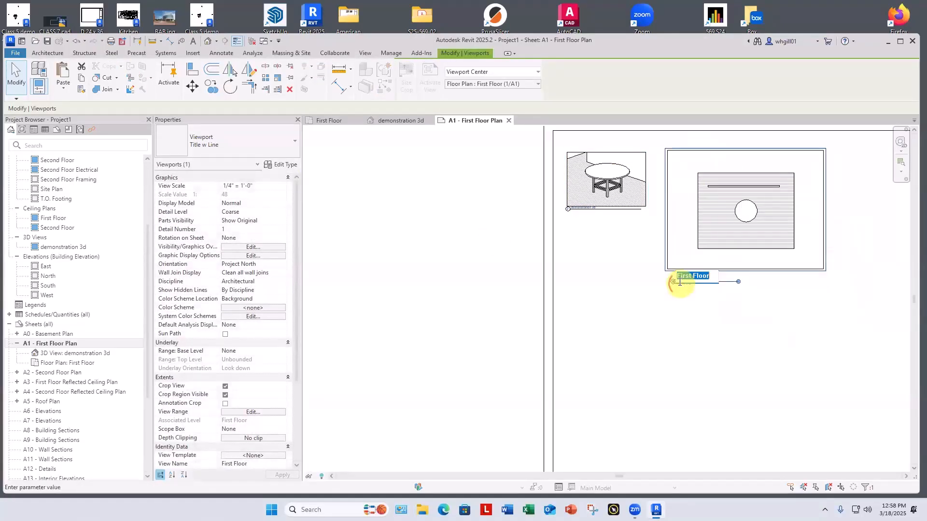
click(617, 300)
Step: Set the demonstration 3d viewport's model crop size to 4" wide by 4" high
click(651, 187)
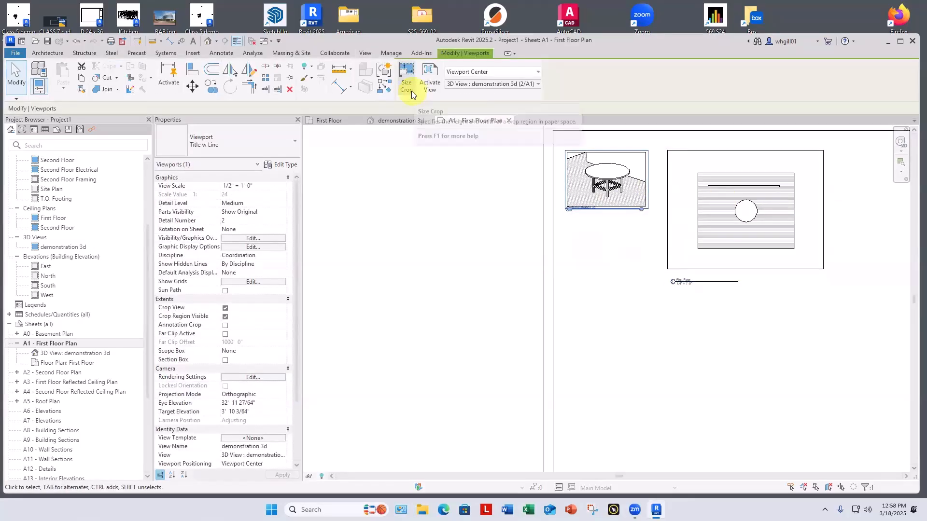
click(406, 87)
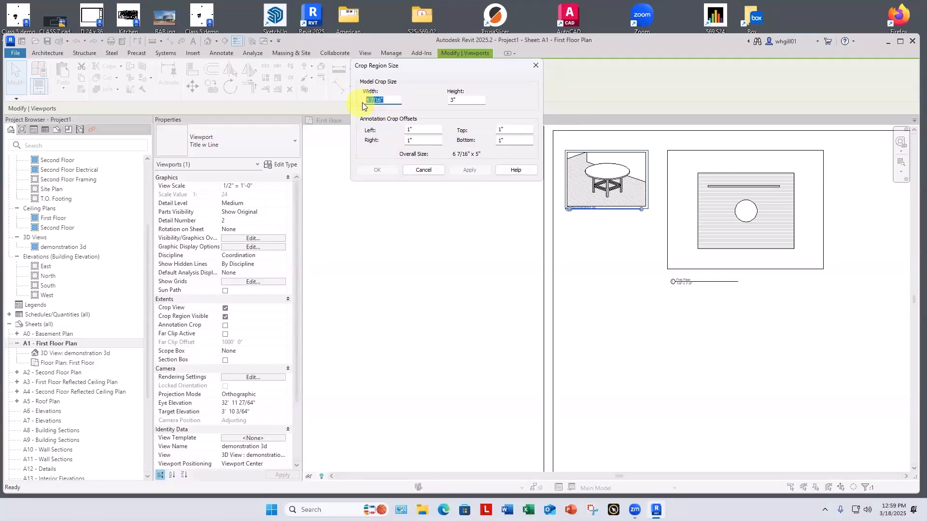
text(4)
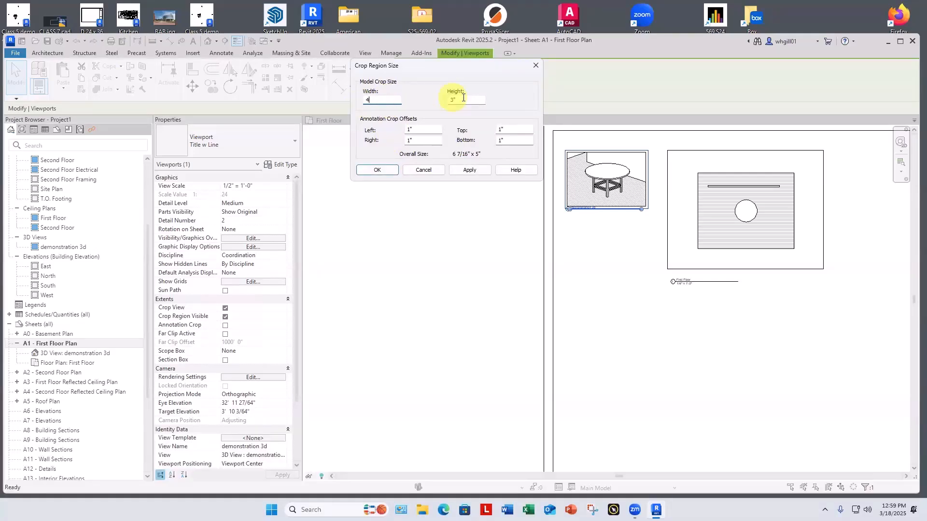
key(Tab)
text(4")
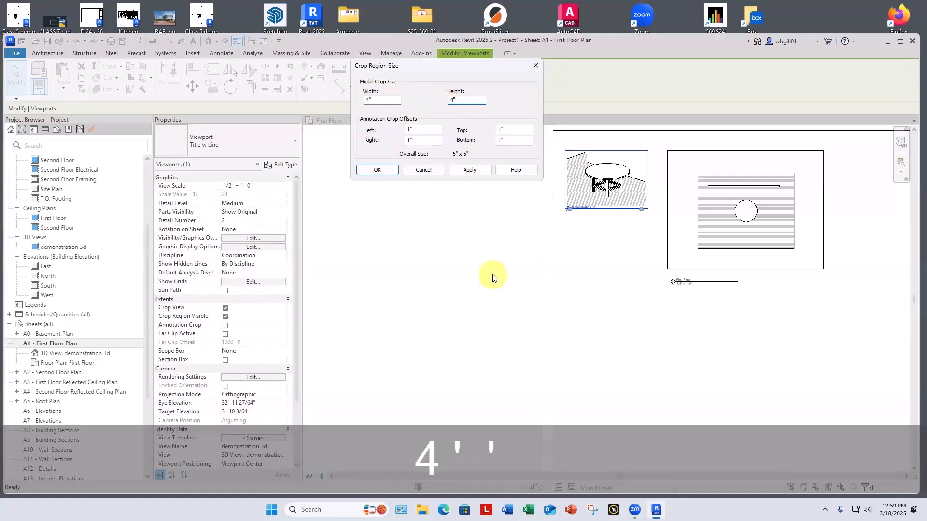
click(378, 170)
click(430, 247)
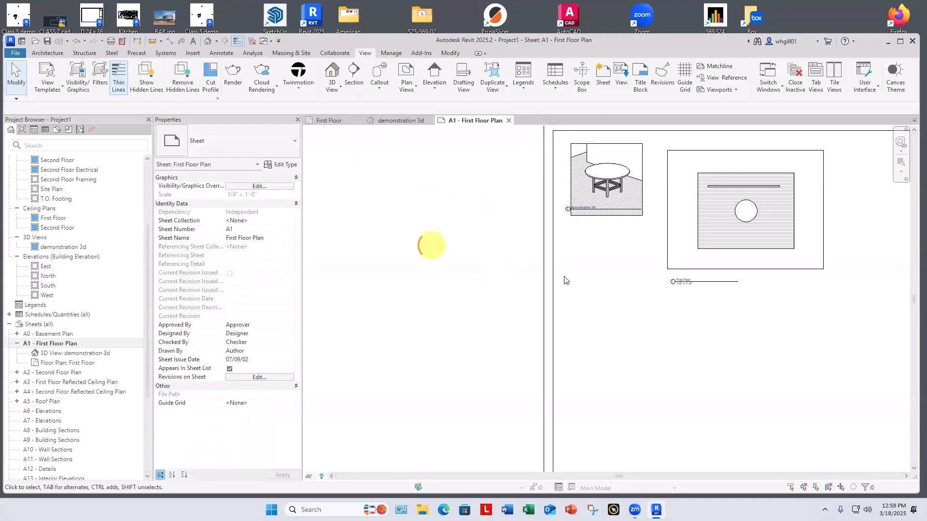
Step: Set the First Floor viewport's model crop size to 8" wide by 8" high
click(667, 260)
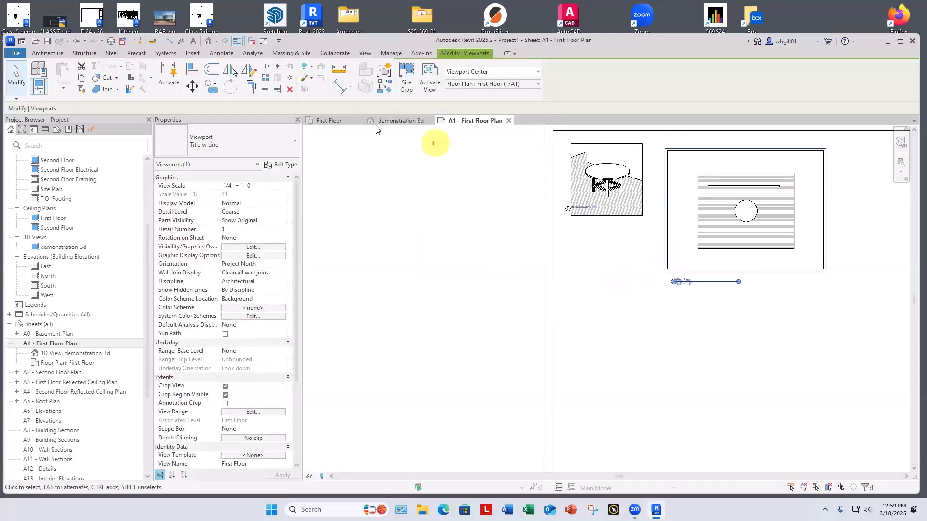
click(404, 85)
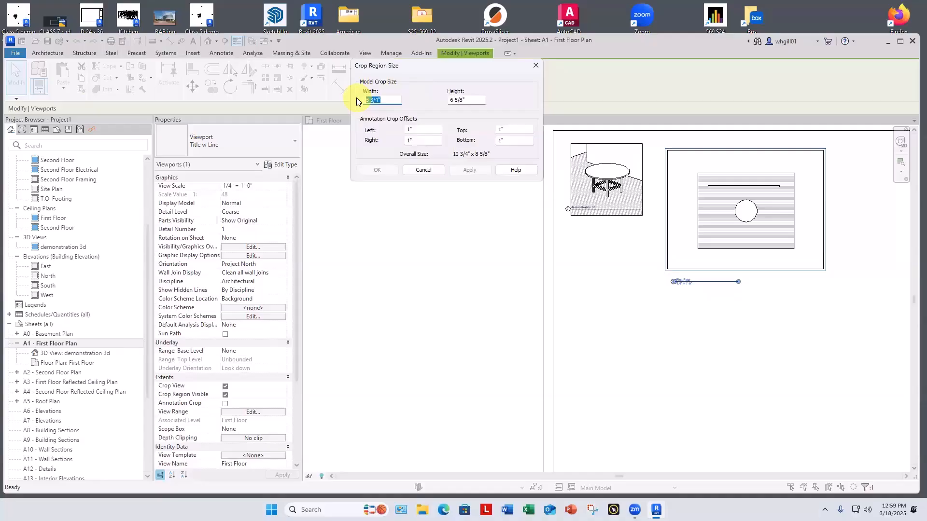
text(8")
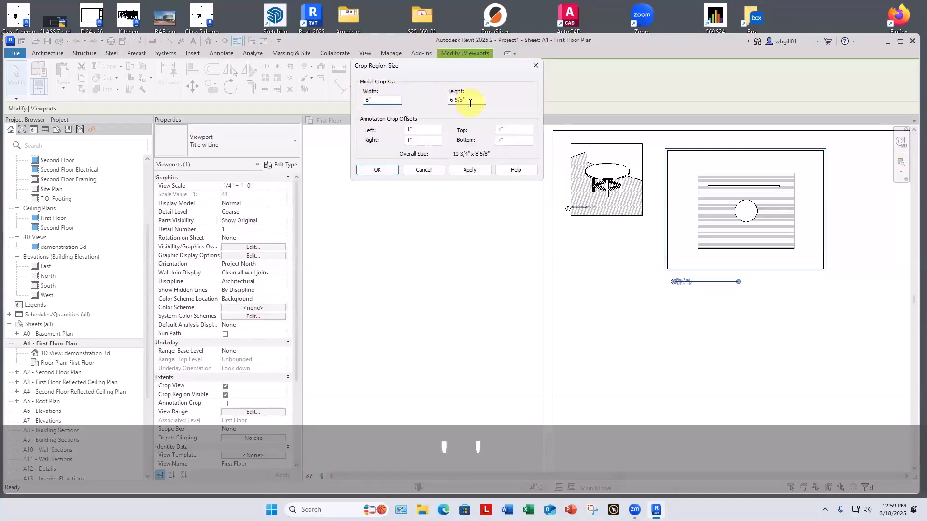
key(Tab)
text(8")
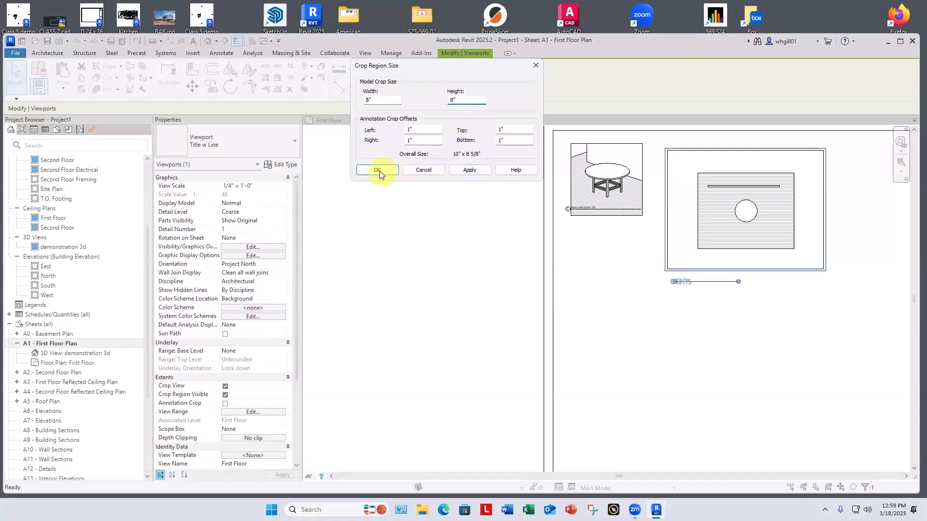
click(380, 171)
click(420, 243)
scroll(545, 290, down, 2)
scroll(612, 330, down, 2)
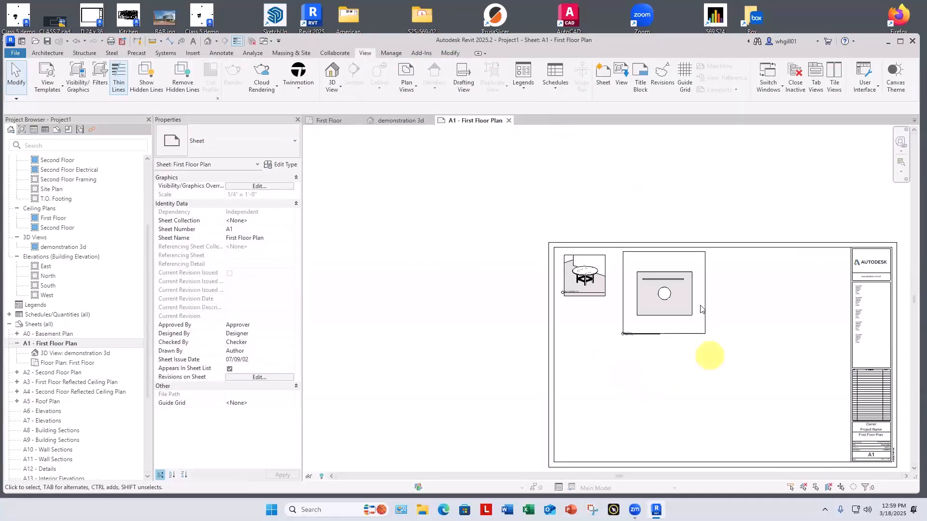
Step: Activate the First Floor view on the sheet and reshape its crop boundary to about 26' 6" wide, closely surrounding the floor
click(705, 298)
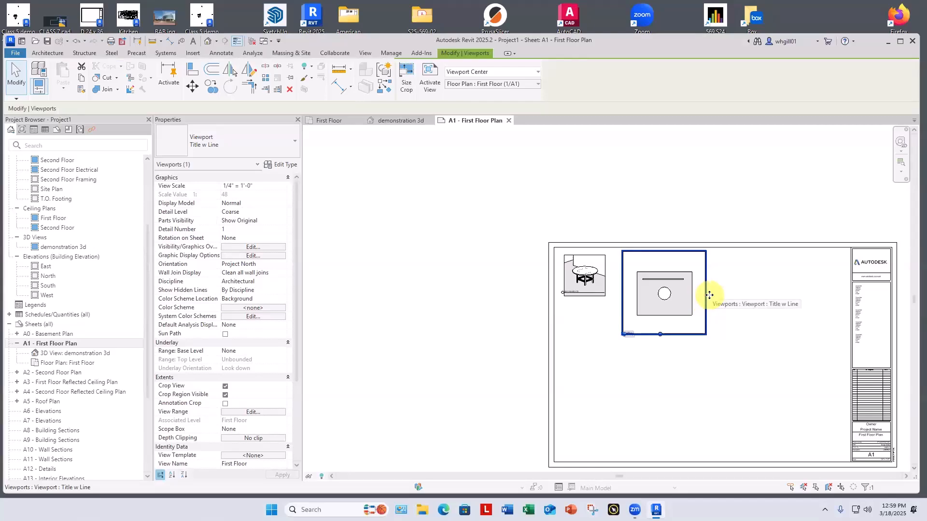
click(623, 355)
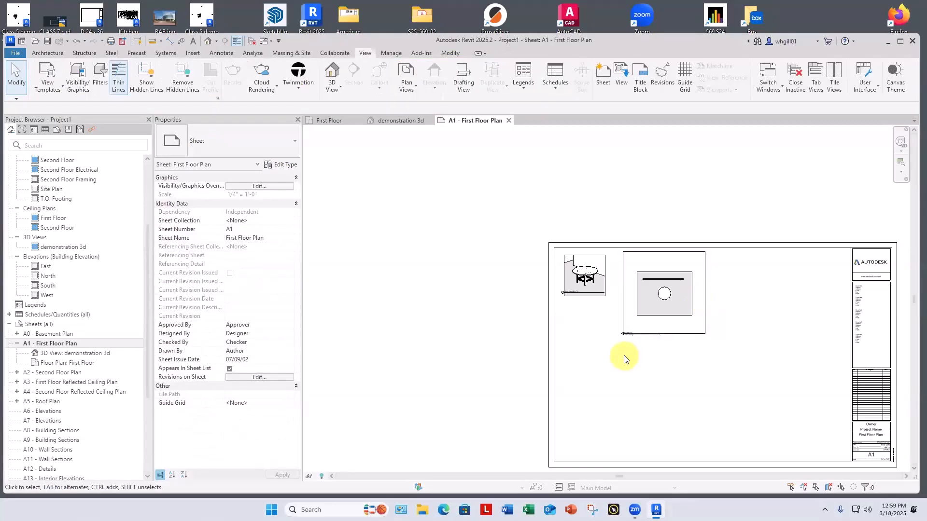
double_click(708, 289)
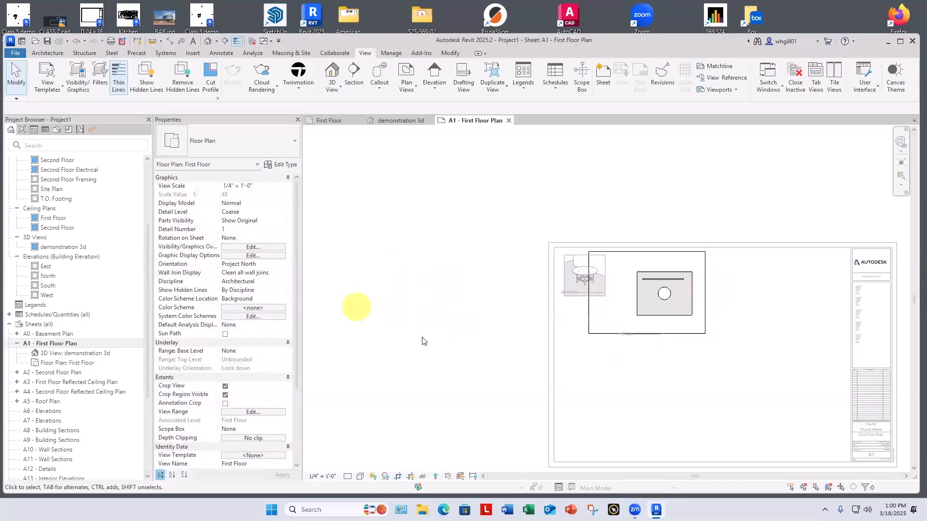
click(225, 395)
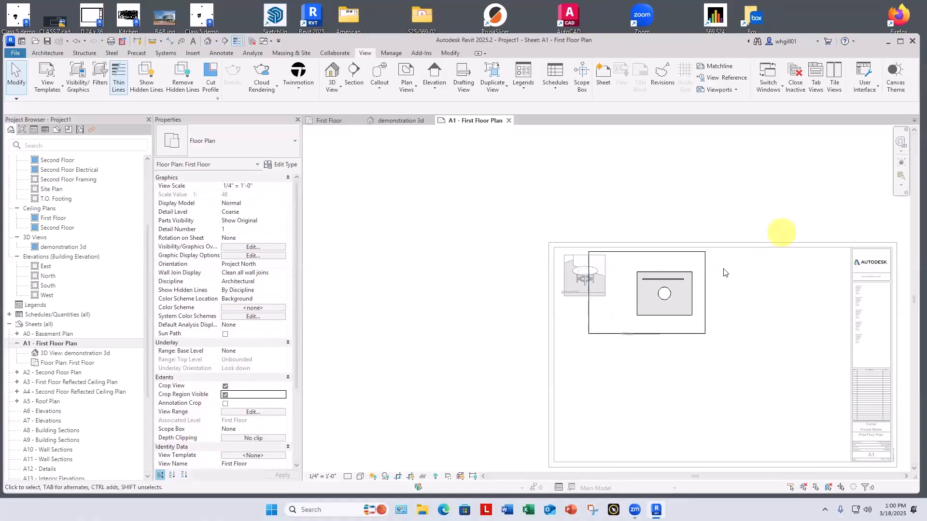
double_click(706, 297)
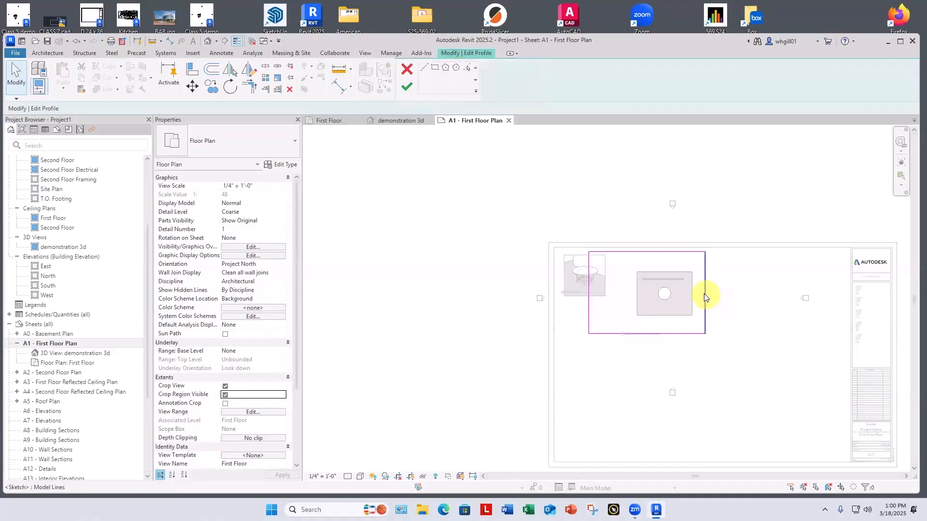
click(697, 289)
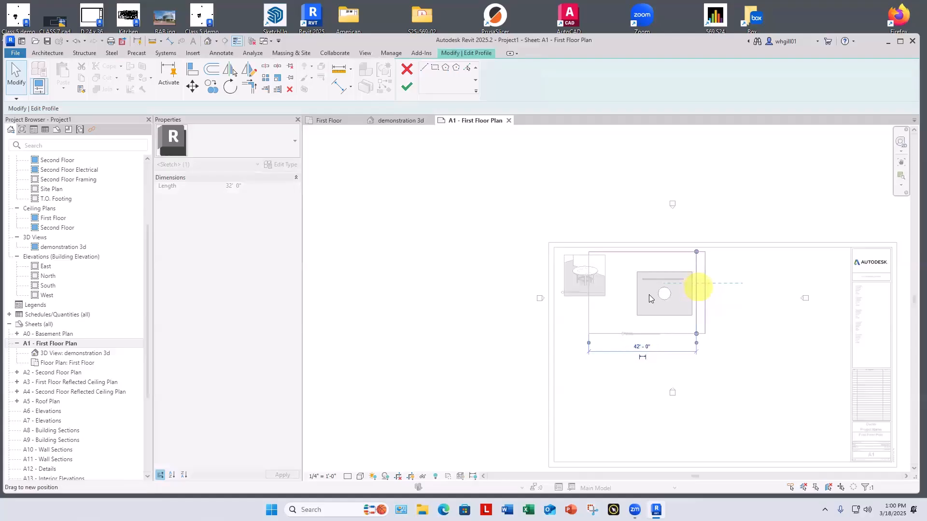
mouse_move(698, 288)
mouse_down()
mouse_move(590, 310)
mouse_move(626, 307)
mouse_up()
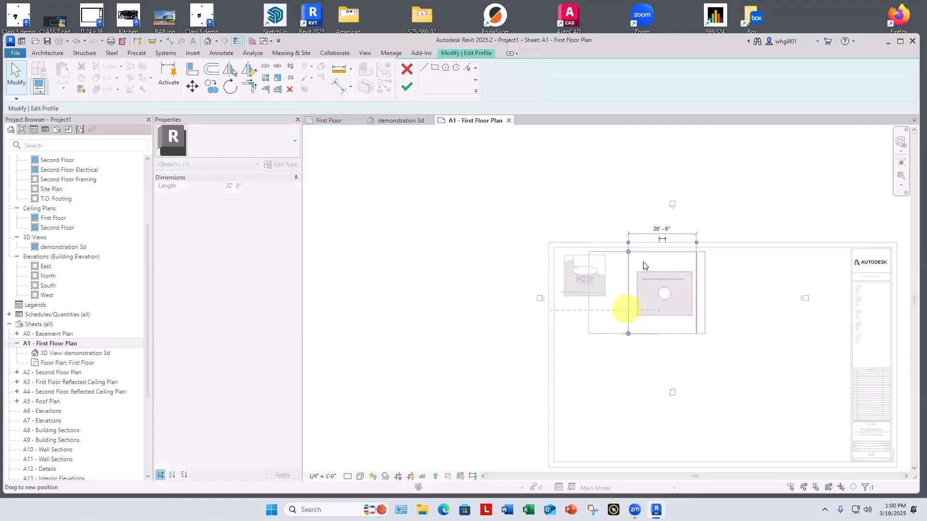
drag(648, 253, 656, 267)
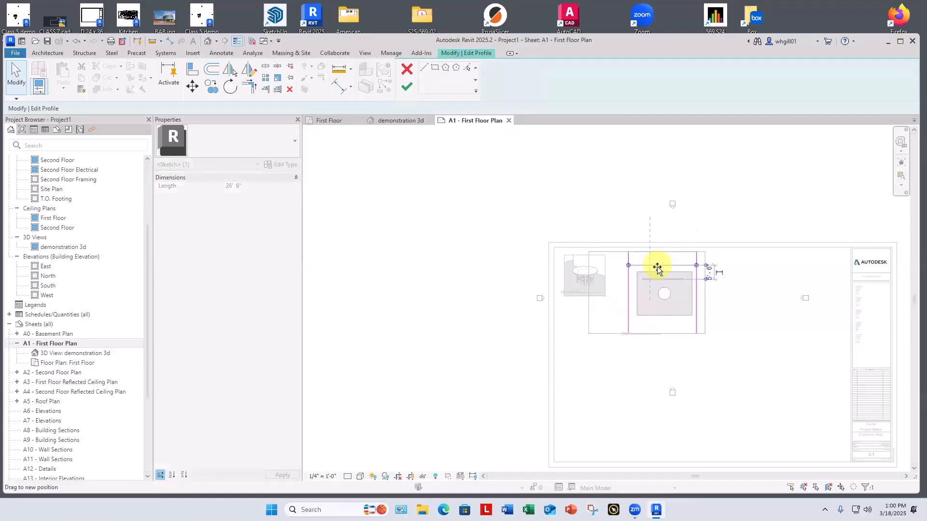
drag(675, 334, 676, 320)
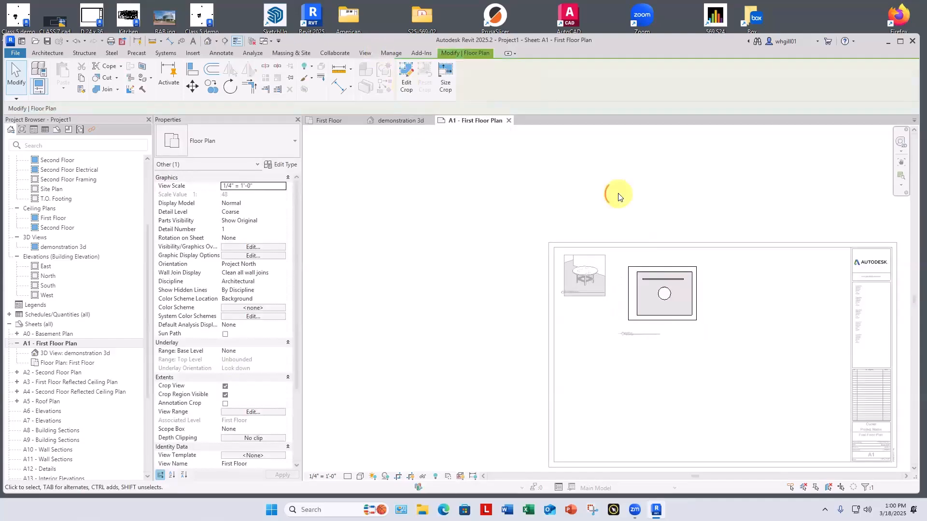
click(626, 189)
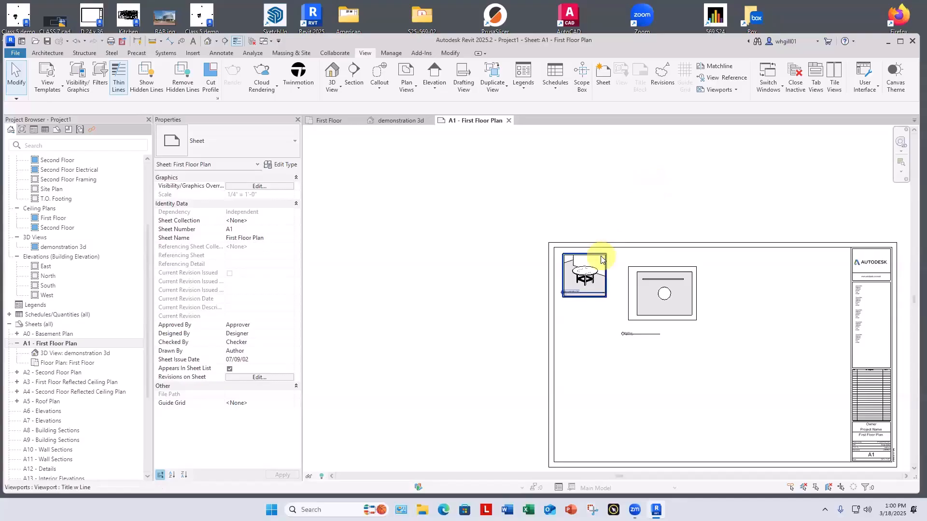
Step: Turn off crop region visibility for both the First Floor and demonstration 3d viewports
scroll(626, 257, up, 3)
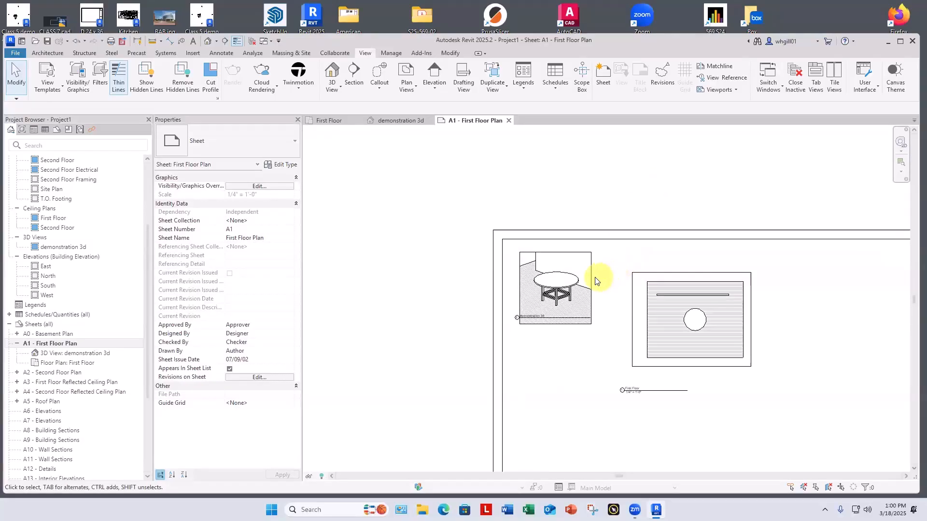
click(630, 290)
click(229, 386)
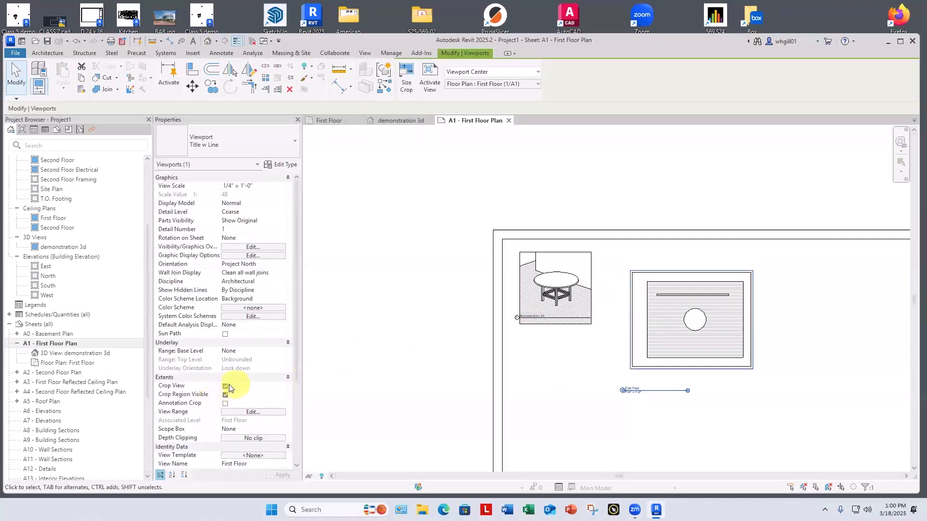
click(556, 361)
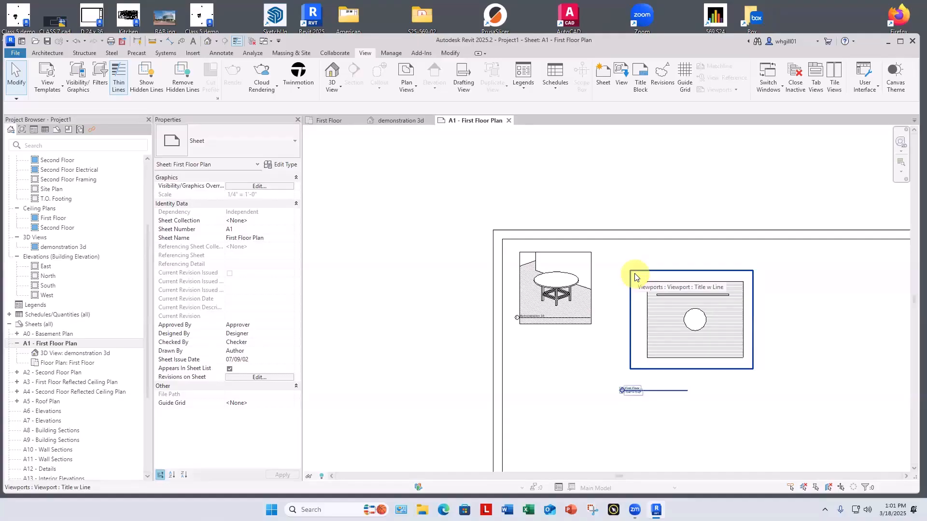
click(591, 258)
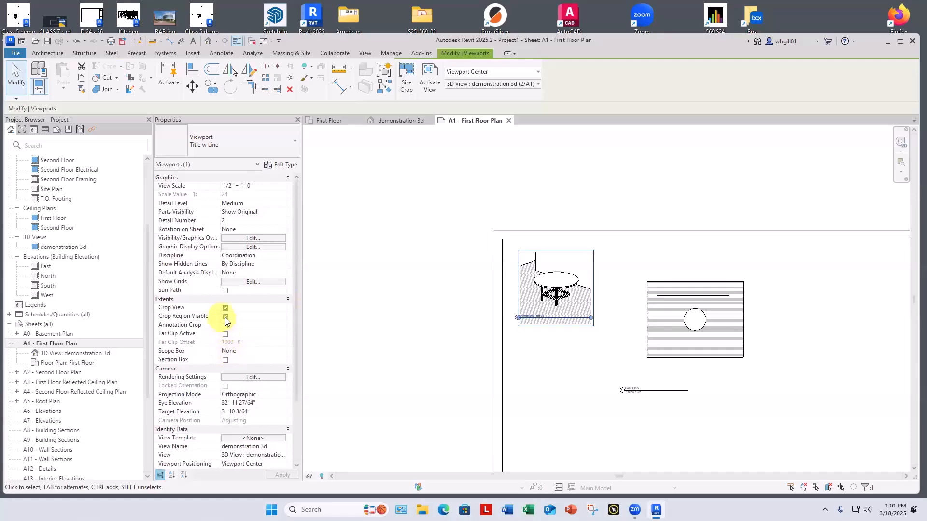
click(561, 362)
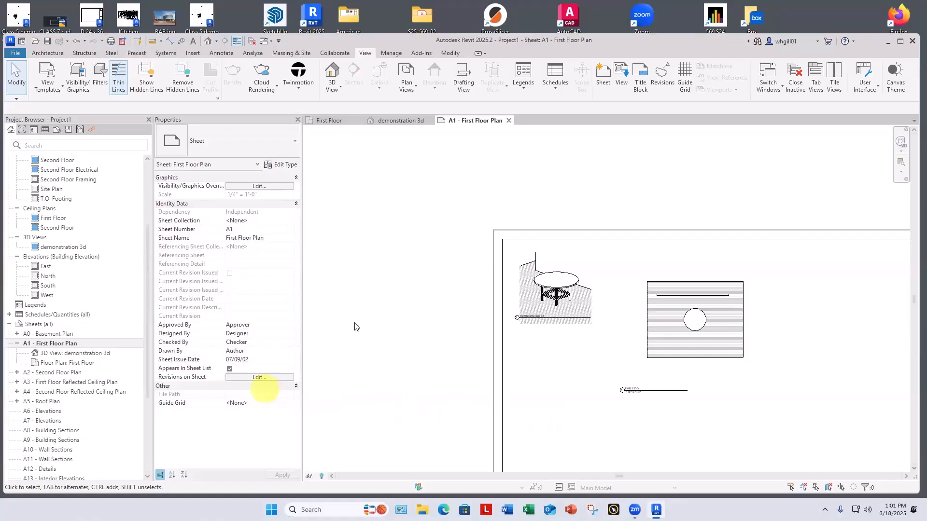
Step: Turn the crop region visibility back on for the demonstration 3d viewport
click(526, 282)
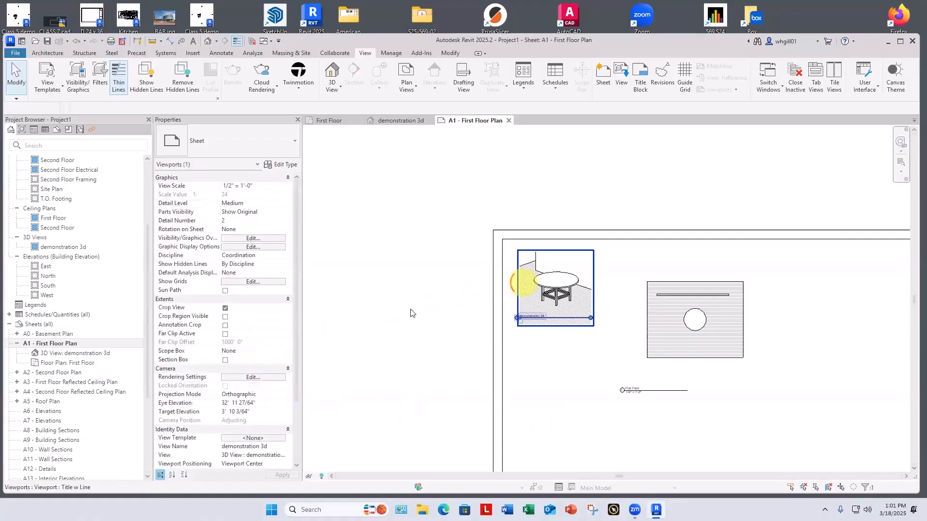
click(225, 317)
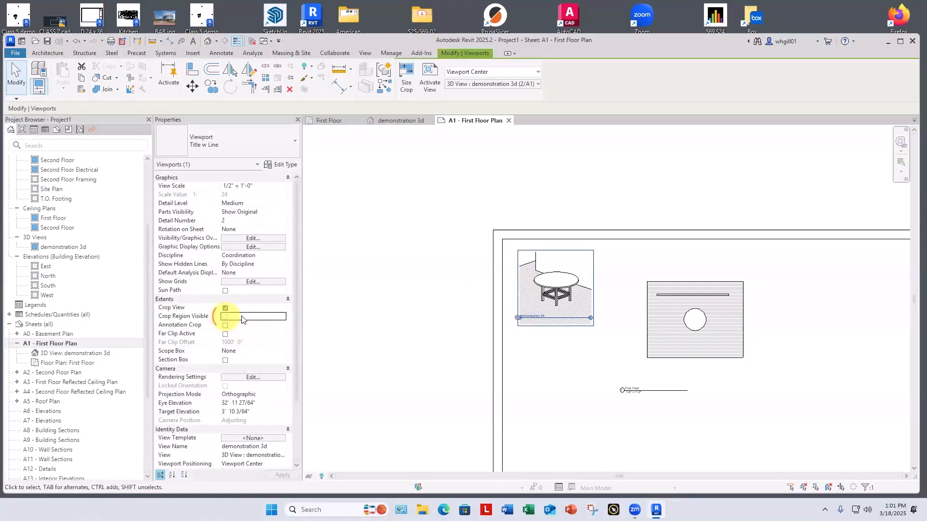
click(542, 383)
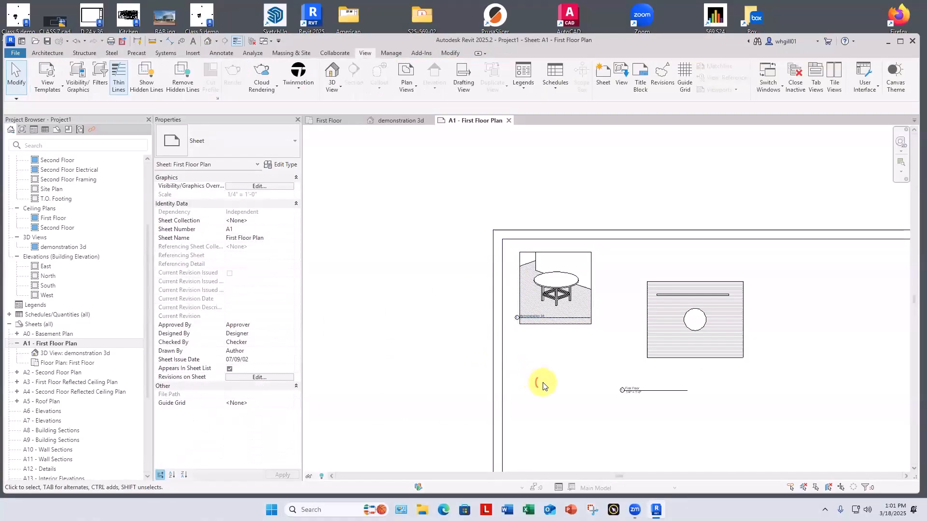
Step: Place each view title directly beneath its own viewport and move the First Floor viewport closer to the demonstration 3d view
click(576, 325)
drag(576, 331, 572, 332)
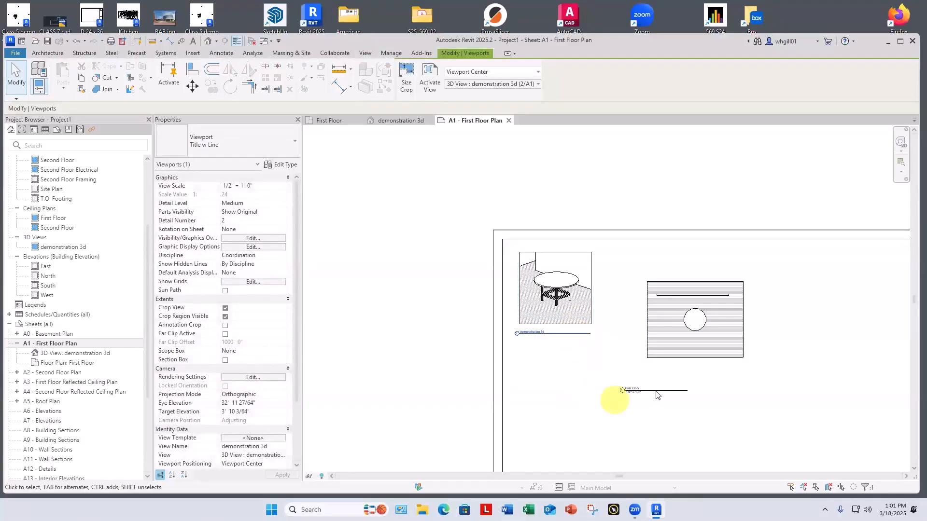
drag(660, 389, 689, 367)
click(674, 418)
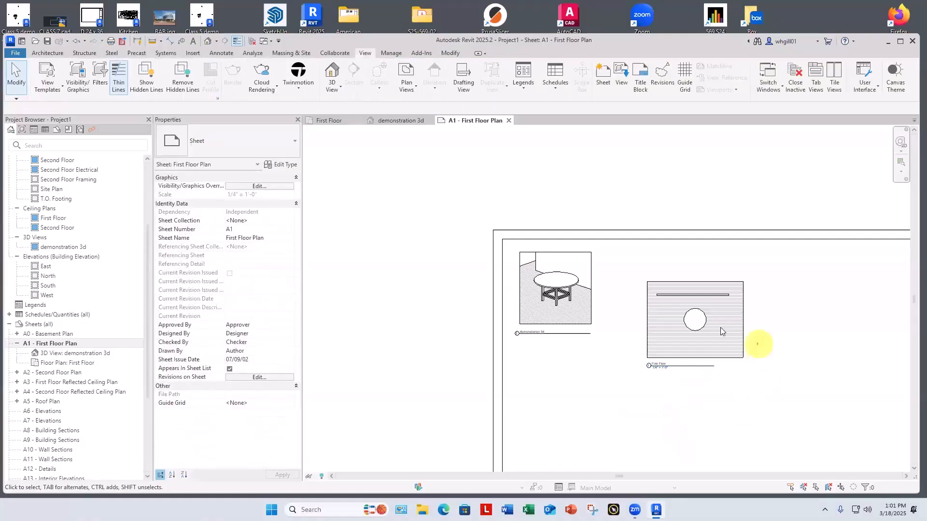
drag(715, 327, 664, 364)
click(667, 403)
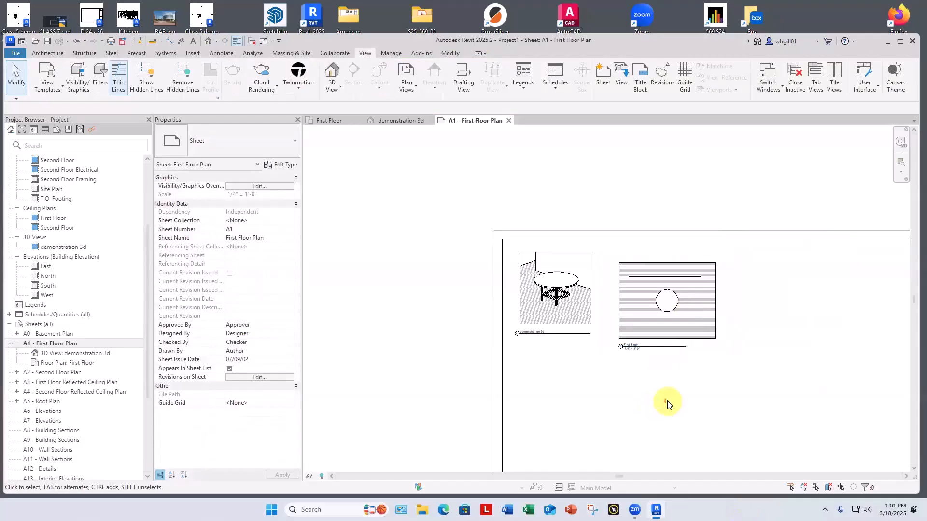
Step: Swap the two view titles, placing the First Floor title under the 3D view and the demonstration 3d title under the floor plan
scroll(483, 335, up, 2)
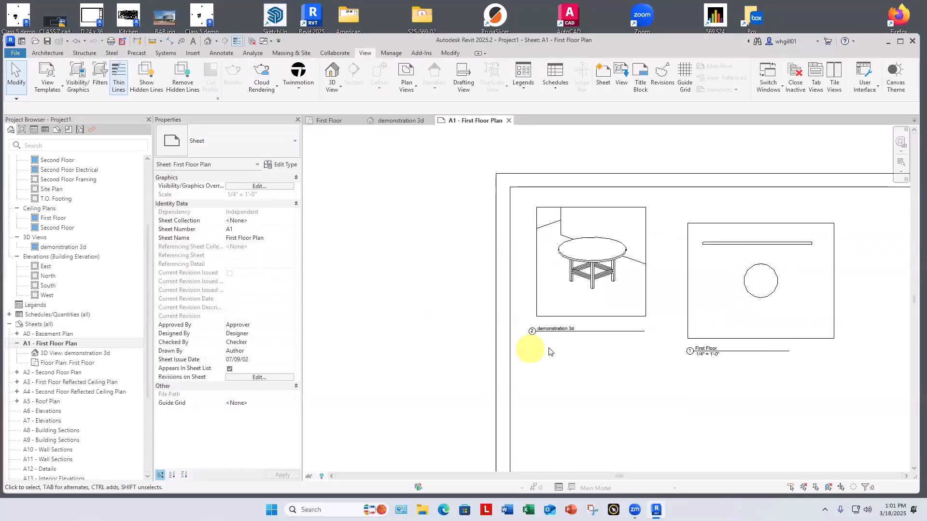
drag(555, 329, 769, 393)
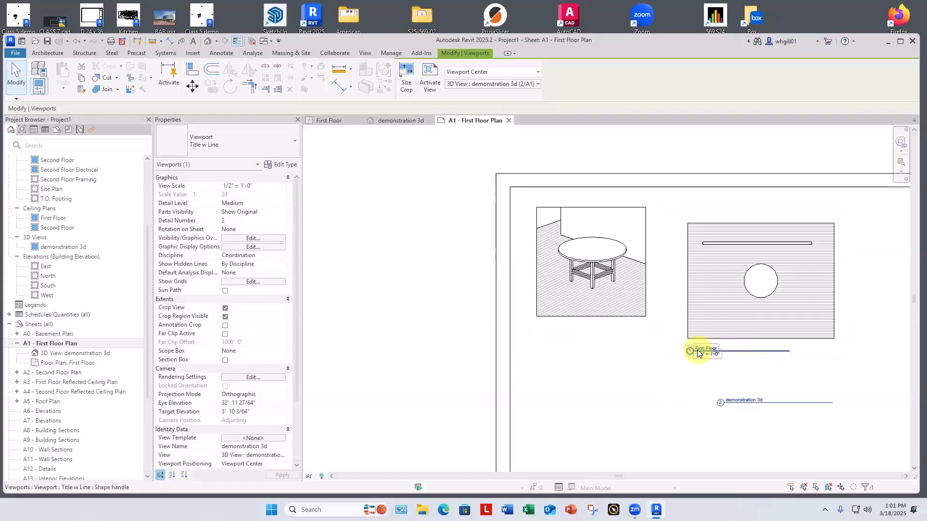
drag(703, 348, 546, 326)
drag(714, 399, 708, 347)
click(683, 423)
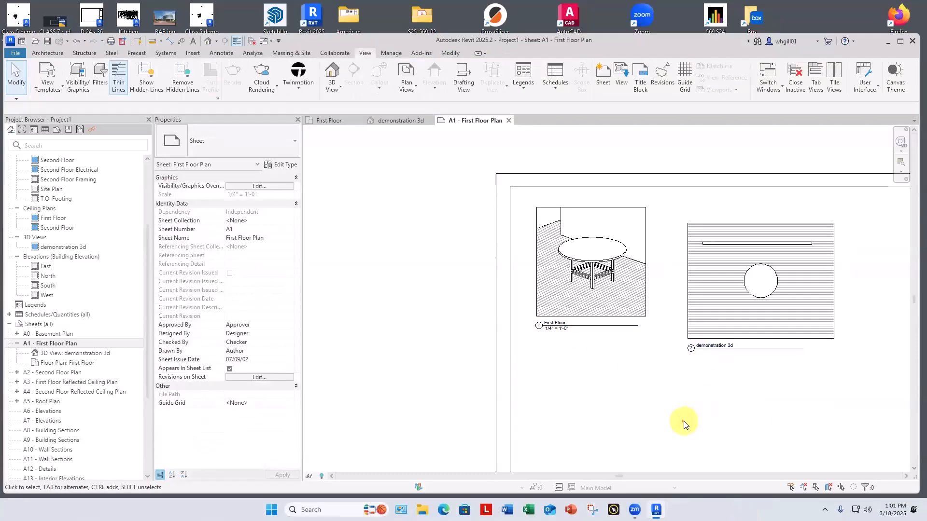
scroll(684, 423, up, 1)
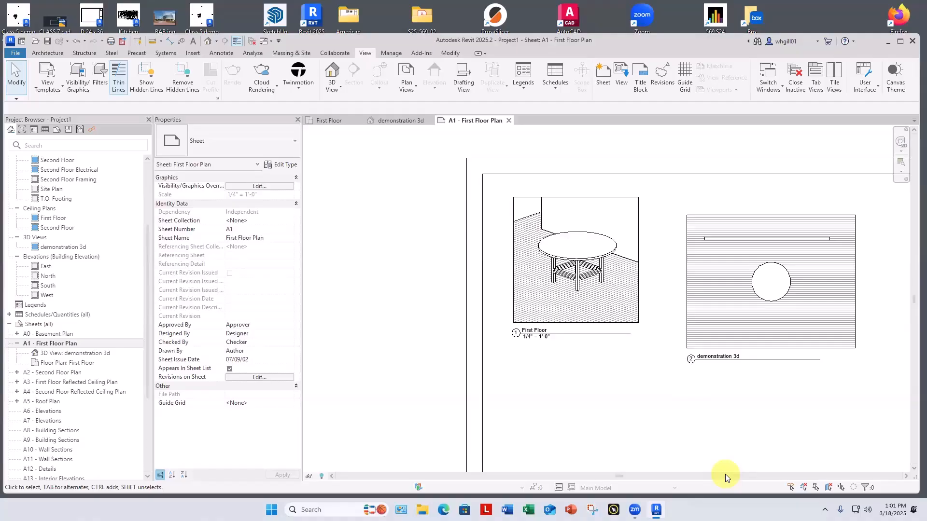
Step: Undo the swap of the view titles so each title sits beneath its own viewport on the sheet
key(ctrl+z)
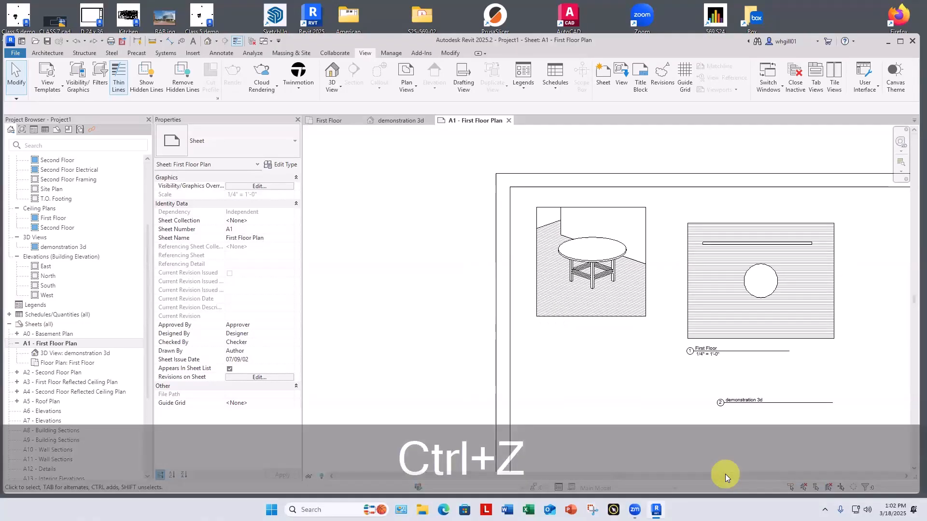
key(ctrl+z)
click(792, 273)
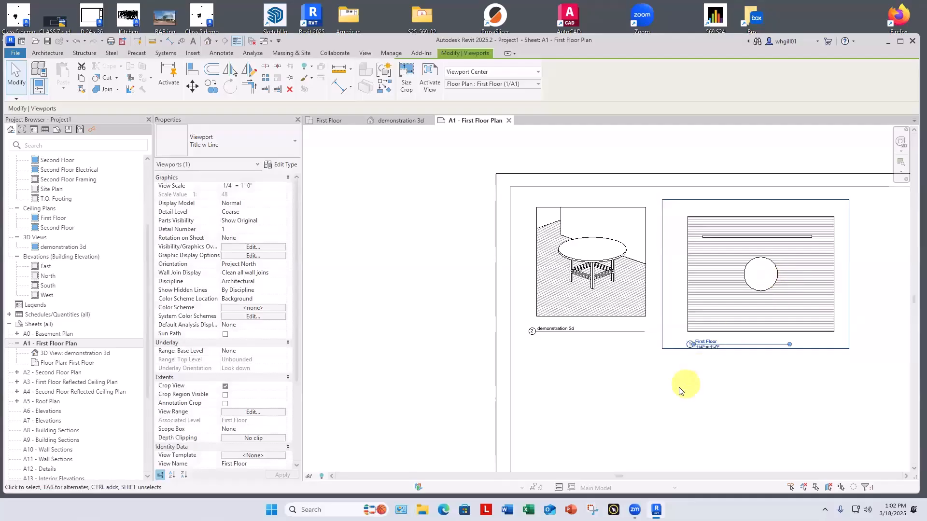
click(565, 391)
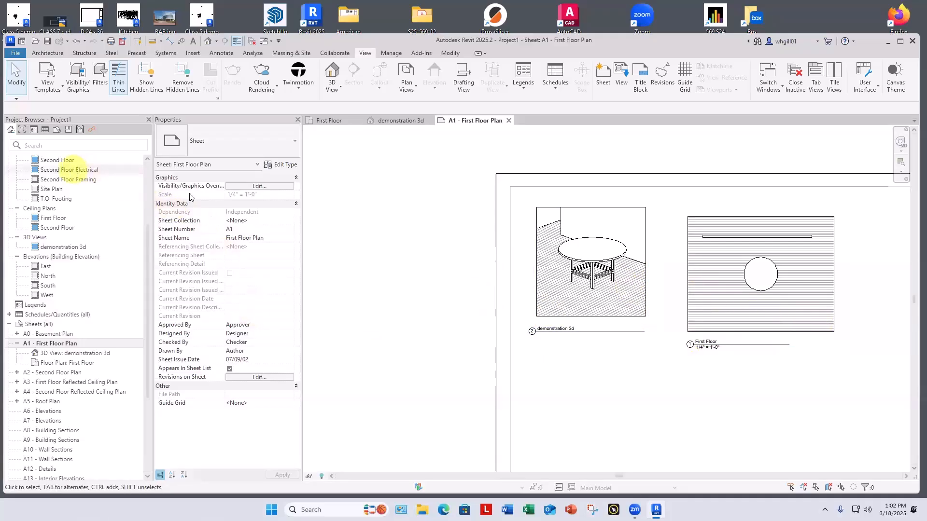
Step: In the First Floor plan, place a perspective camera beyond the floor's lower-right corner, aimed past the table toward the upper-left
scroll(57, 166, up, 3)
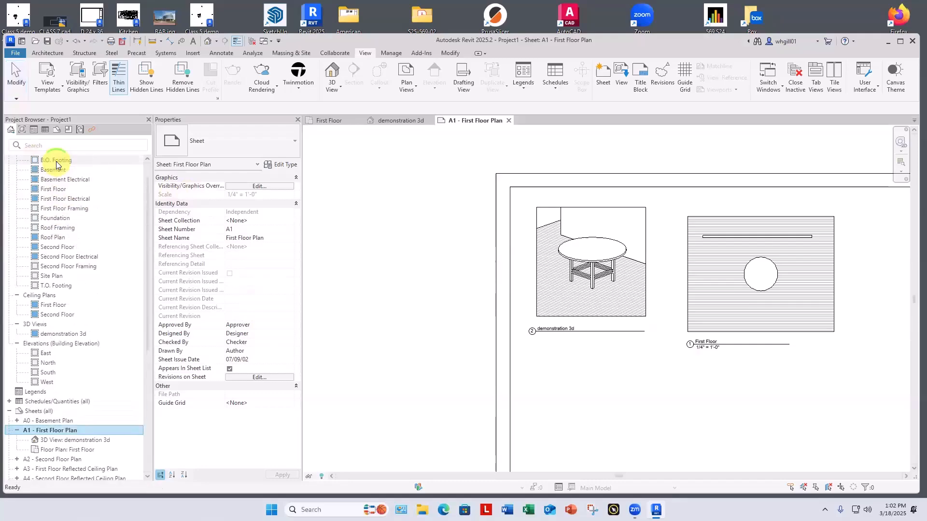
scroll(58, 163, up, 2)
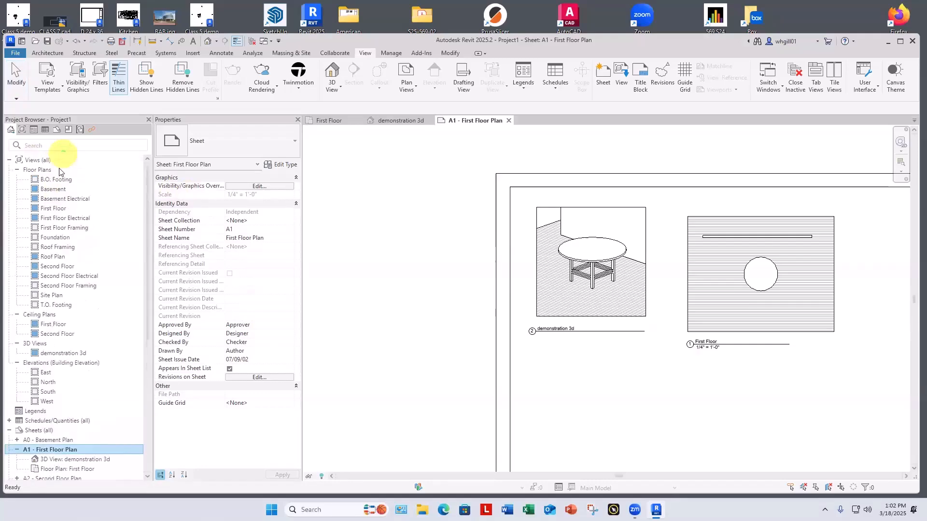
double_click(54, 209)
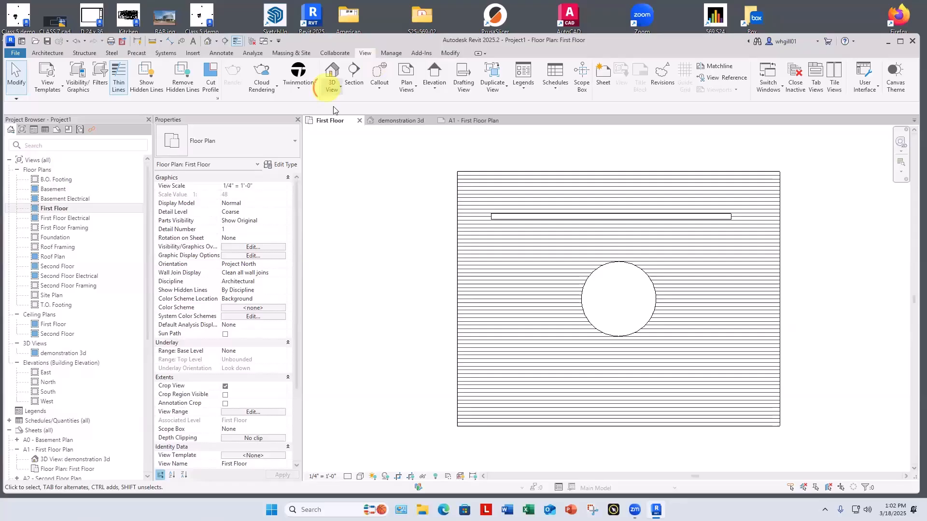
click(341, 87)
click(350, 139)
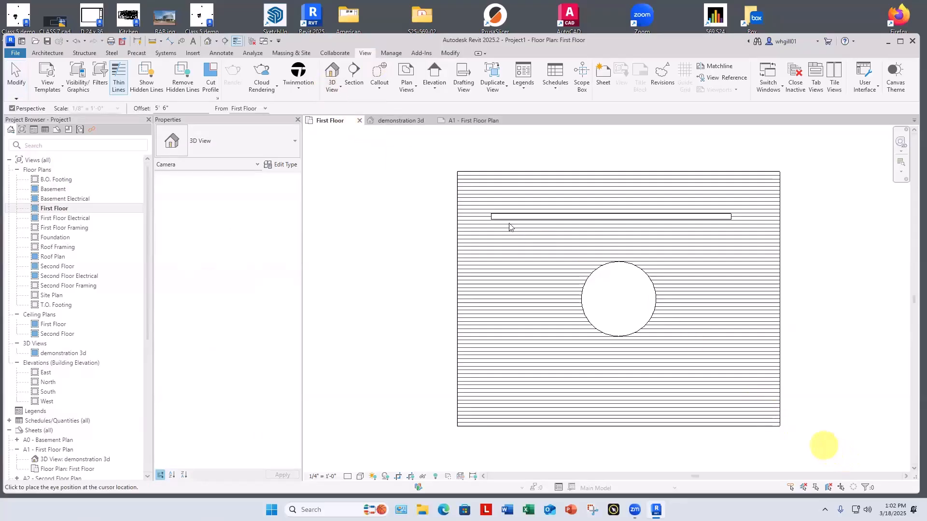
click(451, 144)
click(555, 240)
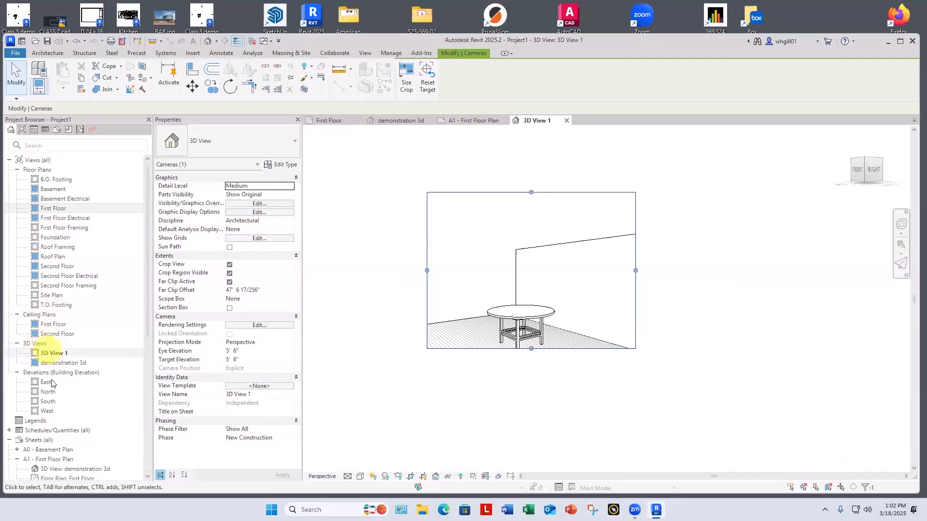
Step: Place the 3D View 1 camera view on sheet A1 below the demonstration 3d viewport
scroll(83, 320, down, 2)
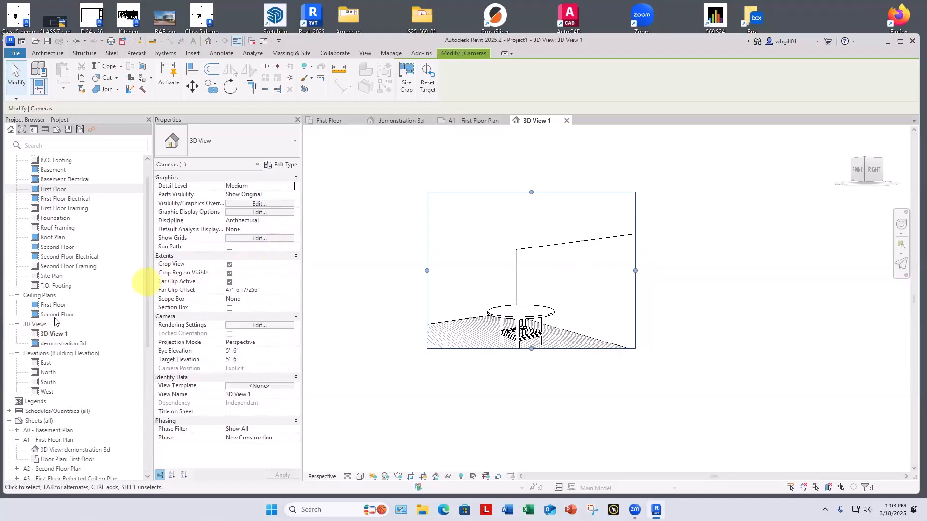
click(35, 336)
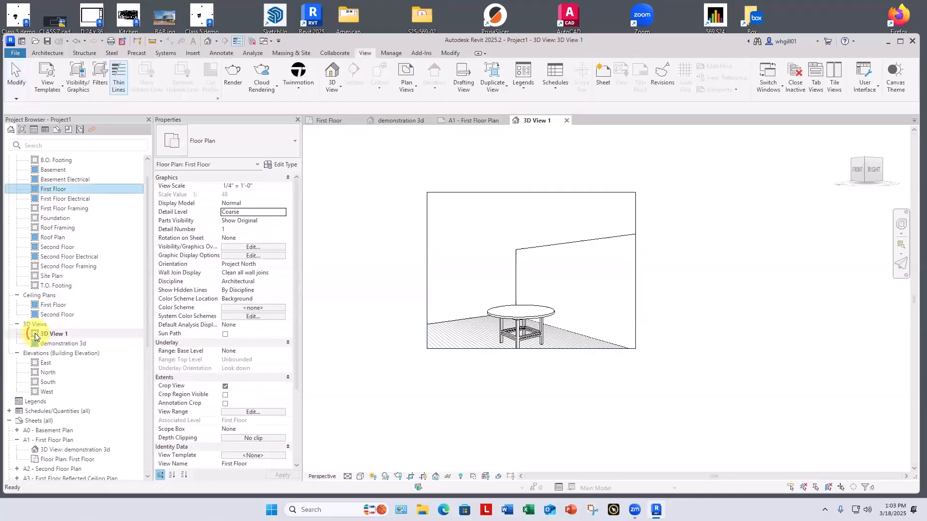
double_click(42, 441)
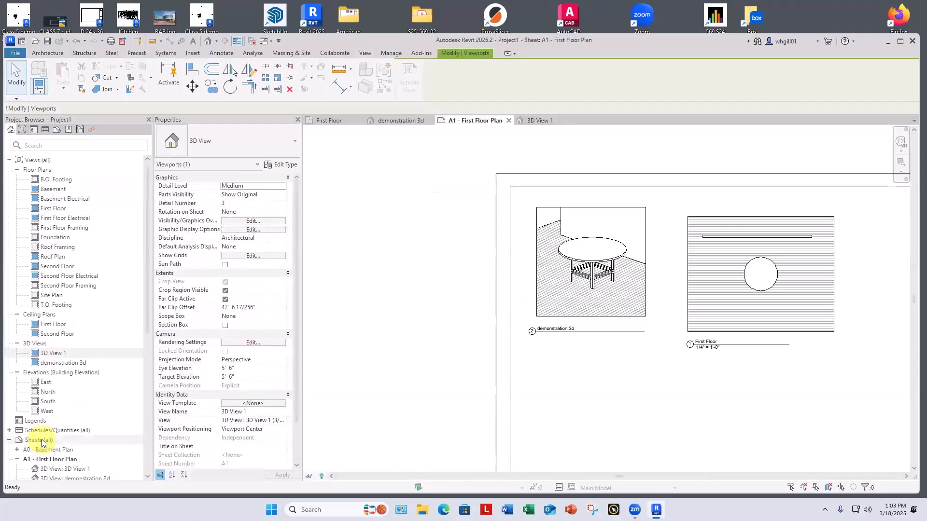
drag(37, 438, 554, 374)
scroll(555, 372, down, 1)
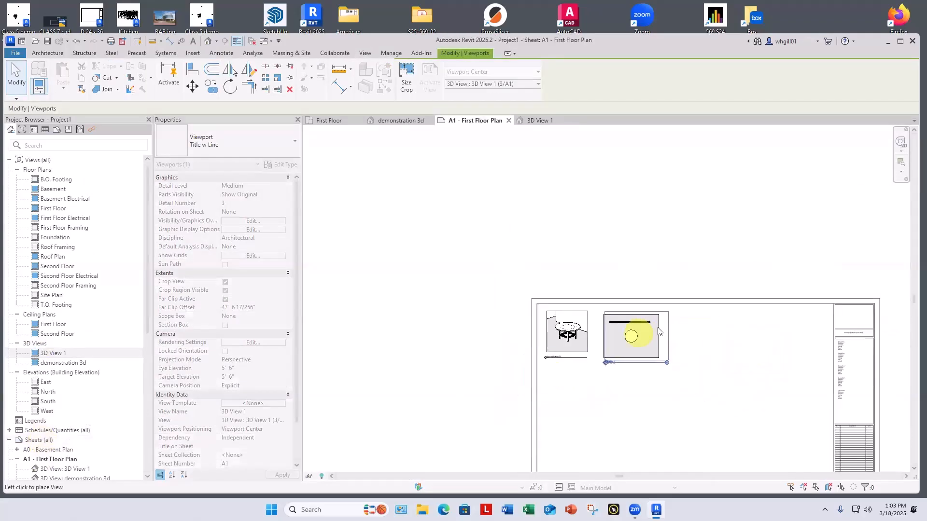
click(574, 404)
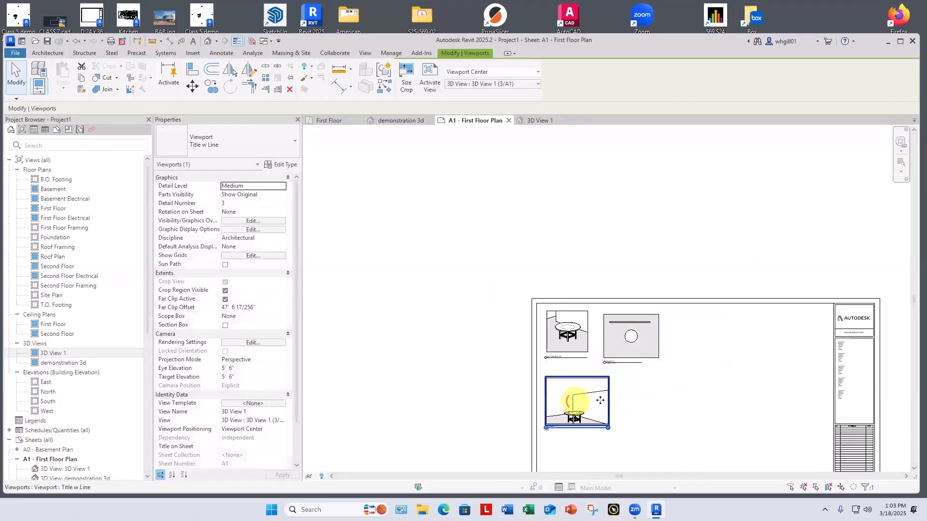
click(648, 396)
Step: Activate the demonstration 3d viewport on the sheet and check whether Render is available there
scroll(648, 395, up, 1)
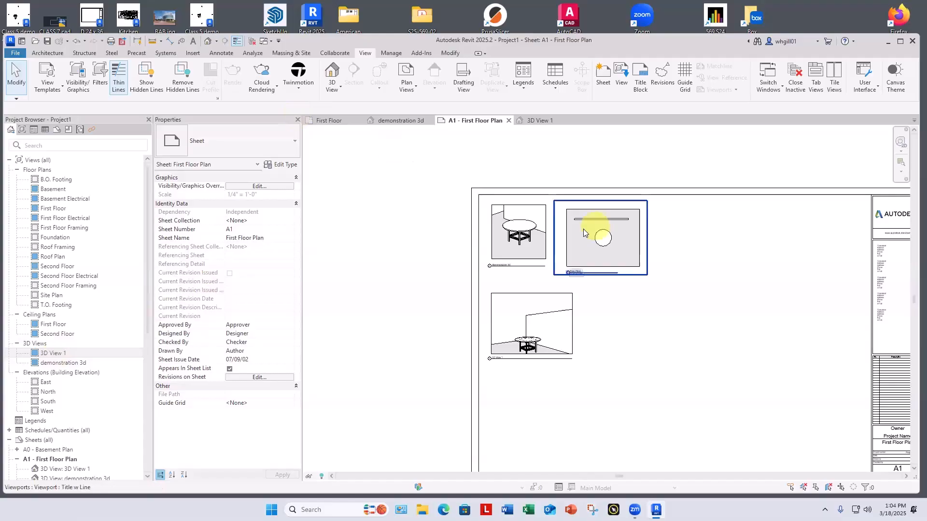
double_click(499, 246)
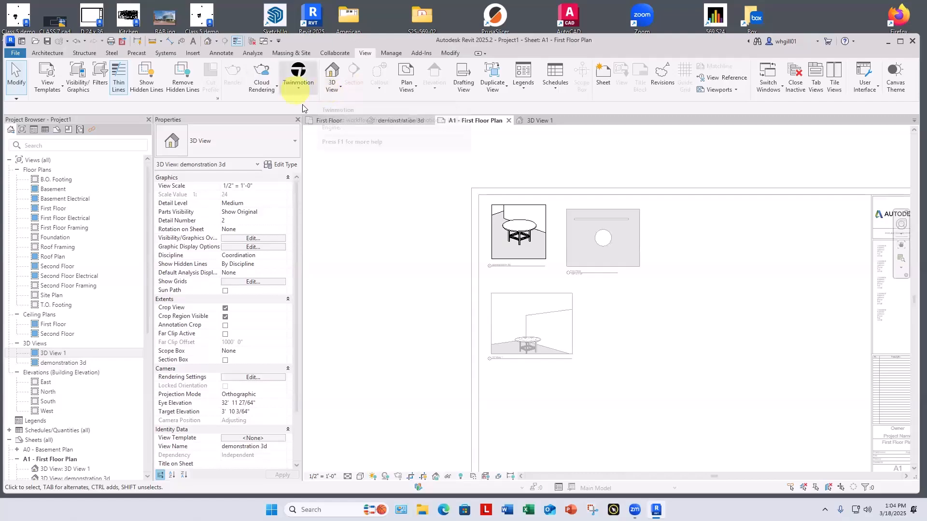
click(506, 254)
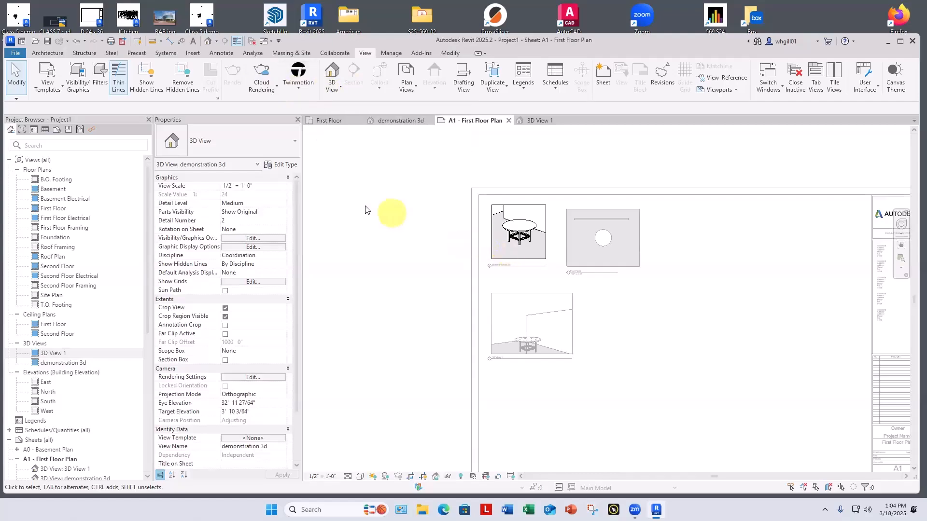
Step: Compare the availability of Render in the 3D View 1, demonstration 3d and First Floor views opened outside the sheet
click(513, 315)
double_click(513, 314)
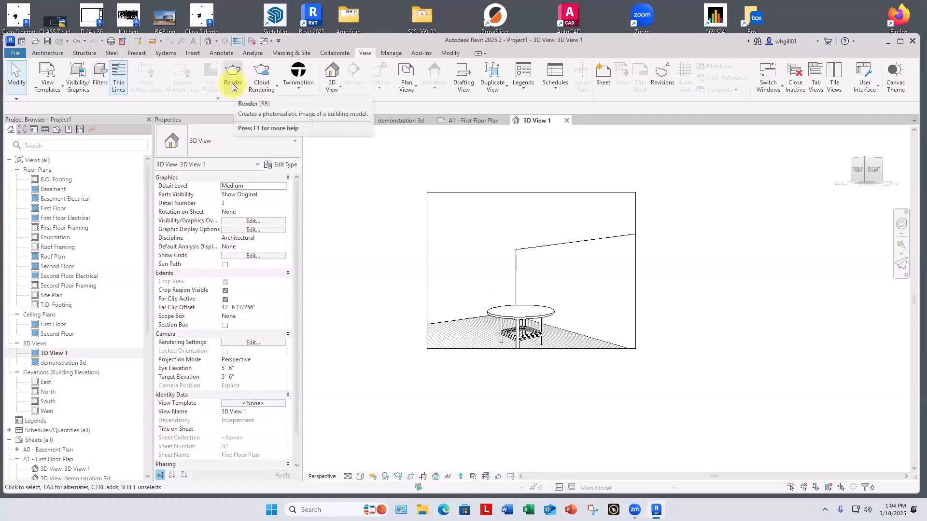
double_click(65, 363)
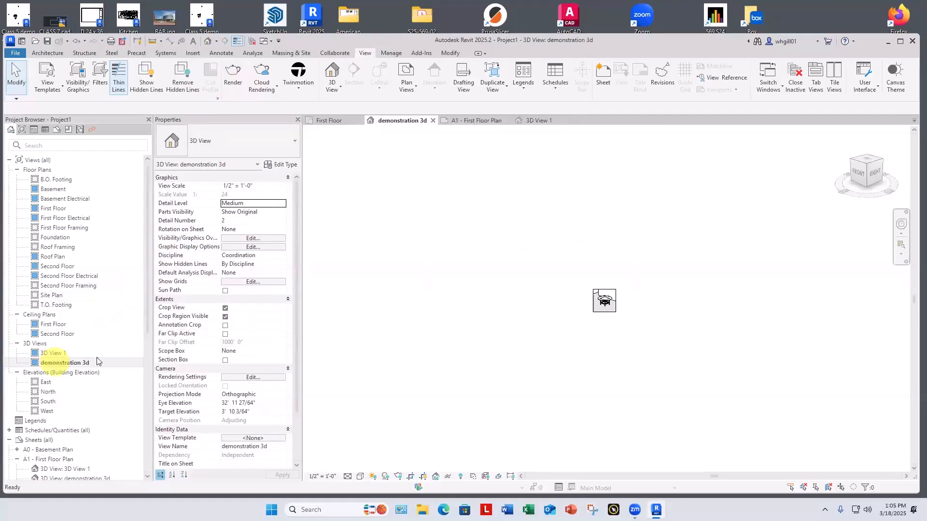
scroll(607, 308, up, 8)
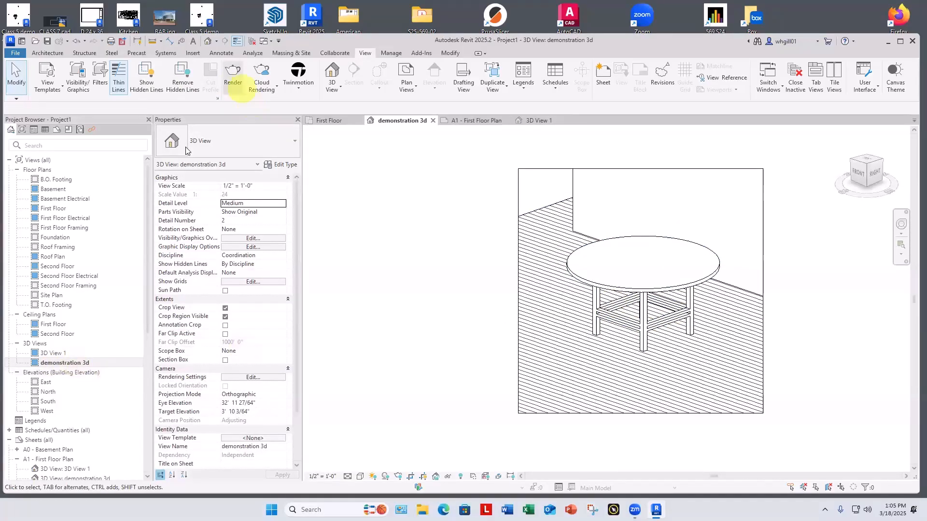
double_click(47, 210)
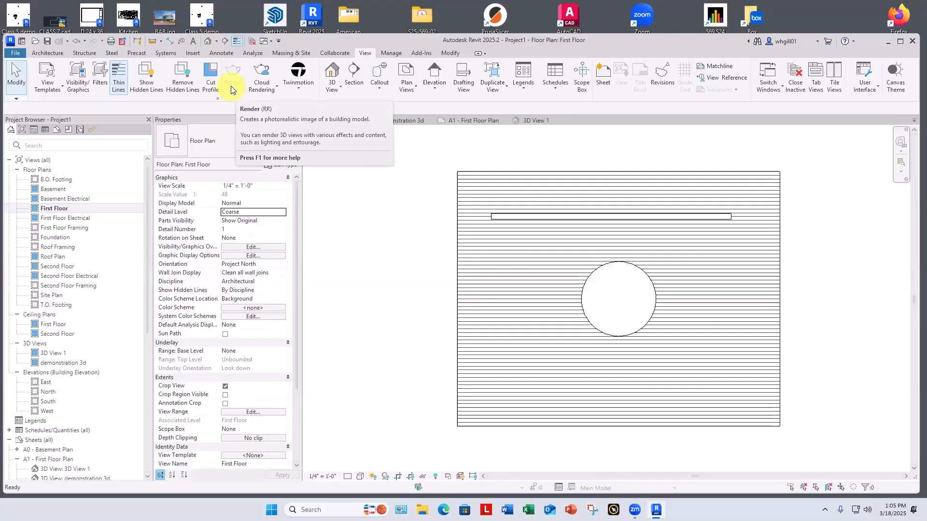
double_click(56, 366)
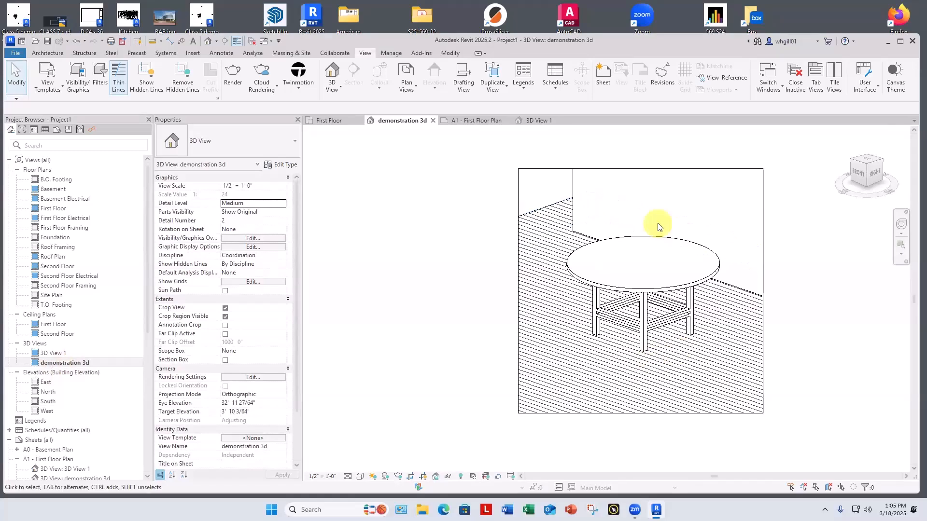
scroll(652, 237, down, 3)
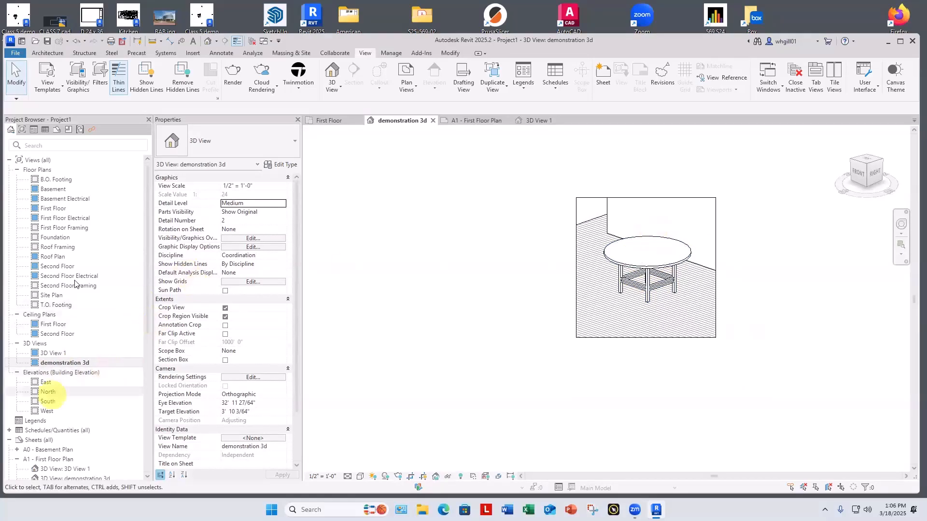
Step: Activate the demonstration 3d viewport on sheet A1 and orbit it to a lower, slightly rotated view of the table
double_click(55, 459)
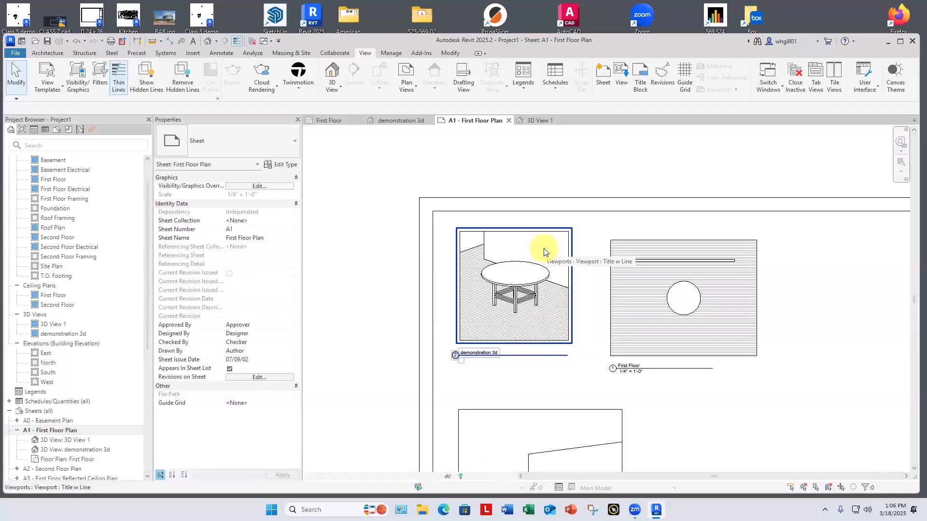
double_click(544, 251)
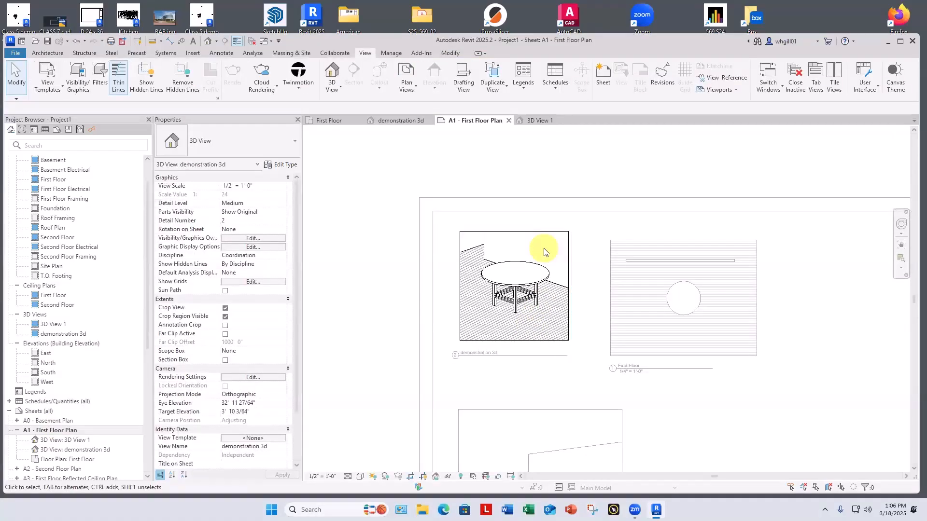
mouse_move(544, 251)
shift+middle_down()
mouse_move(552, 244)
mouse_move(536, 256)
mouse_move(563, 246)
mouse_move(535, 263)
mouse_move(548, 255)
mouse_move(537, 246)
mouse_move(546, 250)
mouse_move(563, 232)
mouse_move(542, 242)
mouse_move(528, 271)
mouse_move(555, 244)
mouse_move(540, 229)
shift+middle_up()
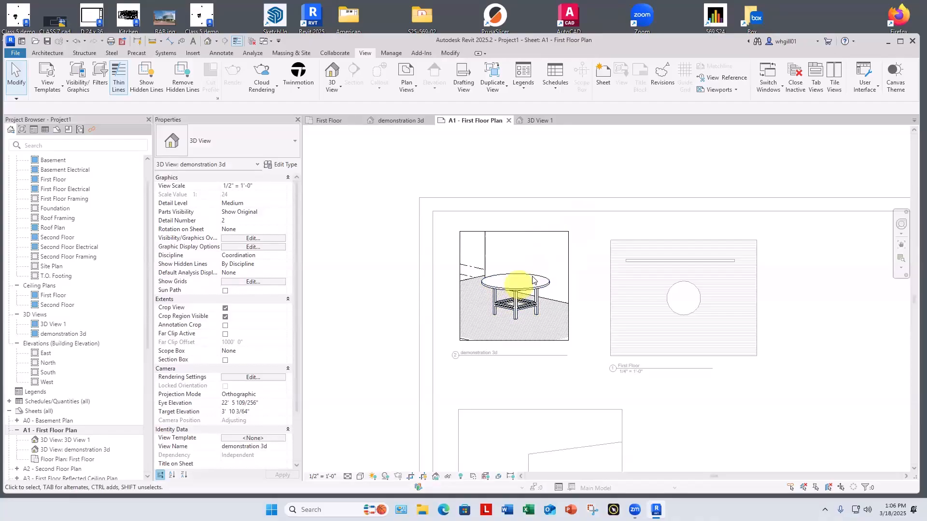
scroll(526, 285, up, 2)
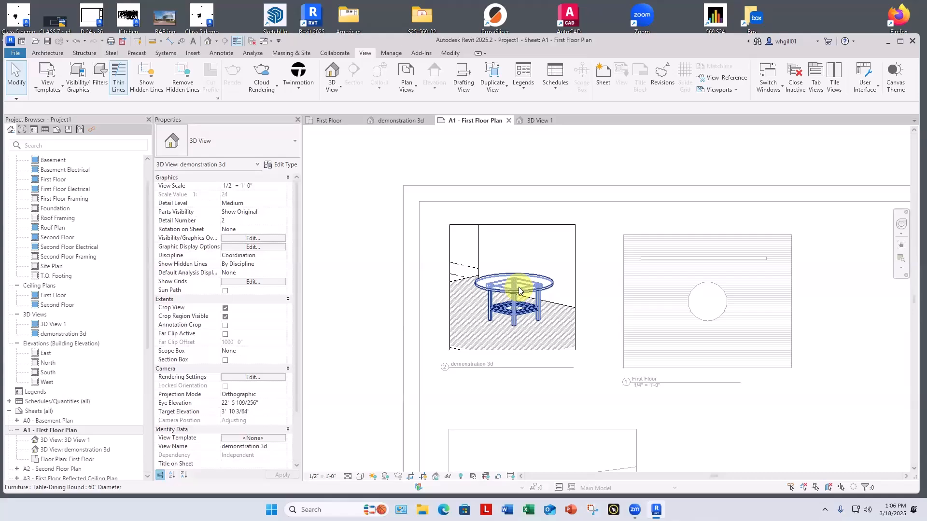
mouse_move(518, 289)
shift+middle_down()
mouse_move(513, 275)
mouse_move(523, 269)
mouse_move(511, 290)
mouse_move(515, 305)
mouse_move(529, 257)
mouse_move(505, 314)
mouse_move(473, 283)
mouse_move(529, 281)
mouse_move(511, 273)
mouse_move(502, 306)
mouse_move(502, 296)
mouse_move(518, 300)
mouse_move(497, 275)
mouse_move(508, 270)
shift+middle_up()
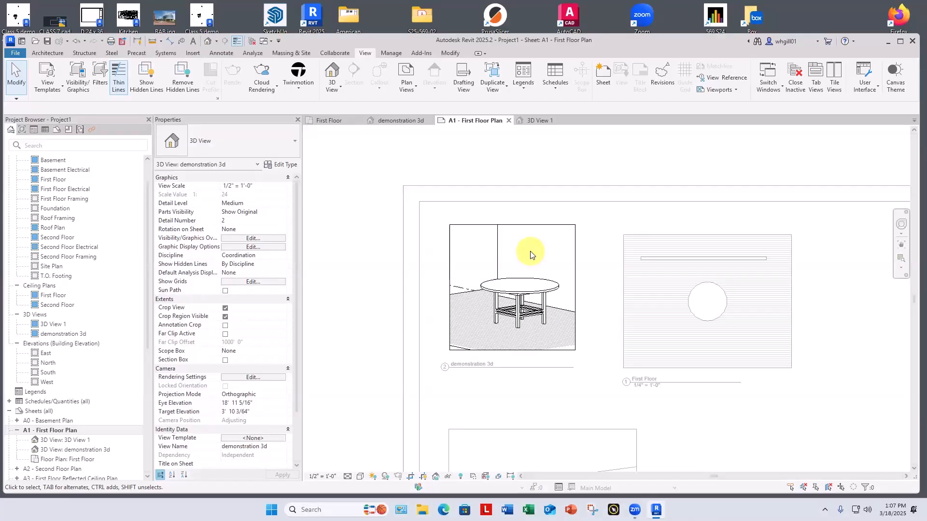
Step: Use the SteeringWheel's Pan to move the table higher inside the demonstration 3d viewport, and adjust the view with Look
key(shift+w)
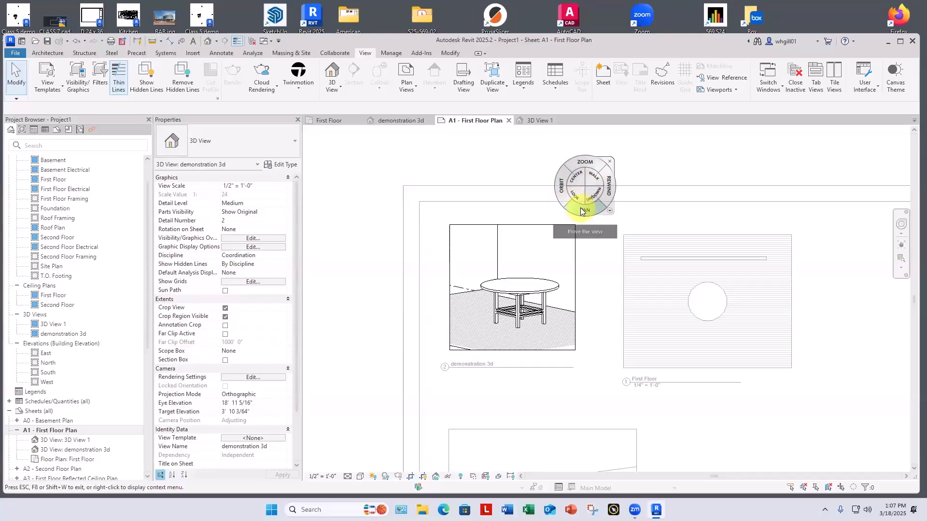
mouse_move(581, 212)
mouse_down()
mouse_move(570, 232)
mouse_move(555, 234)
mouse_move(589, 205)
mouse_move(542, 196)
mouse_move(633, 199)
mouse_move(535, 202)
mouse_move(606, 182)
mouse_move(555, 207)
mouse_move(594, 198)
mouse_move(556, 169)
mouse_move(581, 203)
mouse_move(565, 193)
mouse_move(581, 195)
mouse_move(570, 182)
mouse_move(589, 192)
mouse_move(591, 177)
mouse_move(564, 173)
mouse_move(581, 201)
mouse_move(581, 192)
mouse_up()
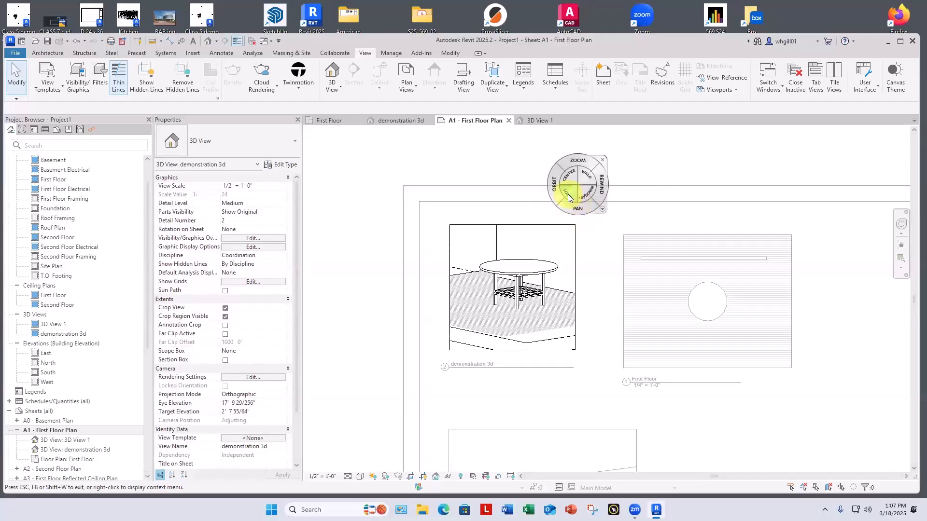
drag(568, 196, 526, 242)
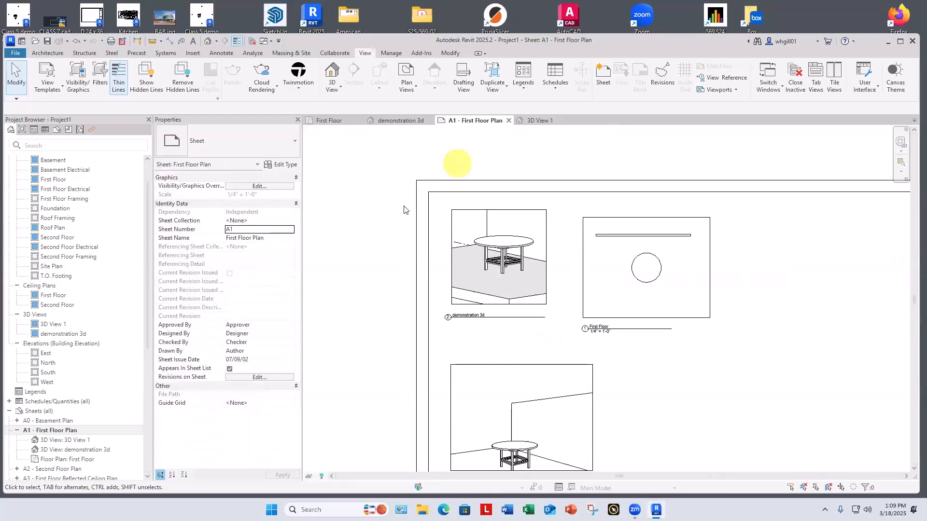
Step: Reactivate the demonstration 3d viewport, orbit it to a different angle on the table, and return to the sheet
scroll(453, 164, down, 1)
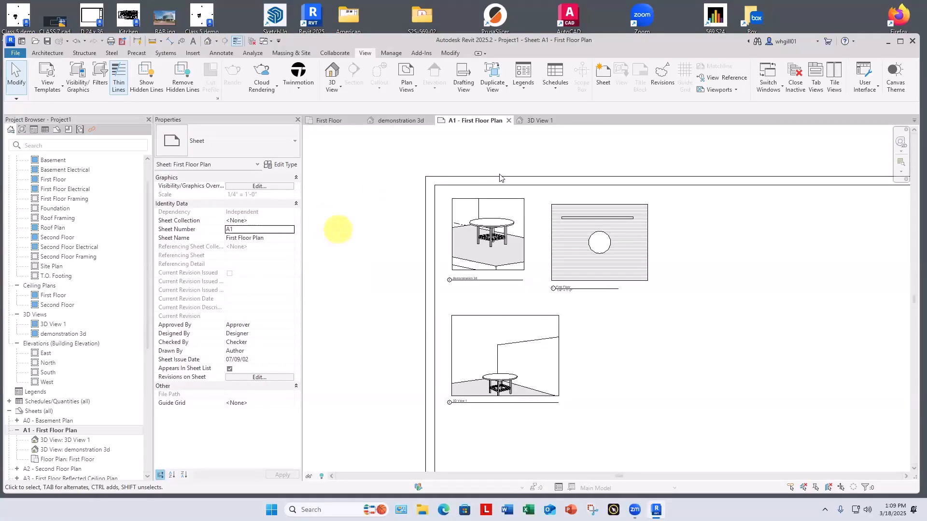
click(490, 280)
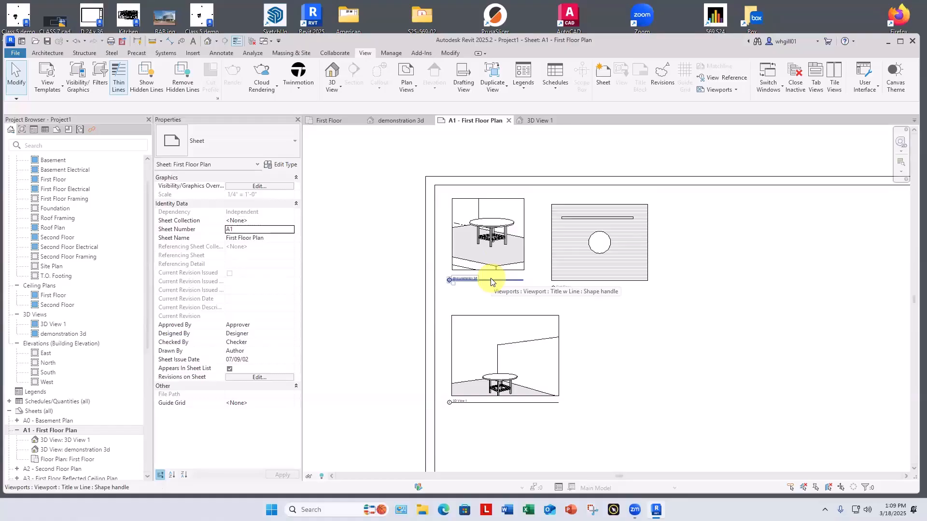
double_click(506, 211)
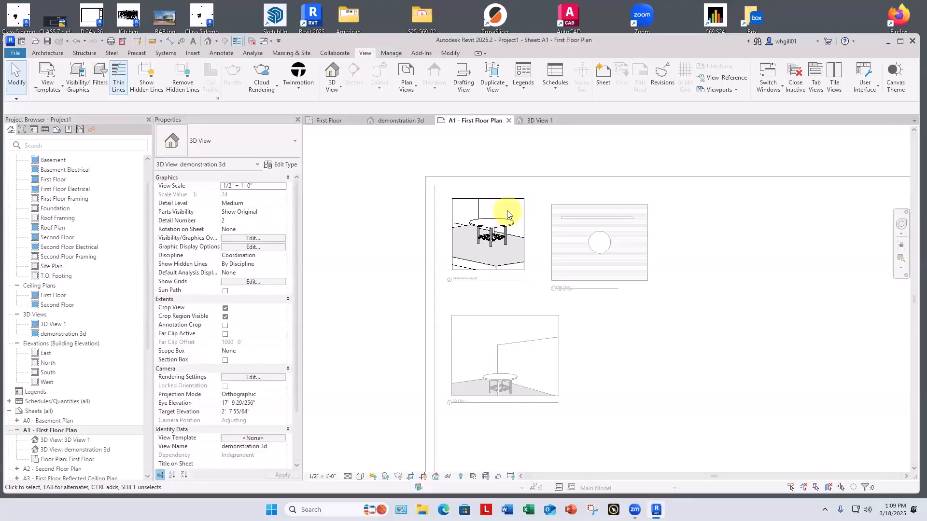
shift+middle_drag(507, 211, 499, 209)
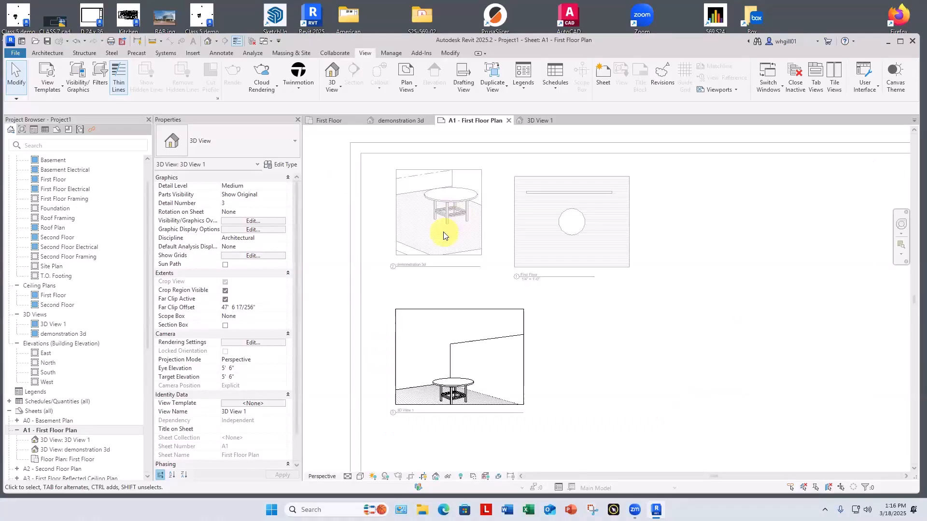
click(443, 236)
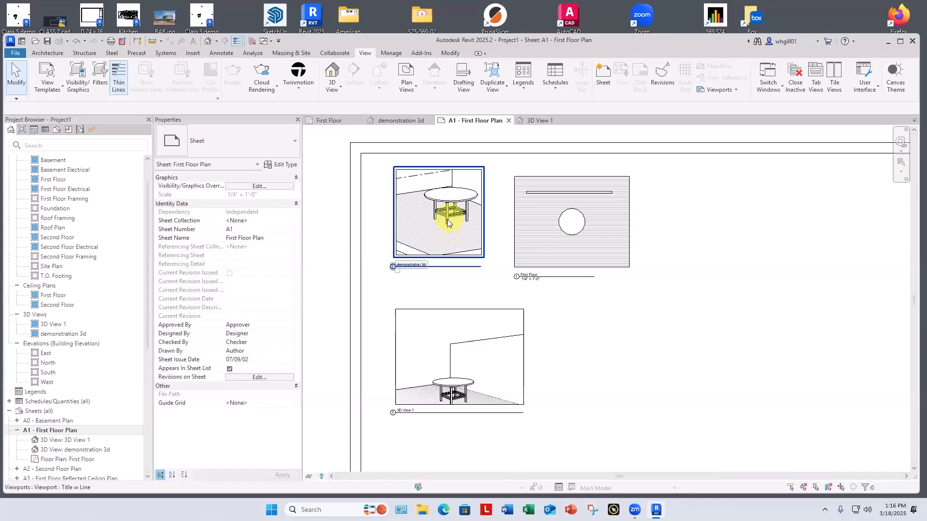
Step: Activate the demonstration 3d viewport on sheet A1, lower its view angle with the SteeringWheel, and undo back past the creation of 3D View 1
key(shift+w)
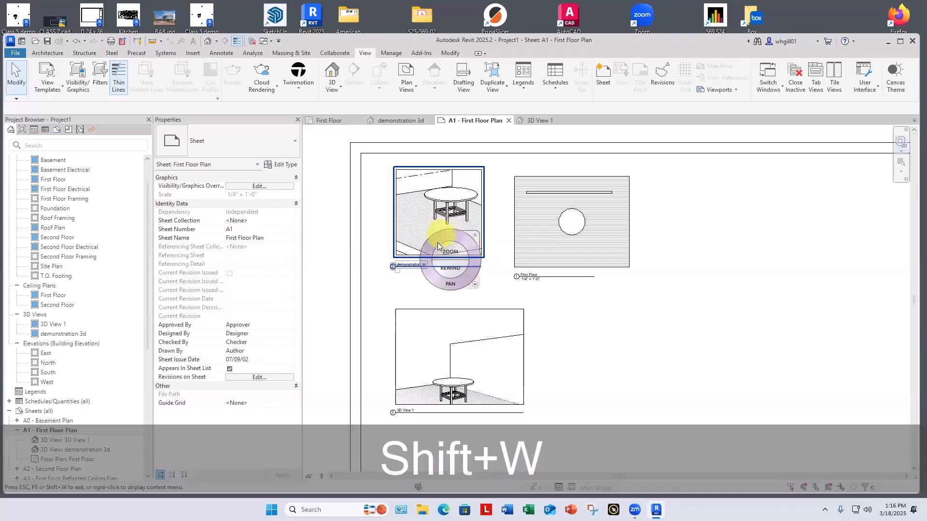
key(Escape)
key(Escape)
double_click(425, 220)
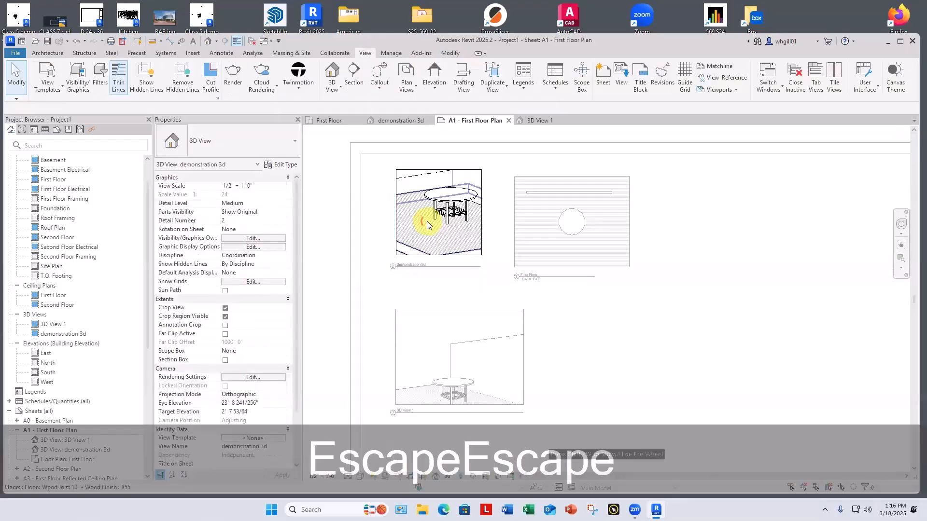
key(shift+w)
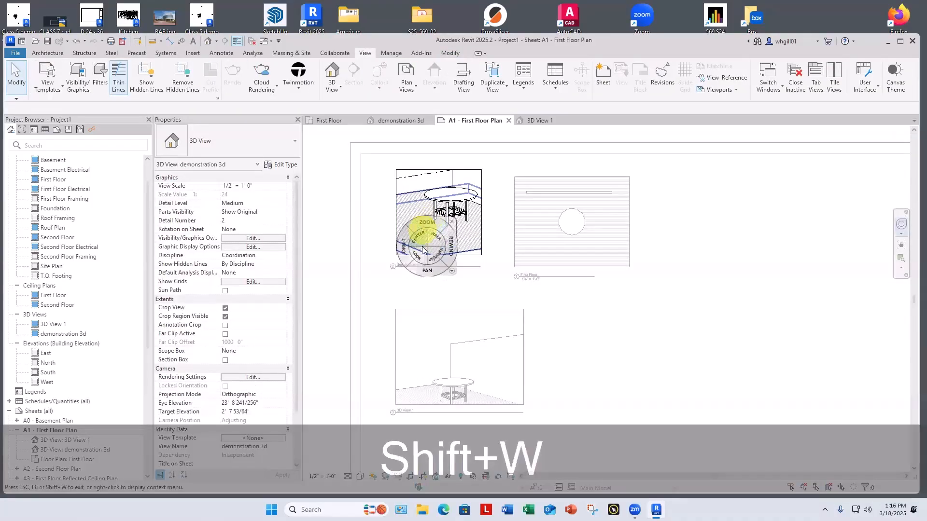
mouse_move(415, 254)
mouse_down()
mouse_move(538, 228)
mouse_move(720, 242)
mouse_move(378, 242)
mouse_up()
key(Escape)
key(Escape)
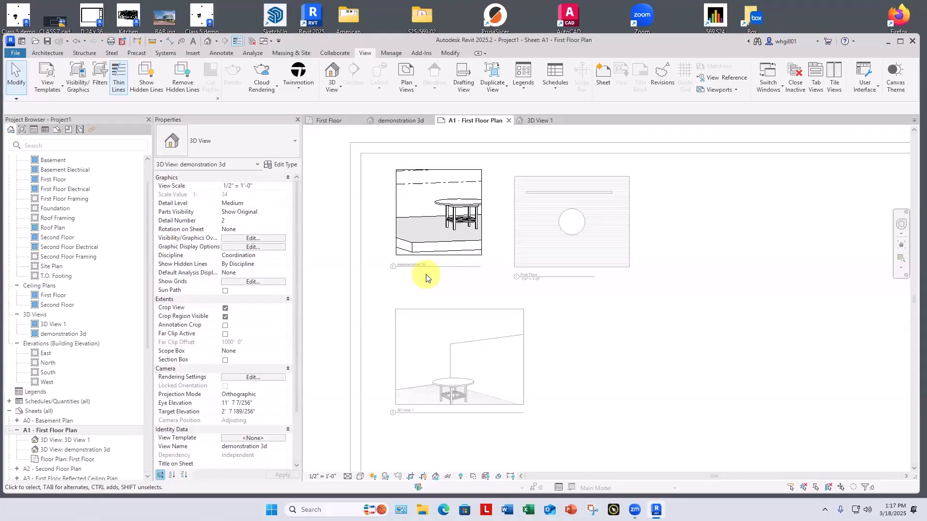
key(ctrl+z)
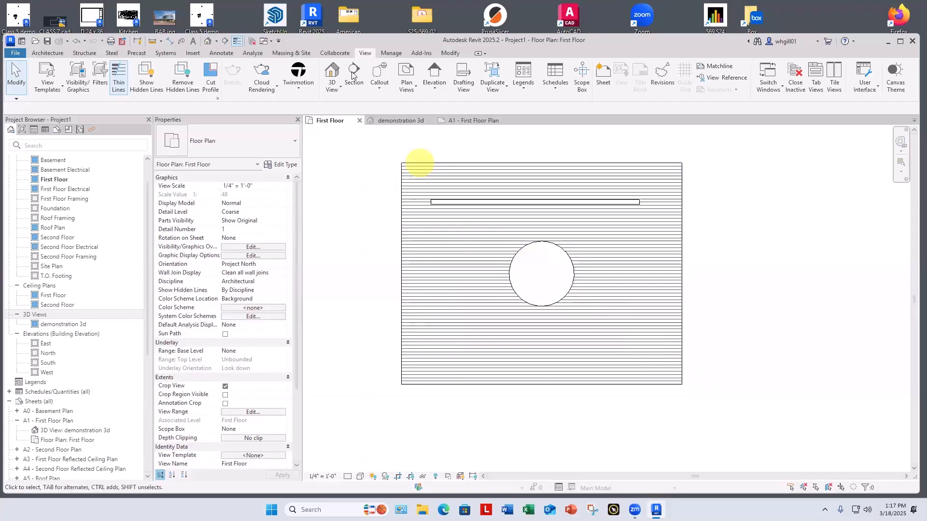
click(333, 88)
click(339, 125)
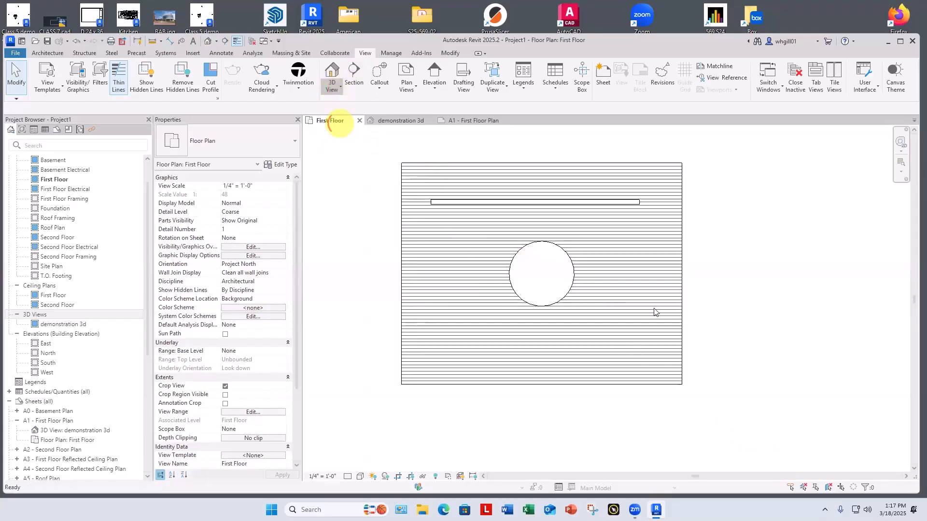
scroll(821, 444, down, 2)
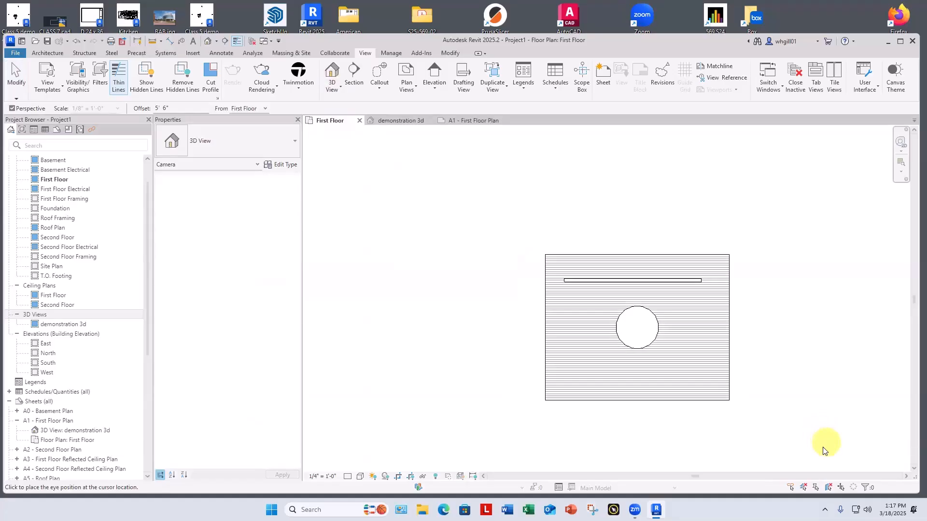
key(Escape)
key(Escape)
key(Escape)
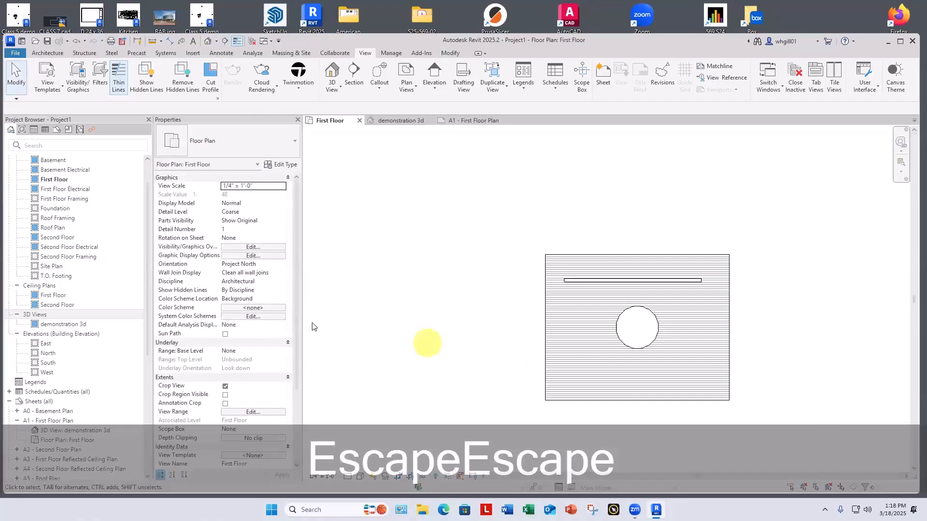
Step: Turn off Crop View in the First Floor plan and place a camera from the far southeast, aimed toward the floor's southeast corner
click(225, 386)
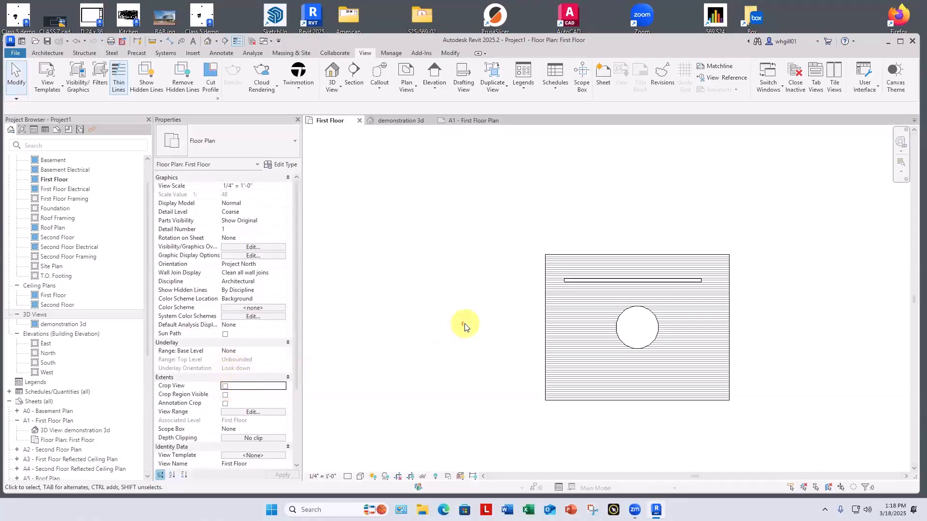
scroll(465, 324, down, 2)
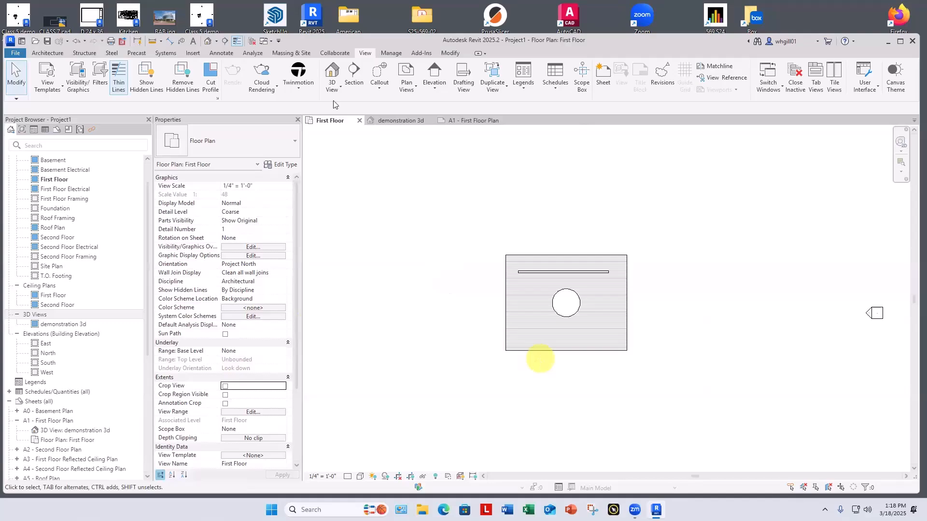
click(332, 88)
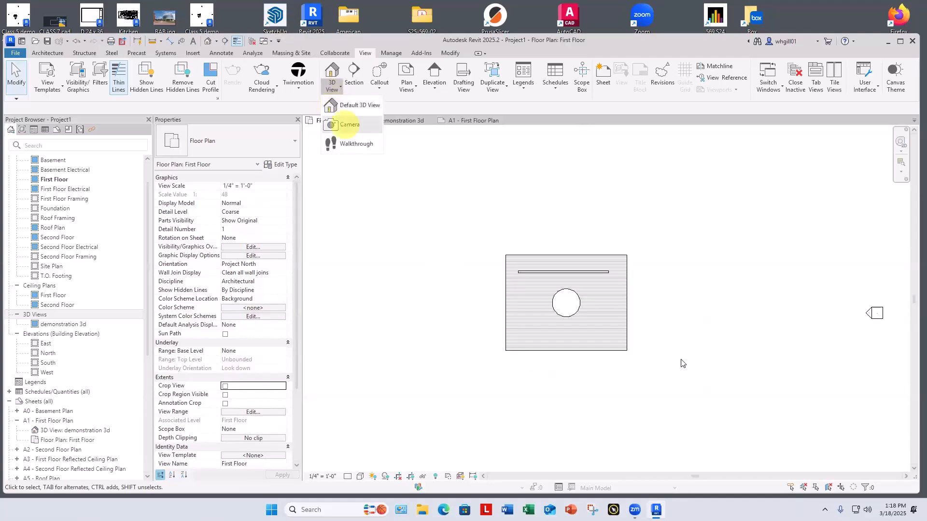
click(349, 125)
scroll(740, 429, down, 2)
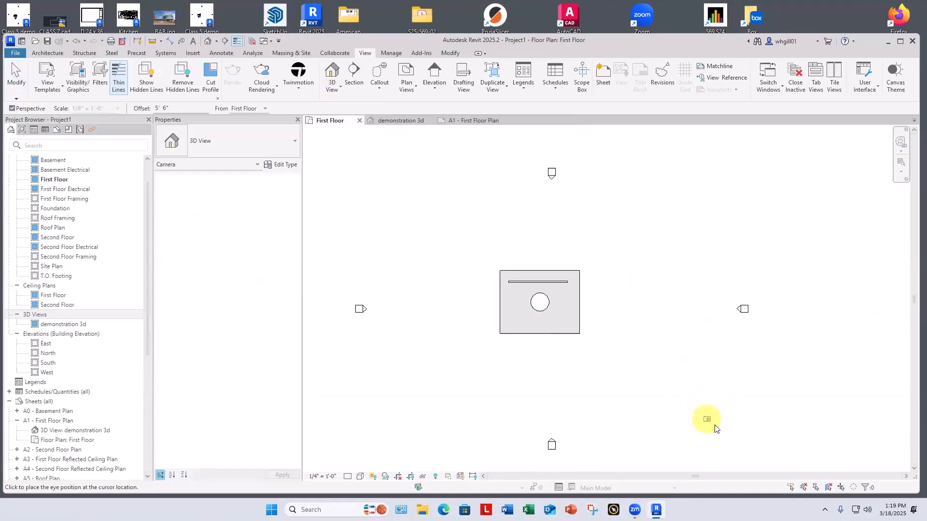
click(734, 440)
click(597, 347)
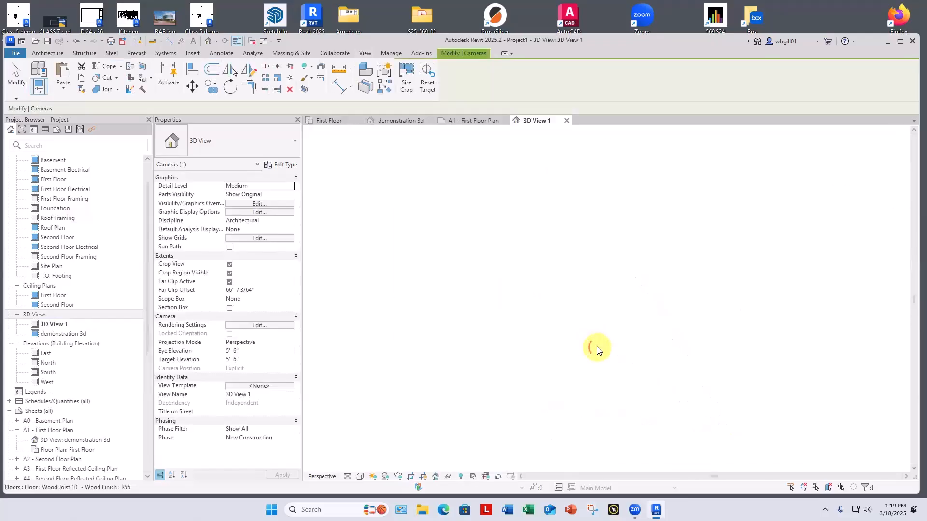
click(645, 392)
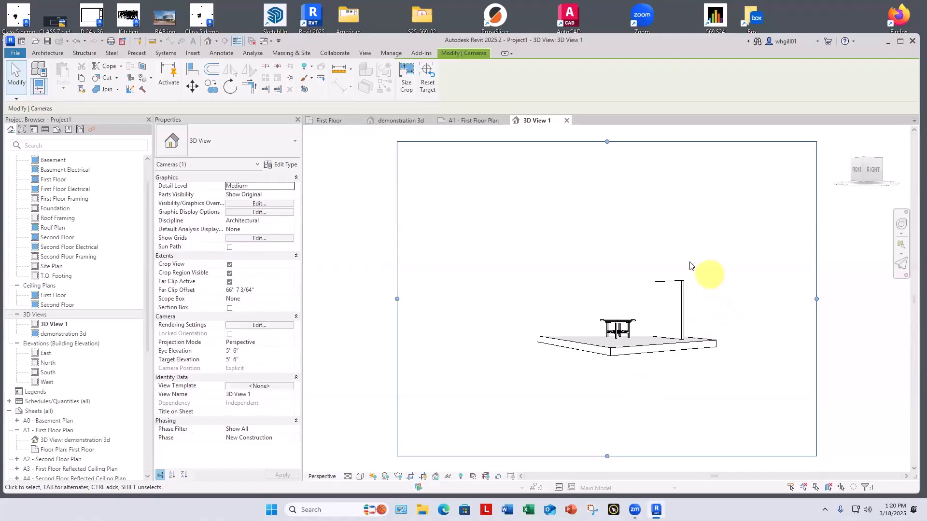
Step: Turn off Far Clip Active for the camera view and orbit it to look down on the table, wall and floor
click(229, 283)
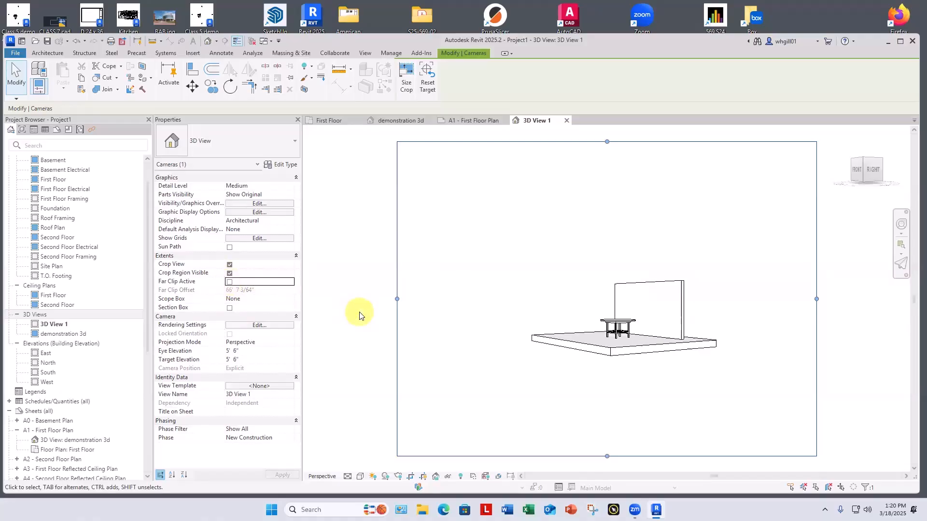
click(229, 283)
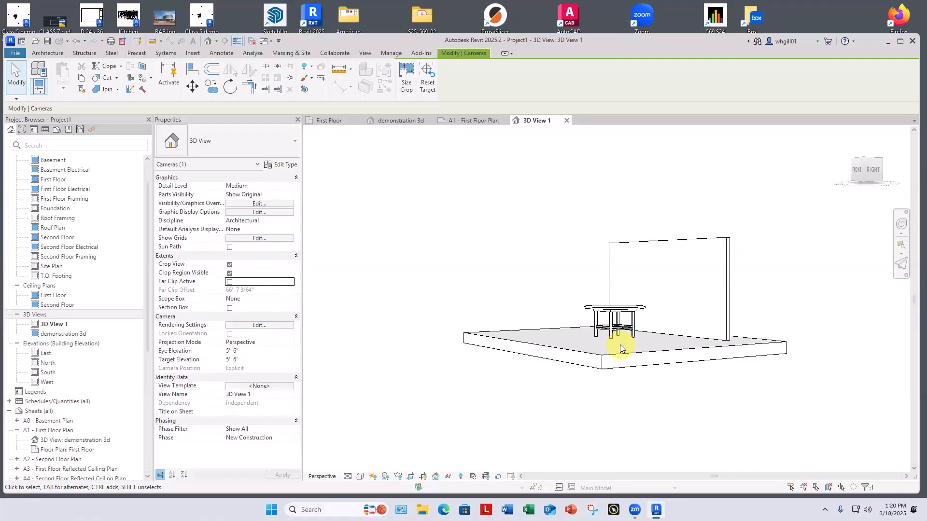
shift+middle_drag(620, 349, 606, 248)
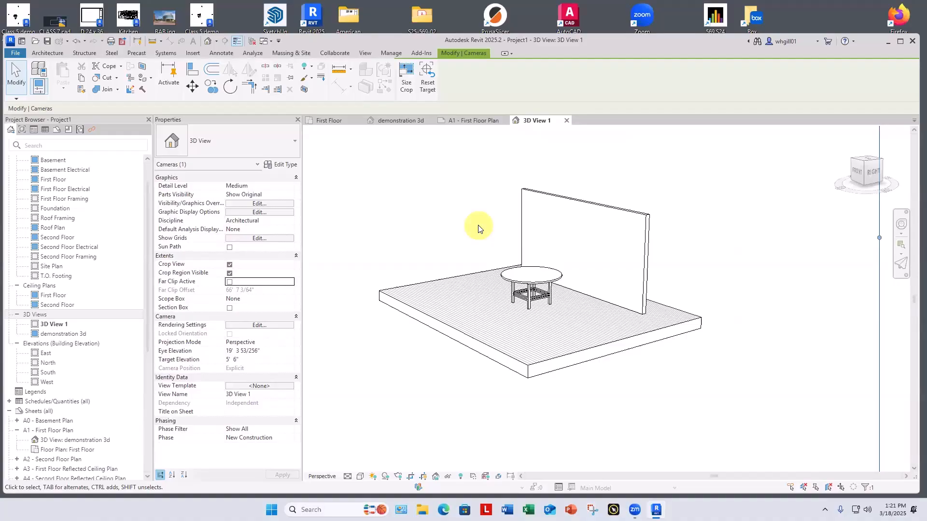
Step: Orbit the camera view with the Full Navigation Wheel, set the pivot at the floor's front corner, and orbit around that point
key(shift+w)
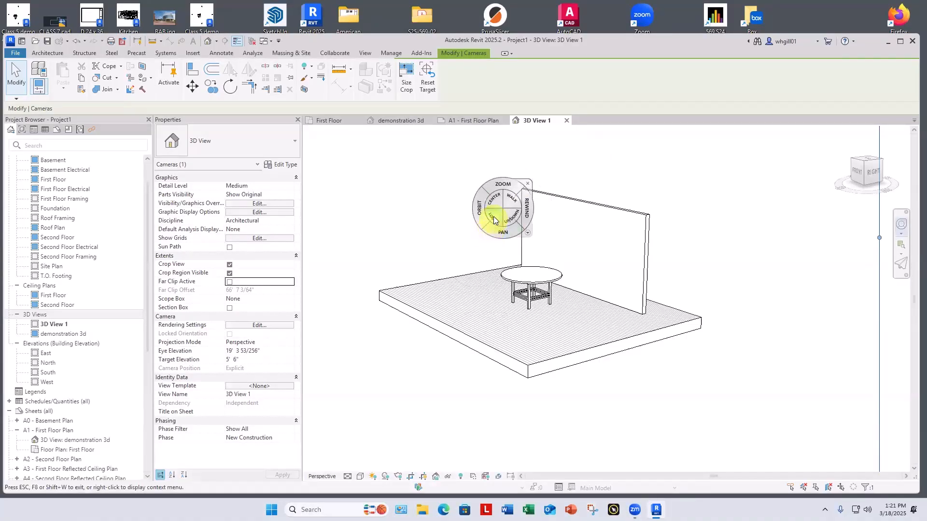
mouse_move(481, 216)
mouse_down()
mouse_move(475, 193)
mouse_move(484, 179)
mouse_move(493, 200)
mouse_move(461, 222)
mouse_move(472, 199)
mouse_move(502, 197)
mouse_move(467, 219)
mouse_move(469, 209)
mouse_move(501, 205)
mouse_move(493, 221)
mouse_up()
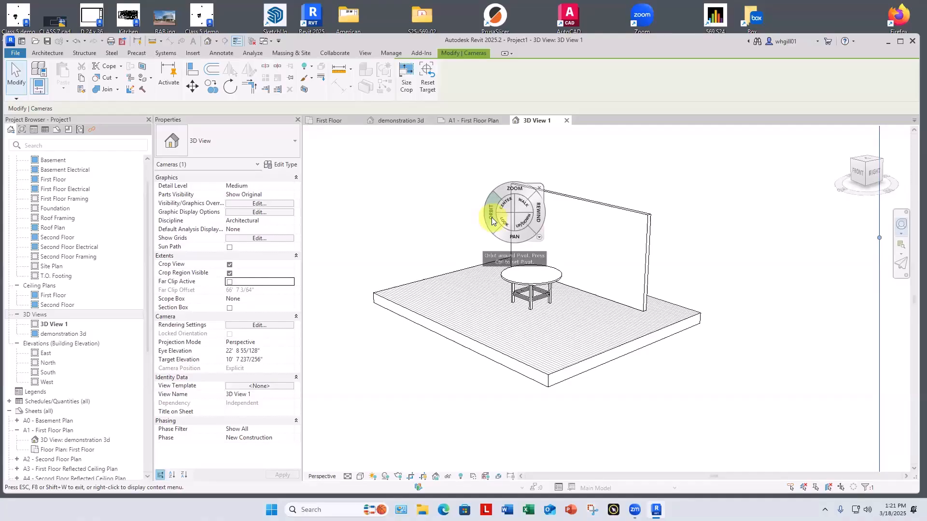
mouse_move(492, 221)
mouse_down()
mouse_move(450, 193)
mouse_move(483, 197)
mouse_move(588, 258)
mouse_move(697, 227)
mouse_move(794, 230)
mouse_move(714, 285)
mouse_move(550, 263)
mouse_move(521, 236)
mouse_move(405, 193)
mouse_move(382, 222)
mouse_move(471, 283)
mouse_move(536, 262)
mouse_move(650, 186)
mouse_move(695, 186)
mouse_move(617, 308)
mouse_move(453, 193)
mouse_move(599, 273)
mouse_move(480, 227)
mouse_move(482, 203)
mouse_move(486, 216)
mouse_up()
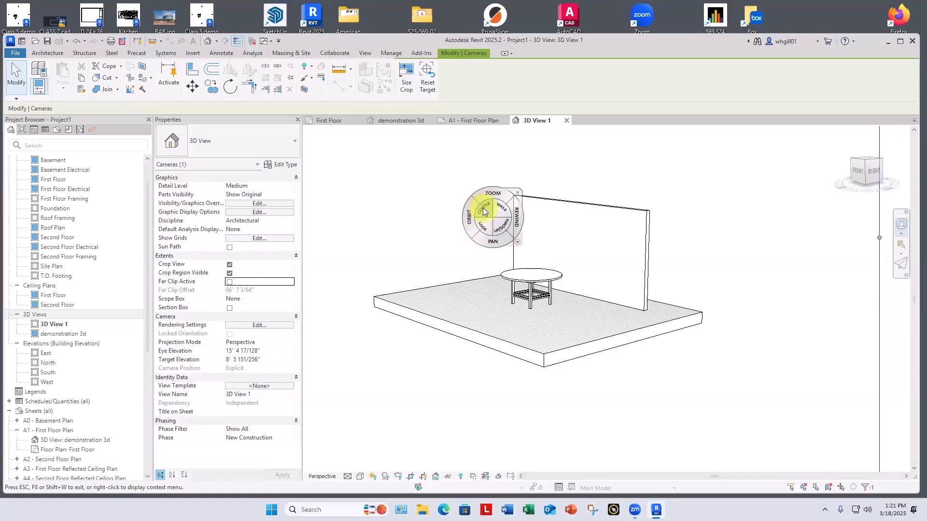
drag(483, 211, 527, 392)
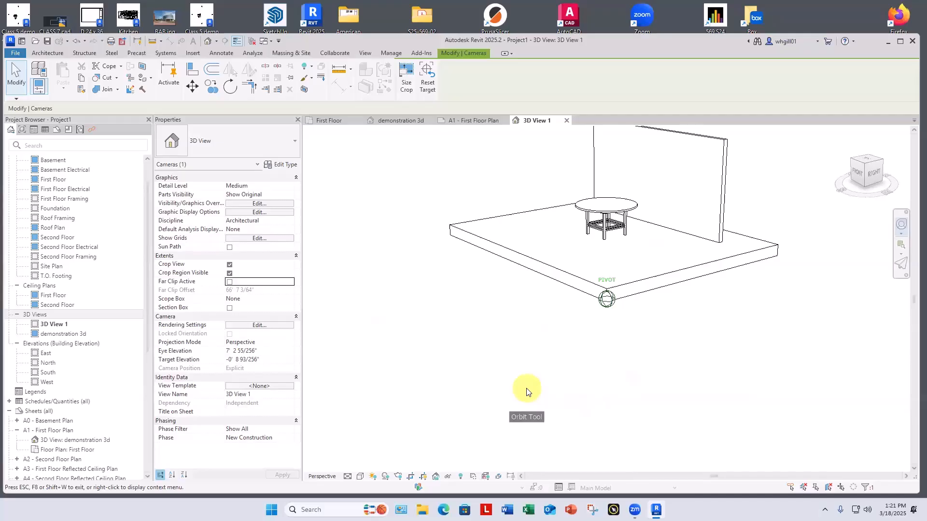
mouse_move(526, 392)
mouse_down()
mouse_move(618, 365)
mouse_move(627, 373)
mouse_move(531, 390)
mouse_move(538, 381)
mouse_up()
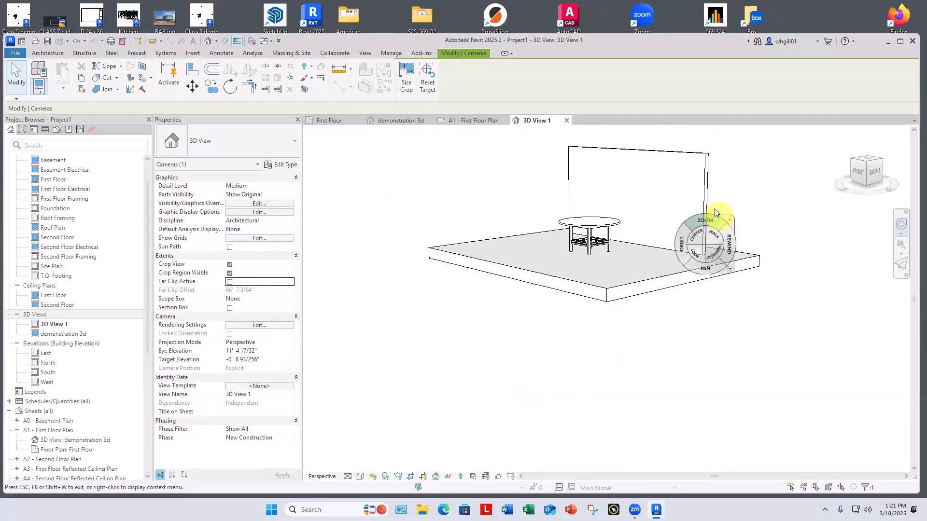
Step: Set the orbit pivot at the wall's near upper corner, orbit to a higher view of the model, and close the wheel
drag(694, 230, 701, 153)
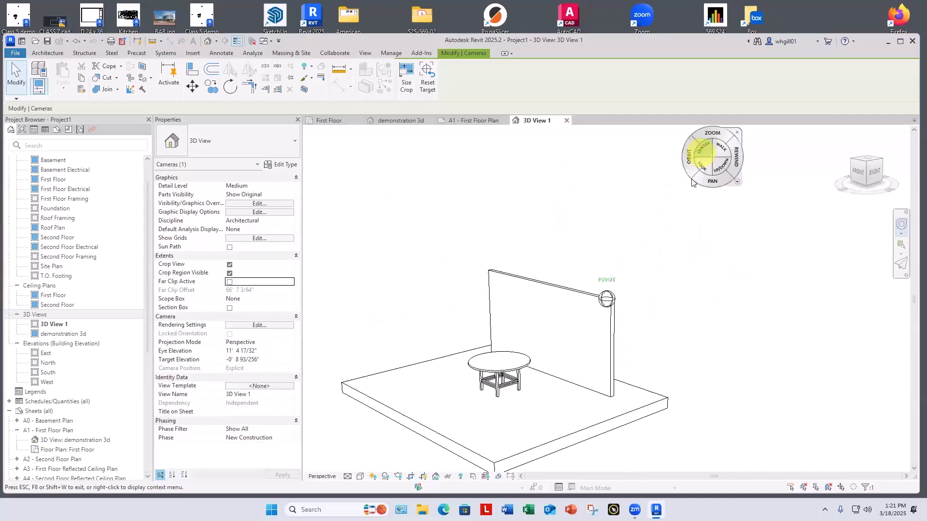
mouse_move(671, 195)
mouse_down()
mouse_move(470, 211)
mouse_move(555, 302)
mouse_move(666, 292)
mouse_move(768, 230)
mouse_move(817, 178)
mouse_move(754, 159)
mouse_move(637, 199)
mouse_move(615, 180)
mouse_move(720, 182)
mouse_move(660, 197)
mouse_move(654, 188)
mouse_move(650, 199)
mouse_move(648, 188)
mouse_move(516, 314)
mouse_move(496, 362)
mouse_move(502, 389)
mouse_move(503, 380)
mouse_move(491, 388)
mouse_move(509, 381)
mouse_move(513, 397)
mouse_up()
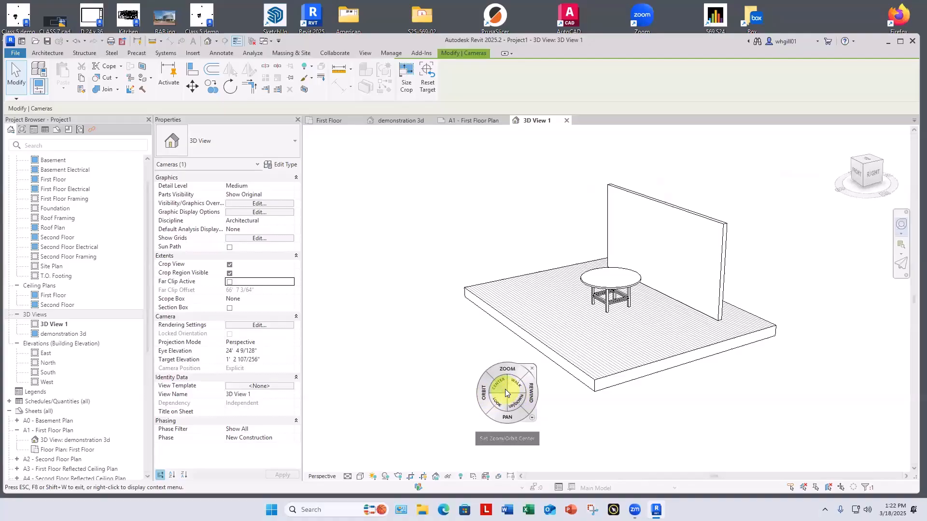
click(462, 239)
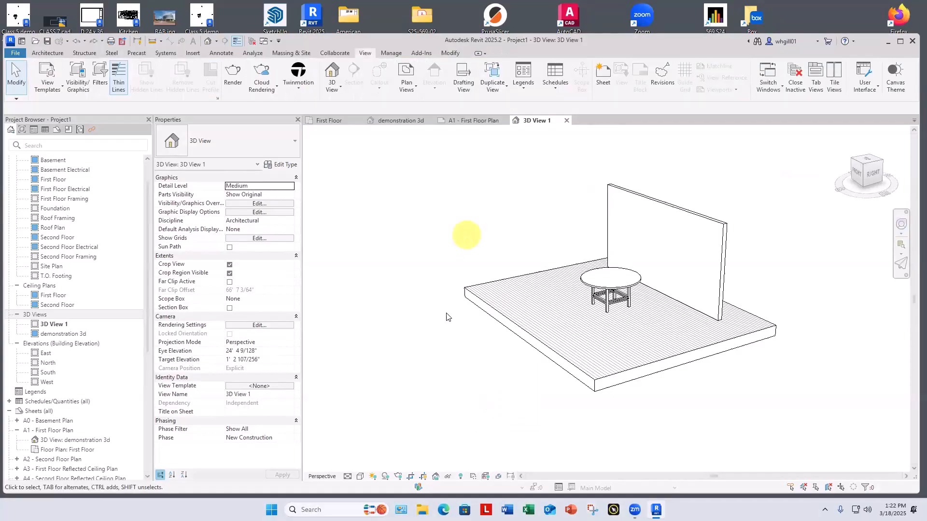
Step: Shift the camera view with the SteeringWheel's Look, Pan and Up/Down tools, and rewind it to an earlier orientation
key(shift+w)
drag(436, 290, 492, 325)
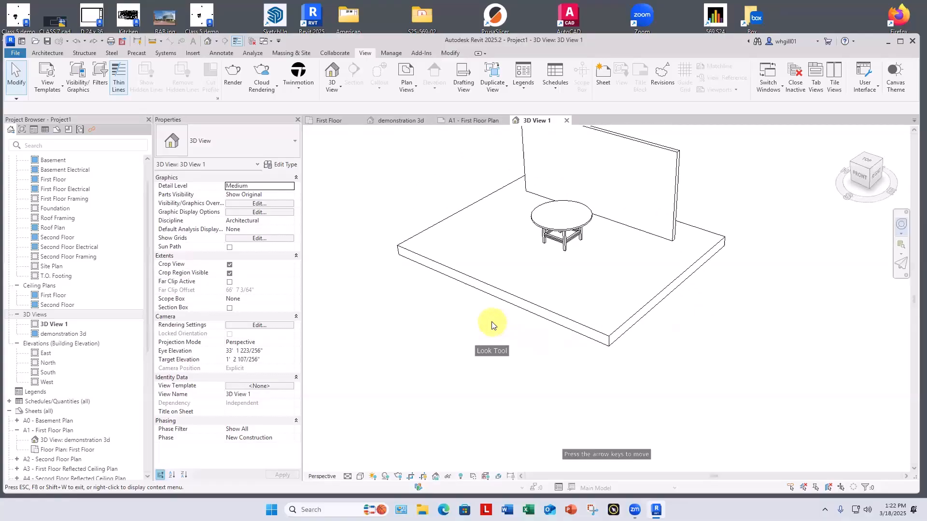
mouse_move(492, 325)
mouse_down()
mouse_move(502, 263)
mouse_move(505, 344)
mouse_move(505, 275)
mouse_move(498, 343)
mouse_move(505, 317)
mouse_move(496, 310)
mouse_up()
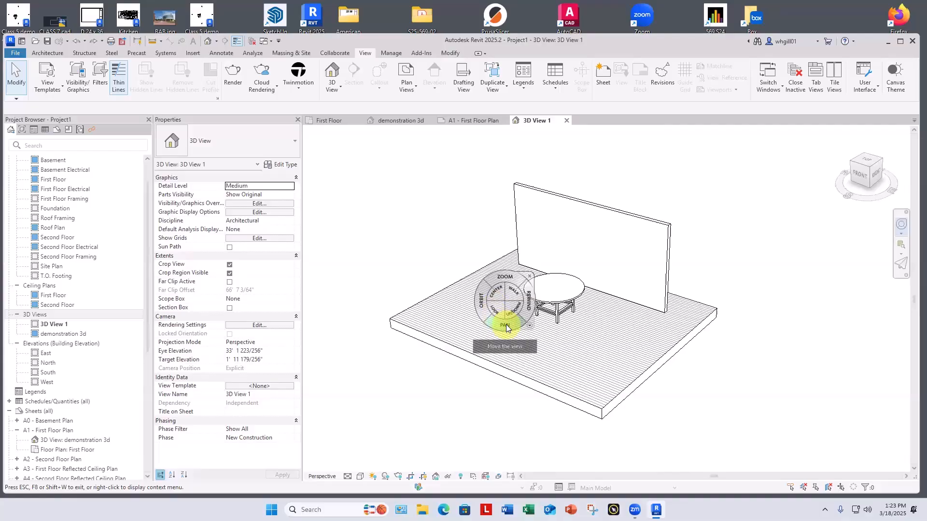
mouse_move(522, 329)
mouse_down()
mouse_move(558, 322)
mouse_move(361, 323)
mouse_move(887, 323)
mouse_move(338, 316)
mouse_move(641, 330)
mouse_move(513, 321)
mouse_move(306, 329)
mouse_move(714, 320)
mouse_move(649, 332)
mouse_move(411, 323)
mouse_move(511, 326)
mouse_move(531, 314)
mouse_move(517, 232)
mouse_move(507, 334)
mouse_move(504, 318)
mouse_up()
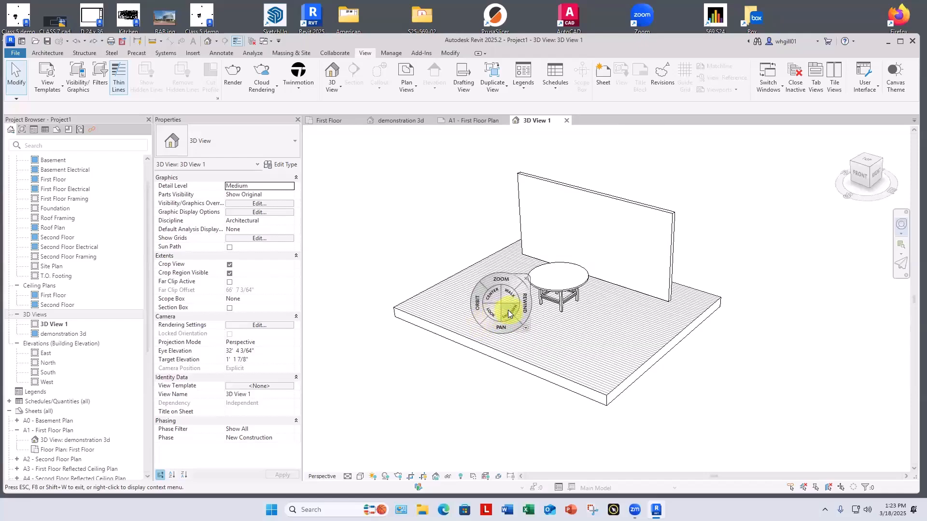
mouse_move(508, 309)
mouse_down()
mouse_move(507, 201)
mouse_move(508, 419)
mouse_move(507, 232)
mouse_move(497, 425)
mouse_move(512, 346)
mouse_move(501, 428)
mouse_move(491, 128)
mouse_move(509, 386)
mouse_move(517, 249)
mouse_move(494, 416)
mouse_move(506, 155)
mouse_move(497, 439)
mouse_move(430, 209)
mouse_move(484, 450)
mouse_move(450, 165)
mouse_move(505, 309)
mouse_move(494, 244)
mouse_move(441, 139)
mouse_move(463, 368)
mouse_move(484, 210)
mouse_move(508, 307)
mouse_move(513, 213)
mouse_move(471, 155)
mouse_move(503, 284)
mouse_up()
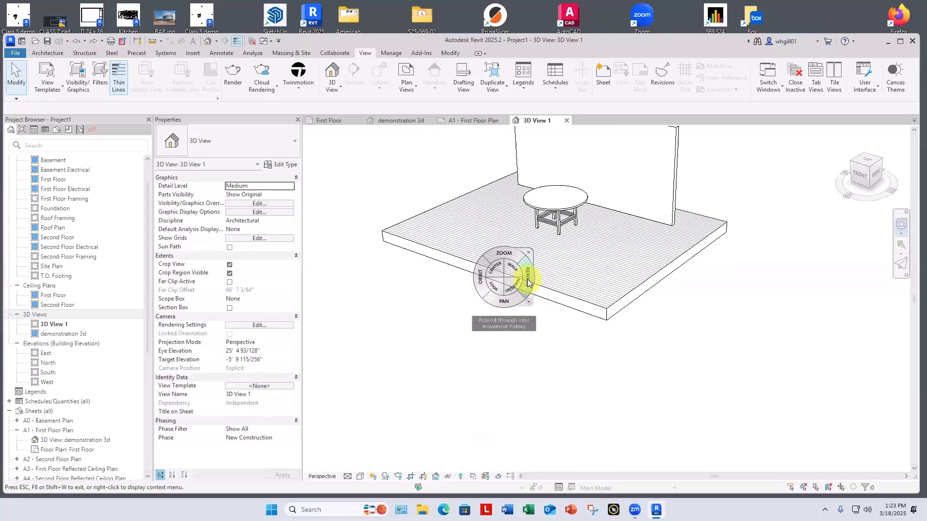
drag(528, 283, 558, 270)
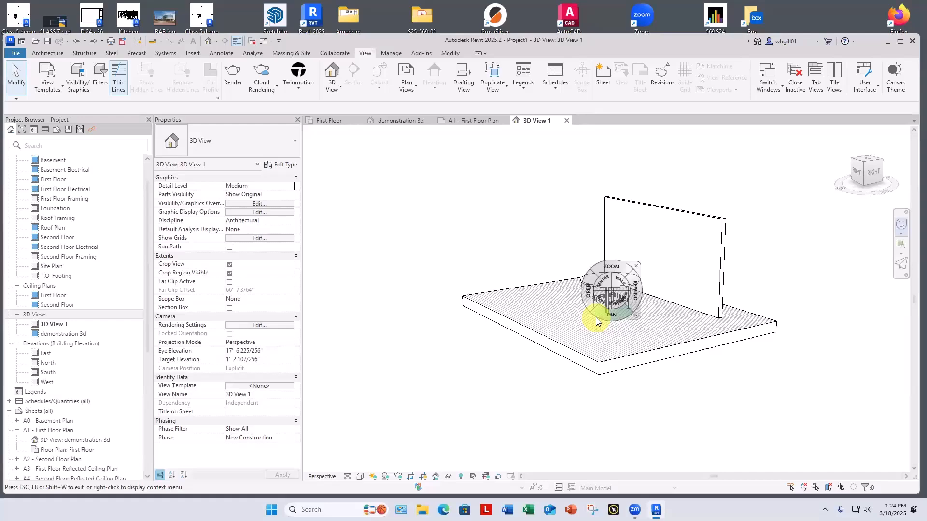
Step: Zoom in on the model with the SteeringWheel and use Walk to move the camera closer to the table
drag(614, 266, 636, 285)
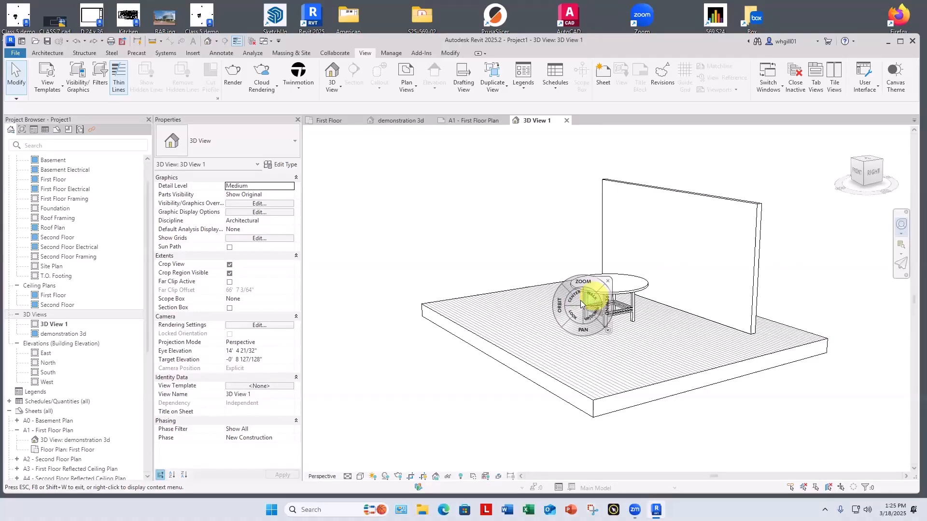
mouse_move(592, 300)
mouse_down()
mouse_move(478, 224)
mouse_move(589, 252)
mouse_move(494, 276)
mouse_move(533, 280)
mouse_move(527, 270)
mouse_move(520, 264)
mouse_move(606, 402)
mouse_move(615, 352)
mouse_move(618, 364)
mouse_move(567, 356)
mouse_move(610, 359)
mouse_move(621, 368)
mouse_move(603, 372)
mouse_move(613, 381)
mouse_move(591, 364)
mouse_move(560, 361)
mouse_move(610, 383)
mouse_move(630, 356)
mouse_move(651, 356)
mouse_move(641, 343)
mouse_move(565, 352)
mouse_move(611, 402)
mouse_move(627, 399)
mouse_move(676, 424)
mouse_move(626, 389)
mouse_move(639, 330)
mouse_move(630, 331)
mouse_move(647, 363)
mouse_move(631, 367)
mouse_move(619, 444)
mouse_move(592, 433)
mouse_up()
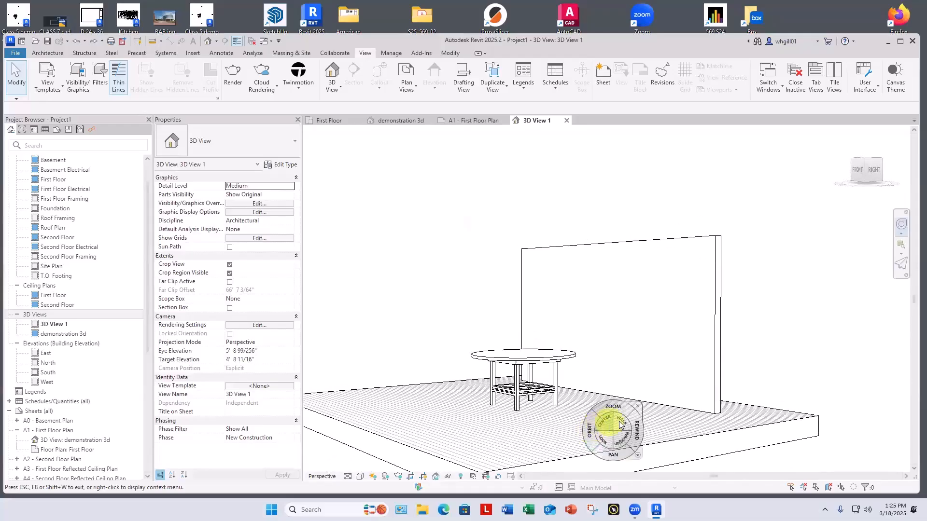
mouse_move(607, 402)
mouse_down()
mouse_move(612, 364)
mouse_move(588, 355)
mouse_move(644, 358)
mouse_move(513, 362)
mouse_move(660, 358)
mouse_move(672, 343)
mouse_move(656, 333)
mouse_move(803, 398)
mouse_move(772, 424)
mouse_move(537, 442)
mouse_move(519, 447)
mouse_move(518, 464)
mouse_move(526, 128)
mouse_move(623, 138)
mouse_move(647, 144)
mouse_move(642, 155)
mouse_up()
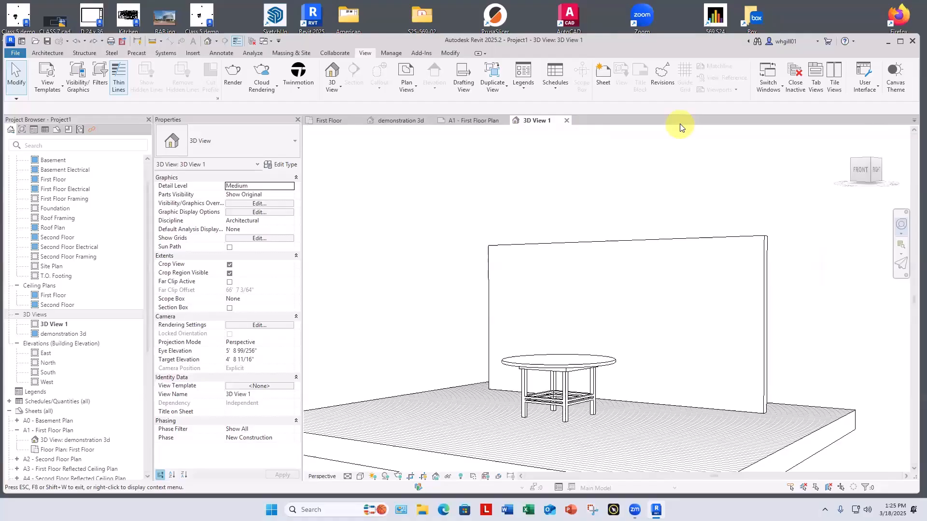
Step: Increase the perspective camera's focal length with the SteeringWheel's Increase/Decrease Focal Length option until the table fills more of the frame
scroll(558, 316, down, 3)
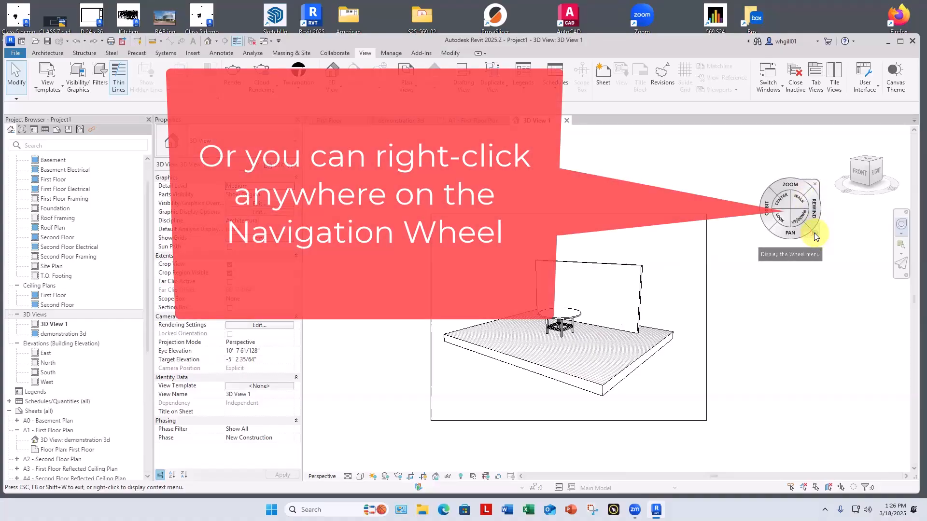
right_click(814, 232)
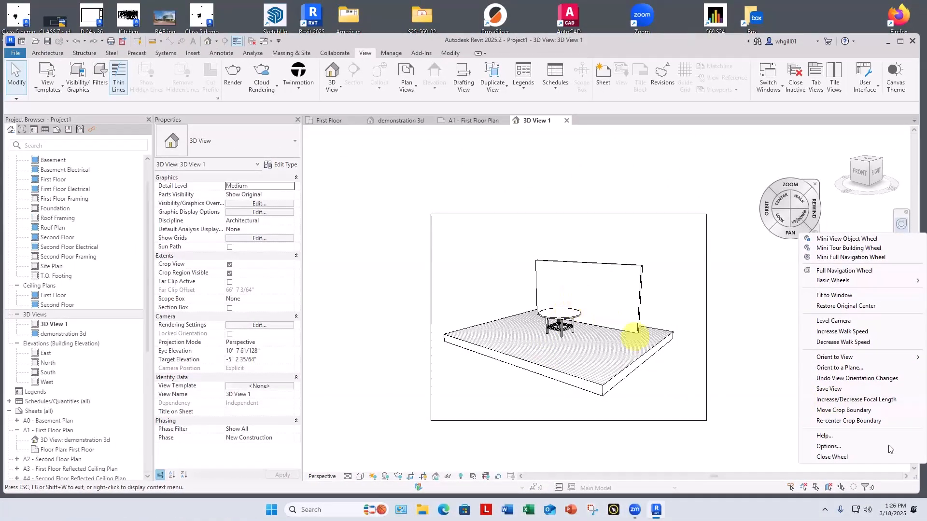
click(828, 399)
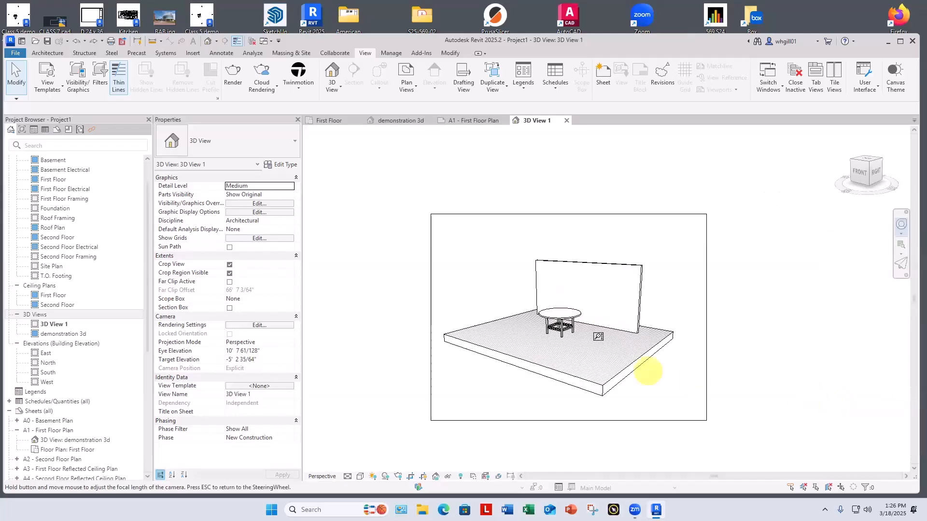
drag(586, 324, 587, 66)
mouse_move(580, 124)
mouse_down()
mouse_move(566, 293)
mouse_move(567, 161)
mouse_move(582, 81)
mouse_move(581, 317)
mouse_move(571, 132)
mouse_move(602, 15)
mouse_move(608, 173)
mouse_move(625, 79)
mouse_move(603, 176)
mouse_up()
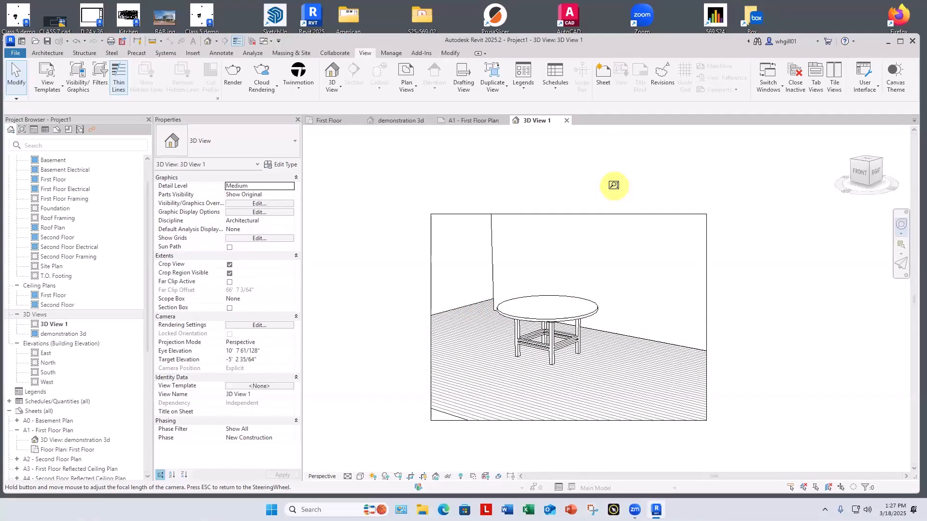
key(Escape)
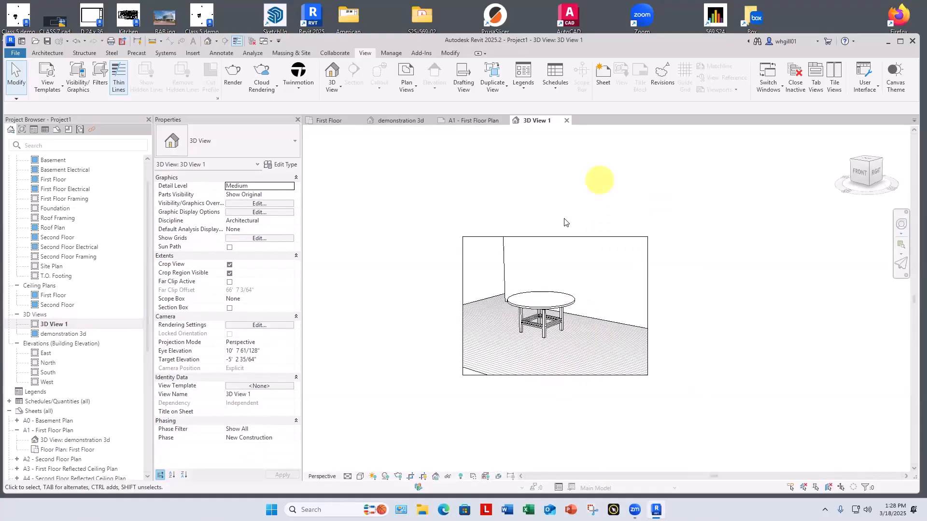
Step: Enlarge the camera view's crop region by extending its upper edge far above the model and its right edge outward
click(557, 238)
scroll(560, 238, down, 6)
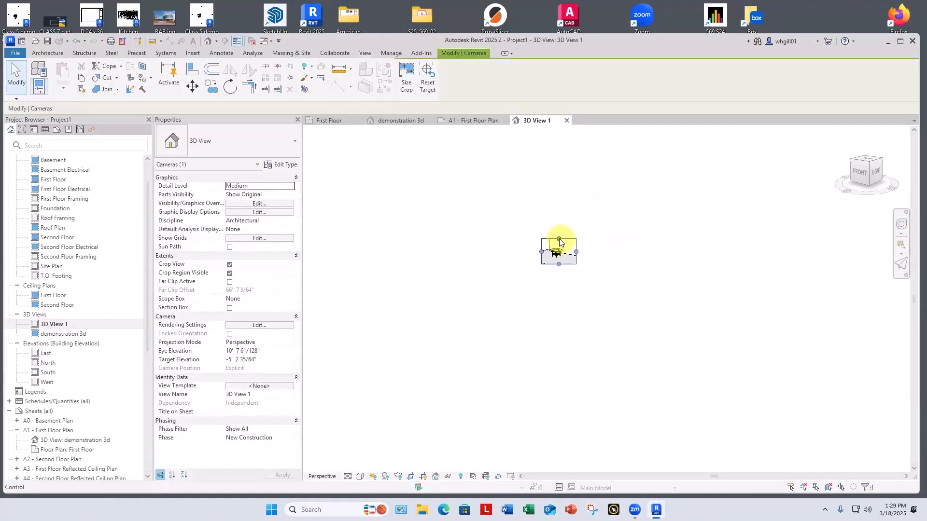
drag(558, 238, 559, 140)
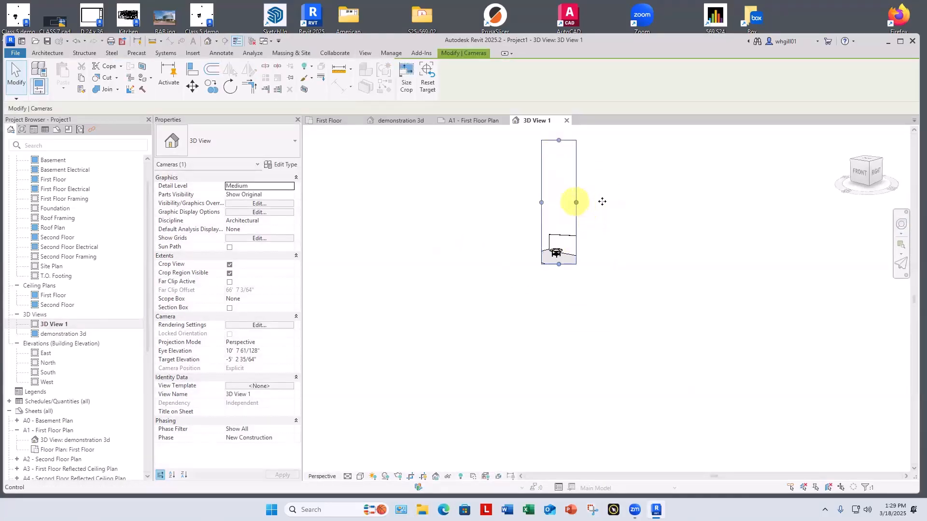
drag(575, 203, 639, 201)
Step: Stretch the top of the partition wall upward until it nearly reaches the crop region's upper edge
click(561, 242)
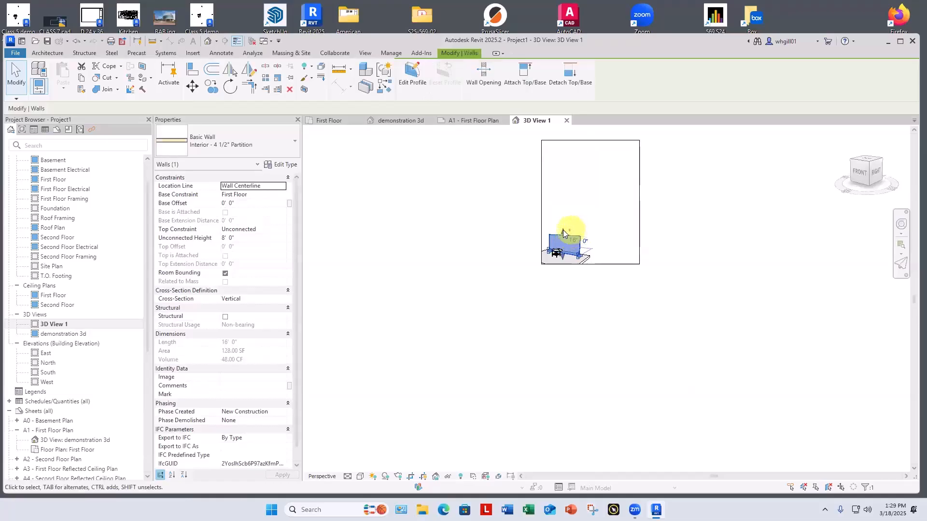
drag(563, 227, 574, 154)
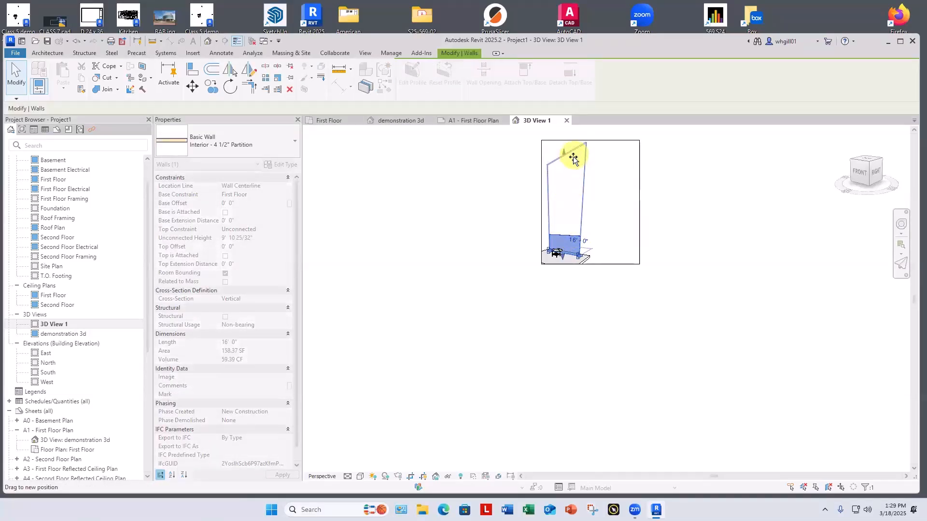
click(485, 312)
Step: Extend the crop region's left and lower edges so the whole floor slab fits inside the view
middle_drag(524, 357, 505, 372)
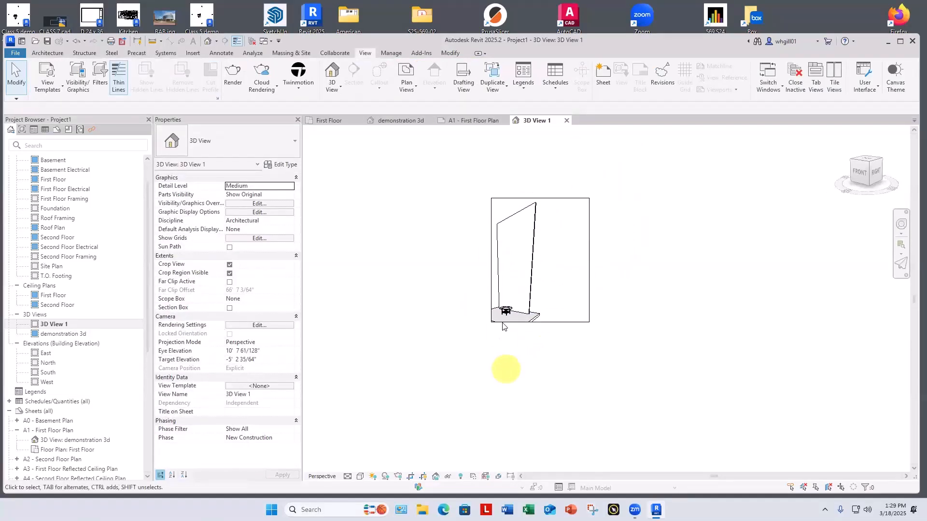
click(491, 310)
drag(479, 261, 445, 265)
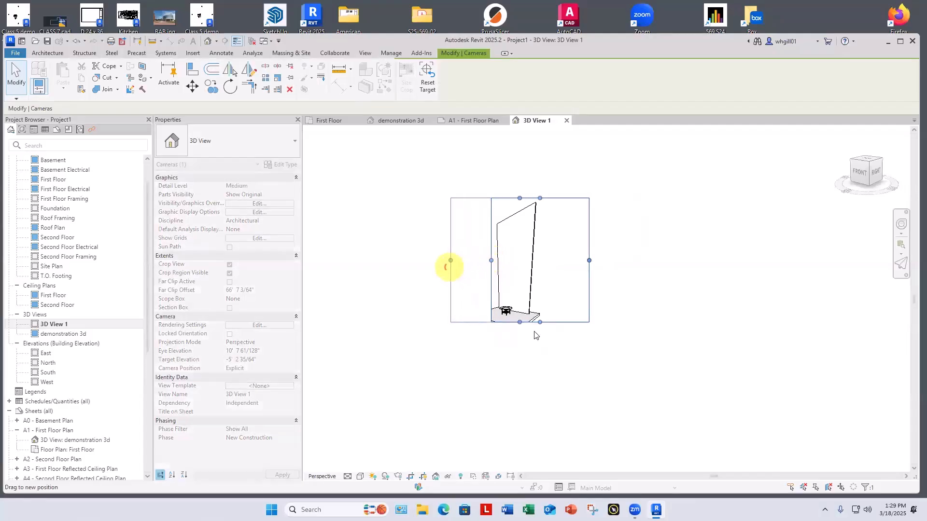
drag(520, 323, 520, 333)
click(623, 288)
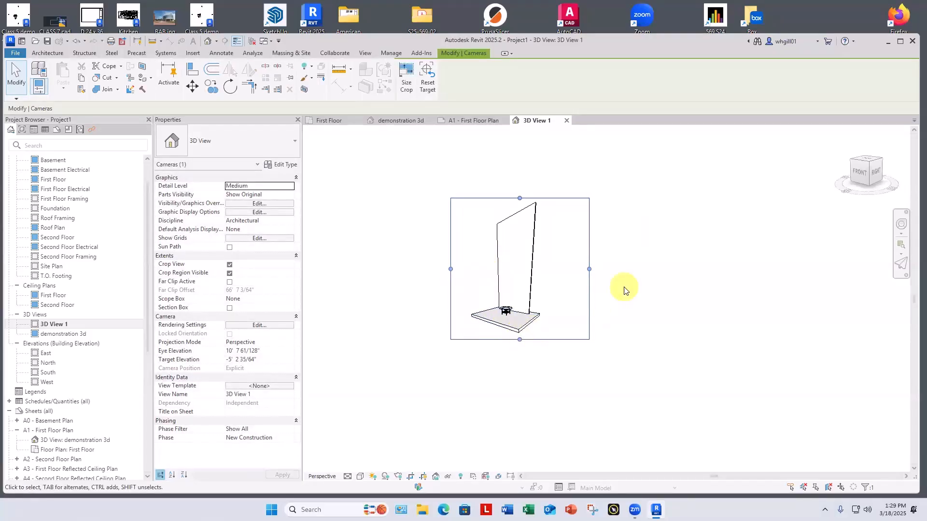
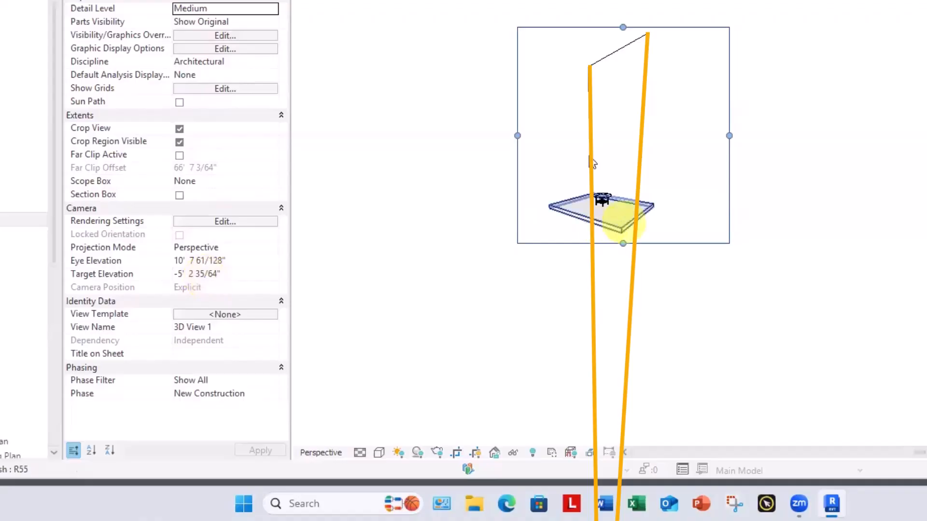
Step: Set the camera's eye elevation to 5' 0" and its target elevation to 25' 0"
click(603, 399)
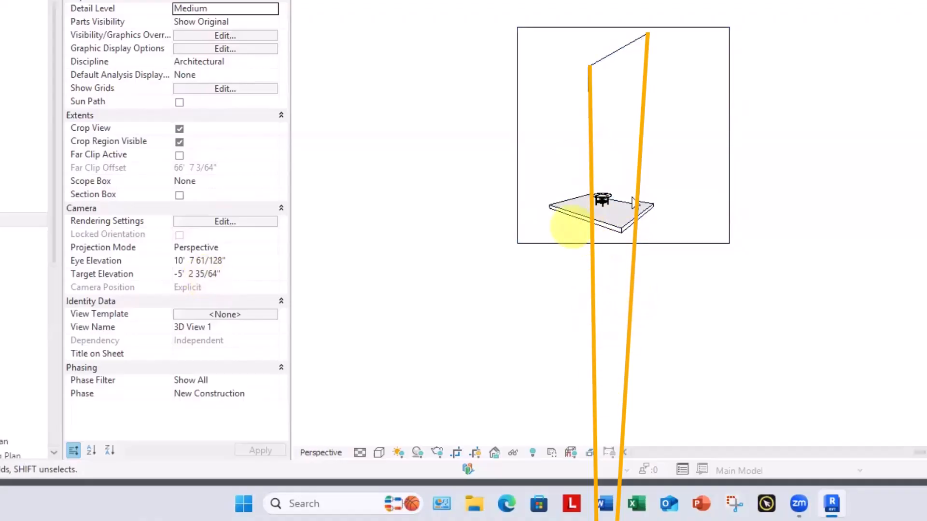
click(227, 261)
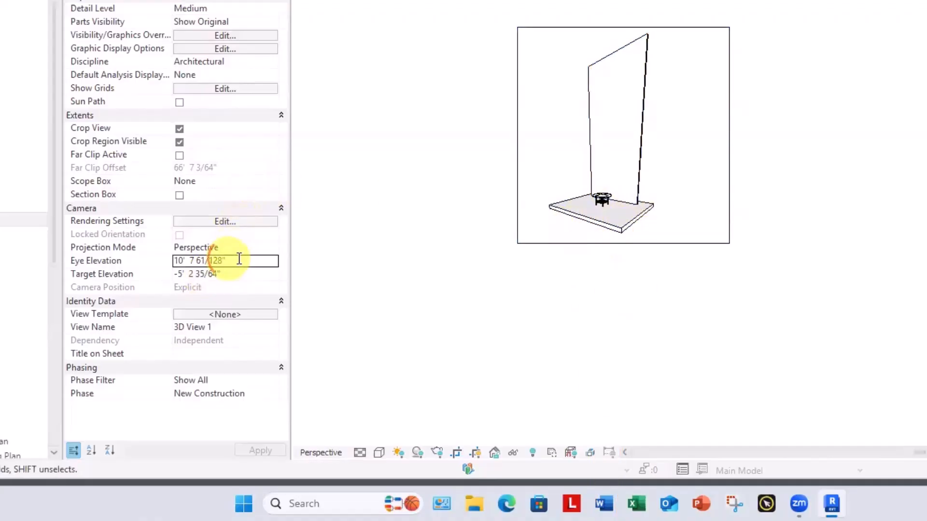
drag(234, 259, 161, 259)
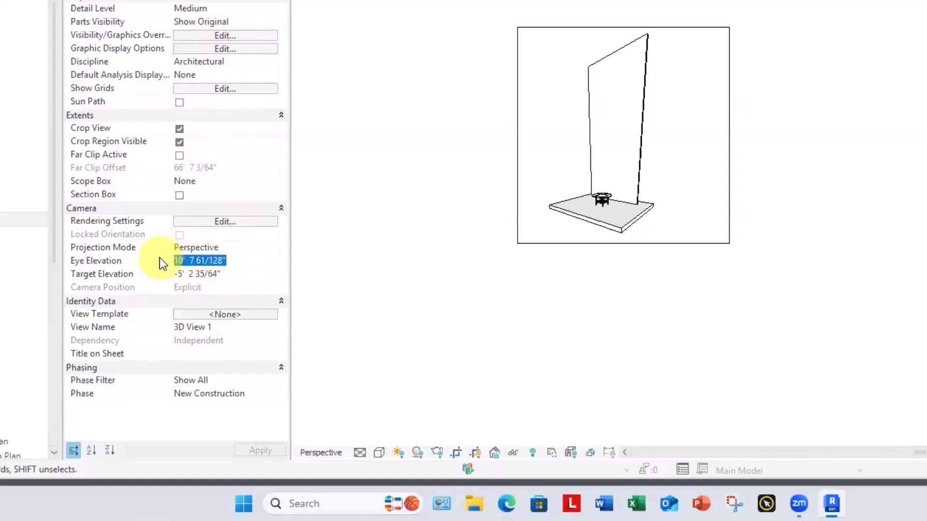
text(5)
drag(226, 274, 162, 270)
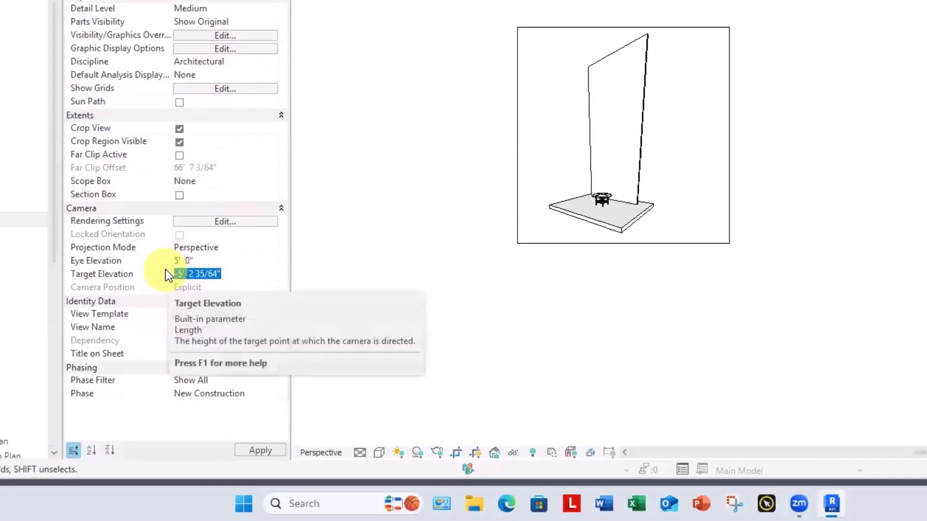
text(25'  0)
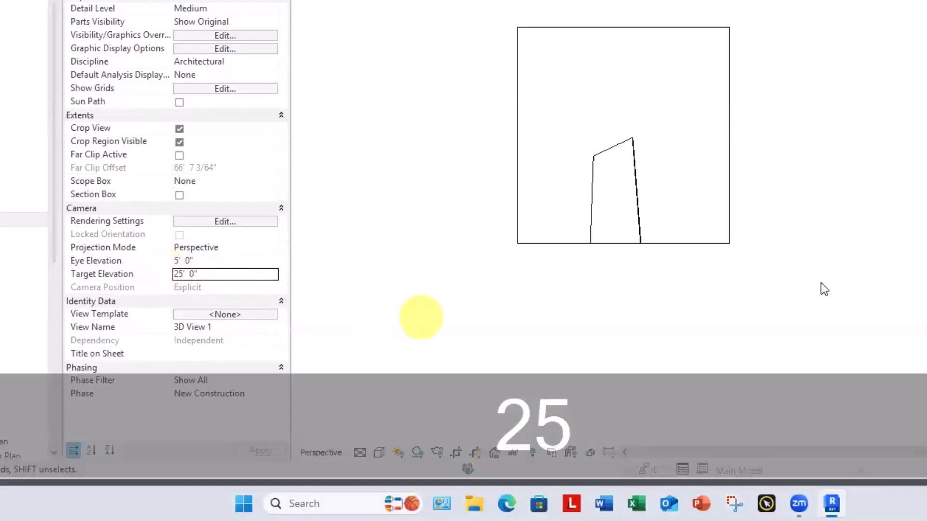
Step: Refit the crop region around the model by moving its lower edge below the floor and its upper edge just above the wall
click(617, 244)
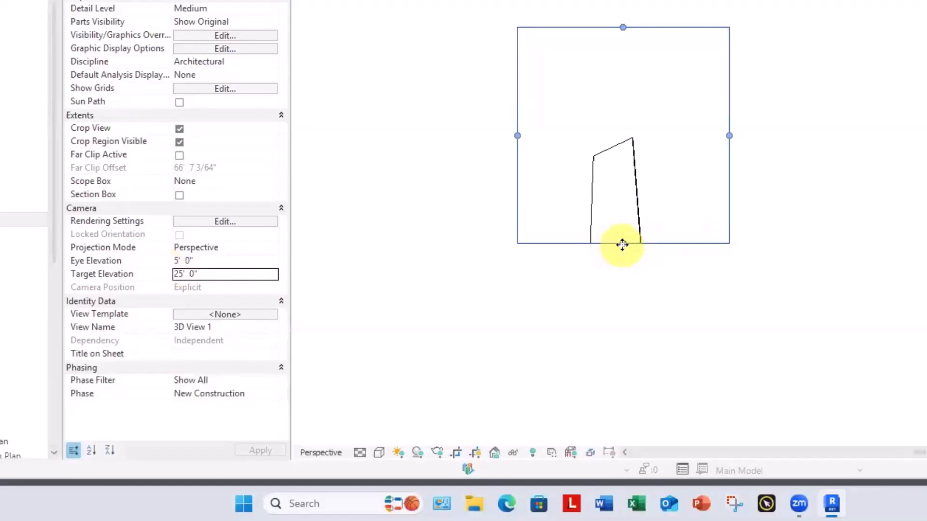
drag(623, 244, 622, 382)
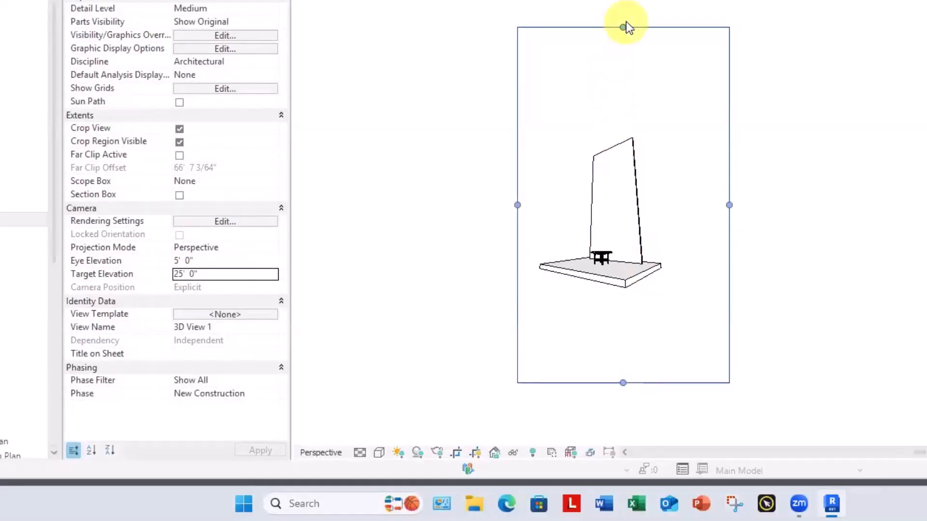
drag(622, 27, 623, 122)
click(729, 253)
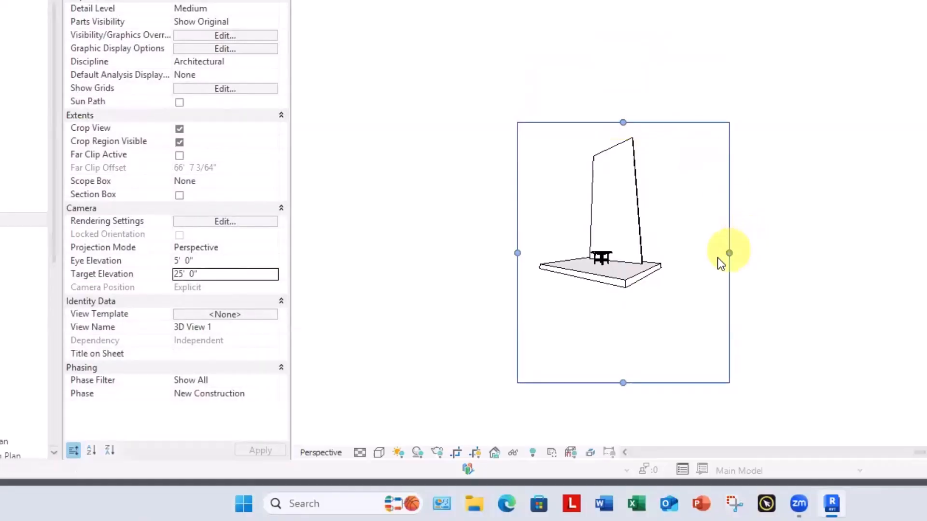
drag(623, 383, 628, 323)
scroll(630, 324, up, 2)
middle_drag(631, 331, 629, 389)
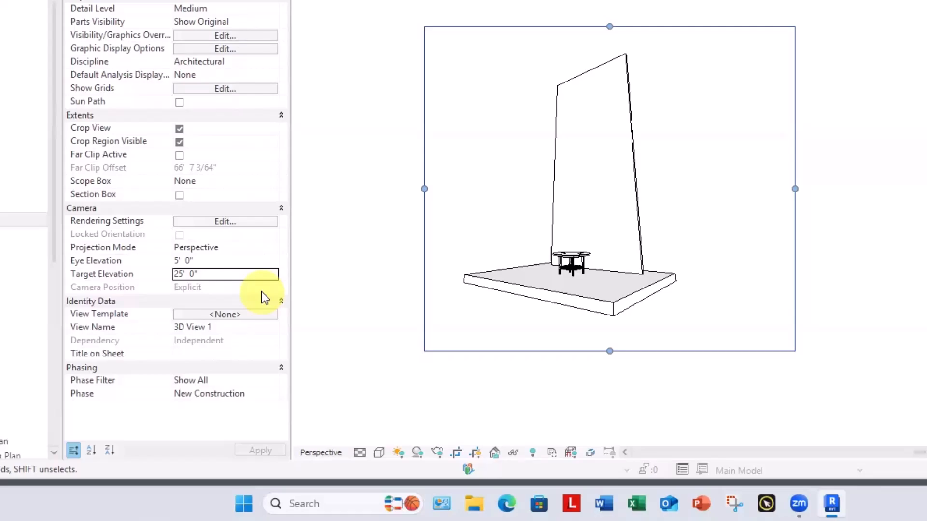
Step: Activate the camera's Projection Mode setting for editing
click(201, 247)
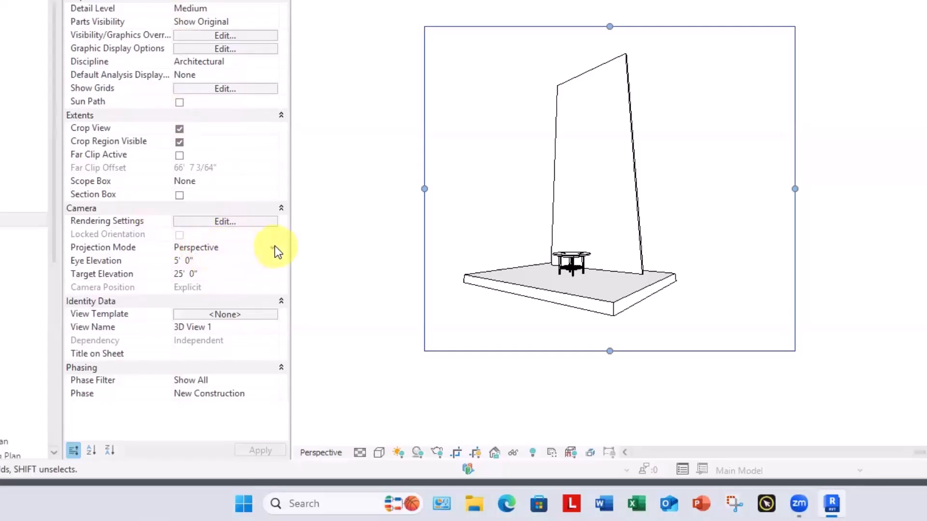
Step: Set 3D View 1's projection mode to Orthographic and orbit the camera to a higher viewpoint above the floor
click(272, 247)
click(217, 261)
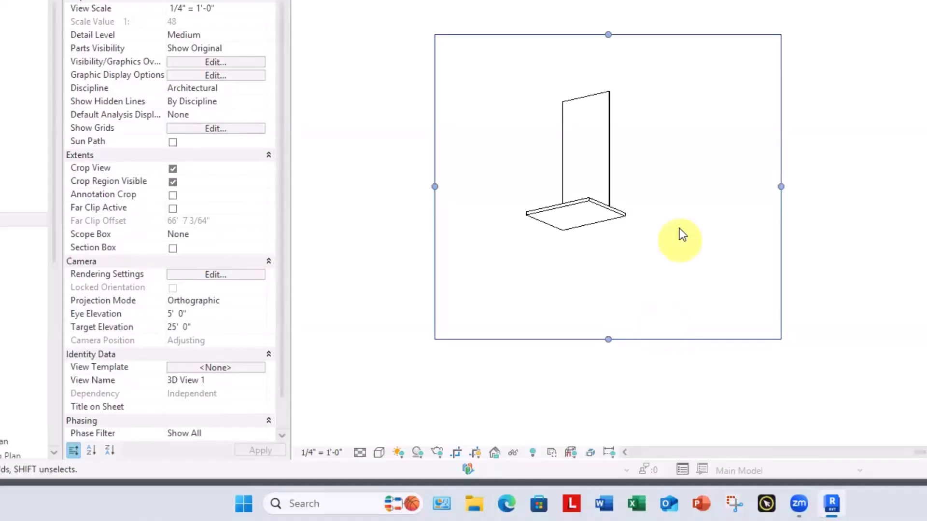
shift+middle_drag(664, 234, 645, 354)
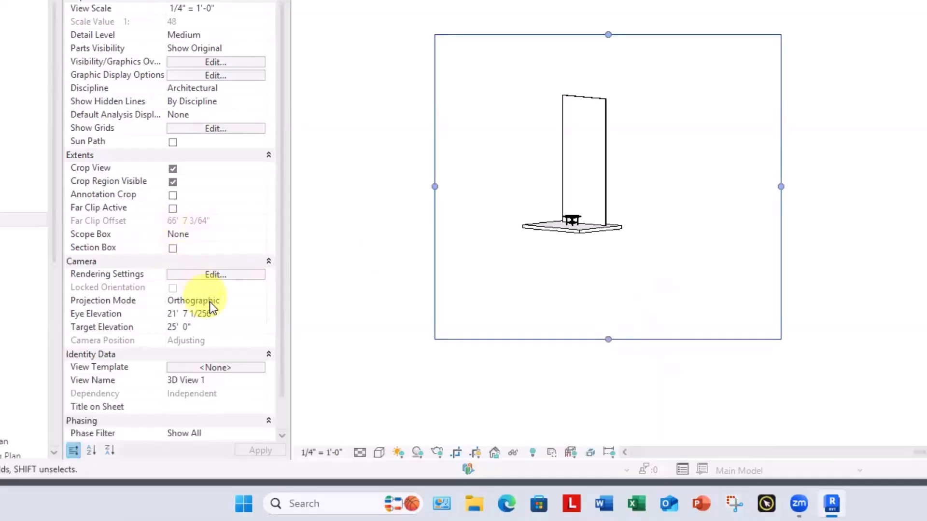
Step: Return 3D View 1 to Perspective projection and extend the crop region to contain the whole floor and wall
click(258, 300)
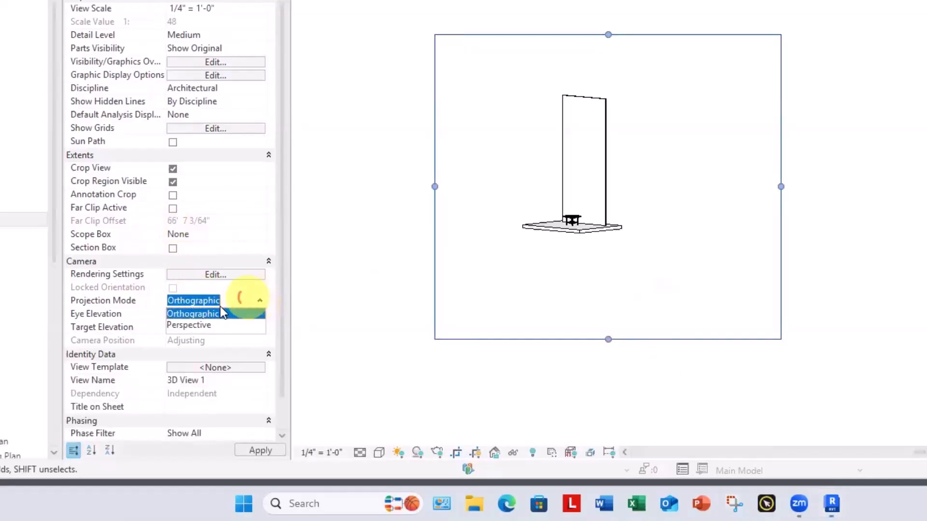
click(195, 325)
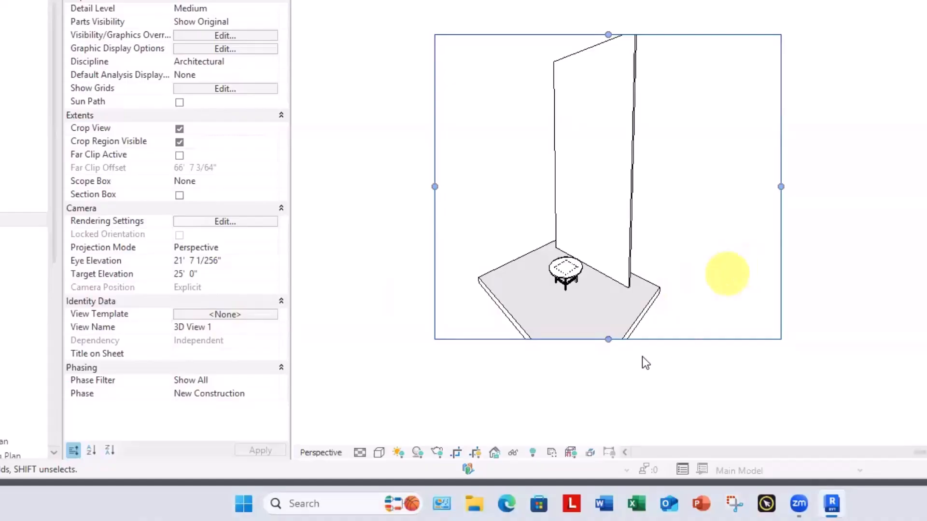
drag(608, 340, 608, 433)
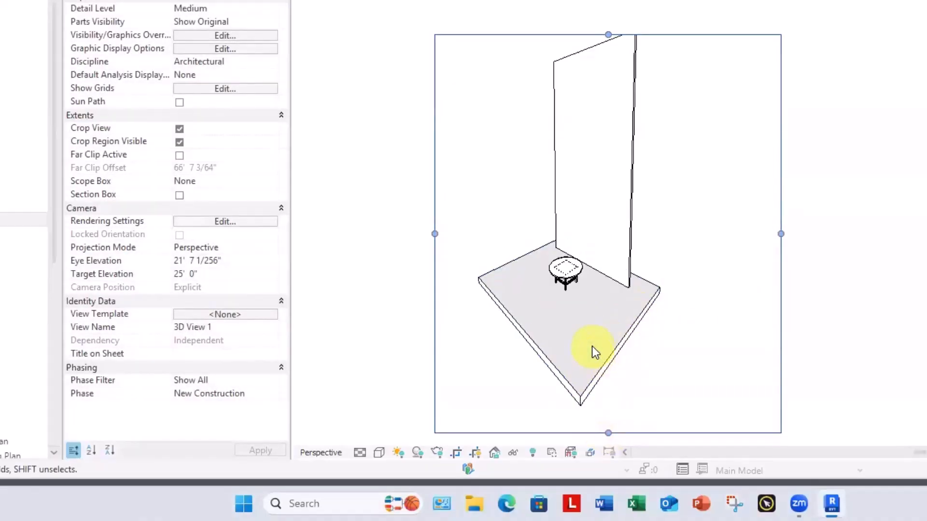
drag(595, 39, 607, 11)
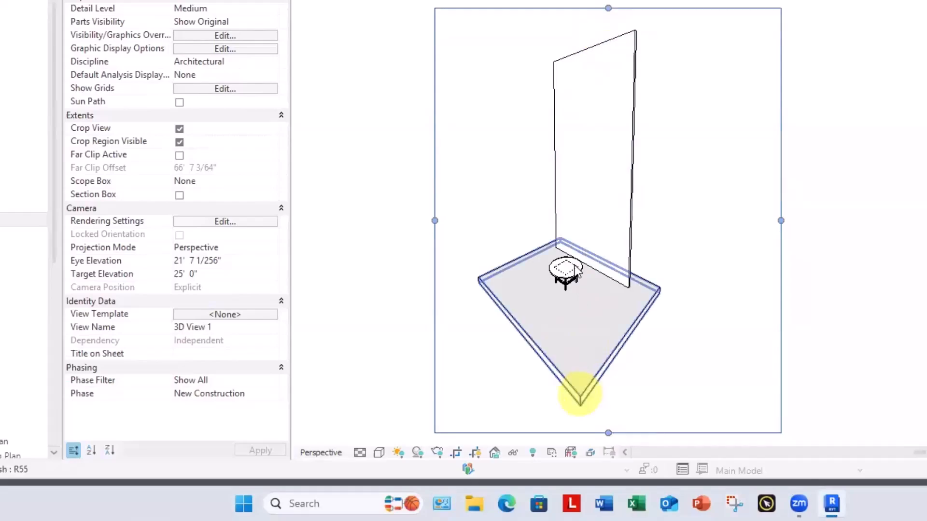
middle_drag(786, 248, 818, 221)
key(Escape)
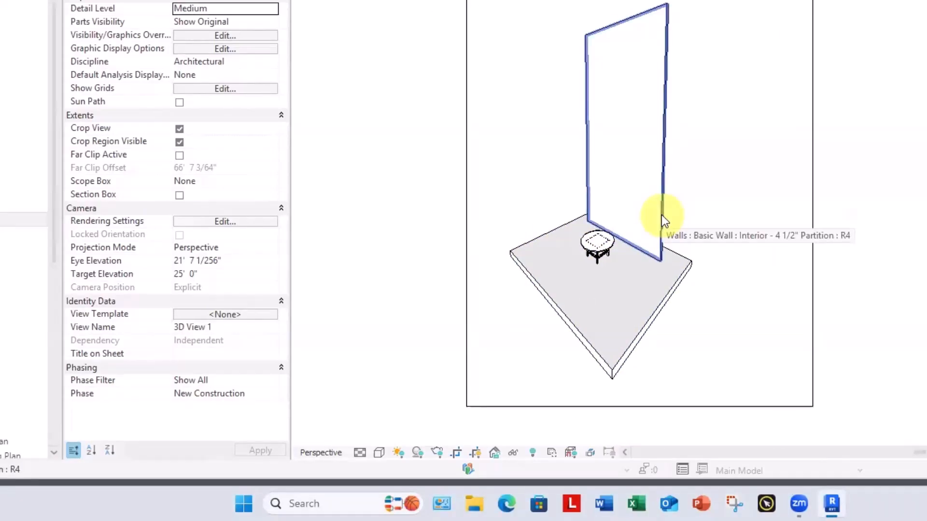
Step: Rewind 3D View 1 to an earlier camera view with the SteeringWheels Rewind tool and close the wheel
key(shift+w)
drag(753, 205, 688, 207)
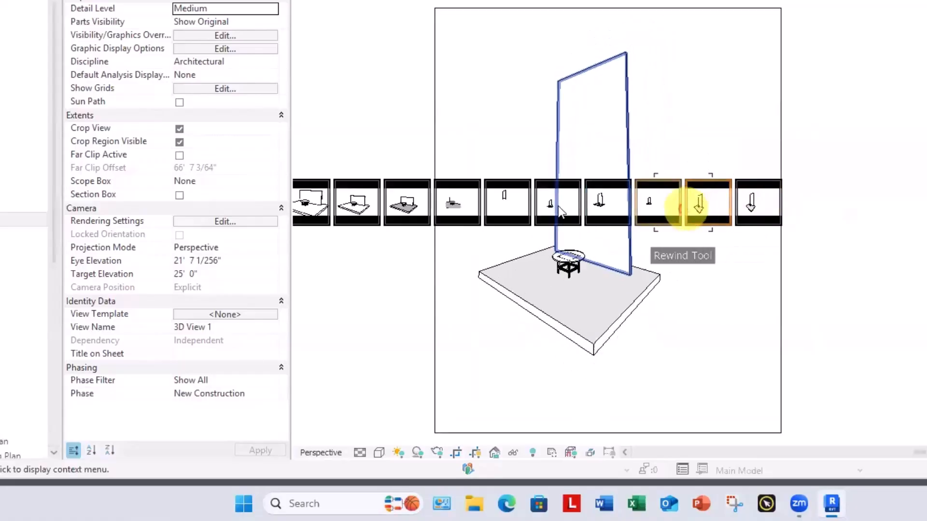
drag(560, 211, 404, 210)
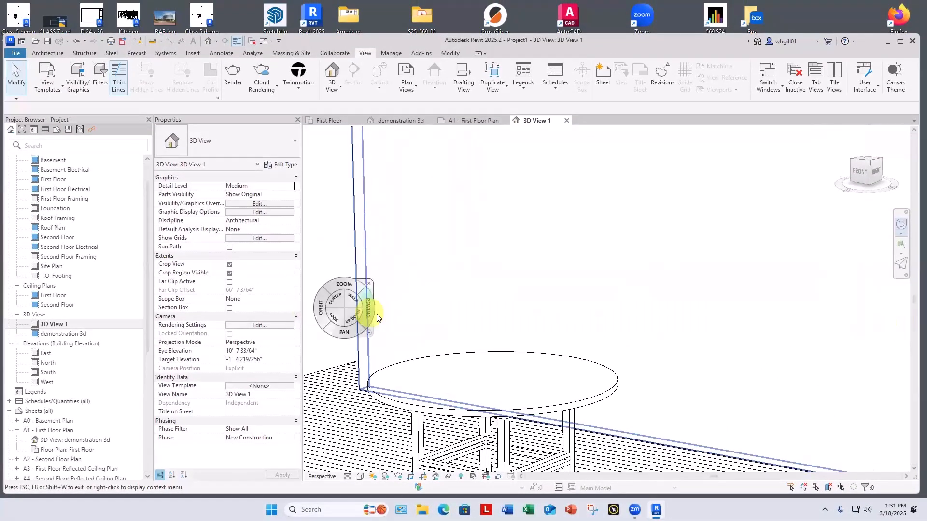
click(369, 282)
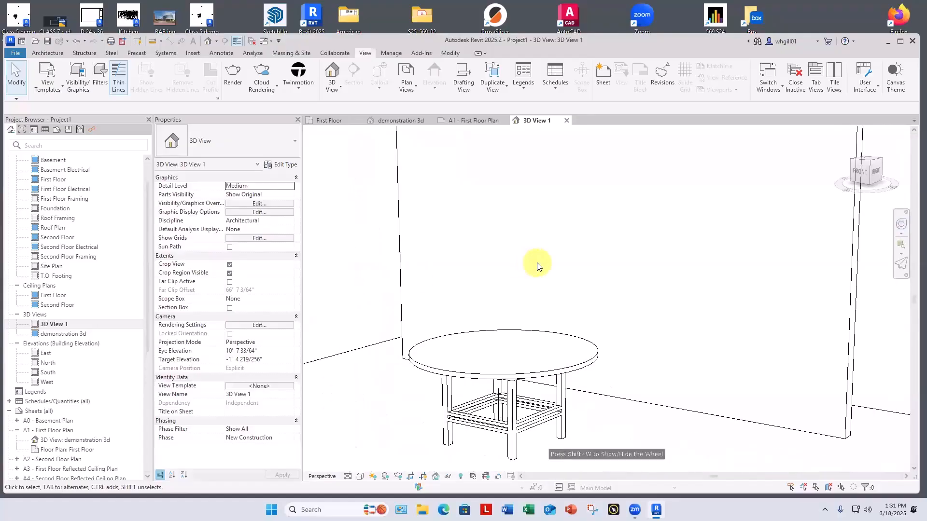
scroll(537, 264, down, 6)
middle_drag(705, 388, 702, 451)
scroll(695, 434, down, 4)
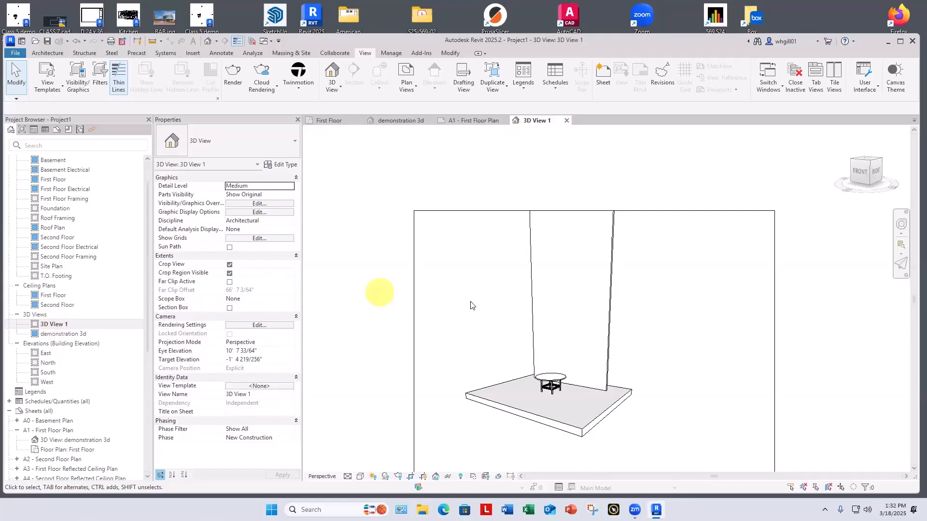
middle_drag(470, 305, 471, 236)
click(555, 314)
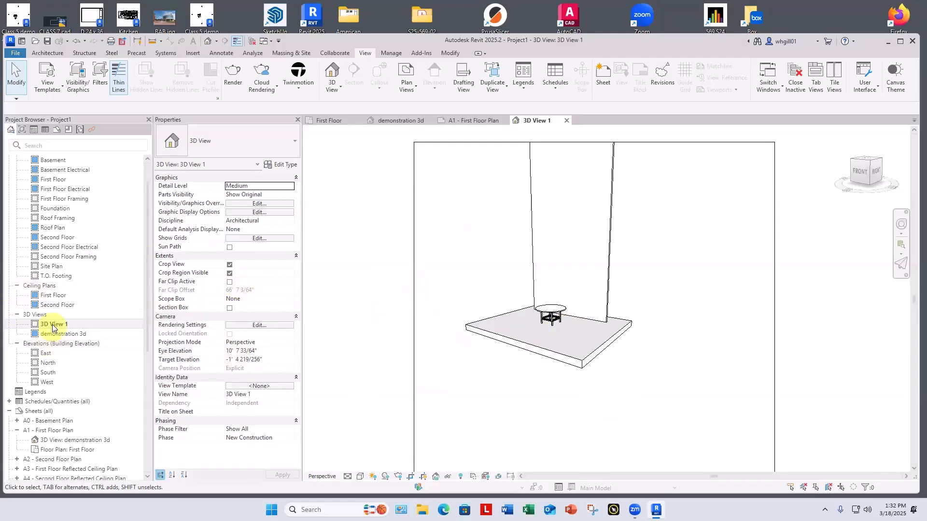
Step: Open the First Floor plan and tile it beside 3D View 1, fitting both views in their windows
click(56, 181)
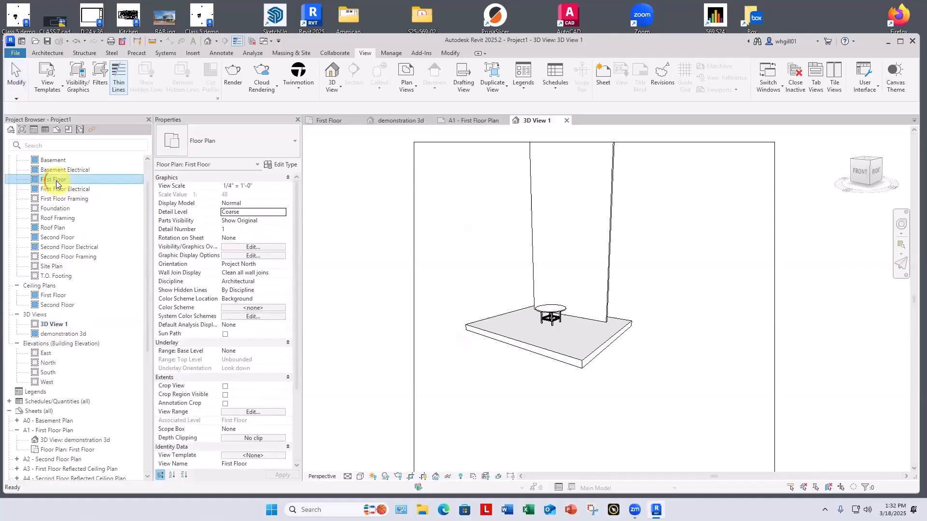
double_click(56, 181)
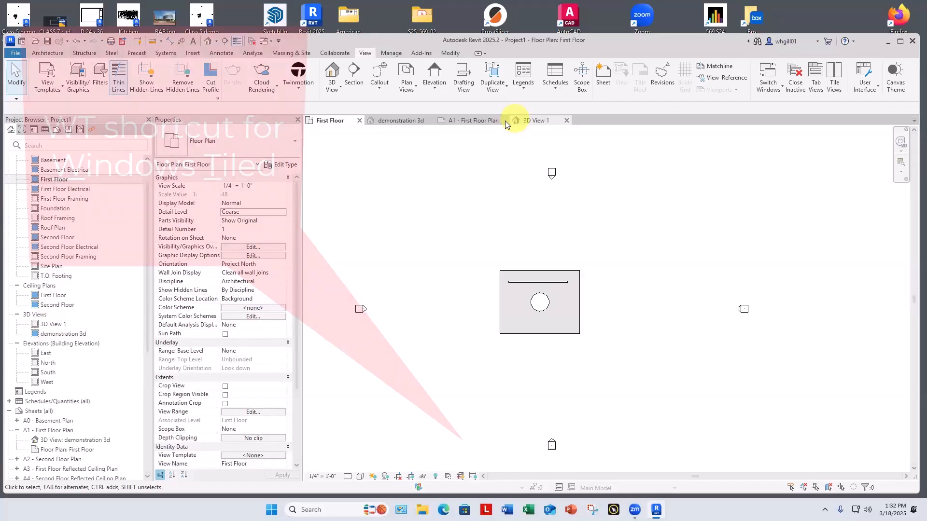
key(w)
key(t)
middle_drag(445, 209, 359, 210)
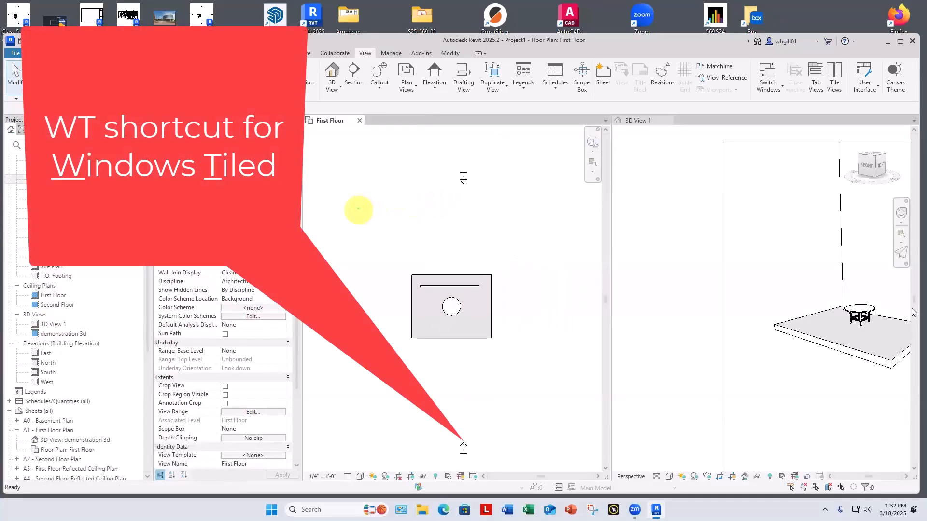
click(709, 283)
scroll(676, 261, down, 5)
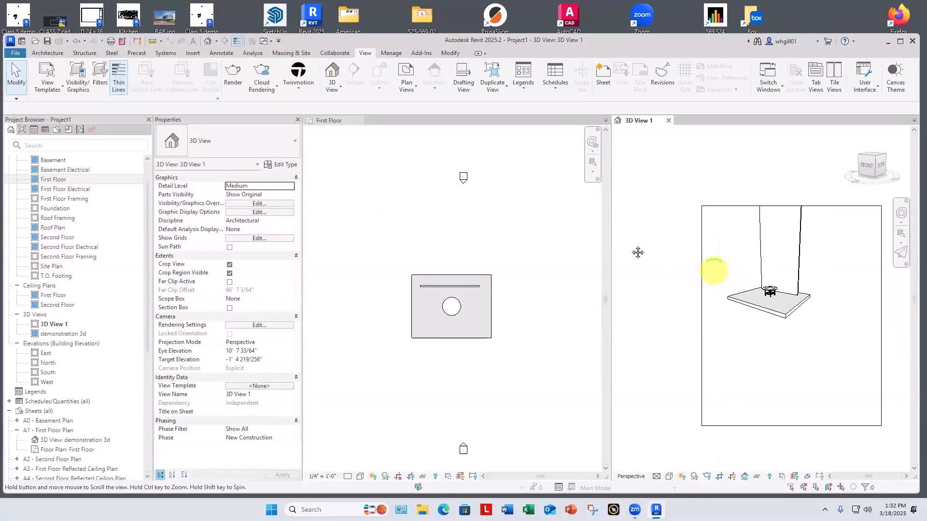
Step: Make the First Floor plan the active view and show 3D View 1's camera in it
click(401, 324)
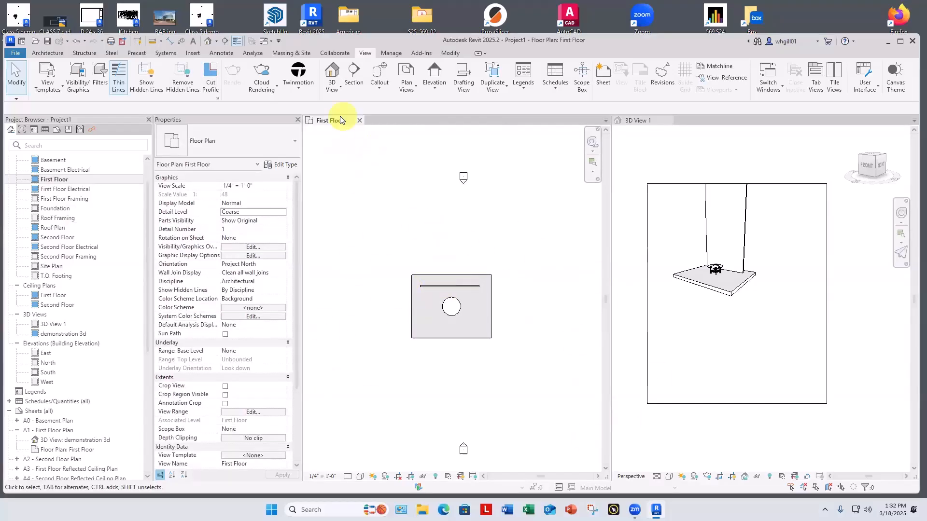
click(641, 120)
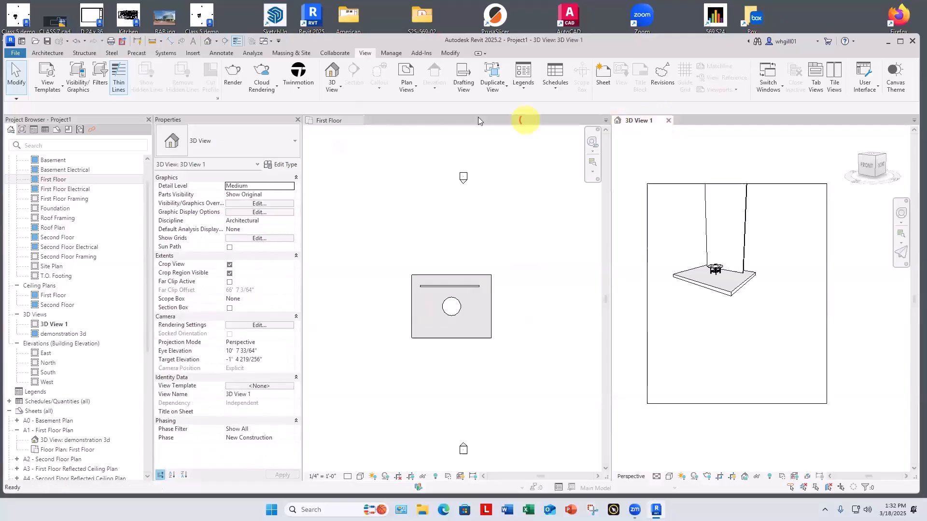
click(323, 121)
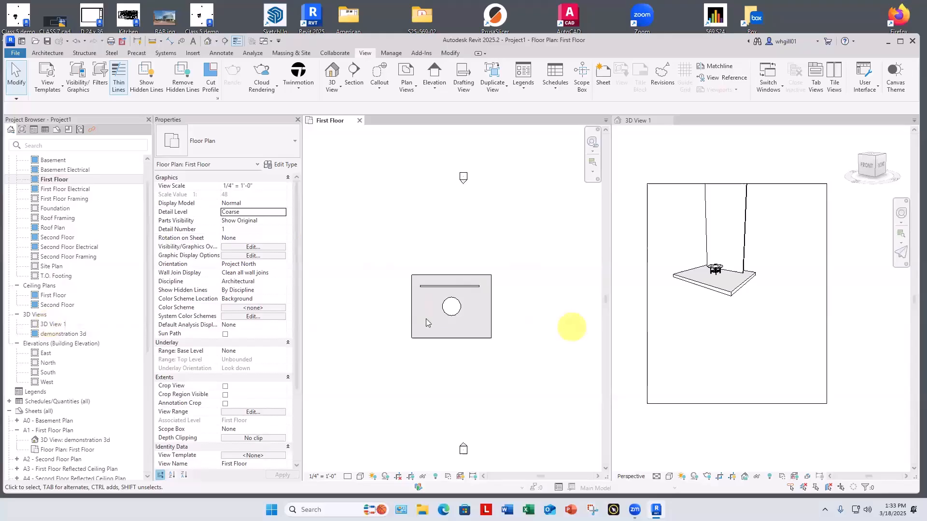
right_click(54, 328)
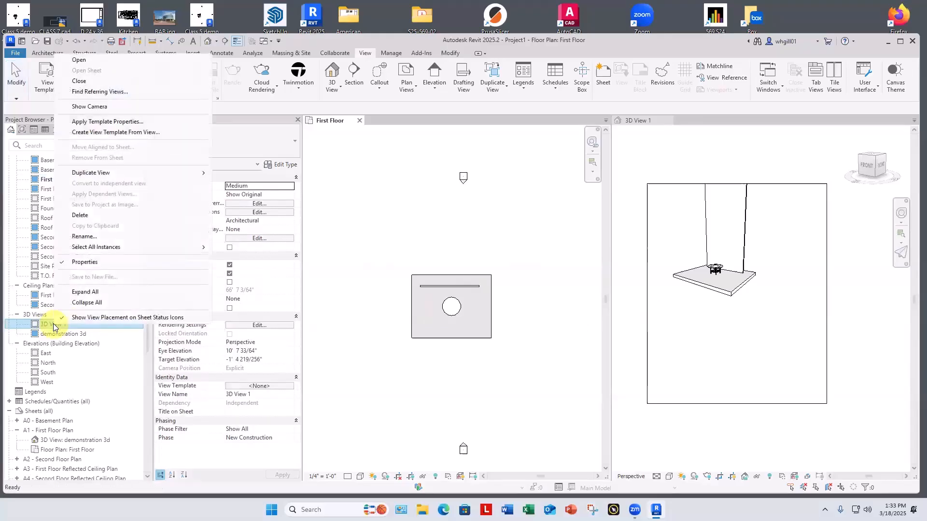
click(96, 107)
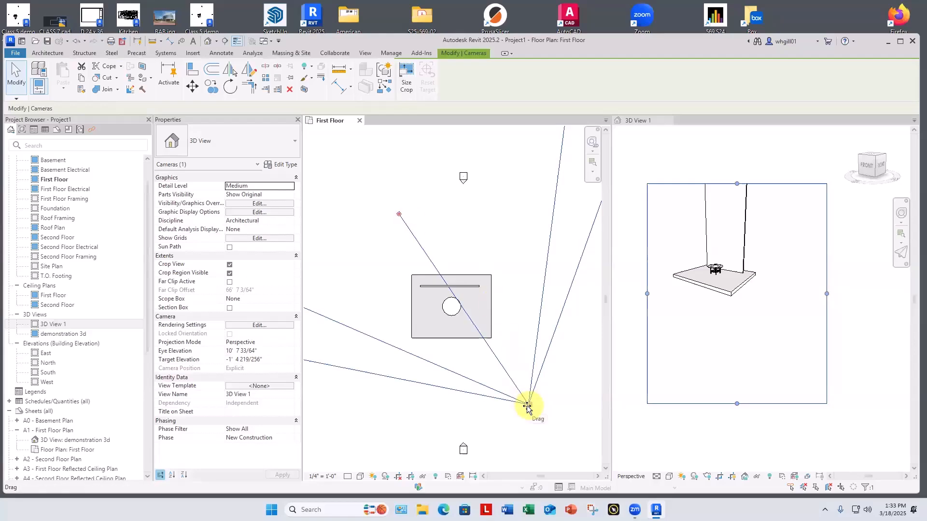
Step: Move 3D View 1's camera in plan to the floor's lower-left corner, aim its target at the round table's center, and close 3D View 1
drag(527, 406, 453, 415)
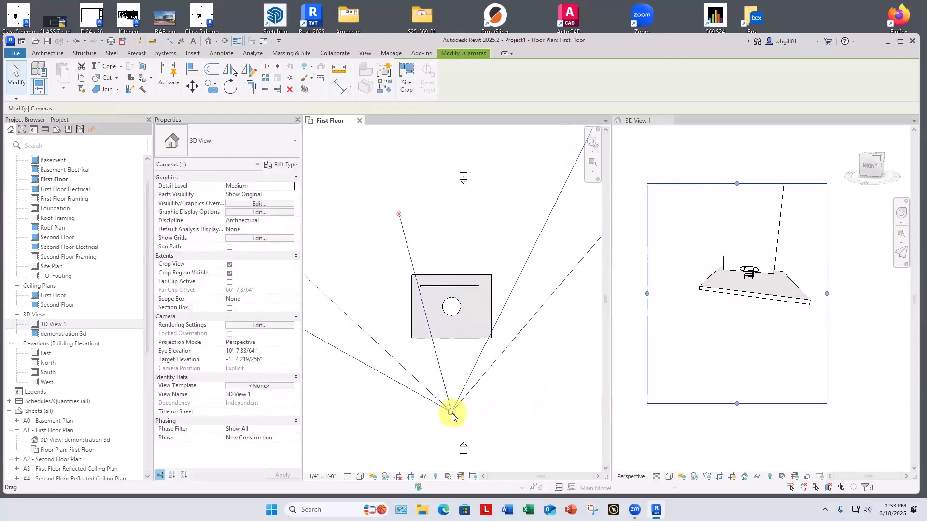
drag(399, 214, 454, 217)
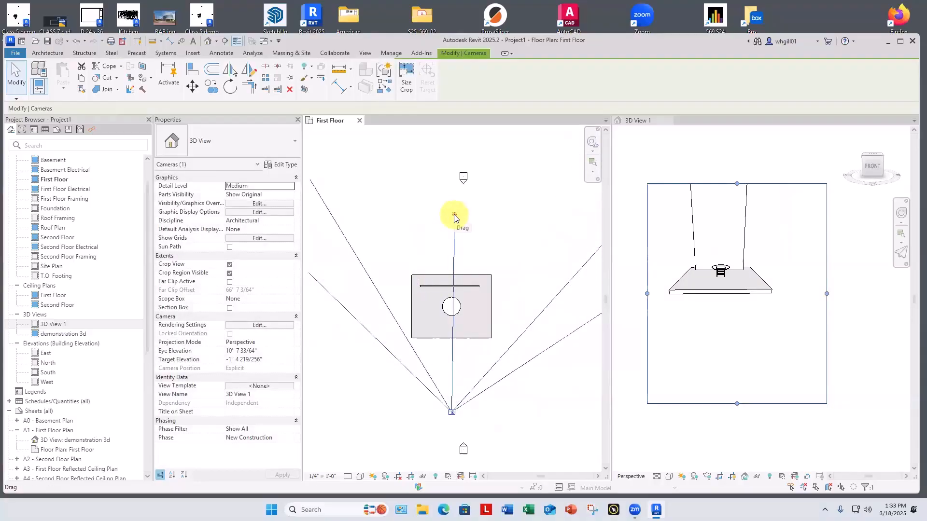
drag(451, 412, 358, 393)
drag(453, 215, 451, 306)
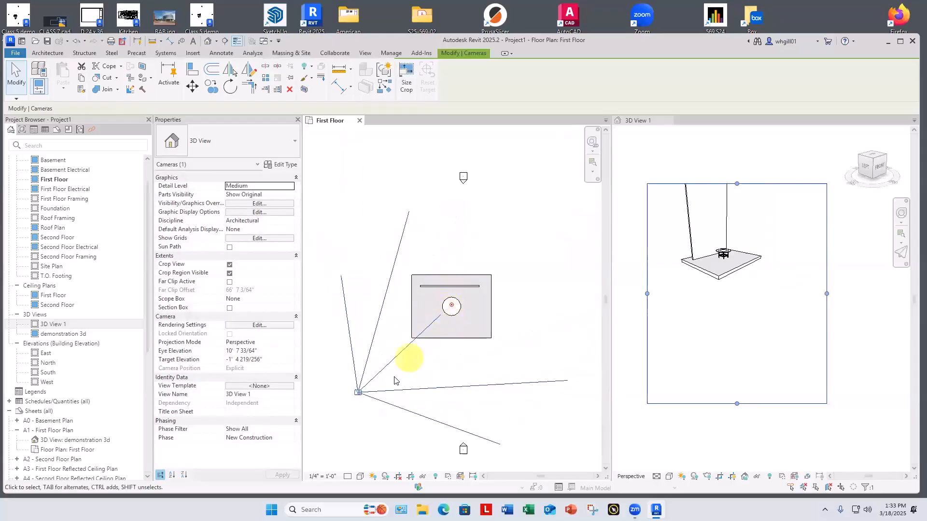
drag(358, 391, 411, 338)
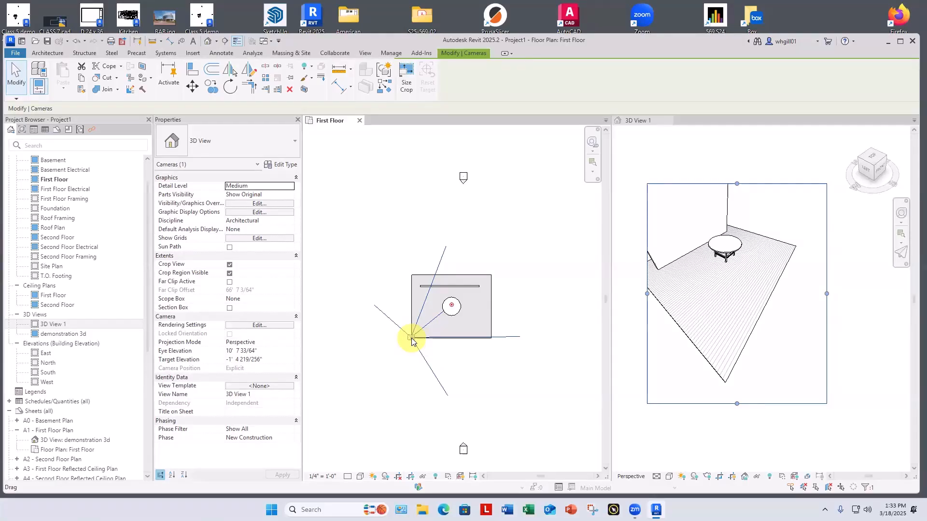
key(Escape)
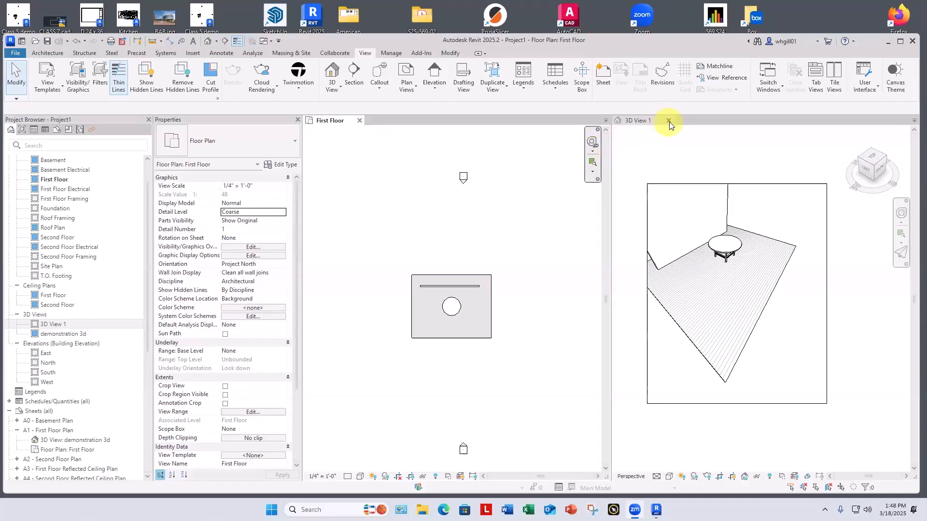
click(669, 121)
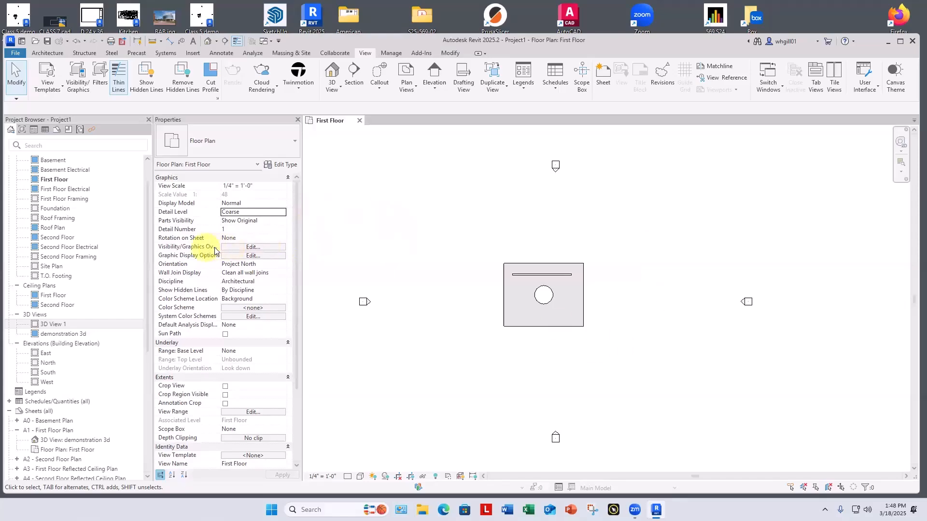
Step: Examine the First Floor plan's Sun Settings through the Lighting section of Graphic Display Options, and close both dialogs without changes
click(244, 256)
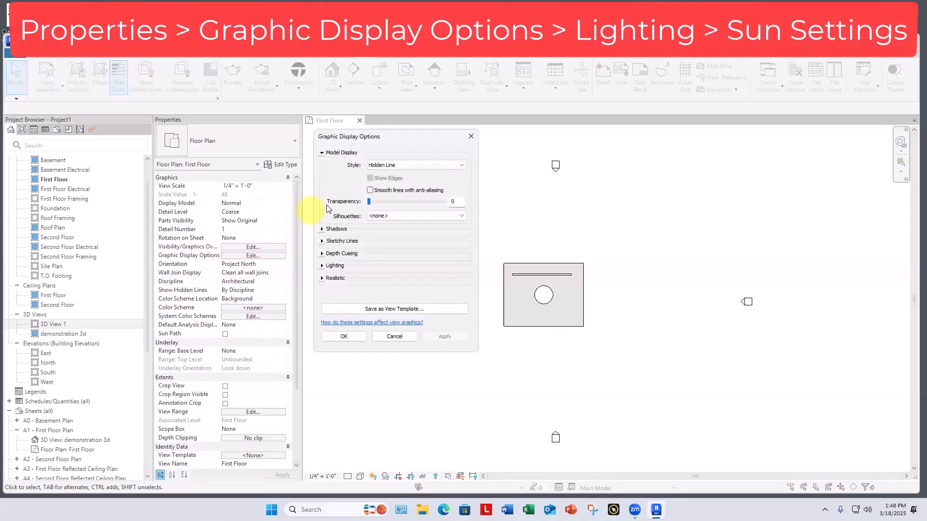
click(322, 265)
click(451, 291)
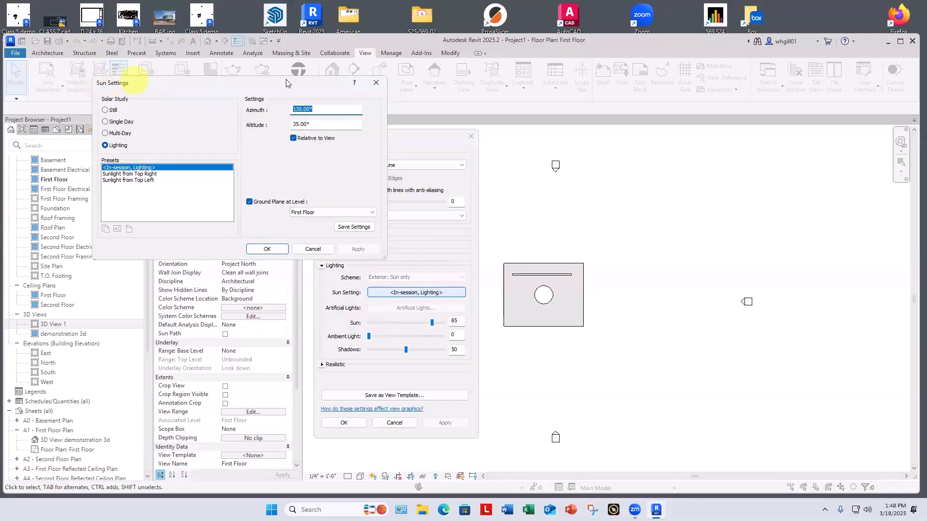
click(375, 82)
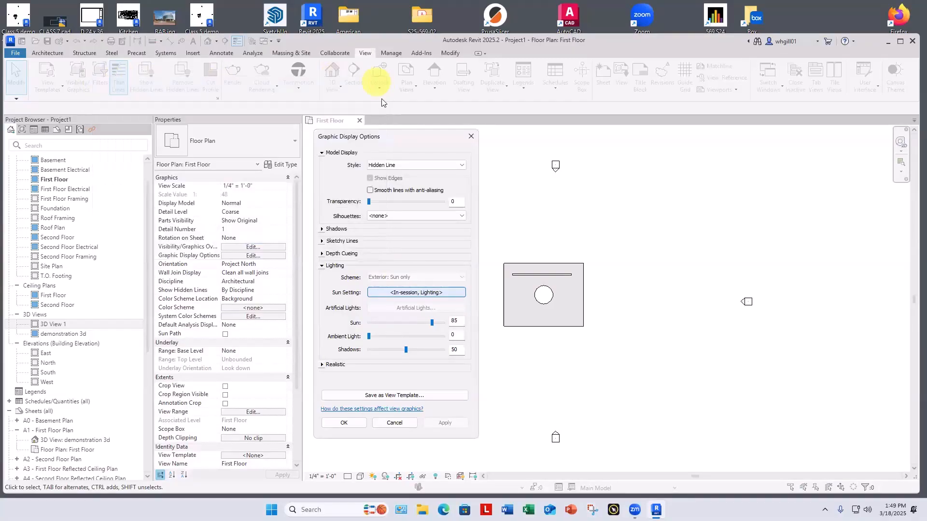
click(470, 137)
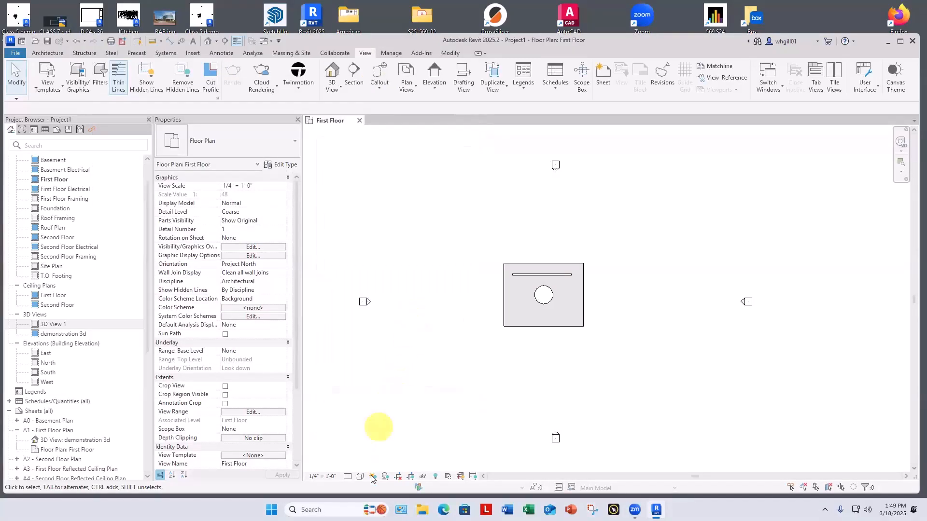
Step: Revisit the First Floor plan's Sun Settings through Graphic Display Options, dismissing the save reminder, and leave both dialogs without changing any settings
click(361, 480)
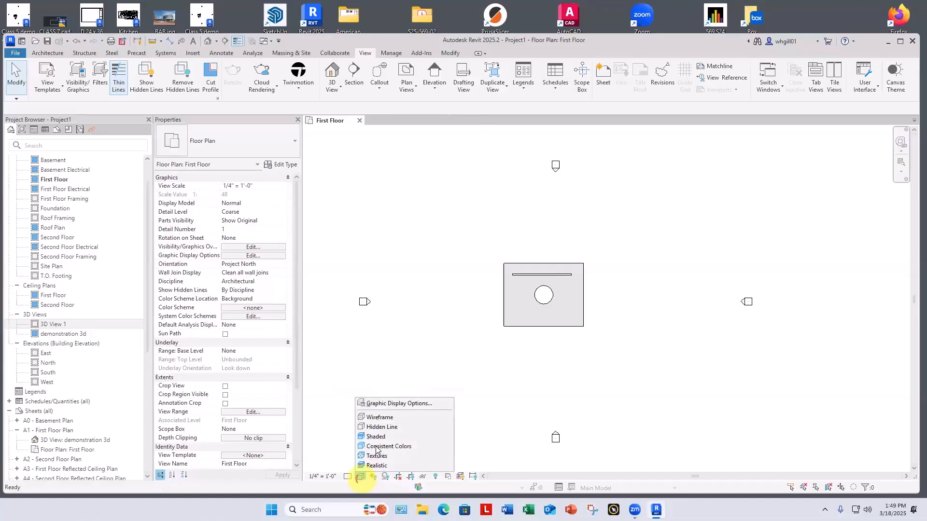
click(387, 403)
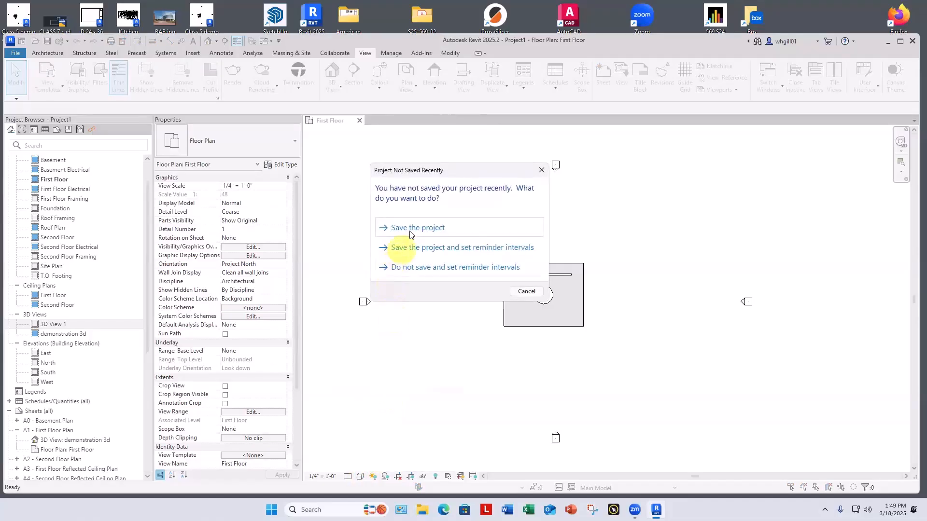
click(541, 170)
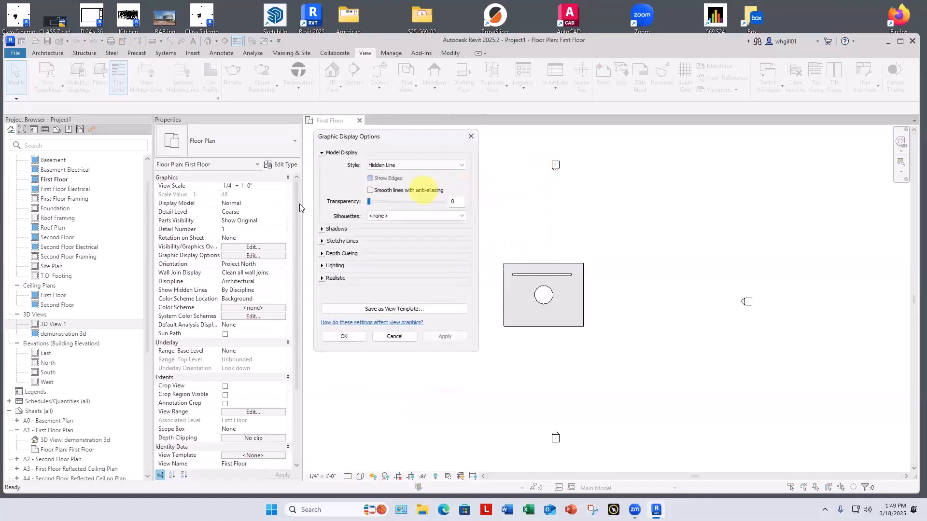
click(322, 266)
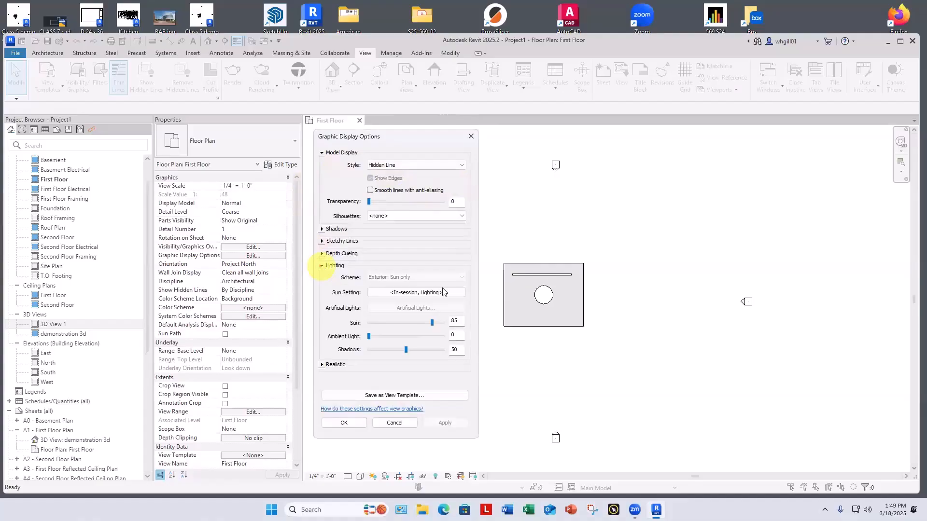
click(456, 295)
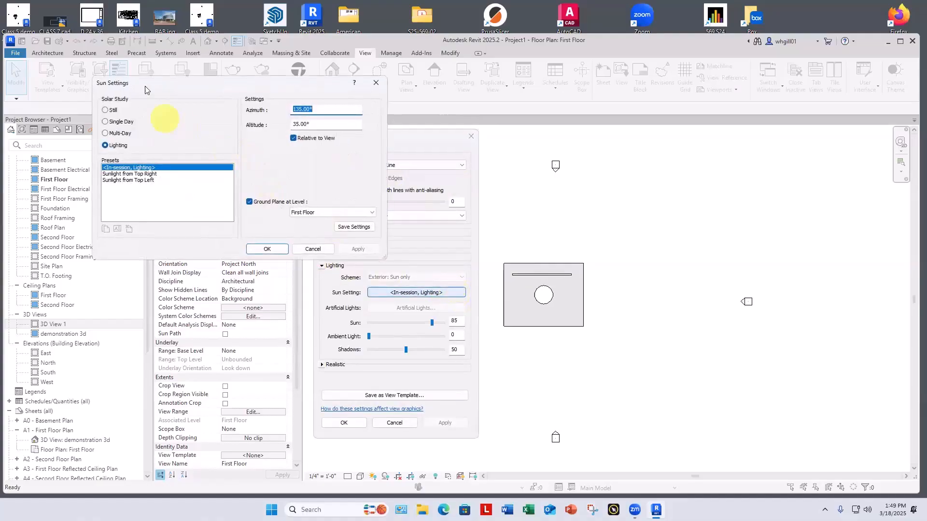
click(267, 249)
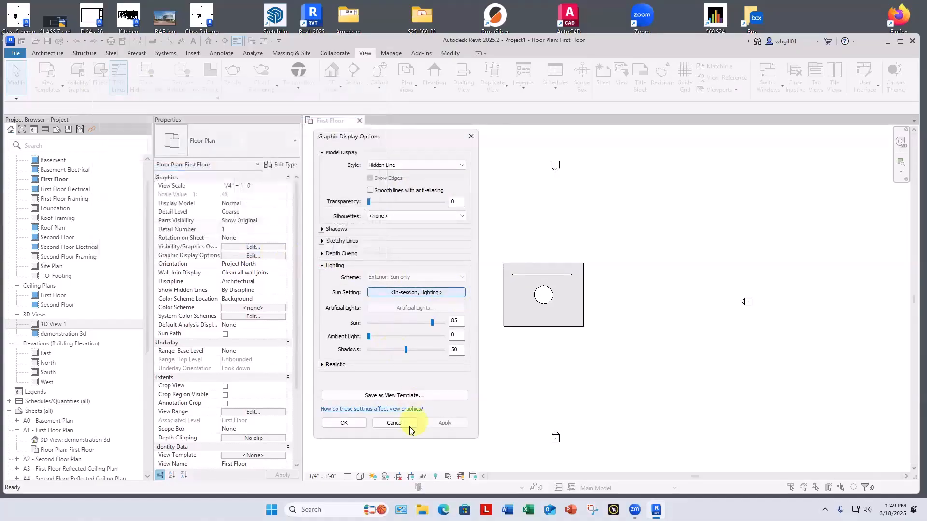
click(382, 422)
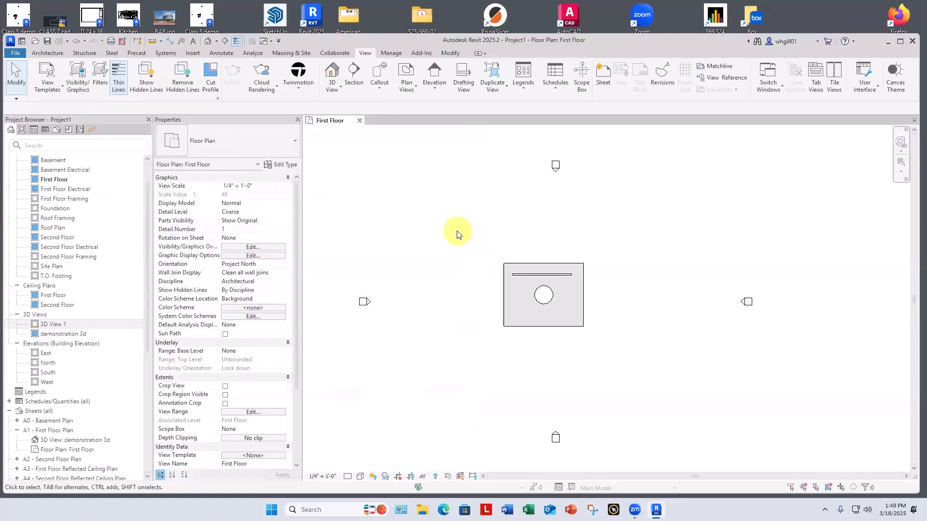
Step: Turn off Relative to View for the First Floor plan's Lighting solar study, and briefly switch the plan's shadows on and off
key(s)
key(u)
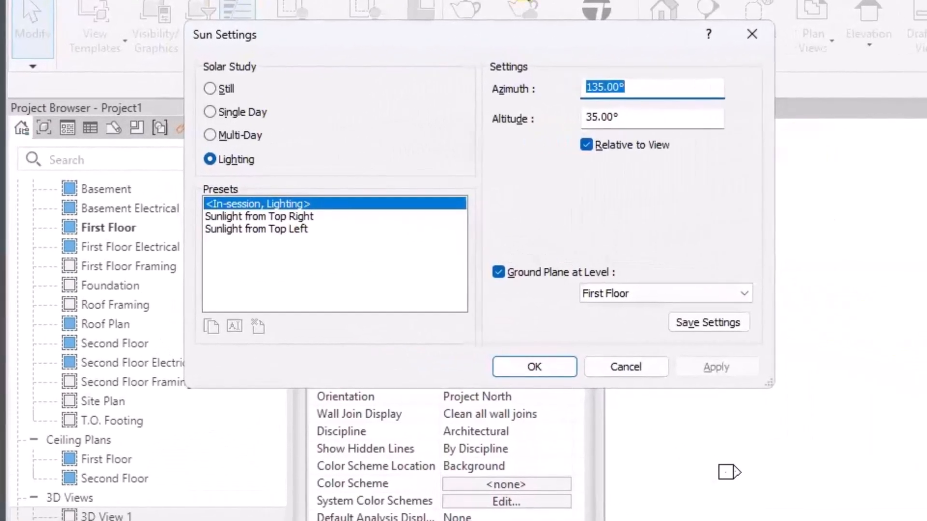
drag(538, 37, 685, 153)
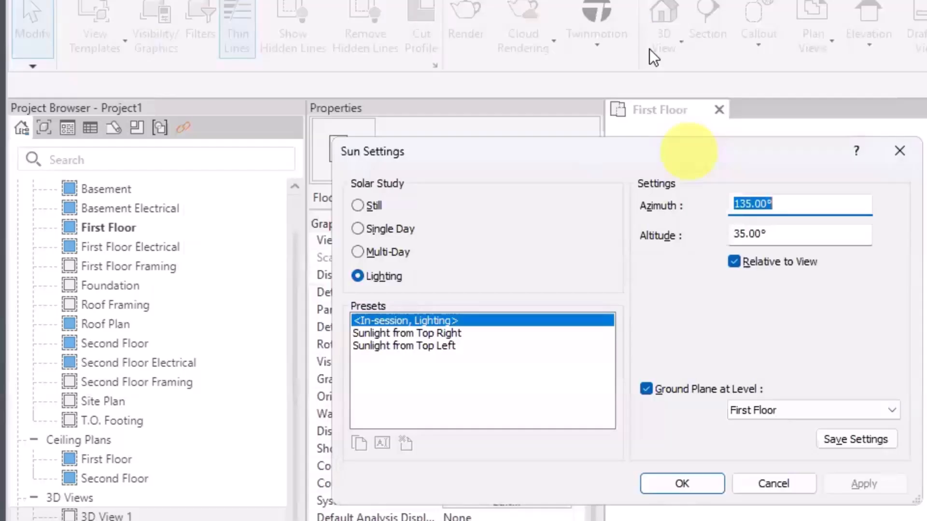
click(731, 262)
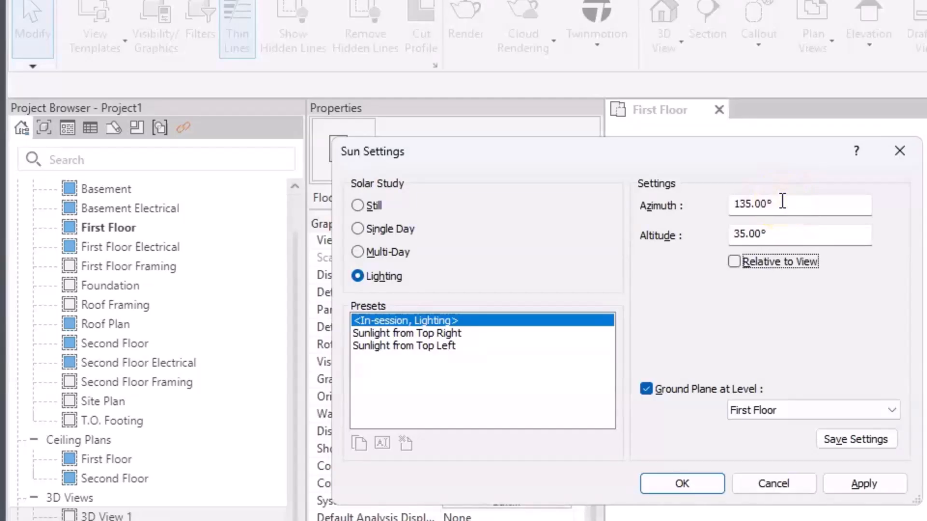
click(852, 203)
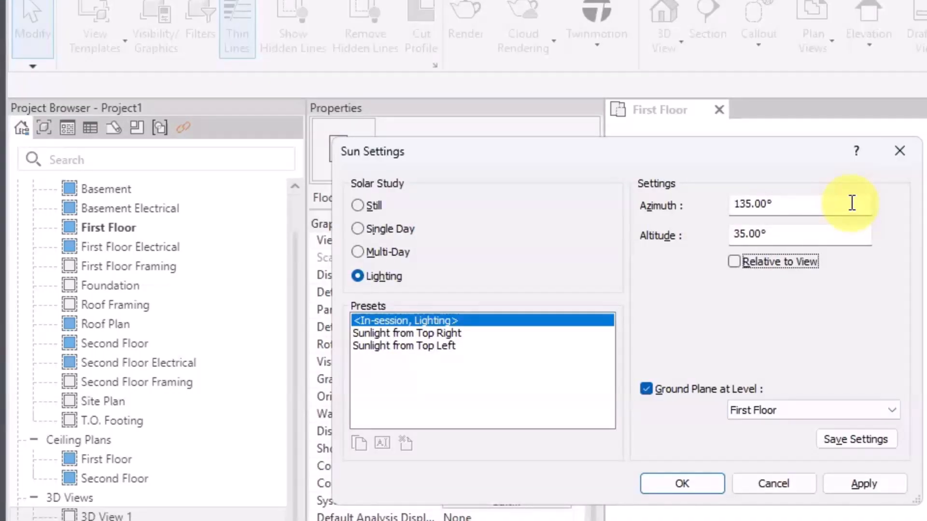
click(358, 204)
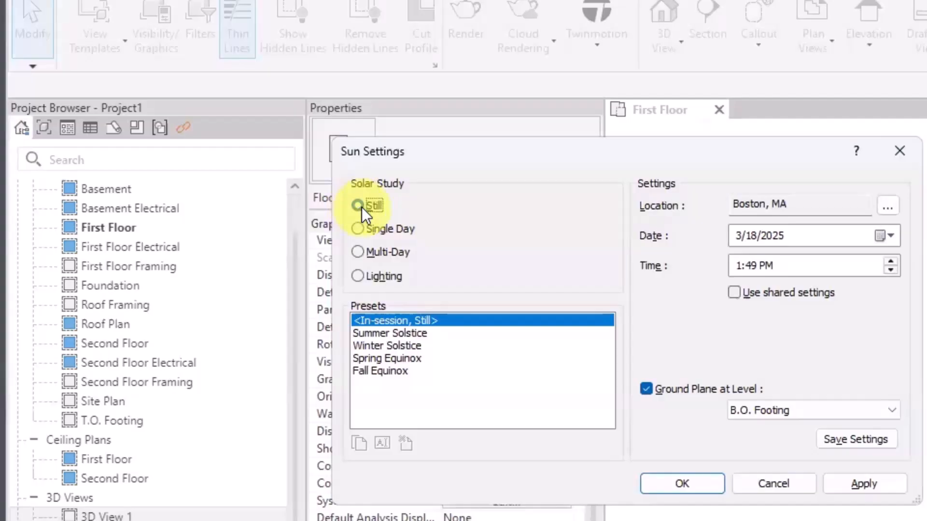
click(358, 275)
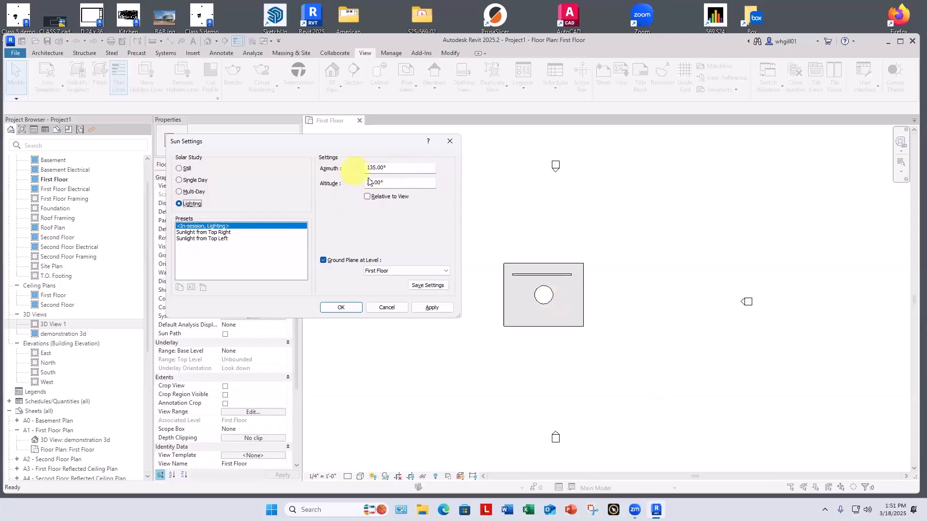
click(338, 307)
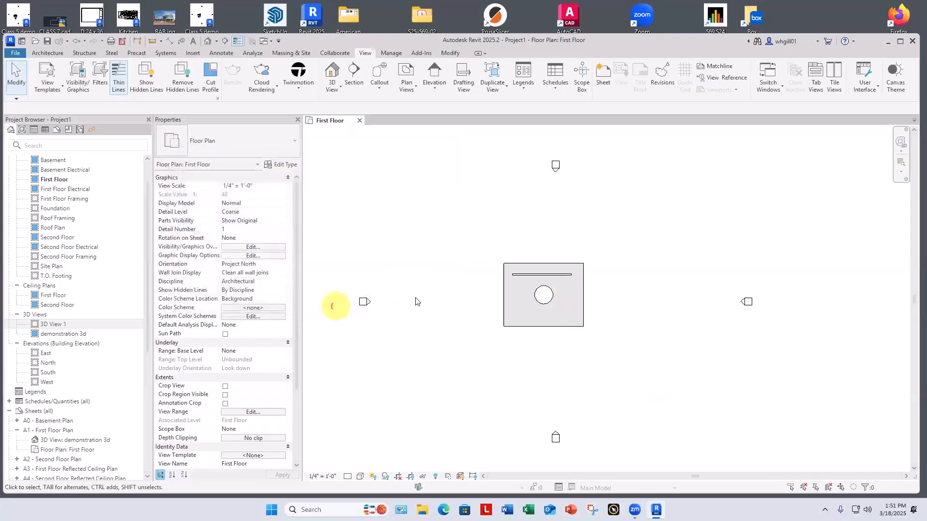
click(386, 476)
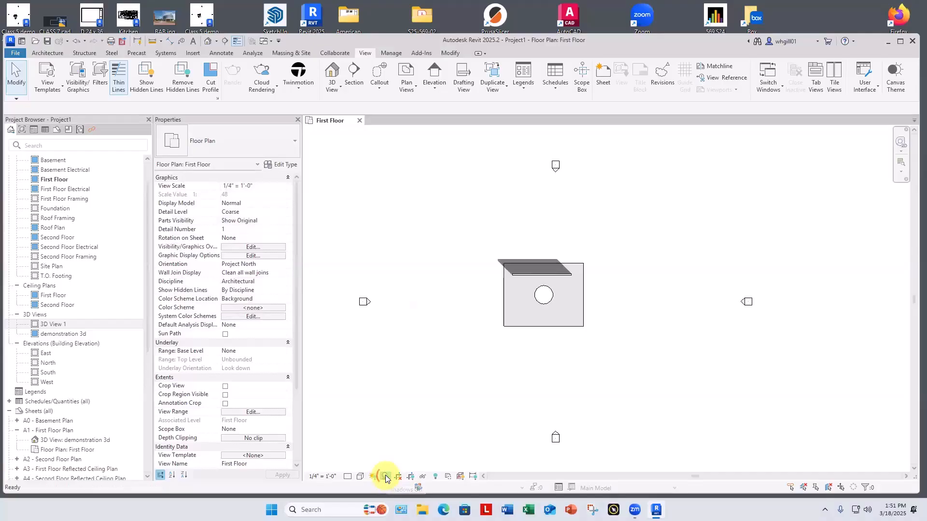
click(385, 476)
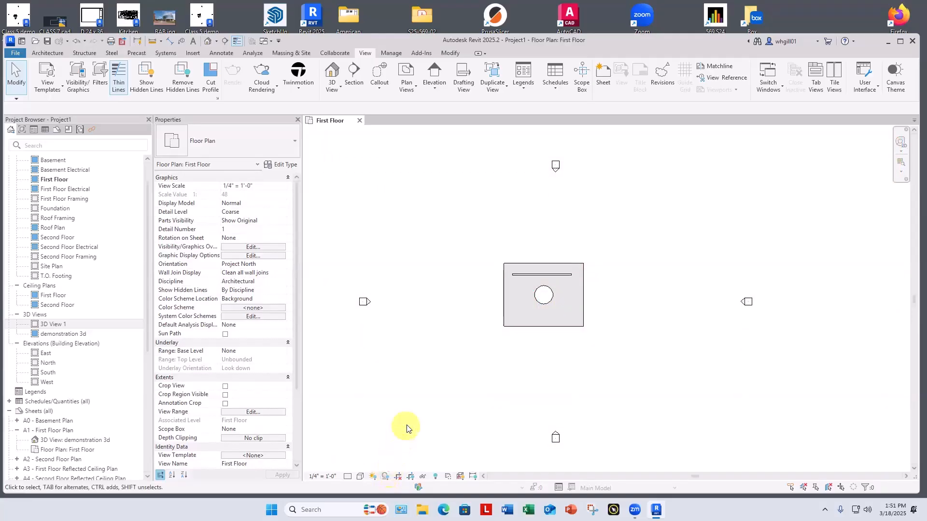
Step: Open 3D View 1, turn off Relative to View for its Lighting solar study, and switch its shadows on
click(54, 333)
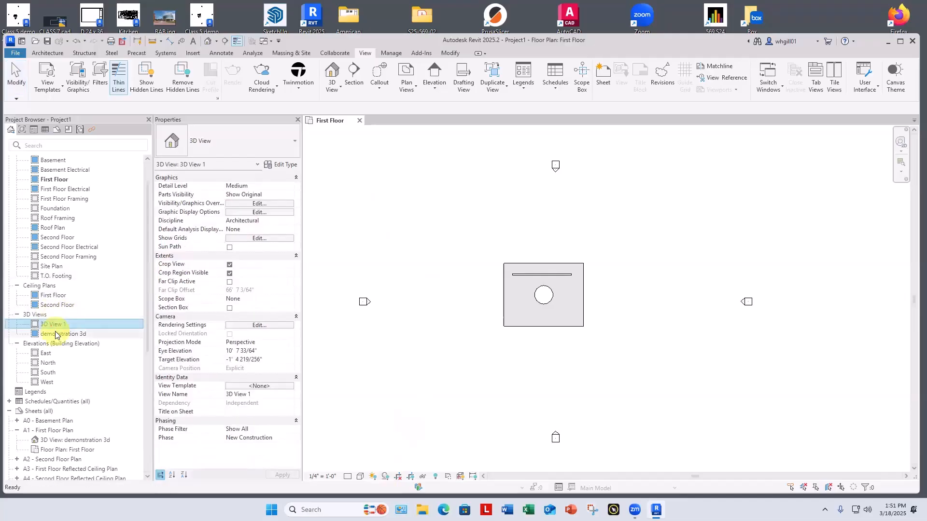
double_click(55, 325)
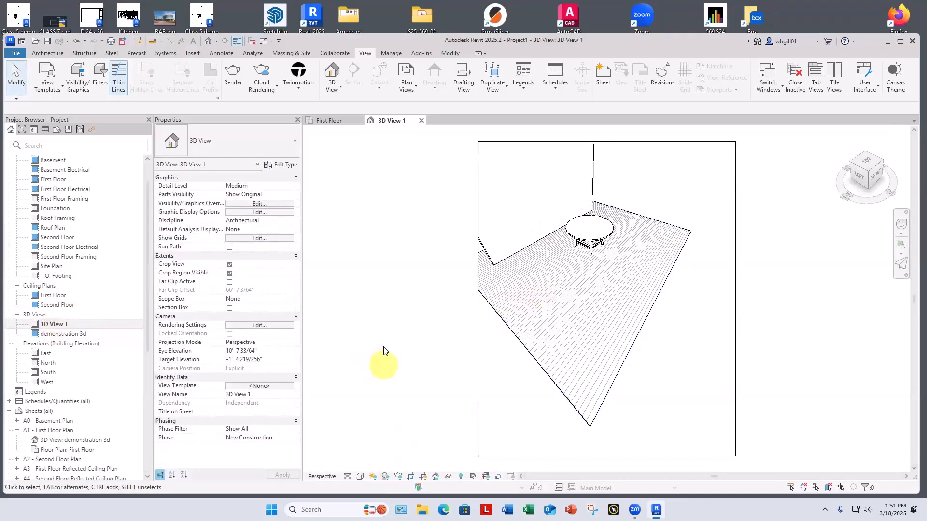
key(s)
key(u)
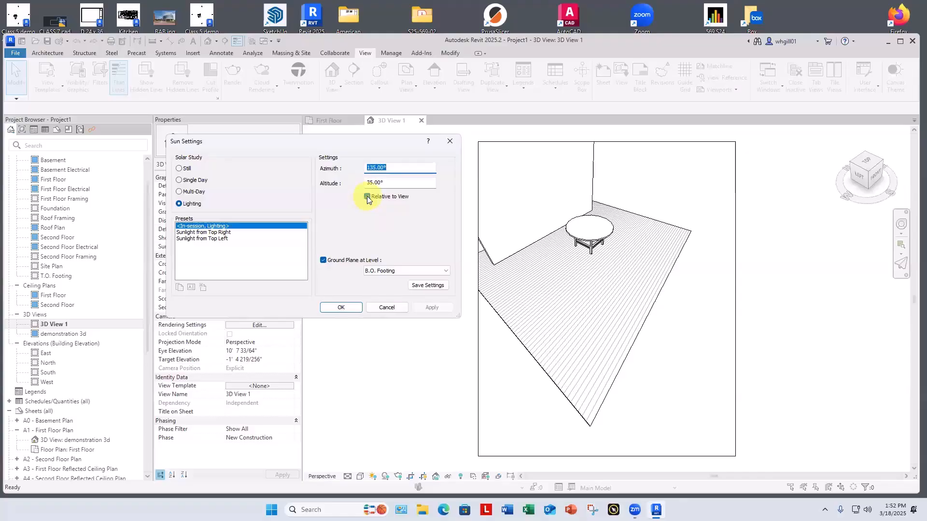
click(367, 196)
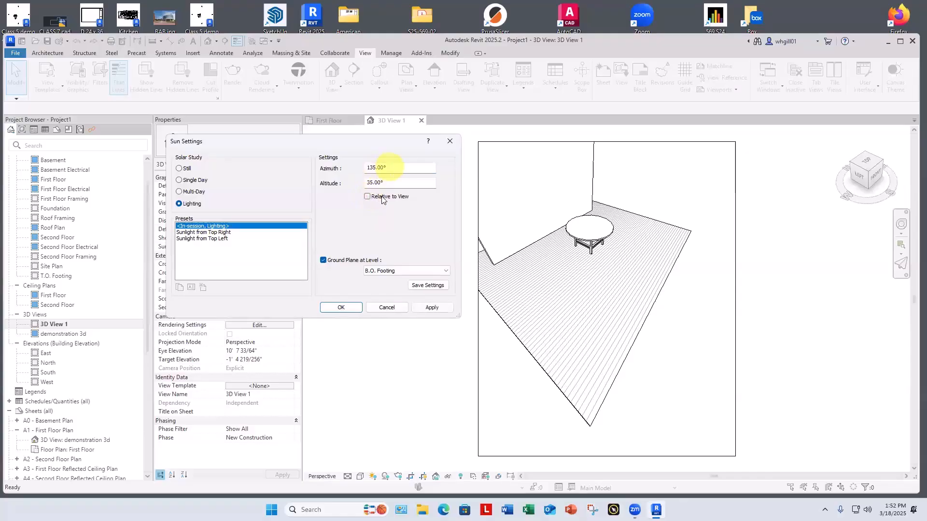
click(431, 308)
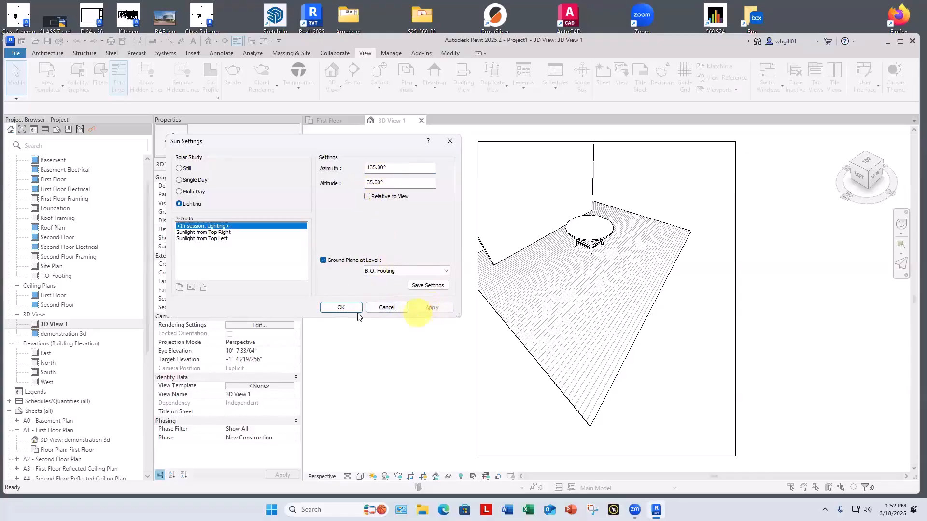
click(341, 308)
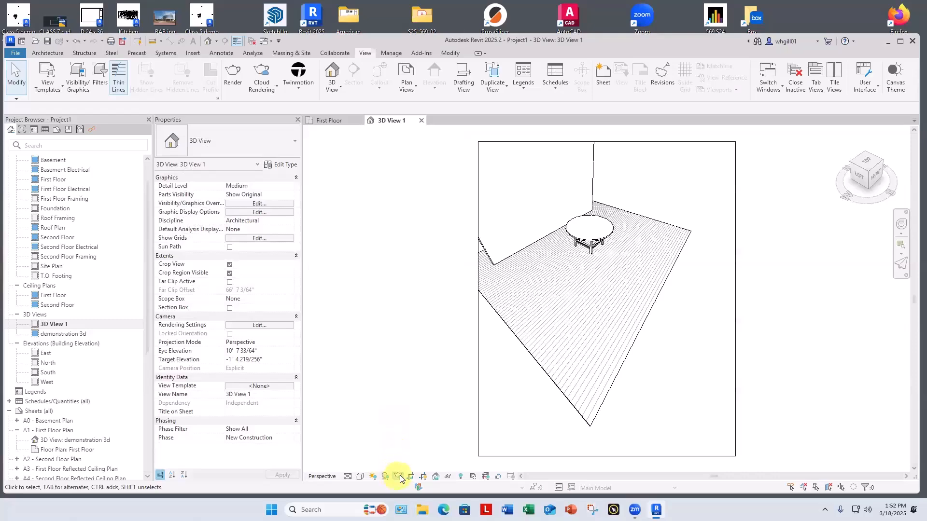
click(386, 476)
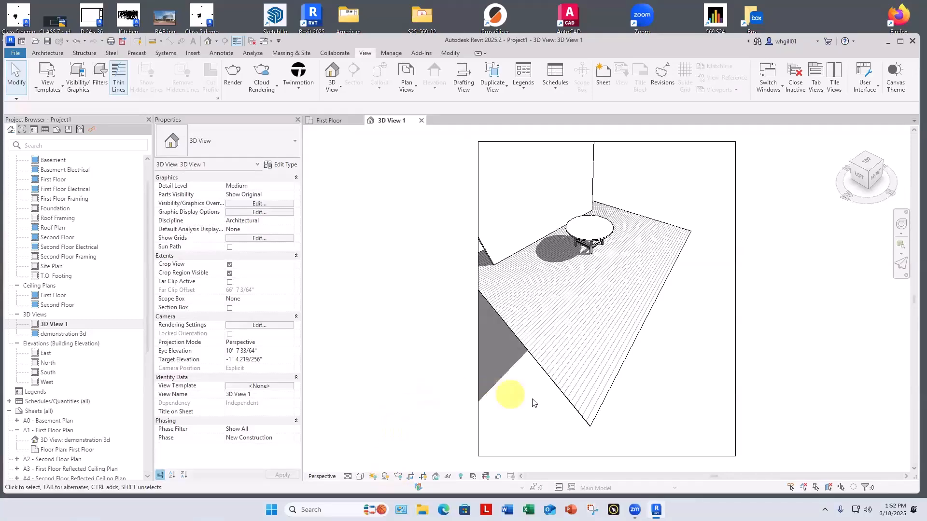
Step: Orbit 3D View 1 toward the front and widen its crop region by extending the left edge outward past the floor
shift+middle_drag(529, 405, 504, 297)
click(504, 296)
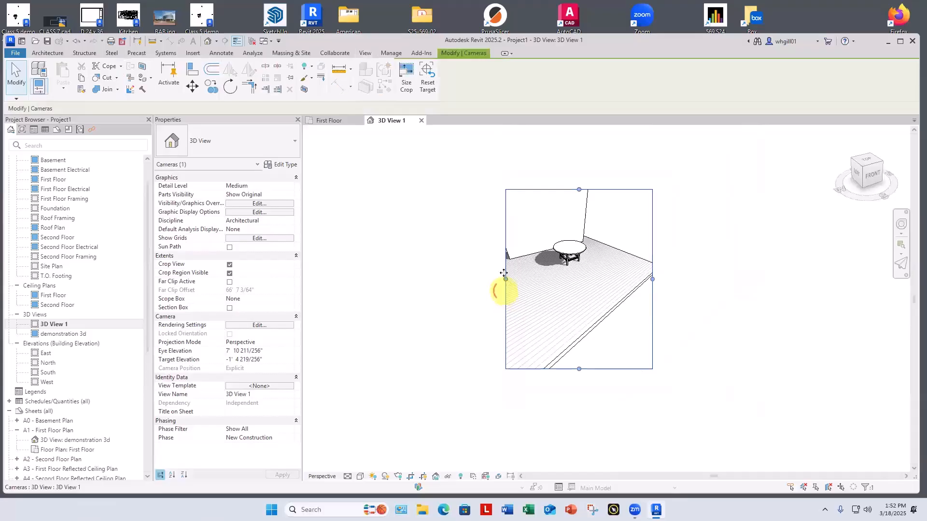
drag(506, 279, 440, 279)
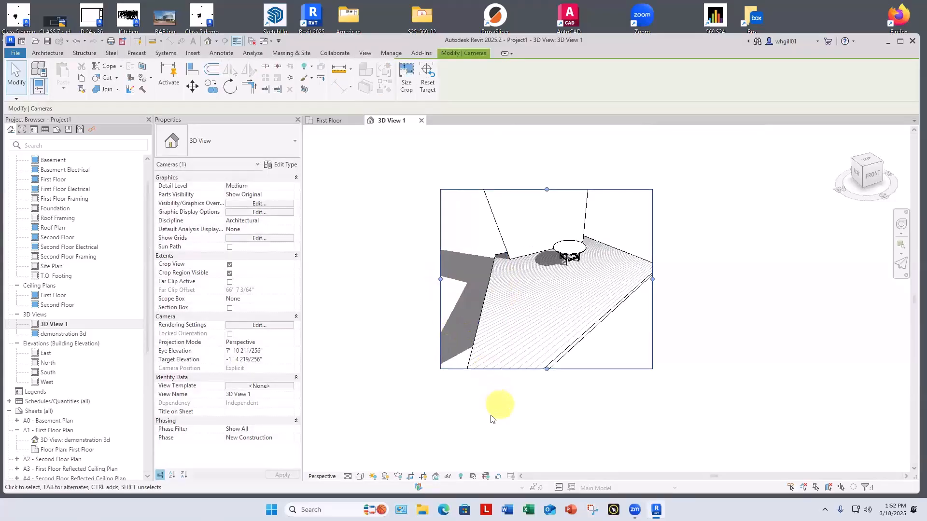
Step: Change 3D View 1's projection mode to Orthographic
click(265, 344)
click(289, 343)
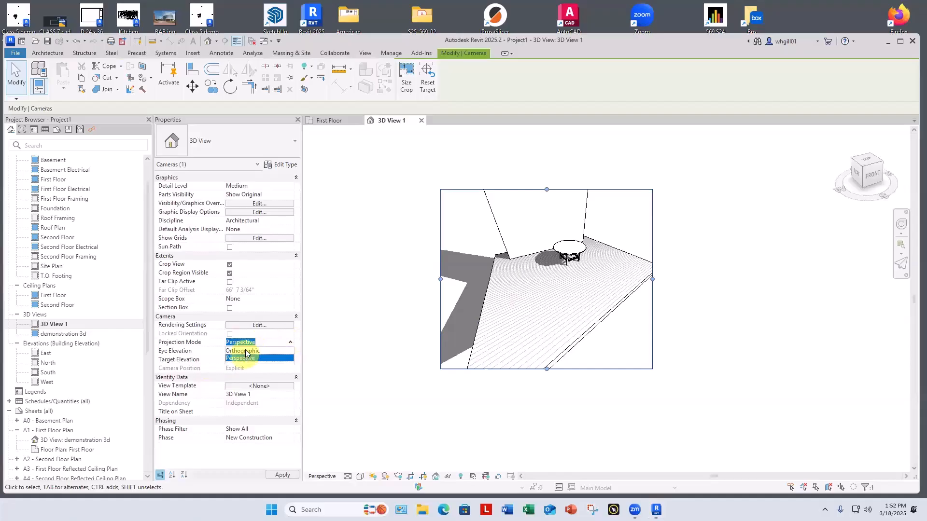
click(248, 351)
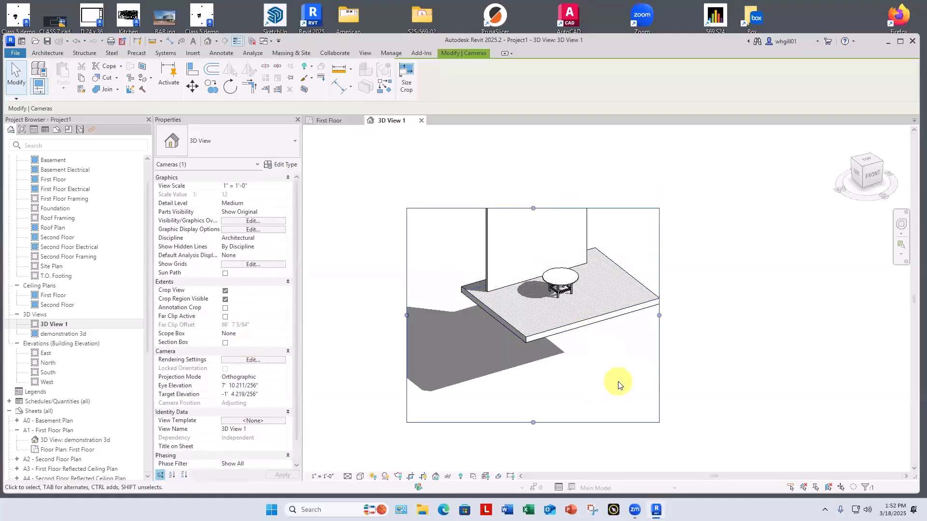
Step: Set the sun's ground plane in 3D View 1 to the First Floor level and apply it
mouse_move(586, 351)
shift+middle_down()
mouse_move(523, 380)
mouse_move(534, 350)
mouse_move(623, 276)
mouse_move(664, 261)
mouse_move(625, 345)
mouse_move(596, 364)
shift+middle_up()
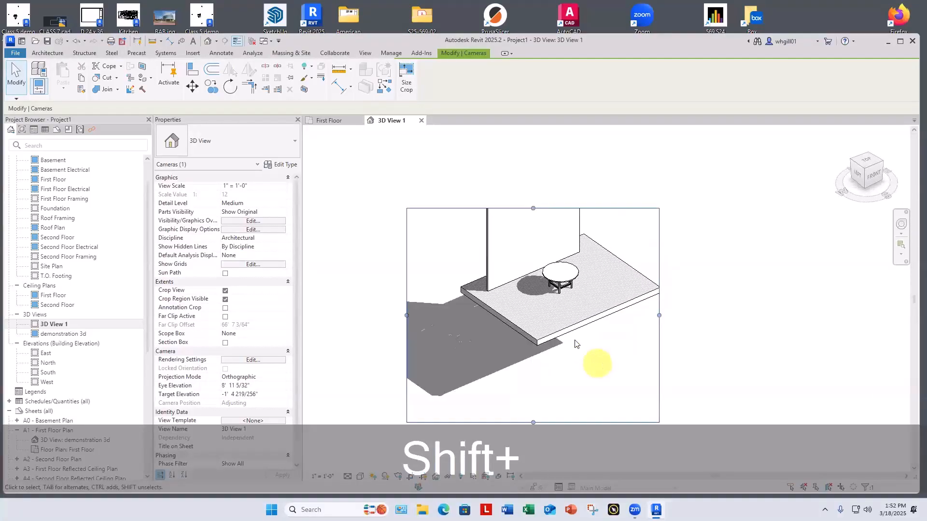
key(s)
key(u)
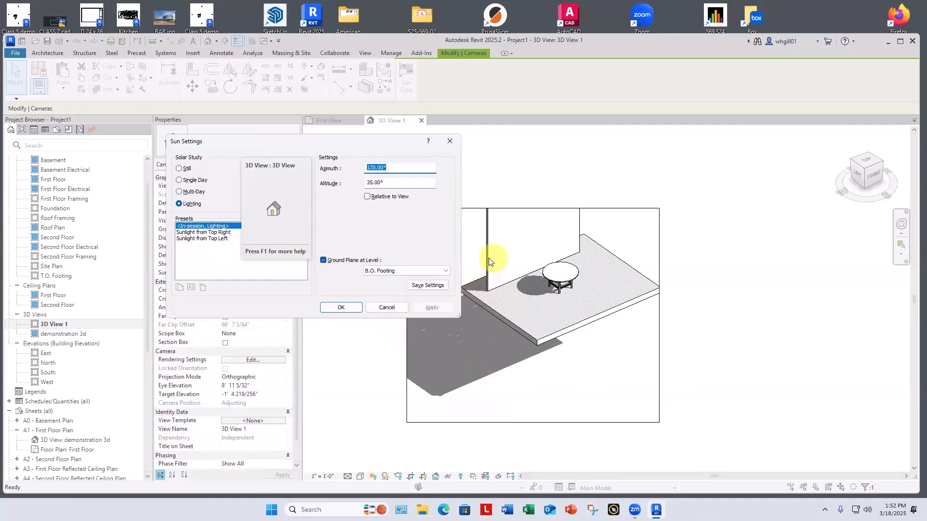
click(387, 271)
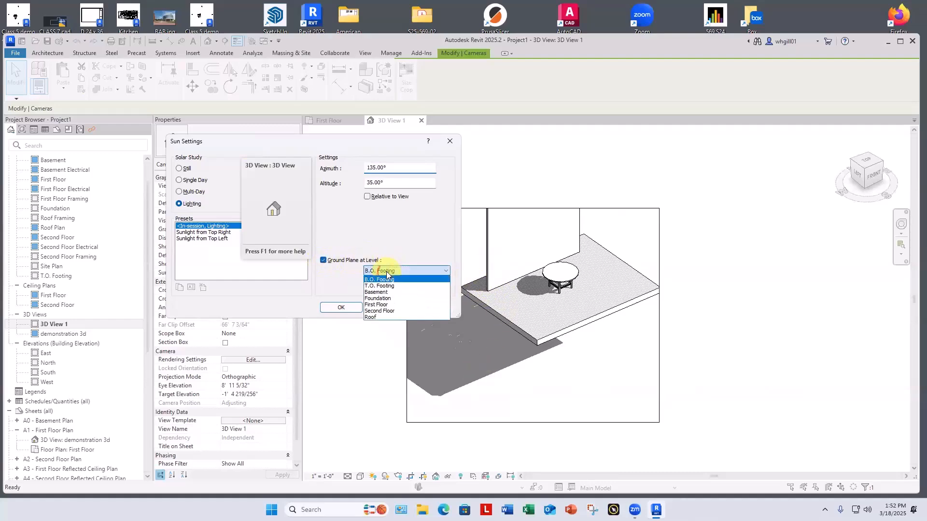
click(381, 306)
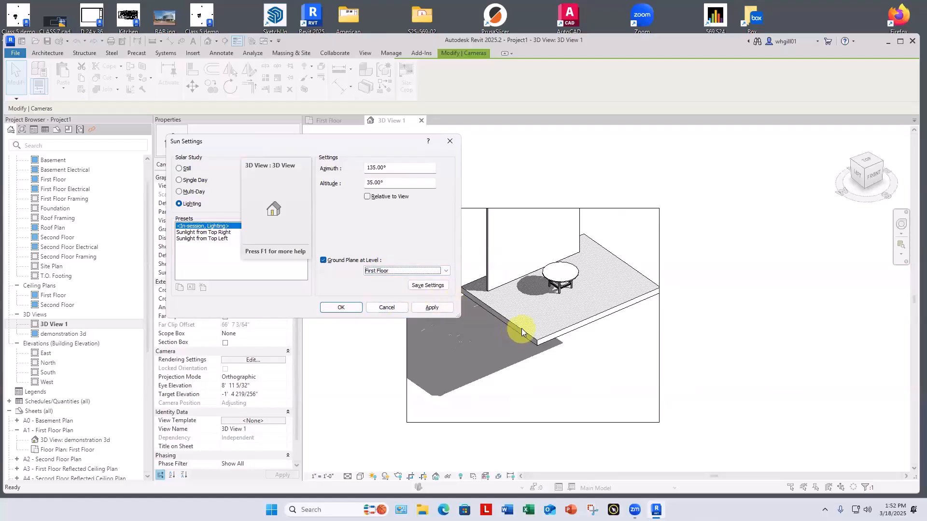
click(430, 307)
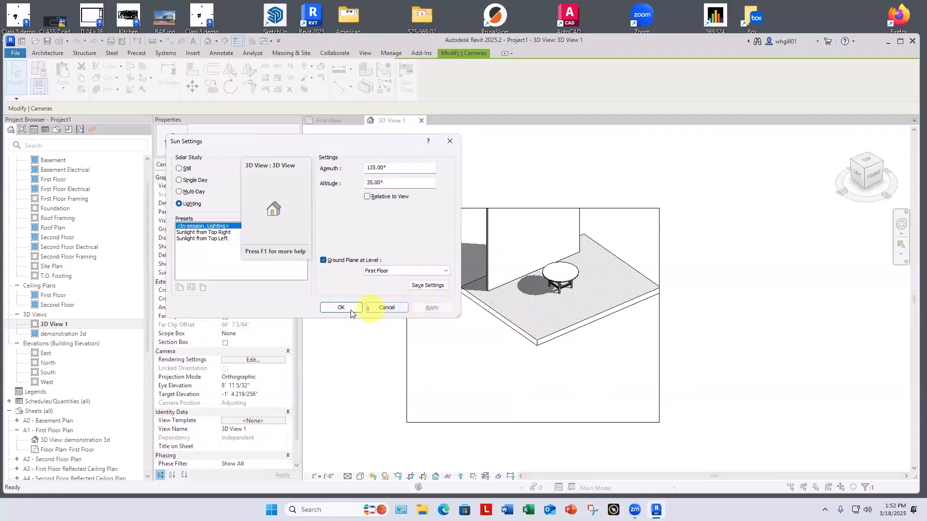
click(342, 307)
Step: Set the unconnected height of the partition wall behind the round table to 10' 0" and deselect the wall
shift+middle_drag(496, 372, 550, 207)
click(515, 244)
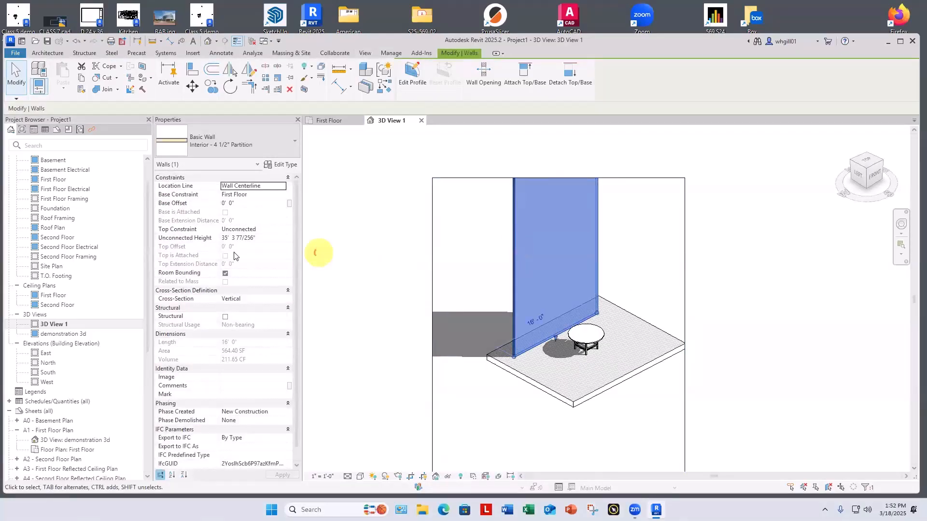
click(262, 238)
text(10'  0)
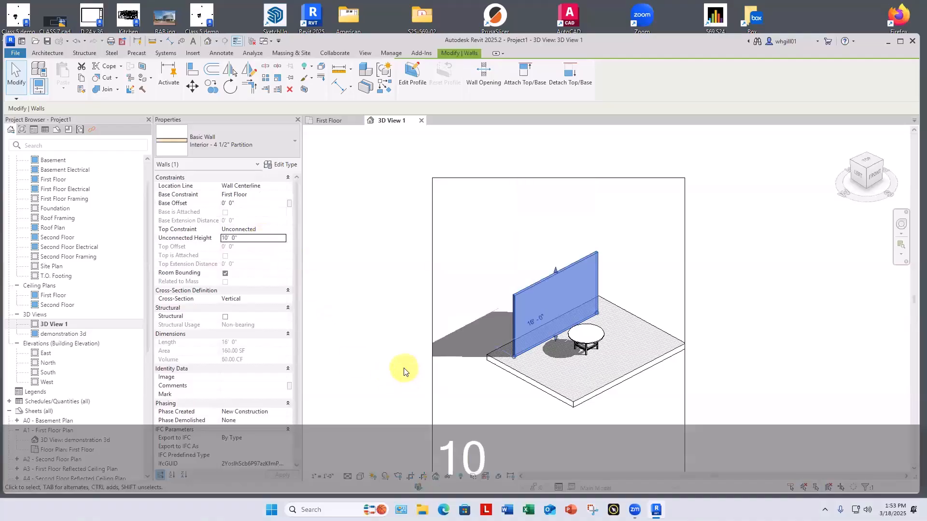
click(512, 408)
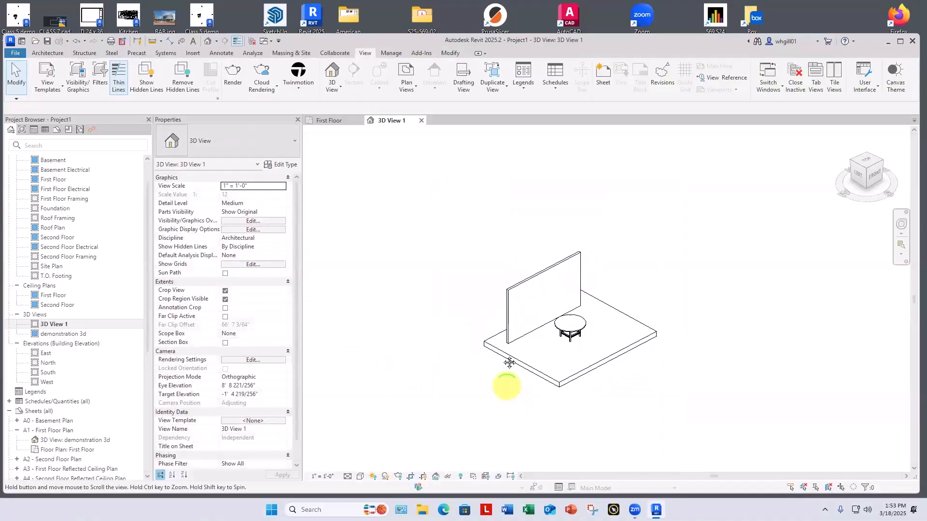
Step: Set the sun altitude to 15° in 3D View 1's sun settings and accept the change
click(577, 405)
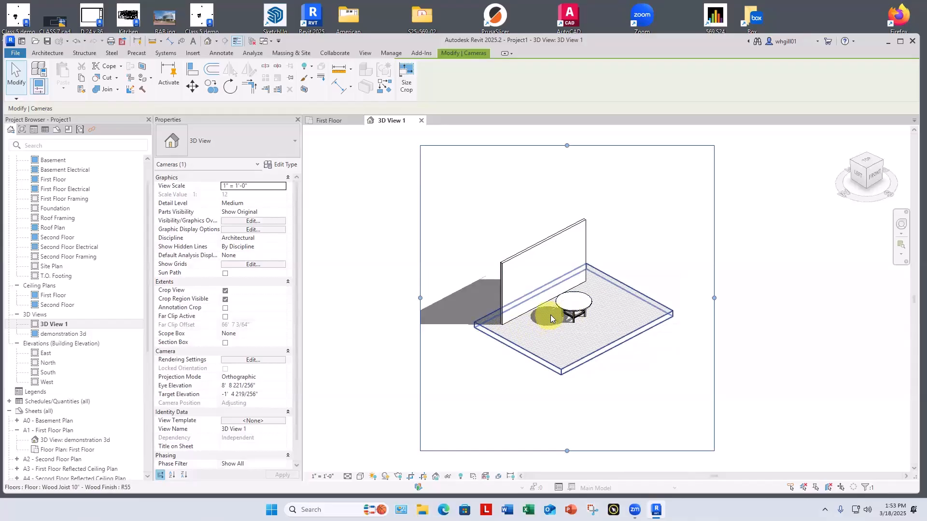
key(s)
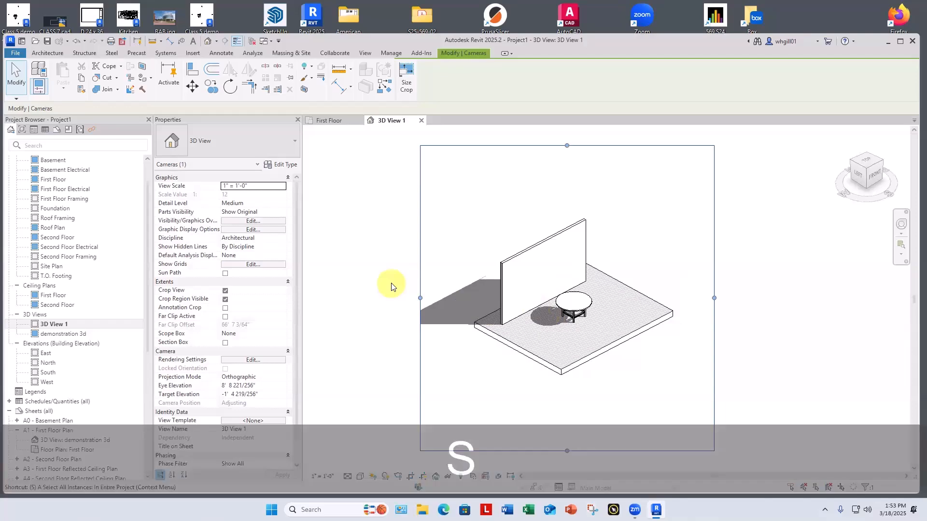
key(u)
click(372, 184)
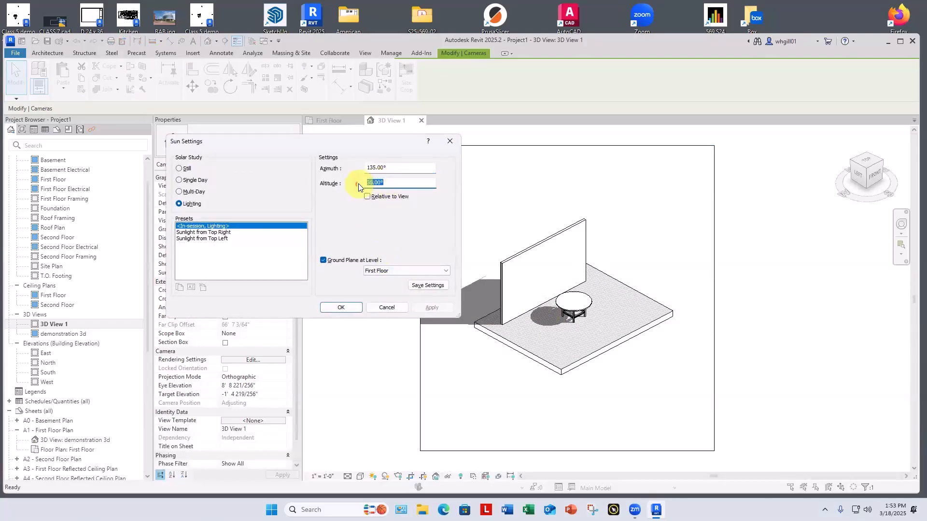
text(15)
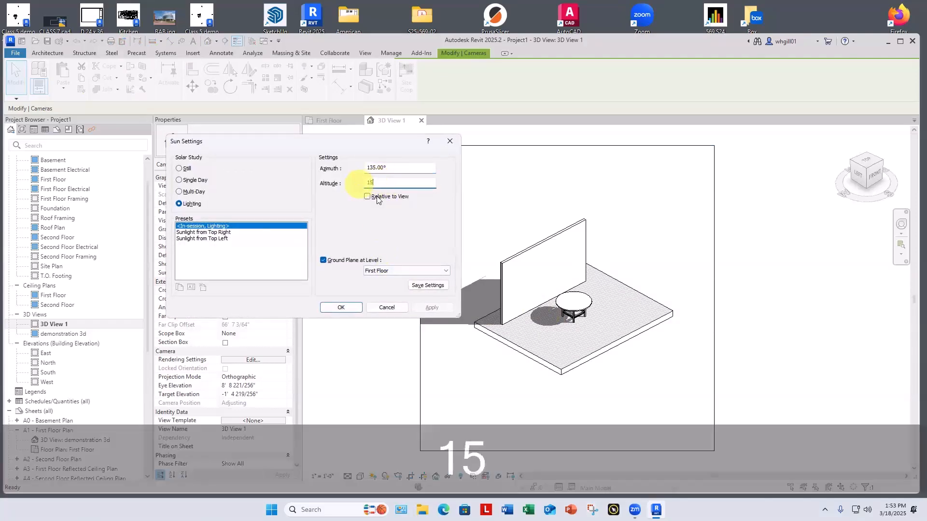
click(348, 308)
Step: Orbit 3D View 1 down to a low front angle in the Realistic visual style and open the demonstration 3d view
ctrl+shift+middle_drag(521, 392, 500, 396)
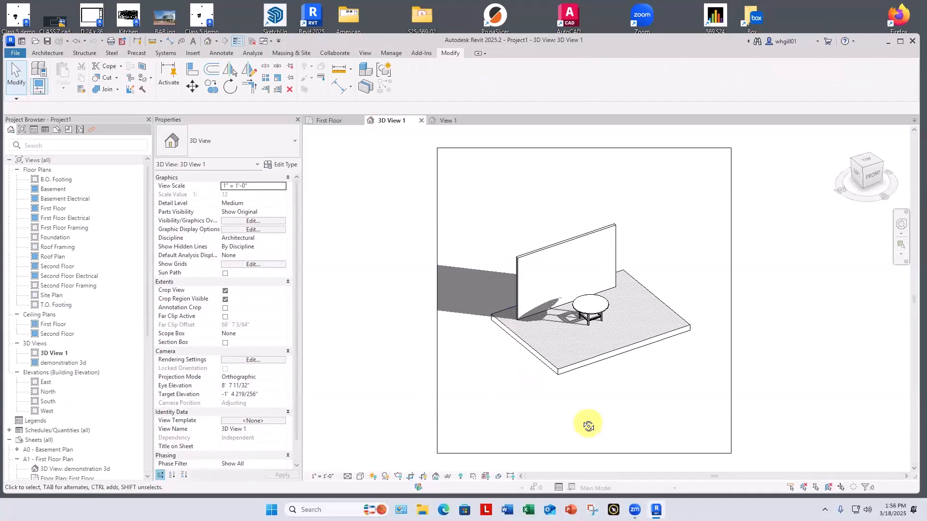
shift+middle_drag(588, 426, 739, 309)
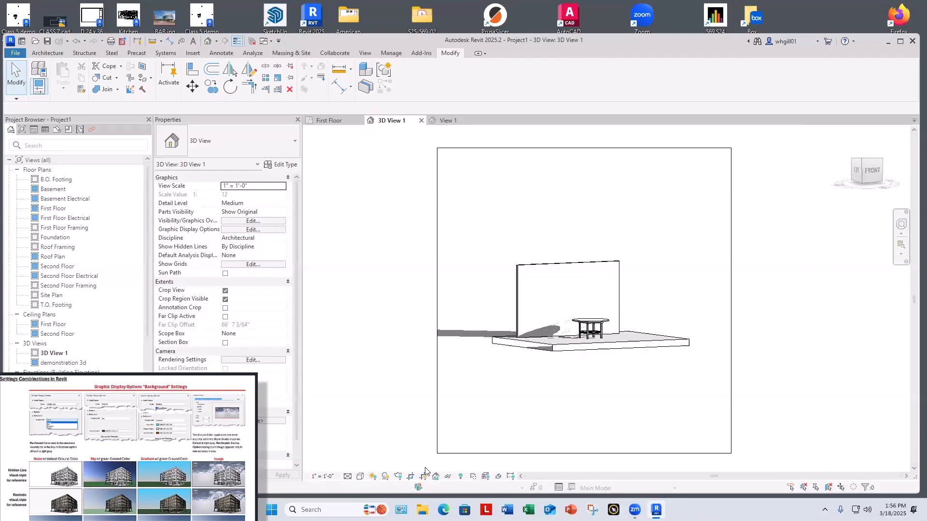
click(360, 477)
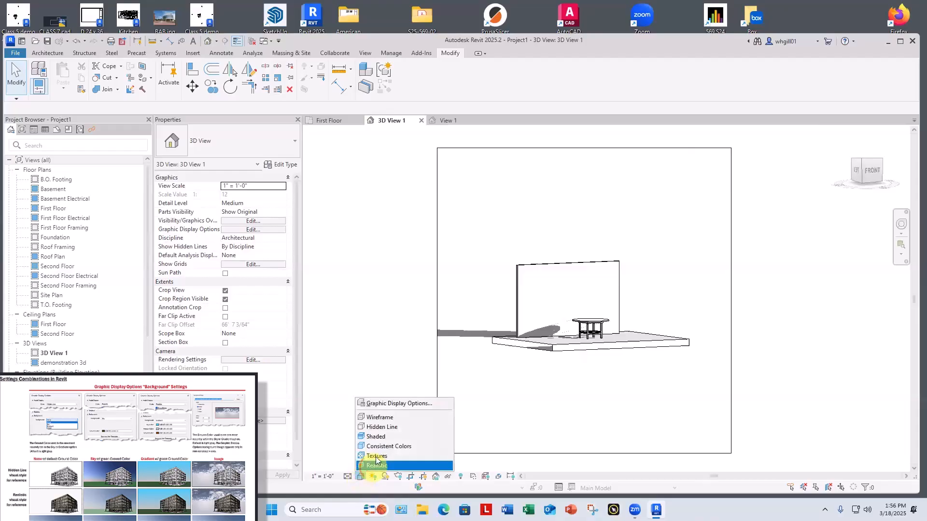
click(376, 464)
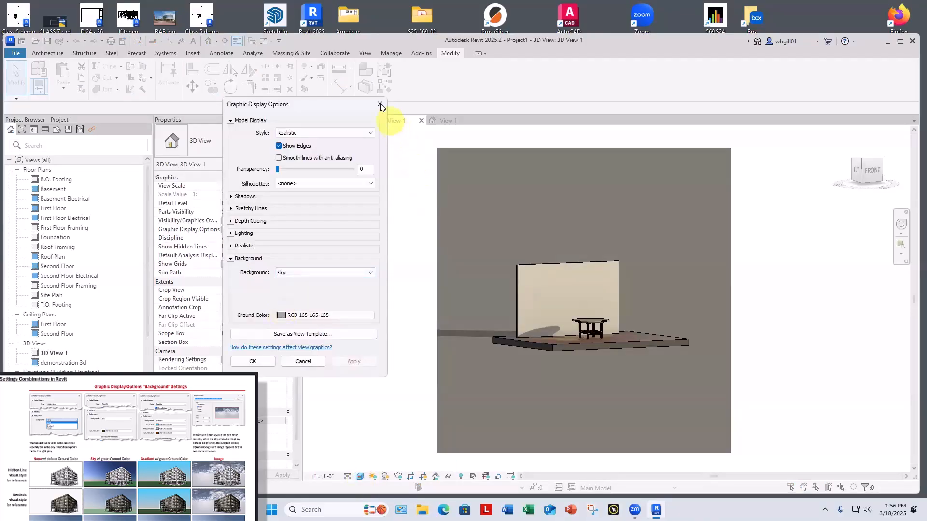
click(379, 105)
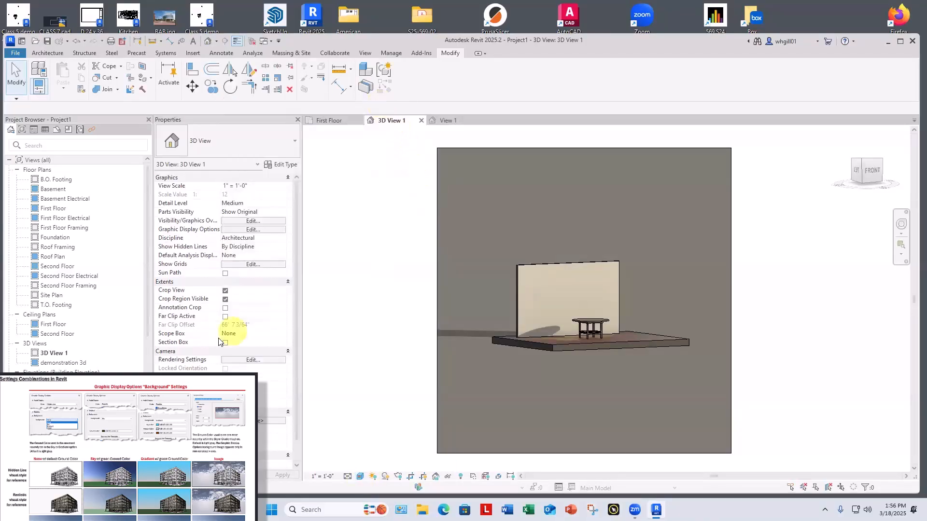
double_click(55, 363)
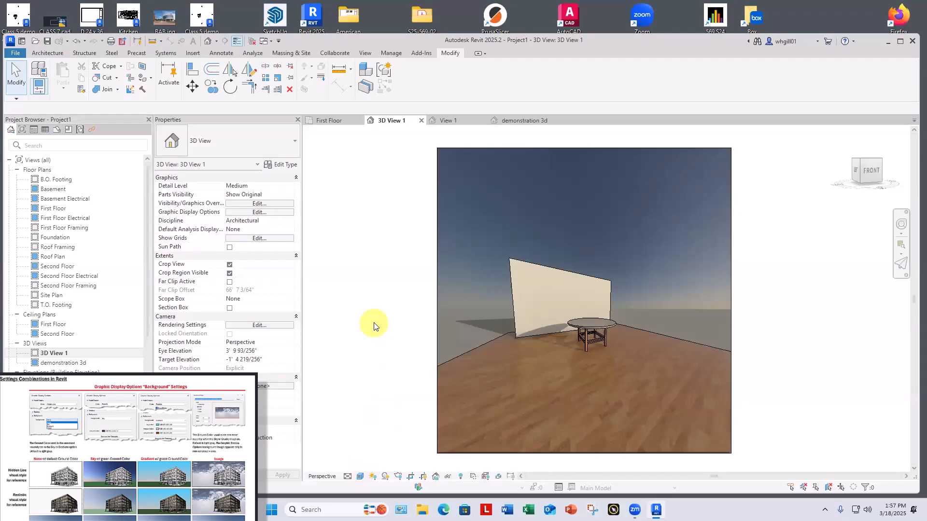
Step: Set the background of 3D View 1 to None in its graphic display options
click(257, 211)
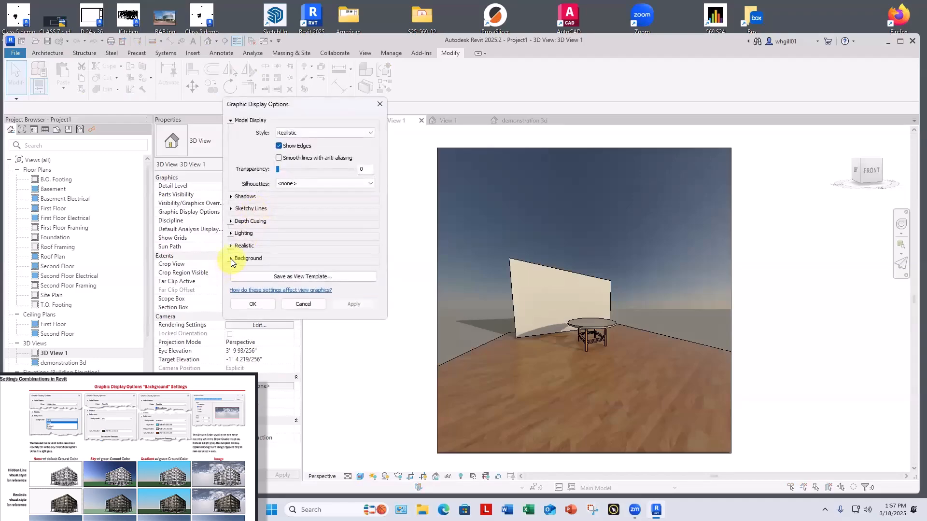
click(230, 258)
click(295, 272)
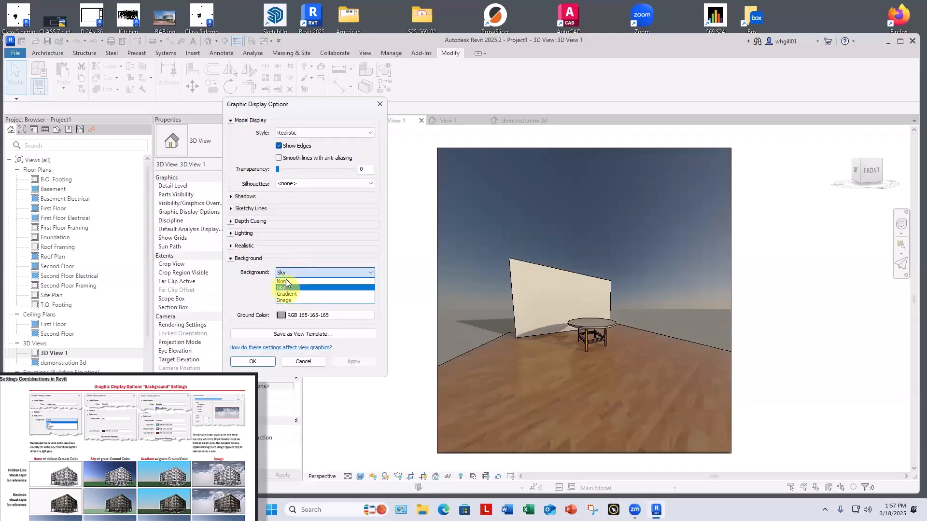
click(284, 281)
click(252, 361)
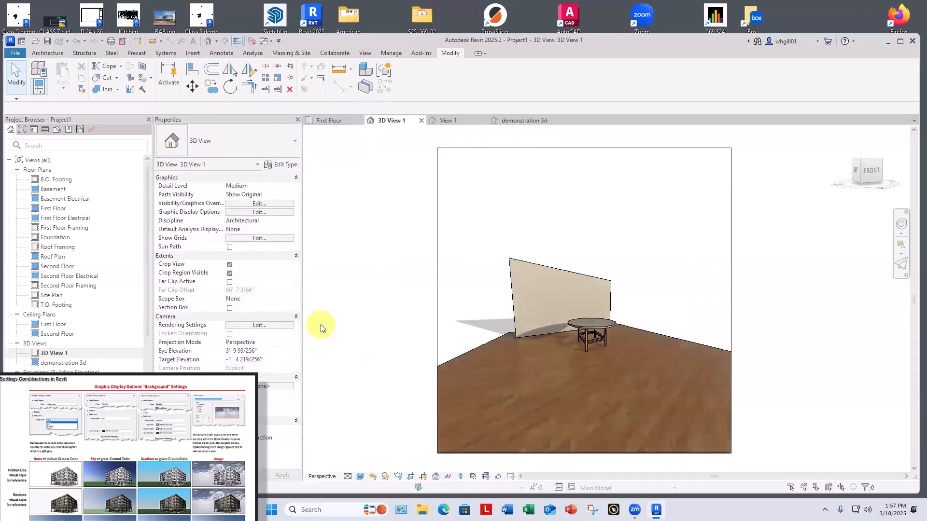
Step: Change 3D View 1's background to Sky in its graphic display options and apply it
click(271, 212)
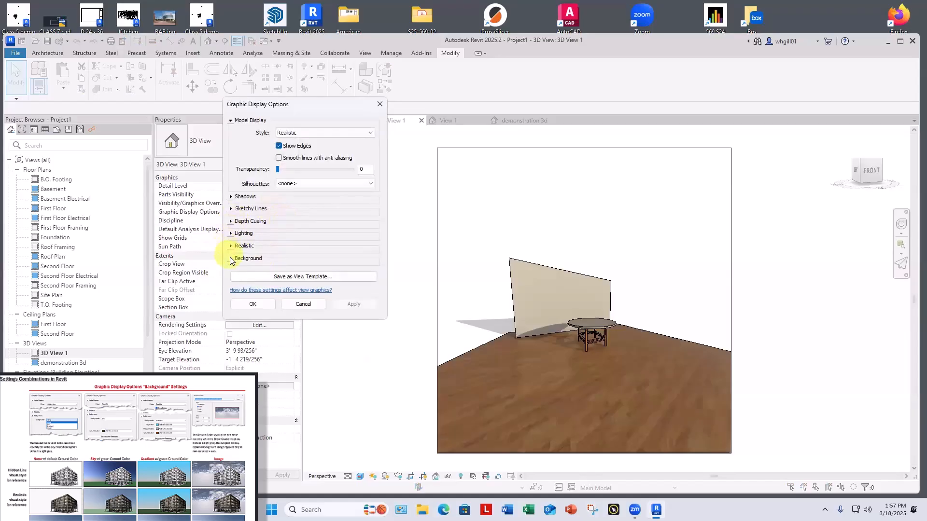
click(231, 258)
click(280, 273)
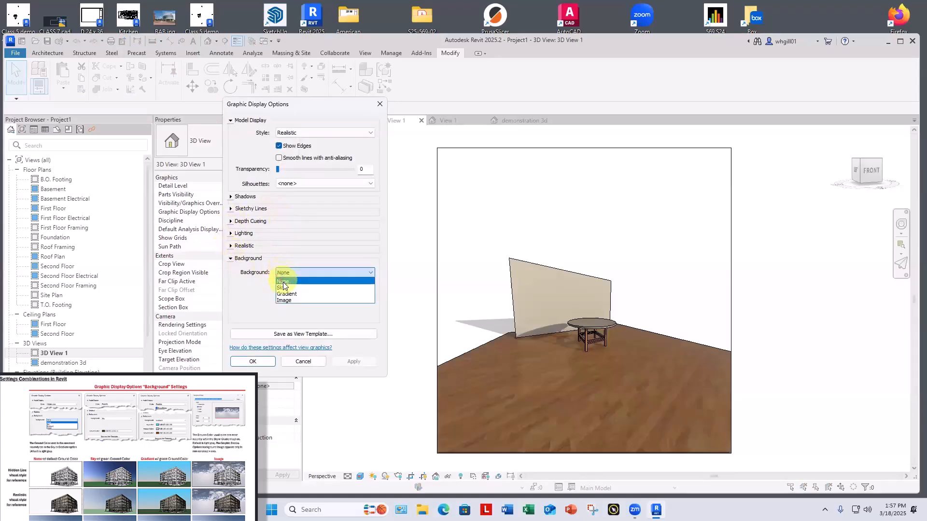
click(282, 288)
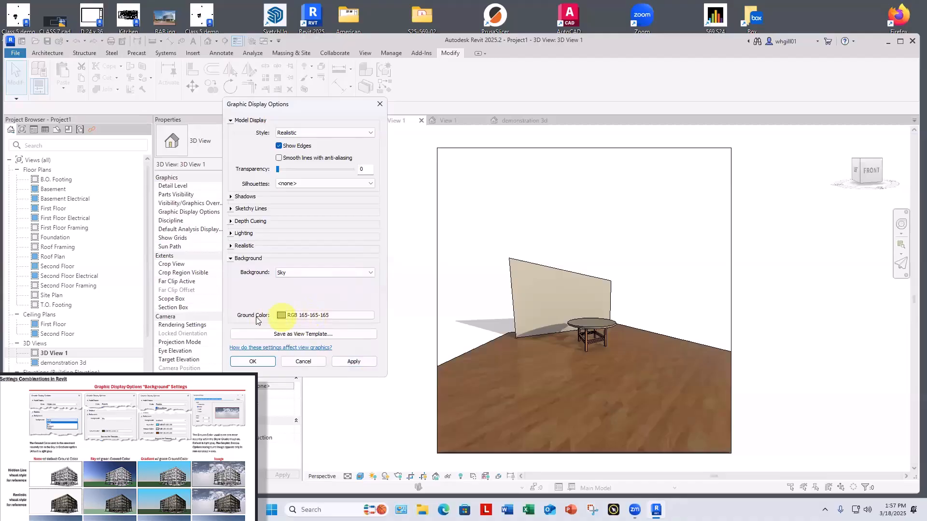
click(353, 361)
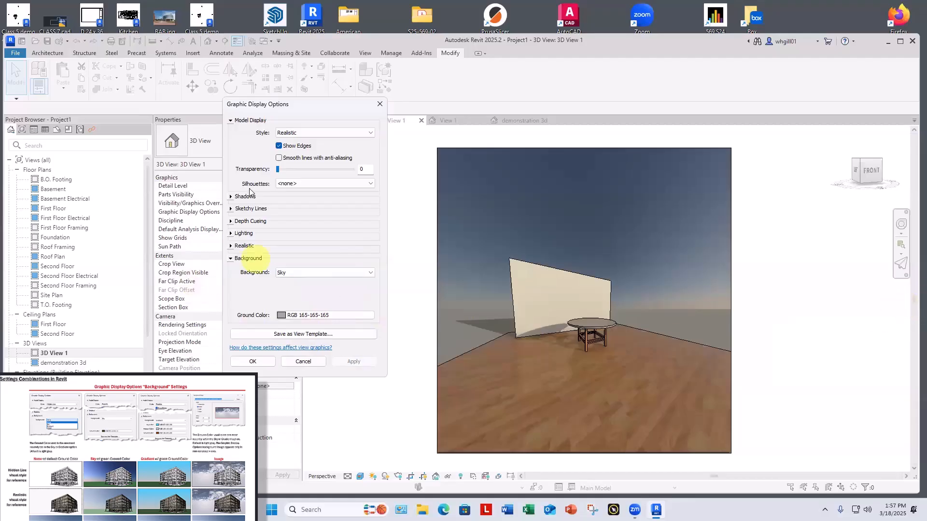
Step: Switch 3D View 1's background to Gradient with the green ground color RGB 000-128-064
click(370, 271)
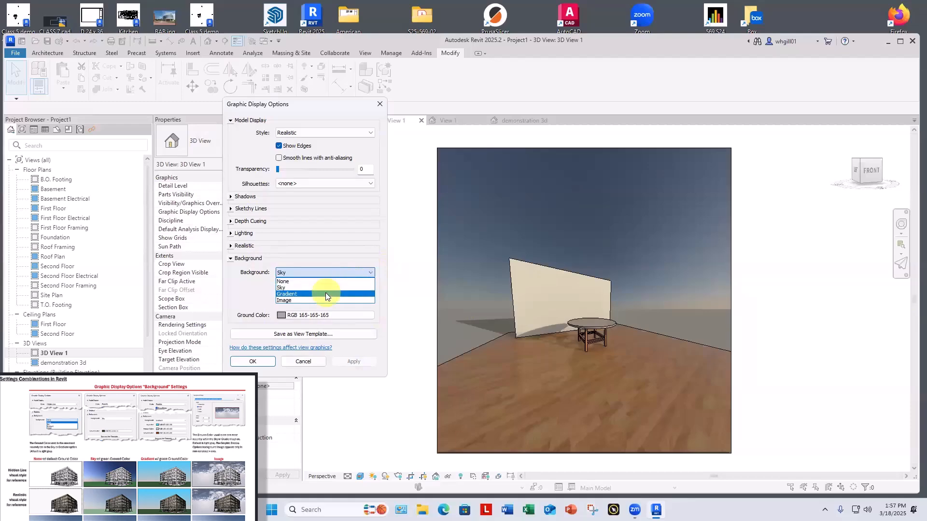
click(325, 293)
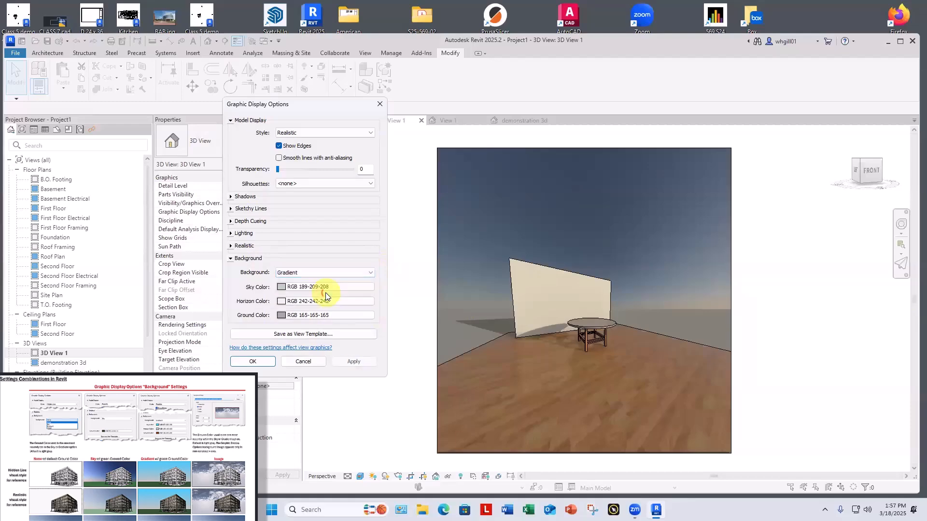
click(288, 314)
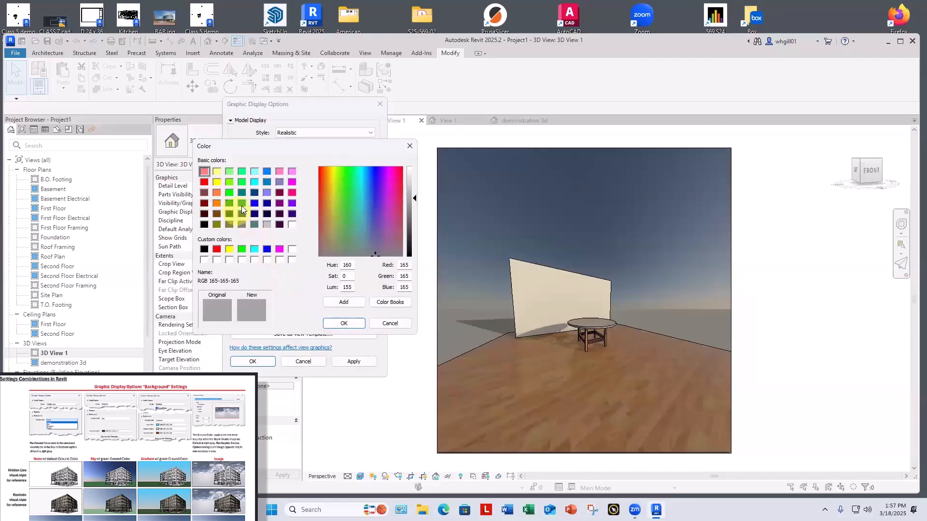
click(242, 204)
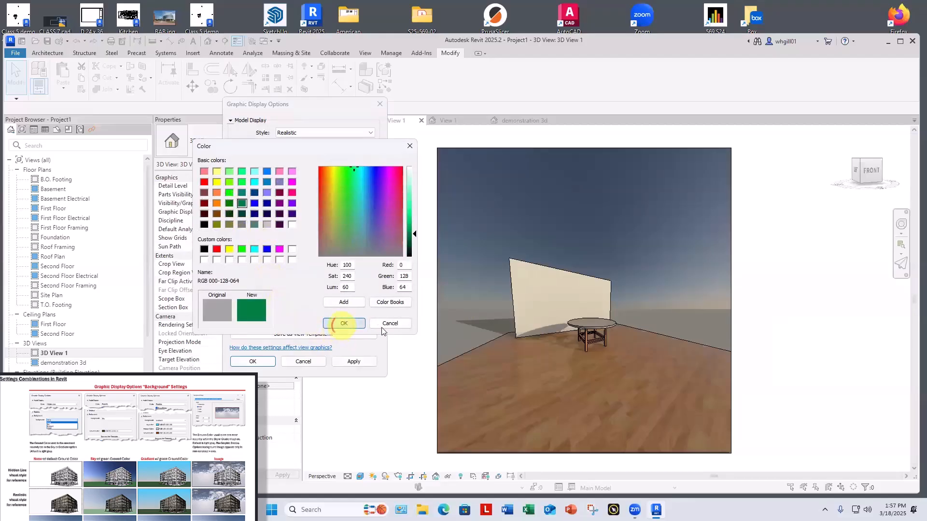
click(342, 324)
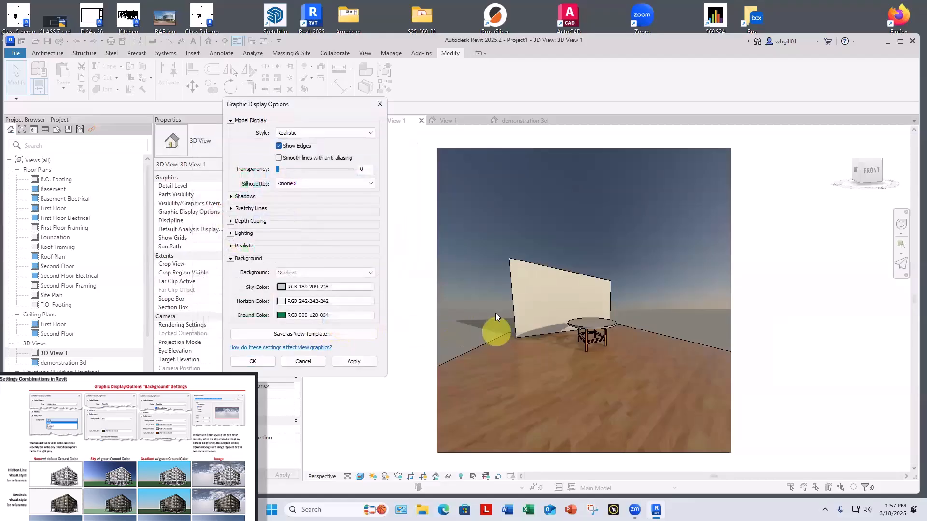
Step: Set the gradient's horizon color to RGB 231-254-253 and its sky color to RGB 079-169-176, and apply the background
click(295, 304)
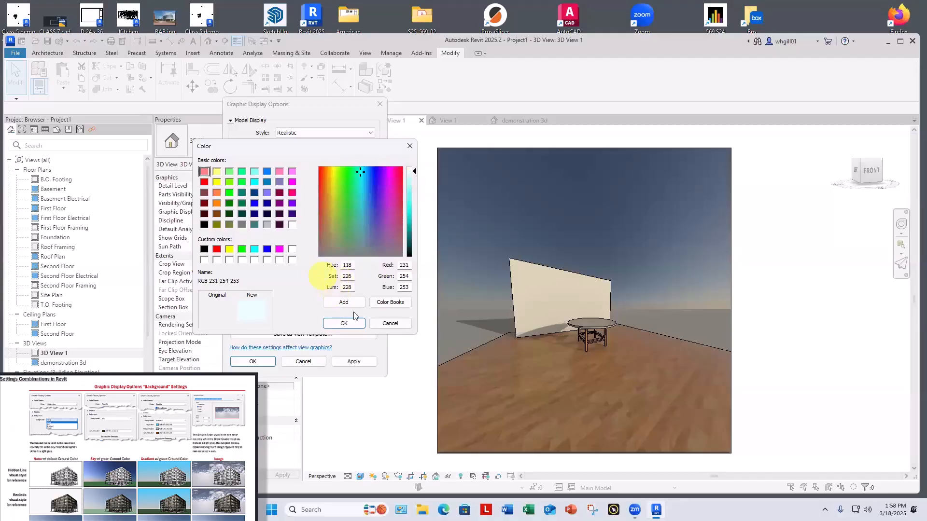
click(344, 323)
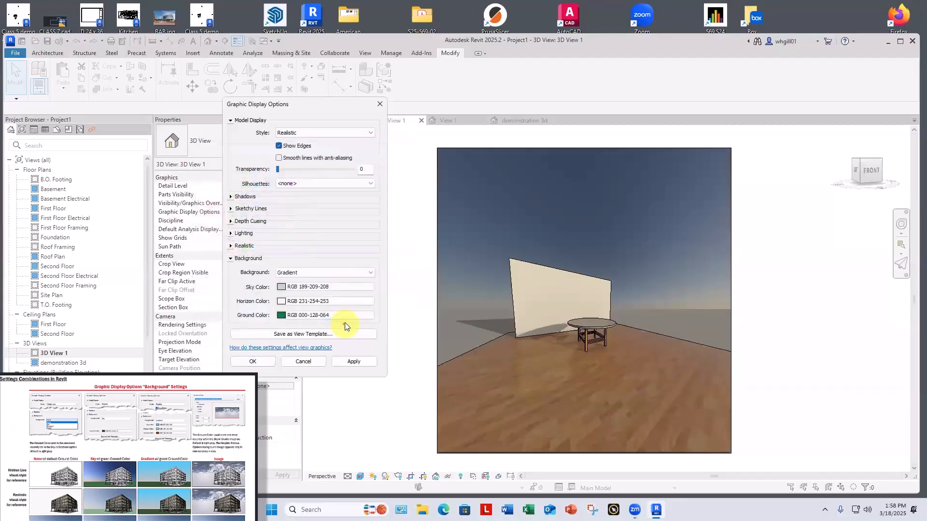
click(308, 288)
click(254, 249)
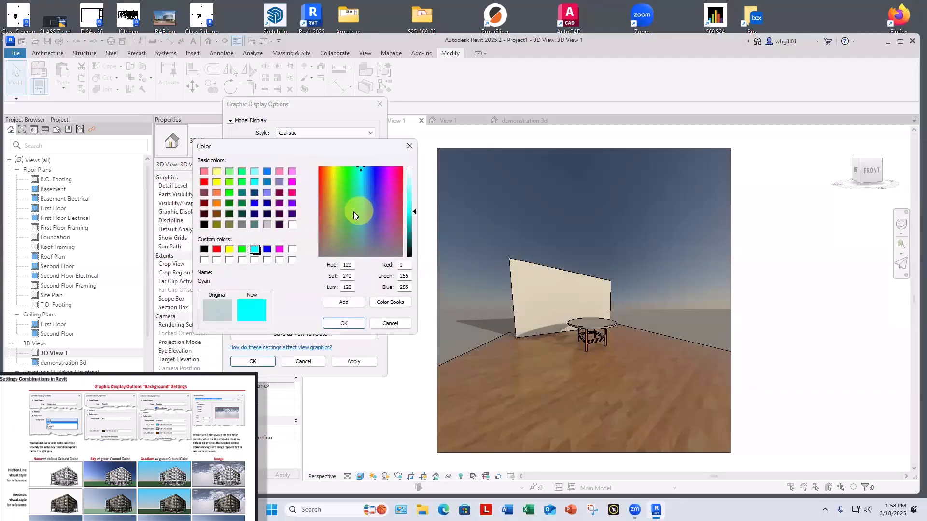
drag(353, 212, 362, 222)
click(343, 323)
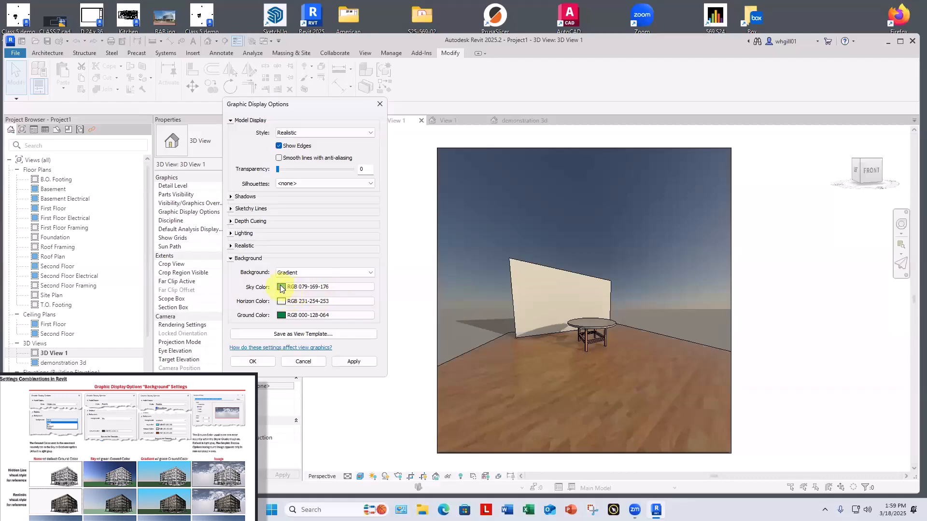
click(353, 361)
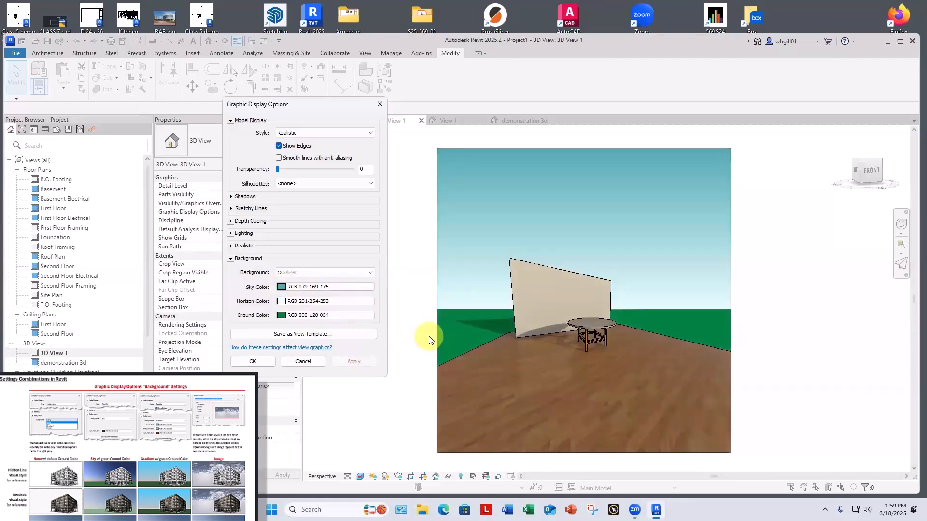
Step: Switch 3D View 1's background from Gradient to Sky and apply it
click(299, 273)
click(290, 288)
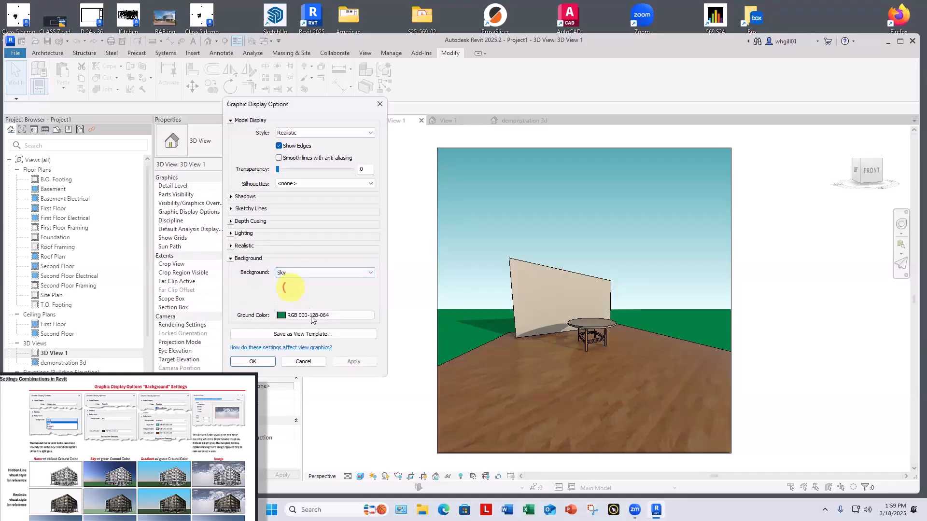
click(352, 361)
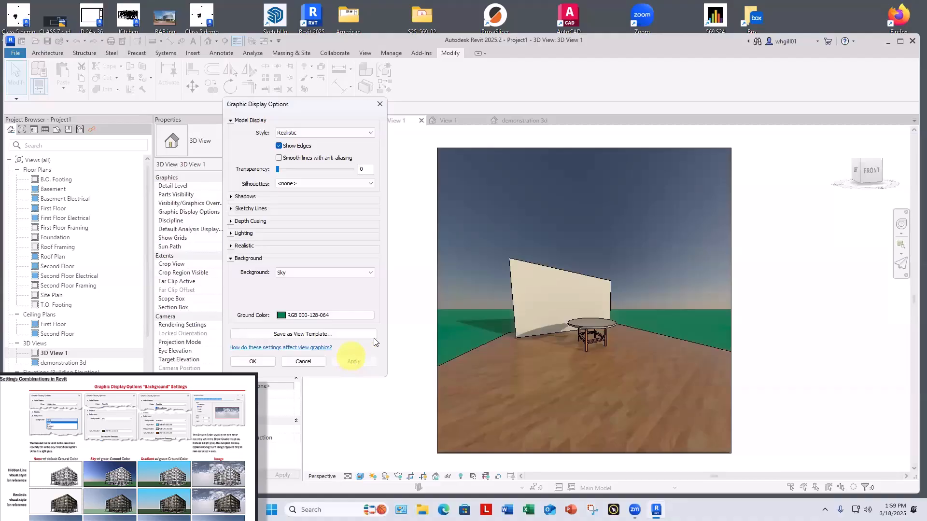
Step: Change the Sky background's ground color to the muted dark green RGB 047-081-054 and apply it
click(307, 315)
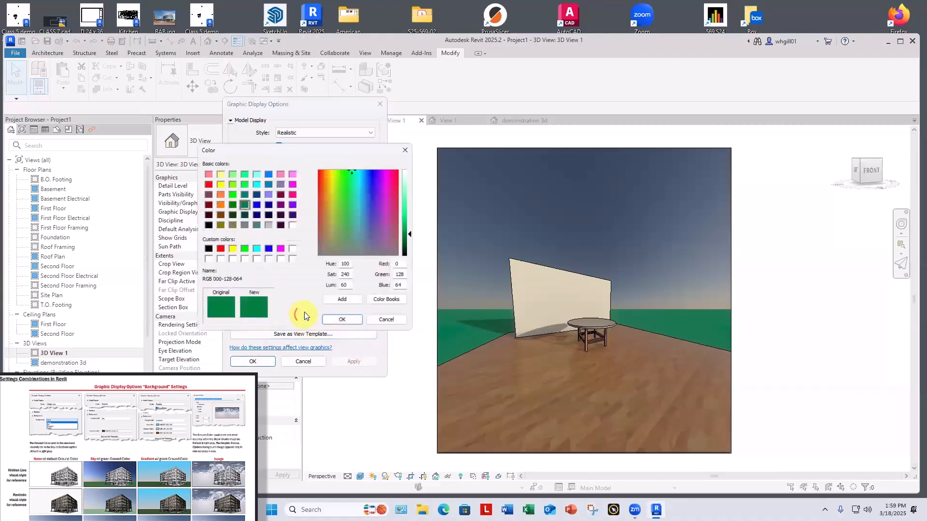
click(350, 240)
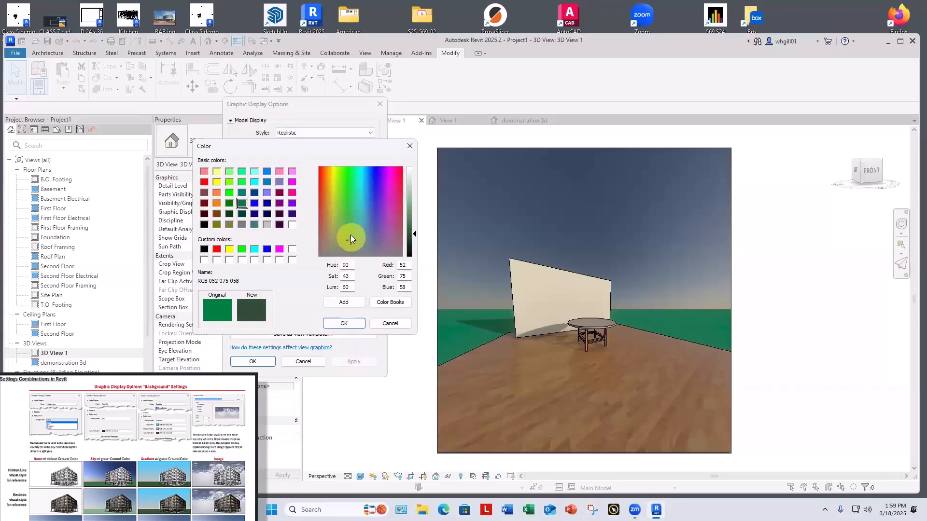
click(349, 233)
click(339, 325)
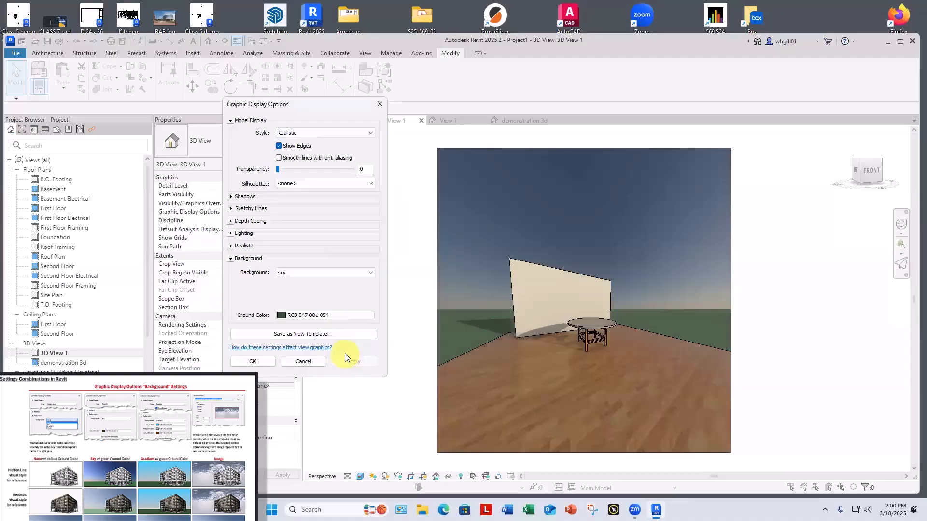
Step: Change 3D View 1's background to Image using BAB.jpg from the Desktop with Stretch scaling, and apply it
click(283, 272)
click(286, 300)
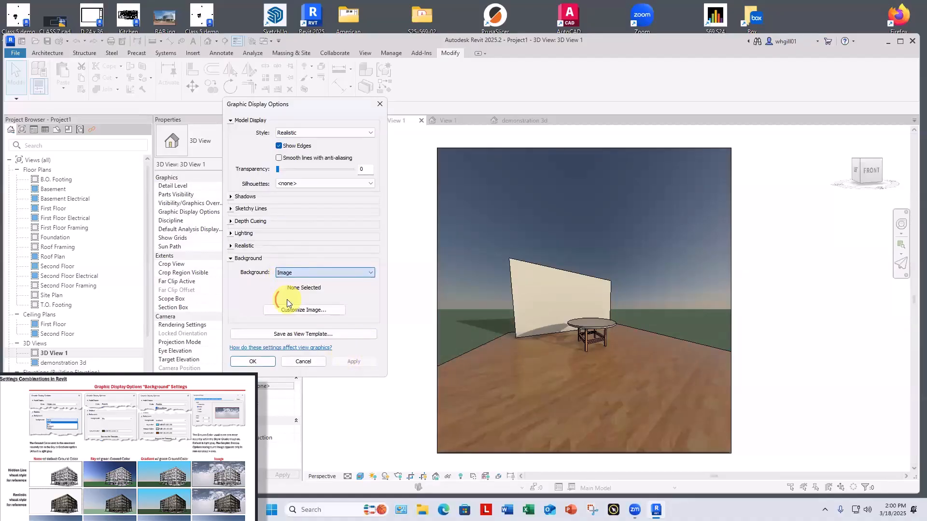
click(297, 310)
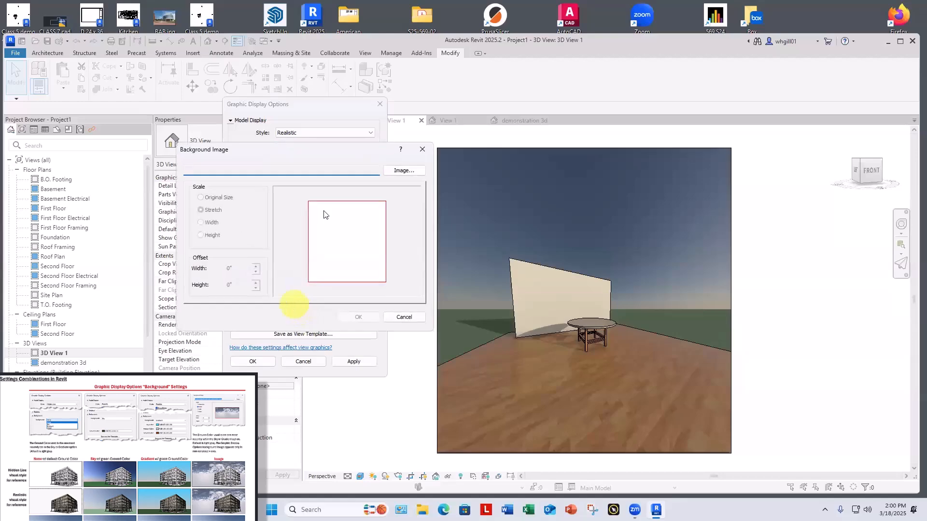
click(413, 170)
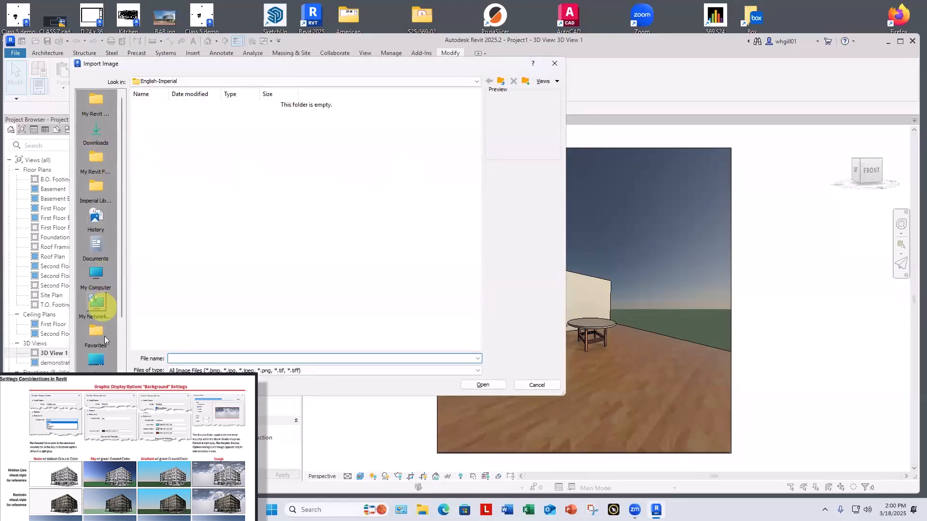
scroll(104, 336, down, 2)
click(95, 302)
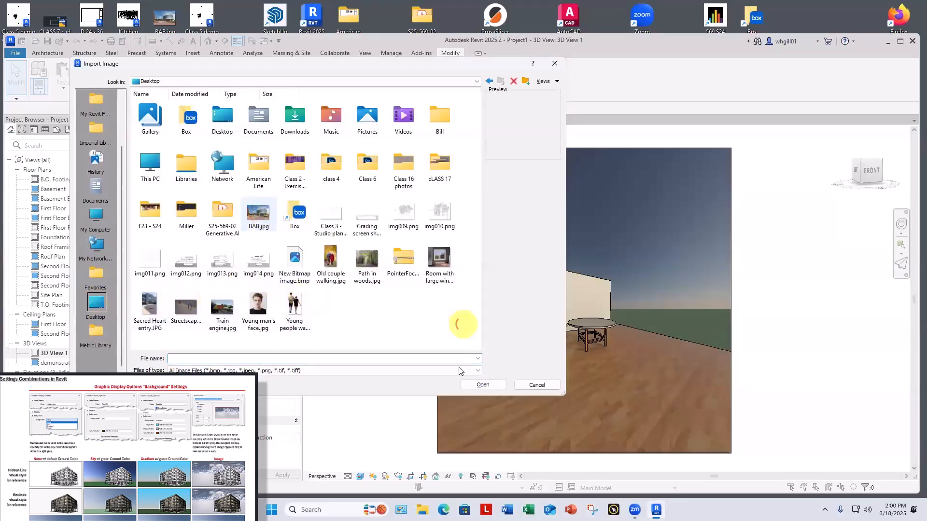
click(483, 384)
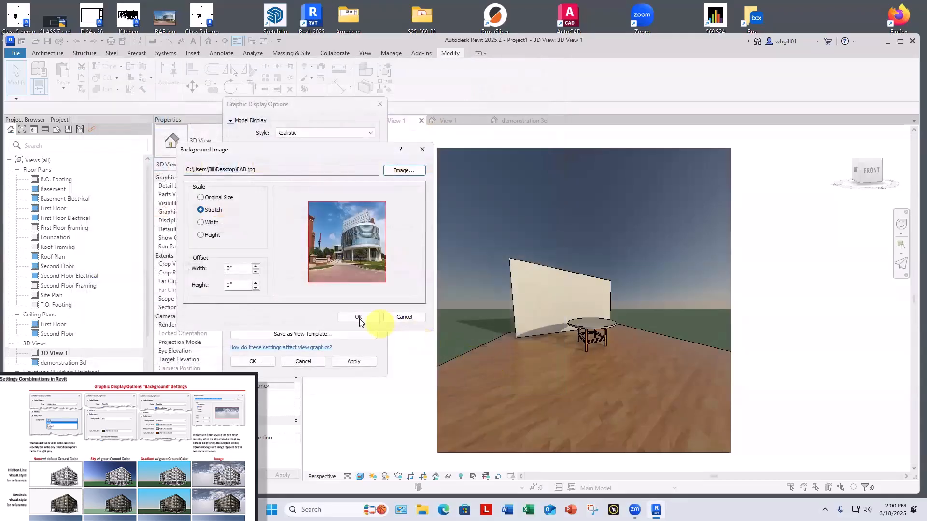
click(356, 317)
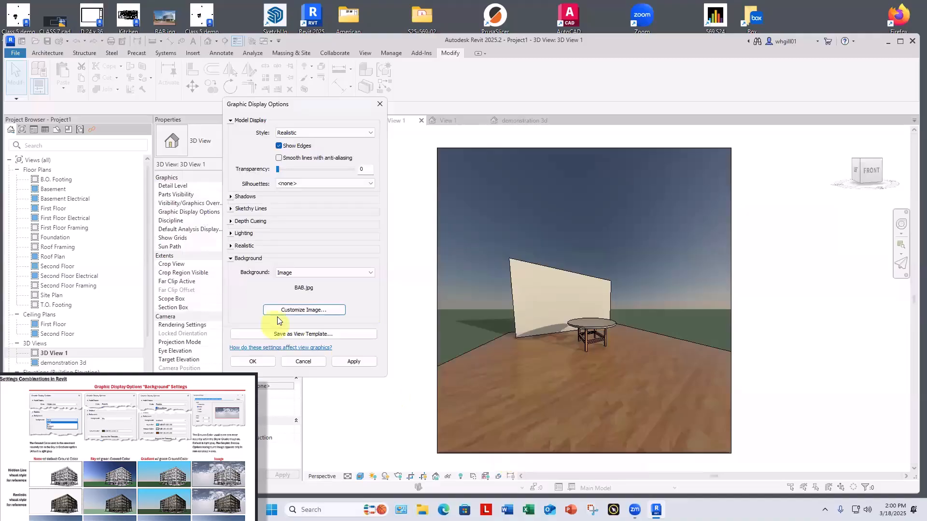
click(353, 361)
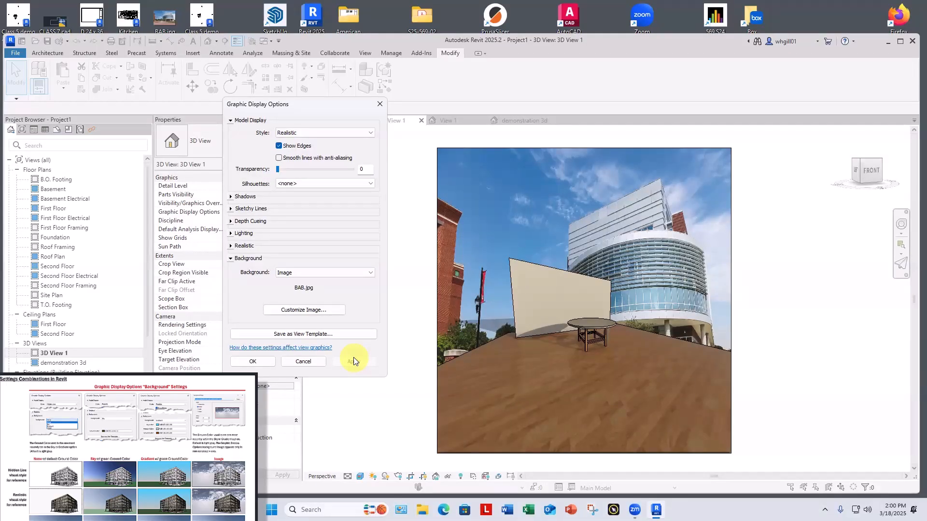
Step: Switch 3D View 1's background back to Sky, apply it, and close the Graphic Display Options
click(284, 273)
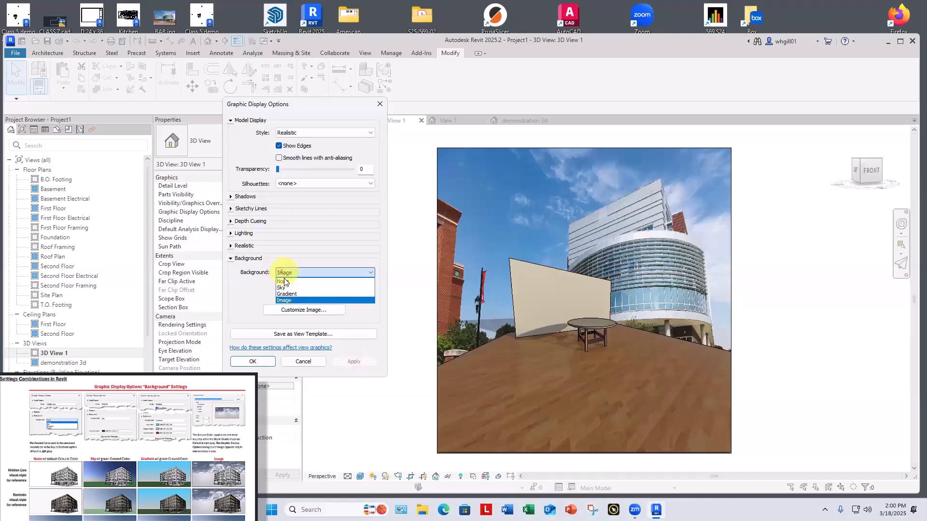
click(286, 287)
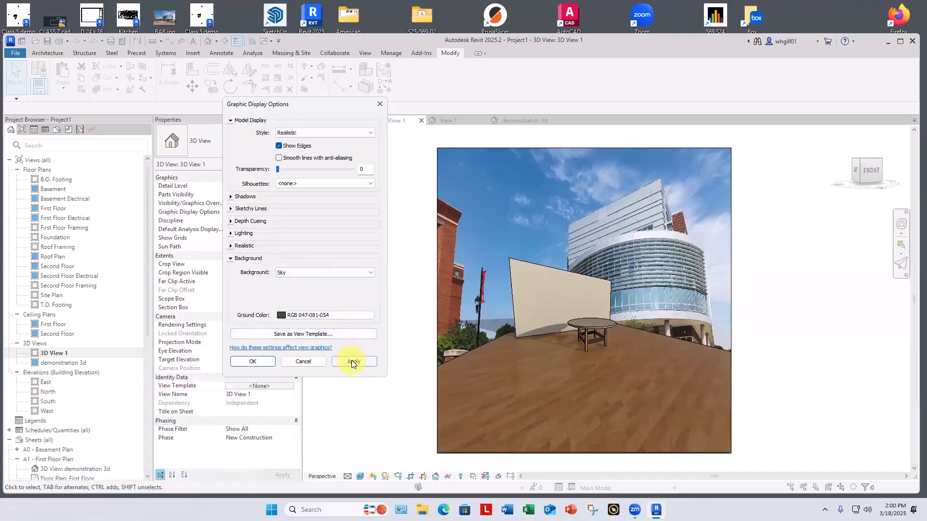
click(351, 361)
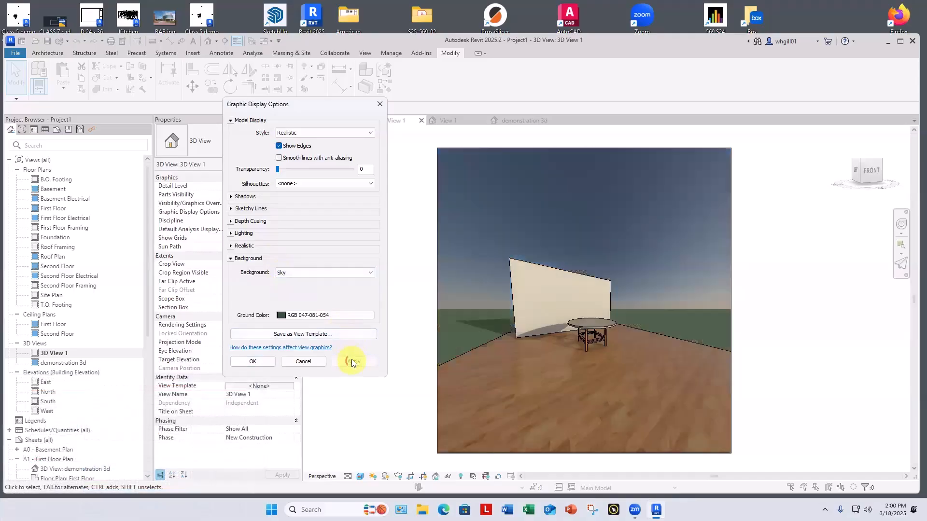
click(379, 104)
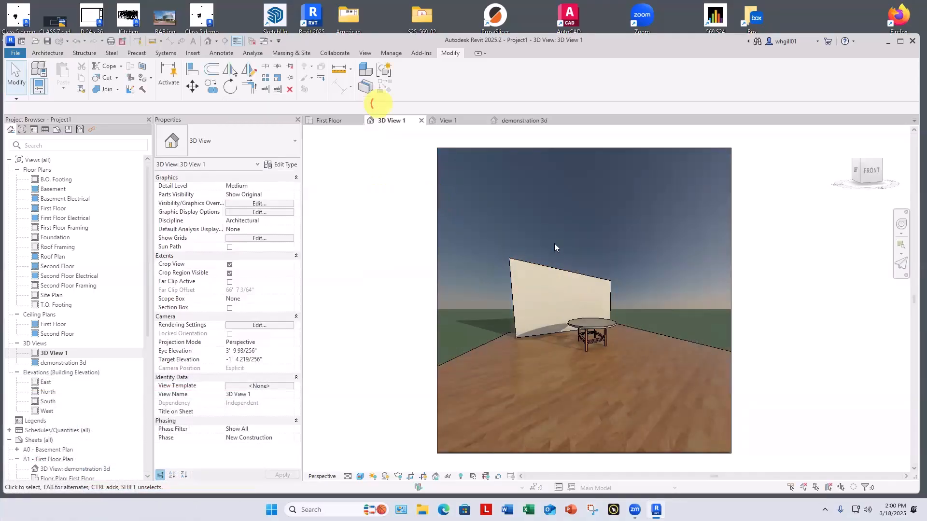
Step: In the First Floor plan, draw an Interior - 4 1/2" Partition wall south from the existing wall's west end
click(55, 209)
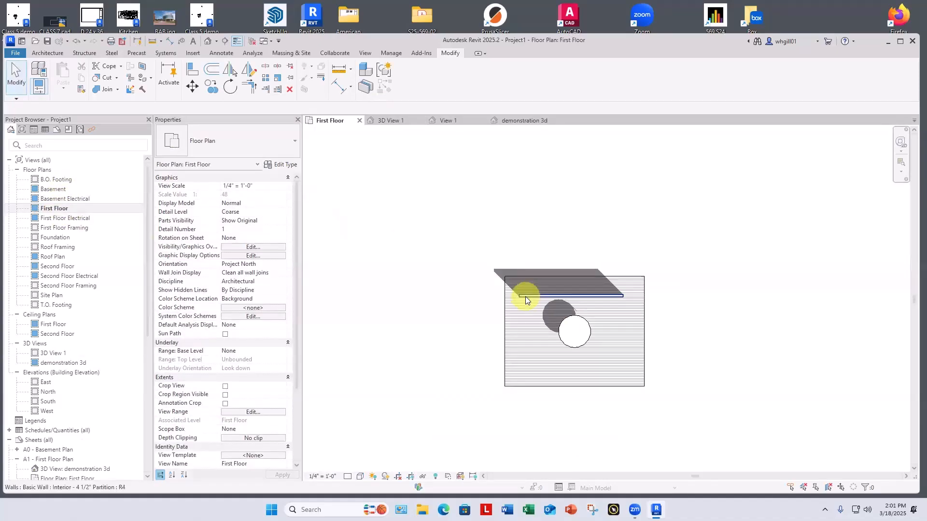
key(w)
key(a)
click(522, 296)
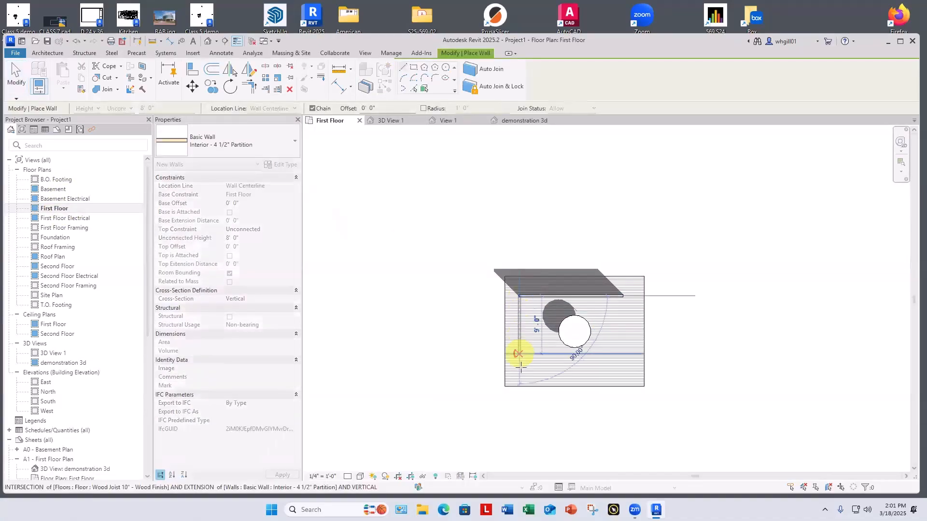
click(521, 380)
key(Escape)
key(Escape)
Step: Place a window near the middle of the new west wall in the First Floor plan
scroll(520, 346, up, 2)
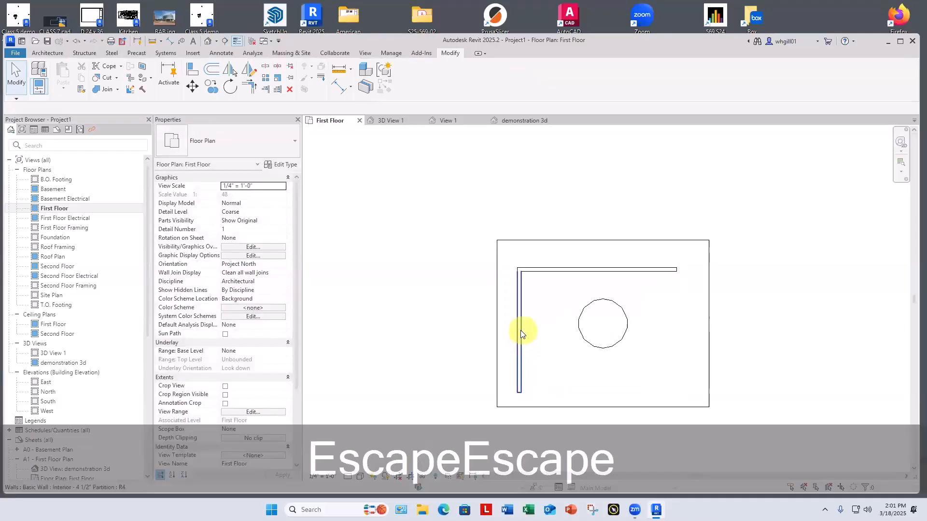
key(w)
key(n)
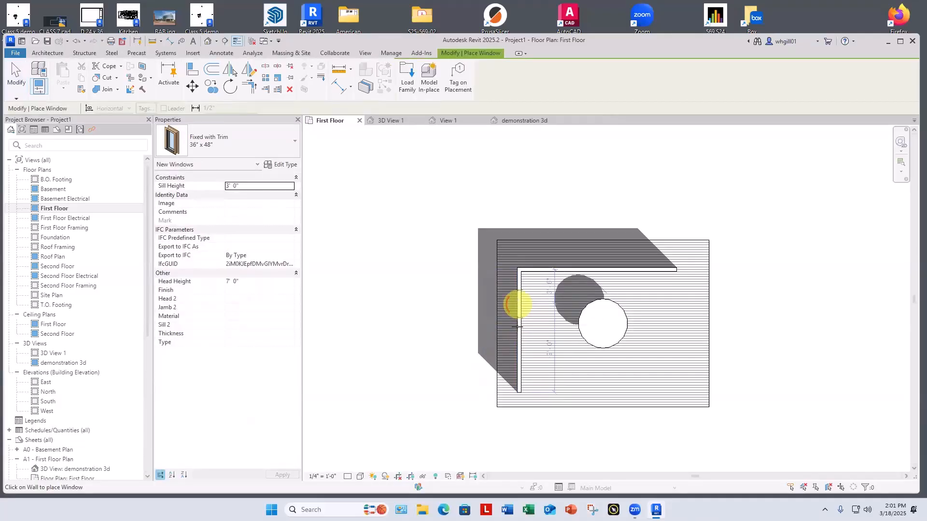
click(517, 334)
key(Escape)
key(Escape)
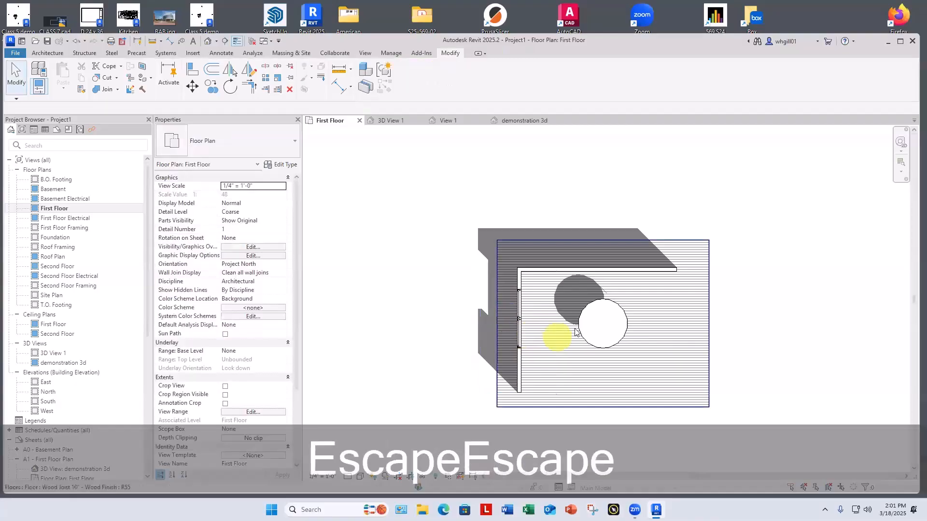
Step: Orbit the demonstration 3d view toward the room corner and enlarge its crop region on all four sides around the walls and floor
click(411, 121)
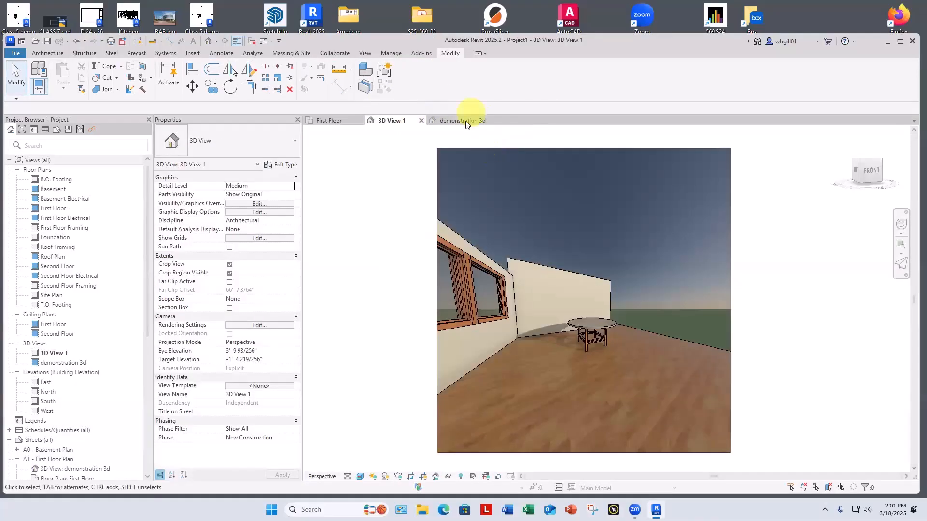
click(466, 120)
scroll(524, 236, down, 4)
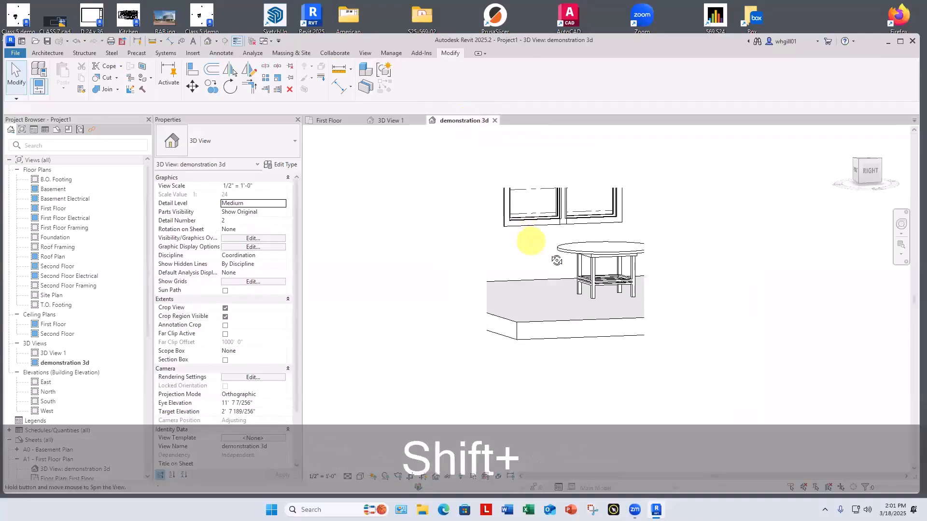
shift+middle_drag(531, 242, 650, 247)
click(639, 248)
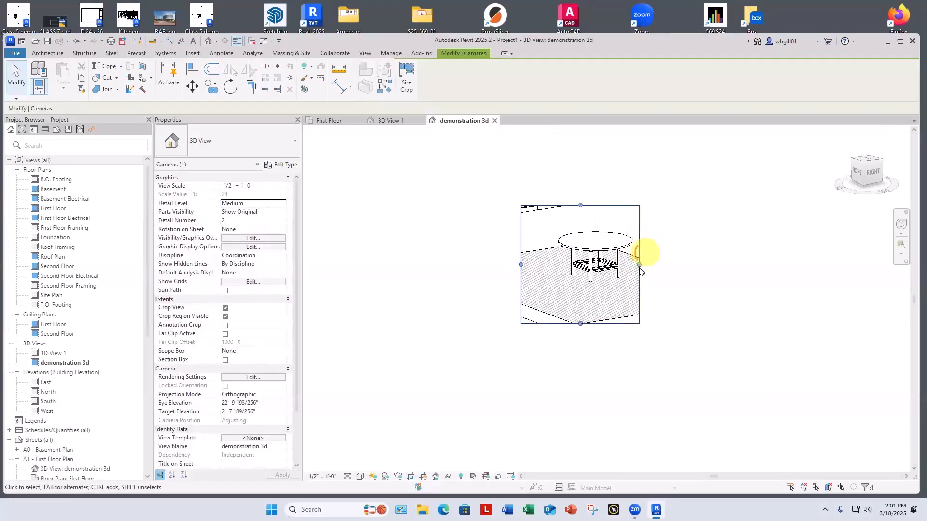
drag(639, 265, 747, 265)
drag(633, 205, 628, 133)
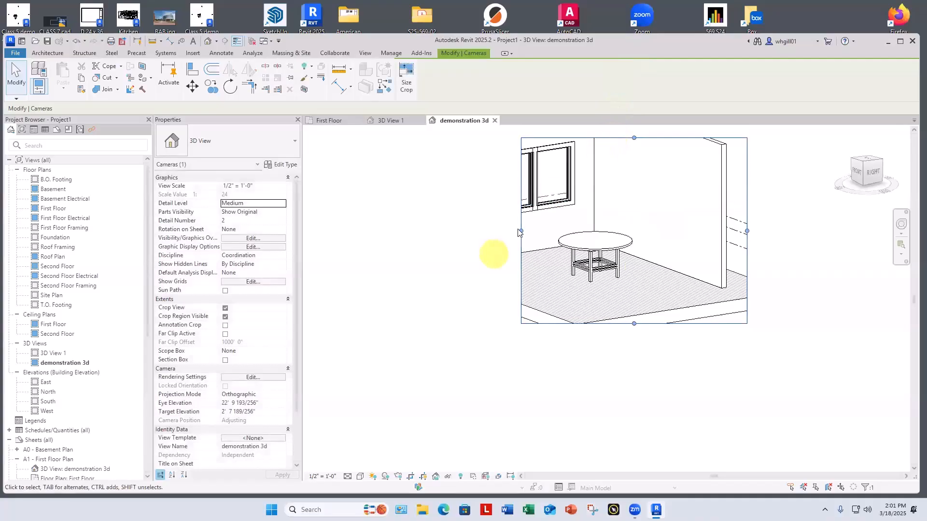
drag(520, 231, 422, 246)
drag(585, 324, 585, 365)
click(565, 459)
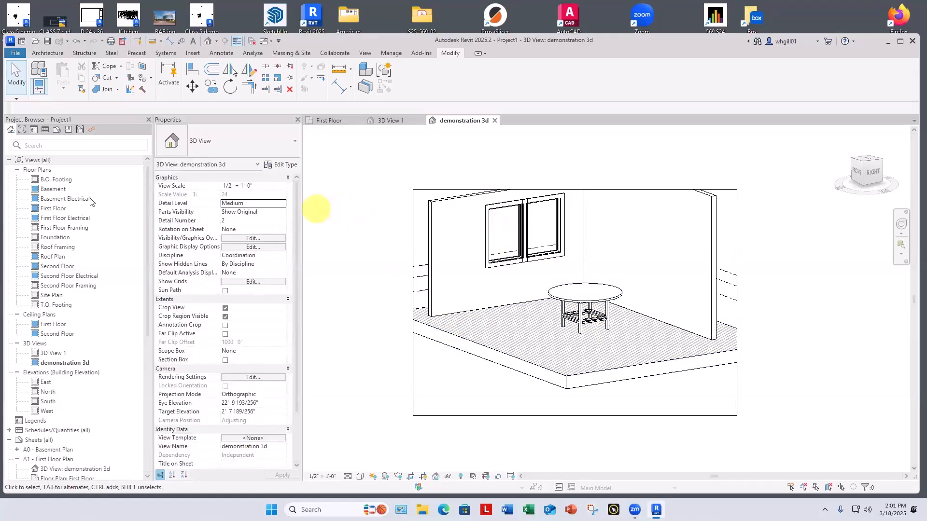
Step: Turn off shadows in the First Floor plan and return to 3D View 1
double_click(57, 210)
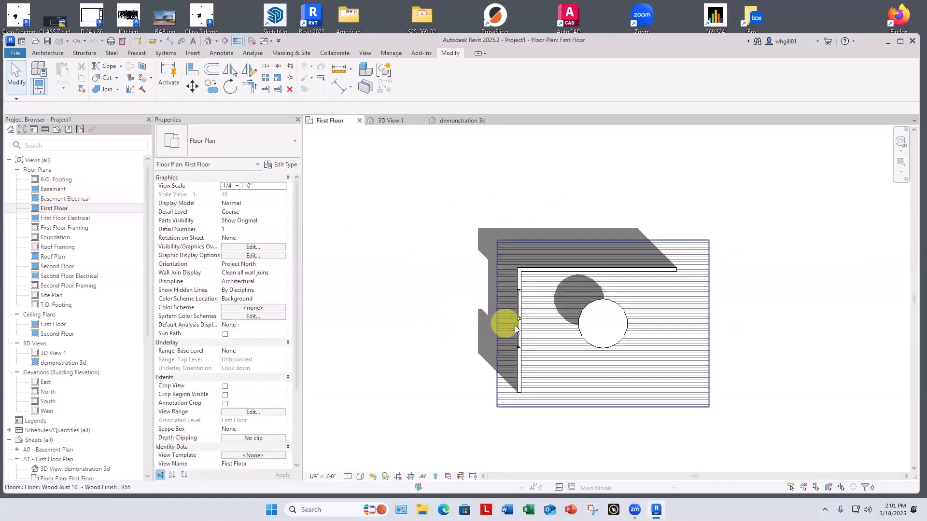
click(385, 478)
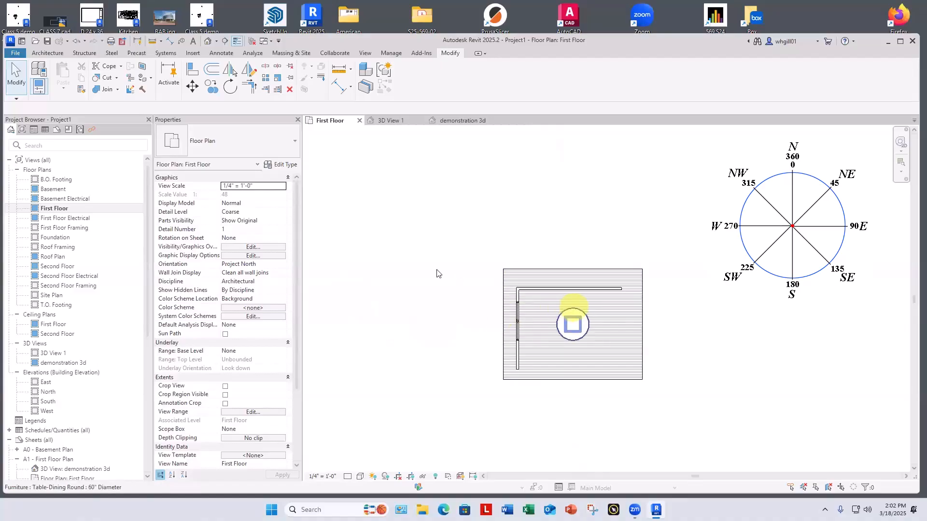
click(399, 121)
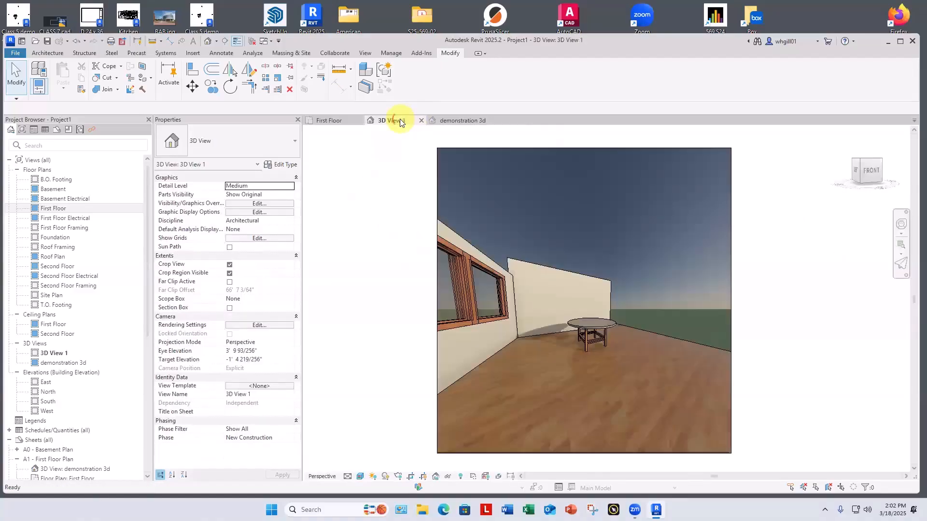
Step: In demonstration 3d's Sun Settings, disable Relative to View, set the azimuth to 270°, and place the ground plane at First Floor
click(451, 120)
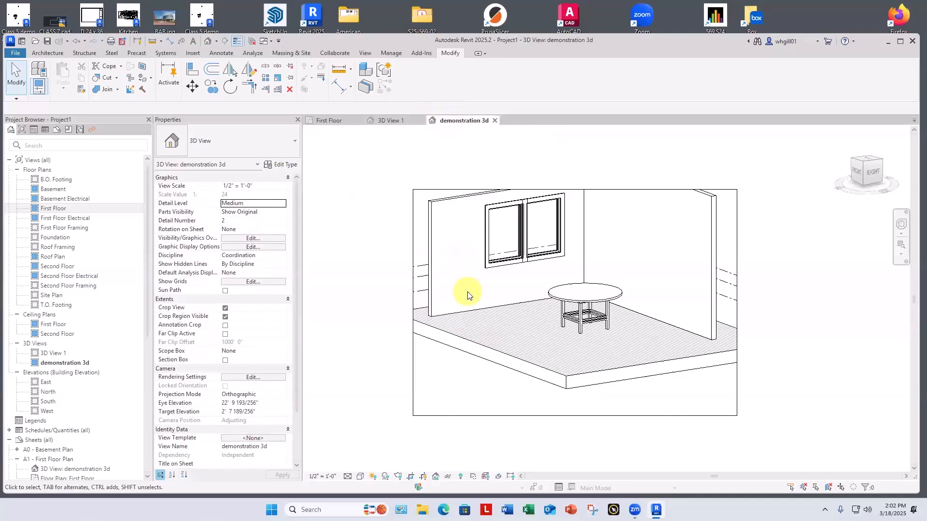
key(s)
key(u)
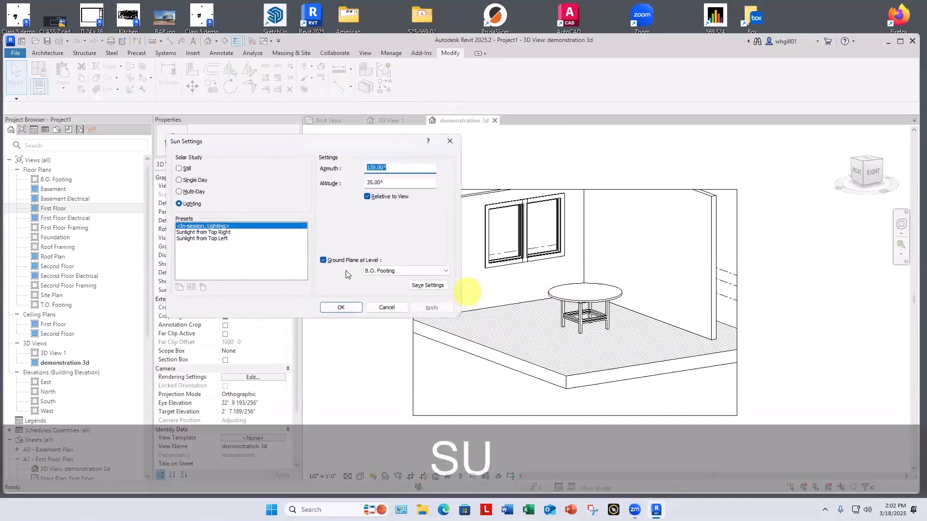
click(368, 197)
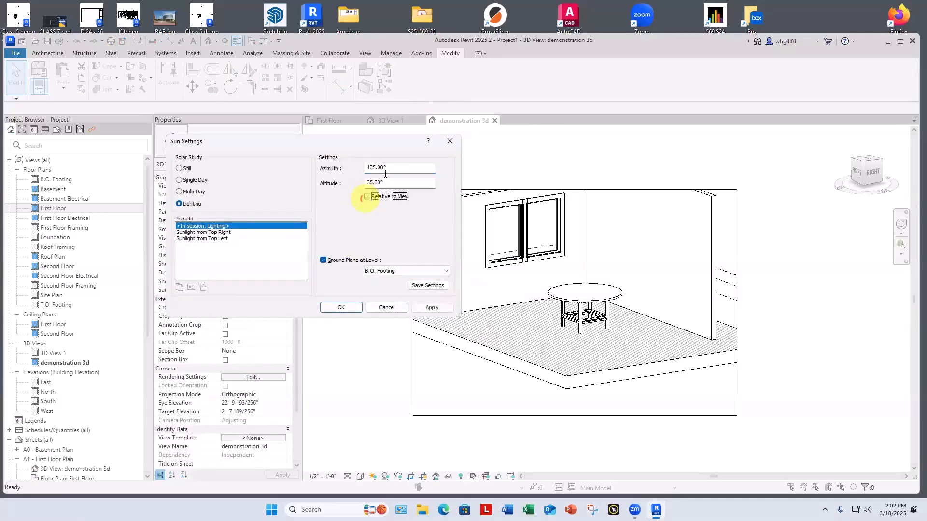
drag(391, 167, 363, 169)
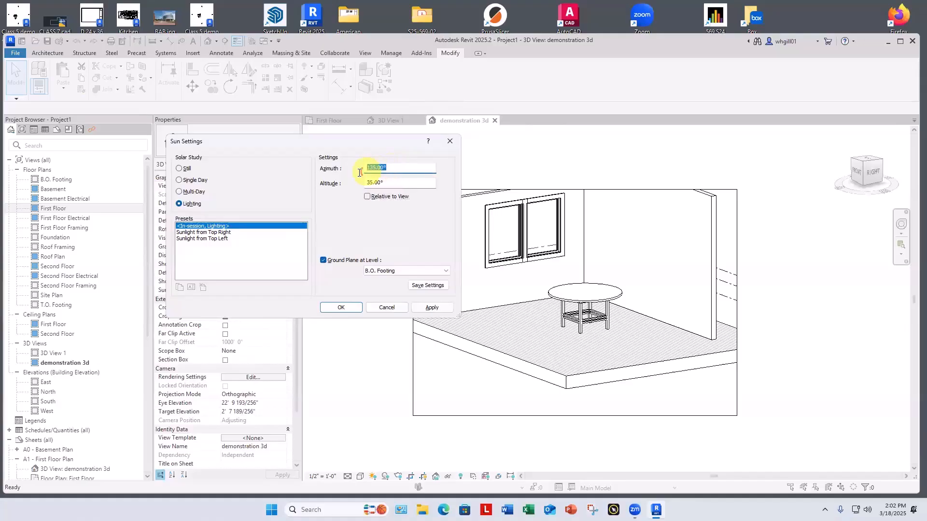
text(270)
click(386, 271)
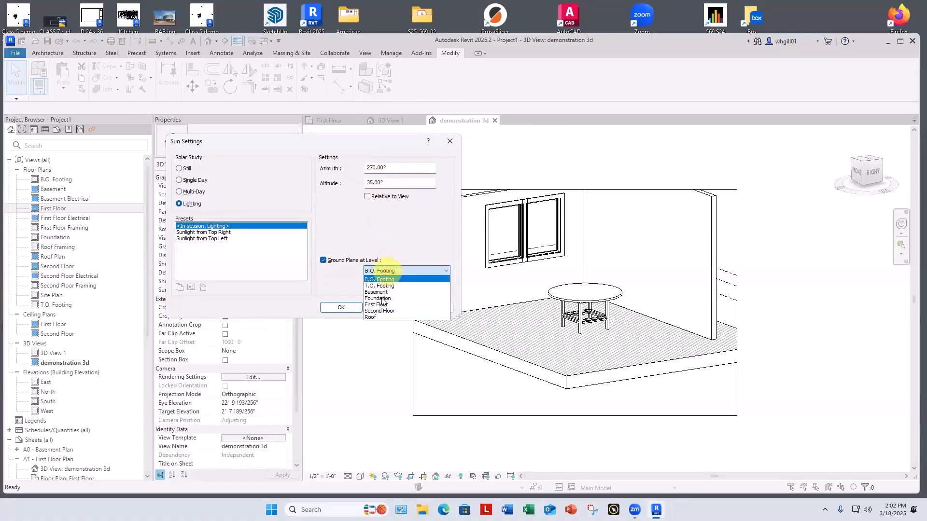
click(377, 305)
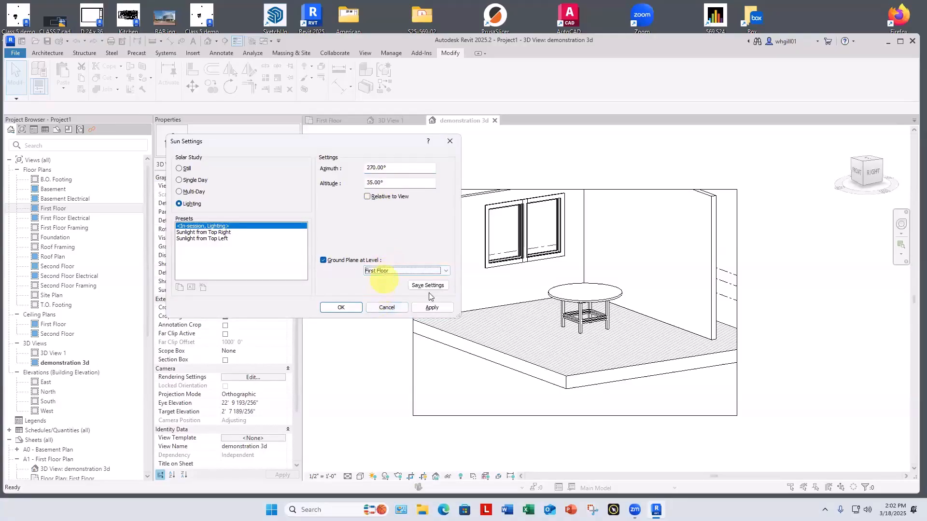
click(341, 308)
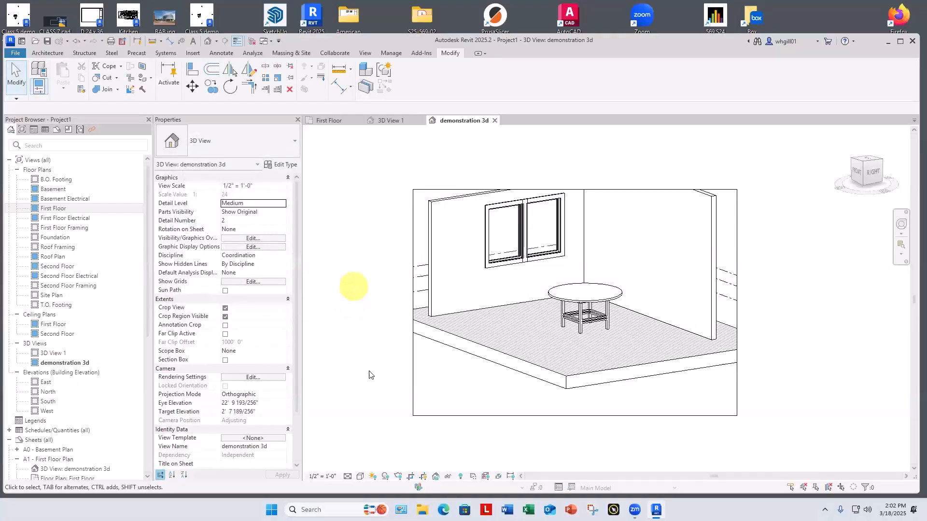
Step: Turn on shadows in the demonstration 3d view and extend its crop region upward past the wall tops
click(385, 477)
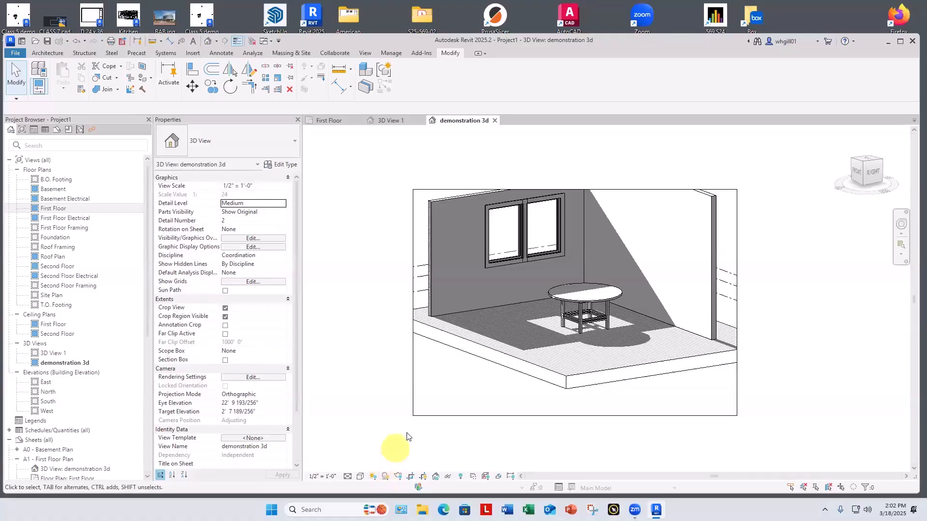
scroll(410, 428, down, 2)
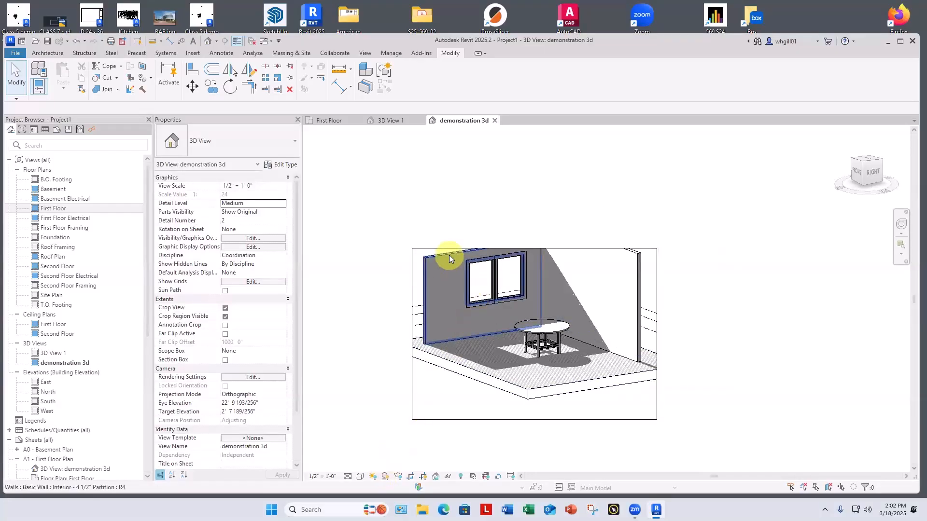
click(591, 249)
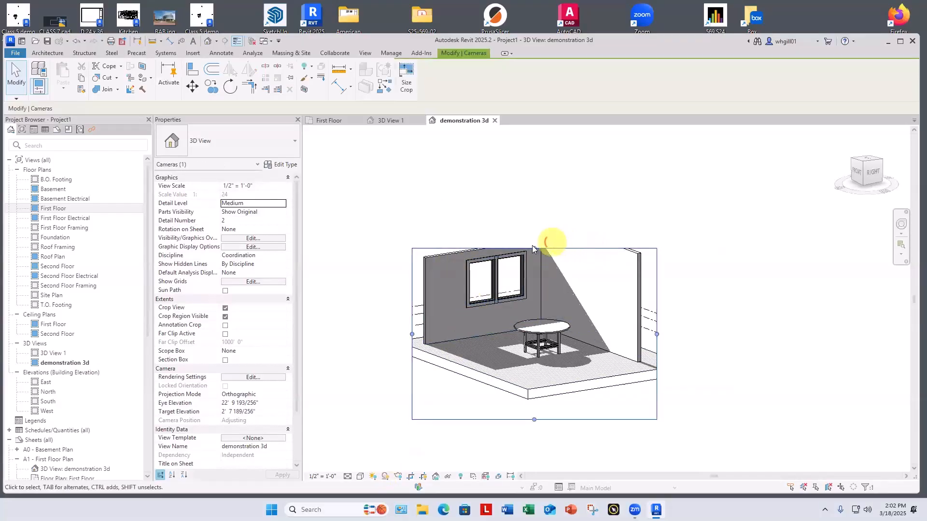
drag(534, 248, 532, 219)
click(450, 438)
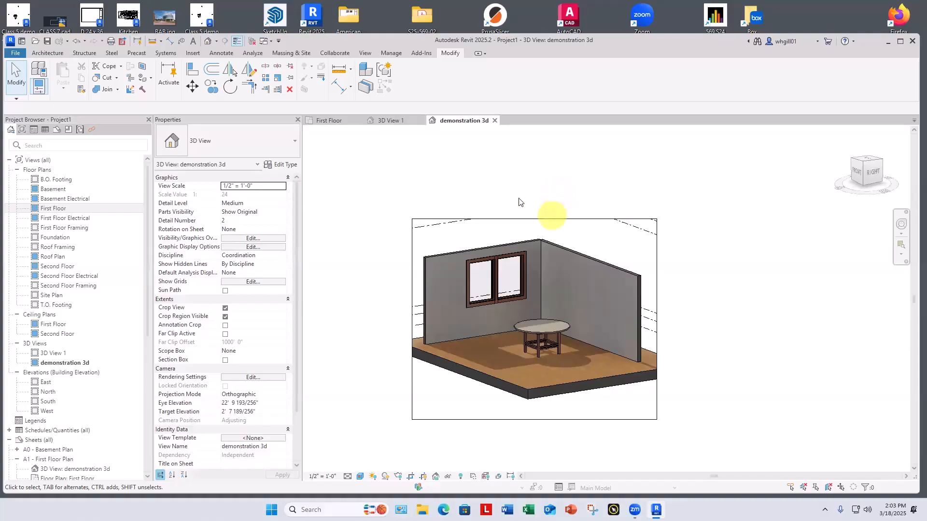
Step: Render the demonstration 3d view at Draft quality with the Exterior: Sun only scheme and save the image to the project
key(r)
key(r)
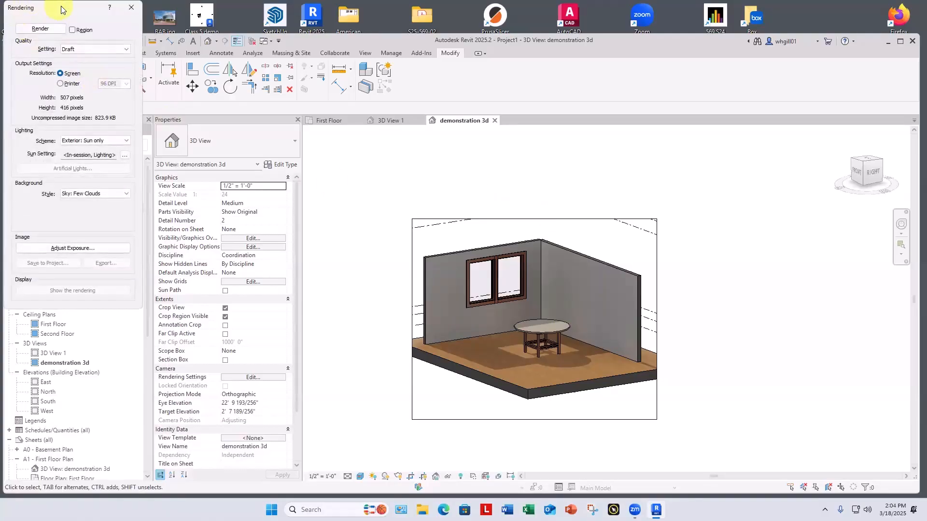
drag(61, 10, 272, 140)
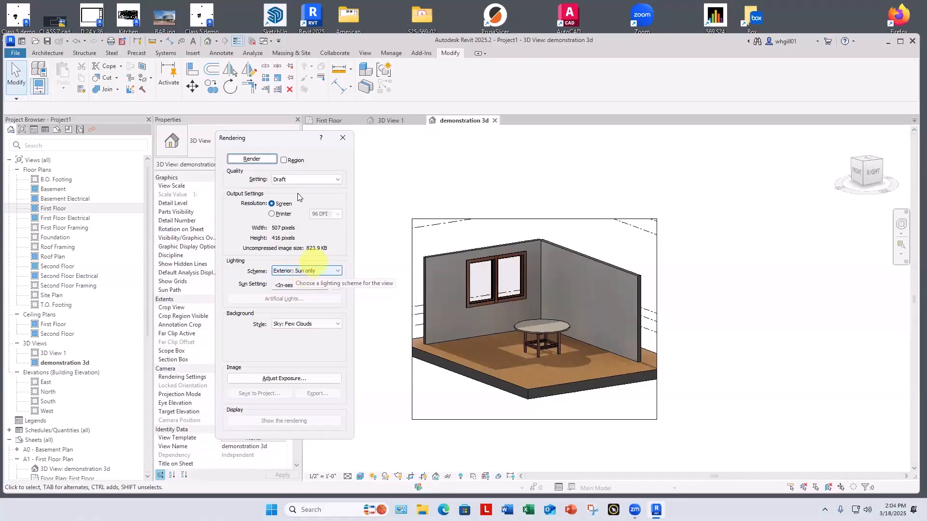
click(253, 159)
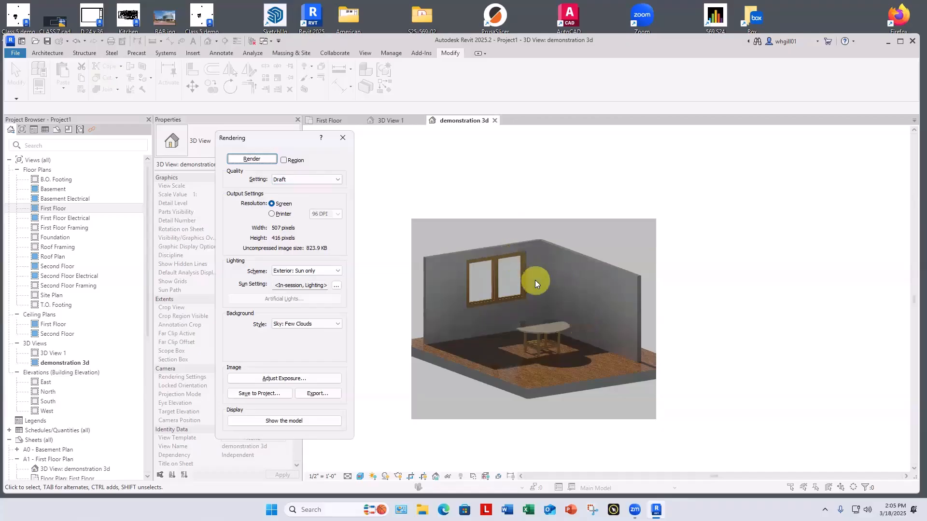
scroll(531, 282, up, 3)
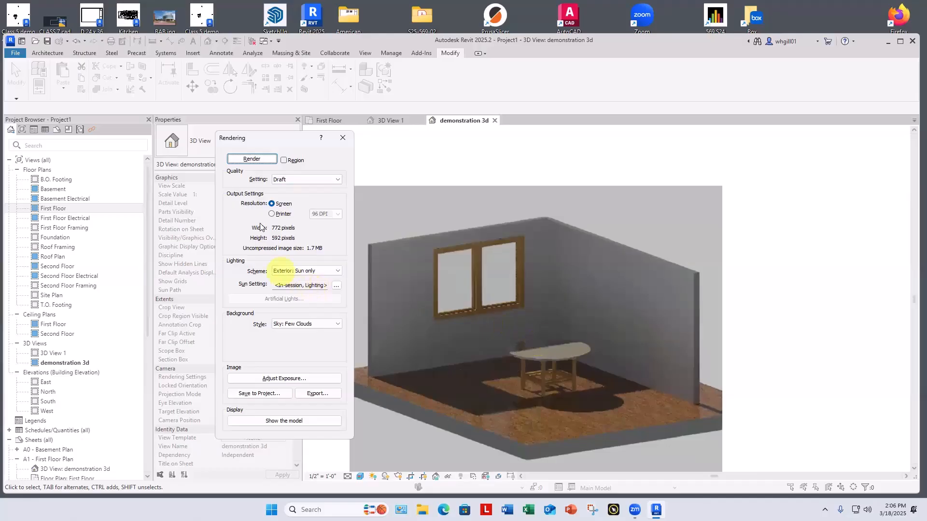
key(alt+v)
key(Return)
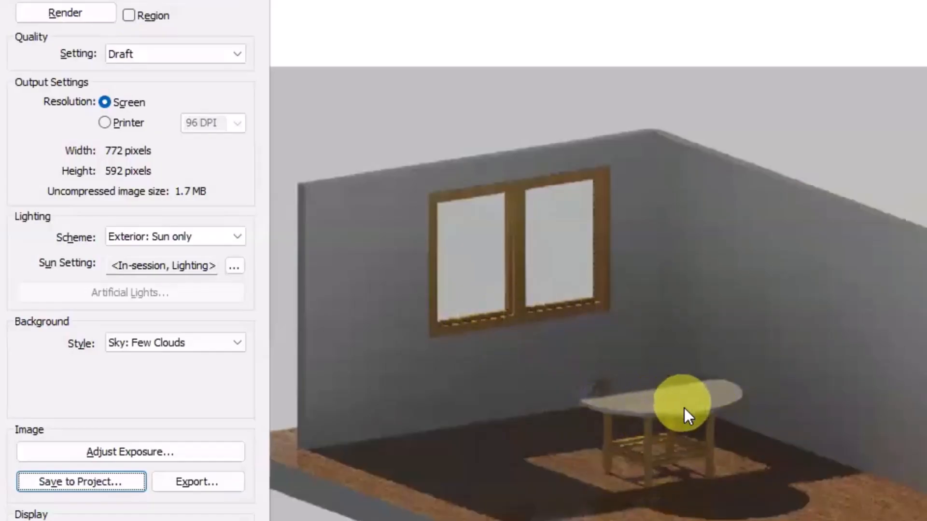
Step: Set the rendering quality to Medium and render the demonstration 3d view again
click(162, 57)
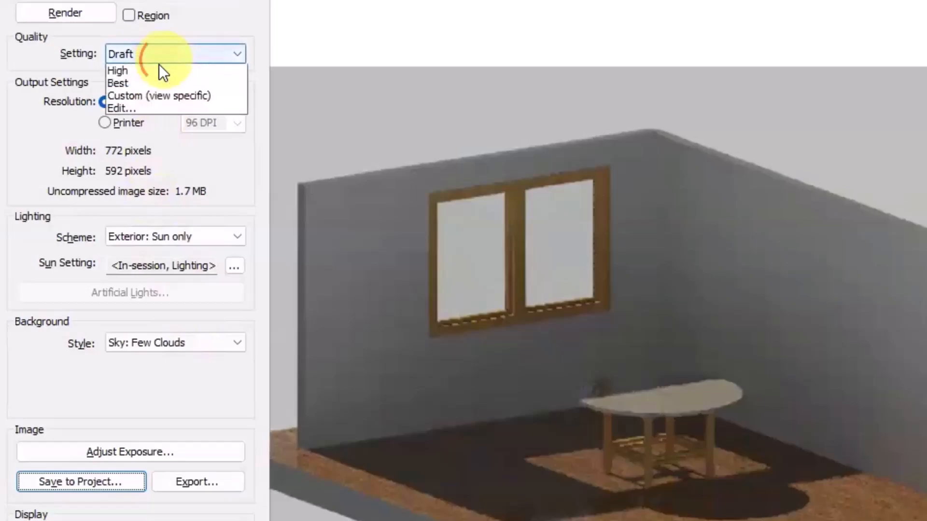
click(135, 83)
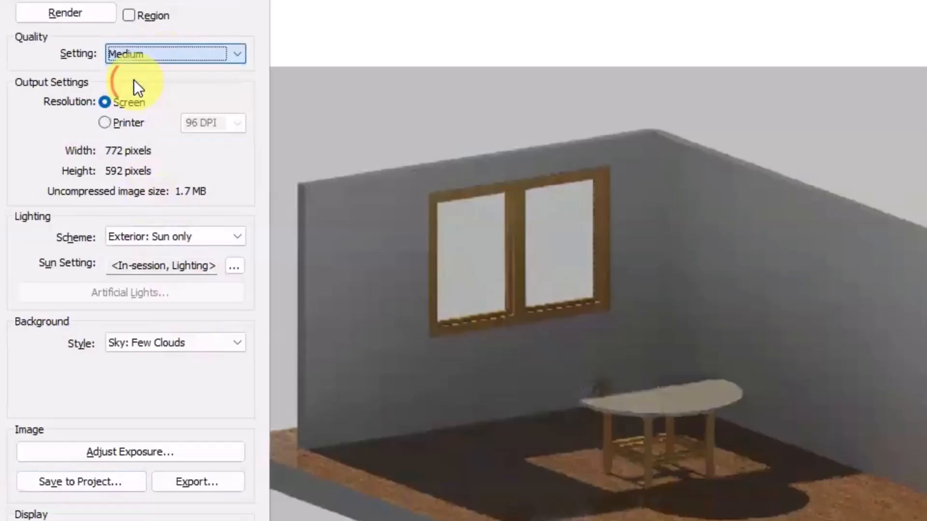
click(59, 11)
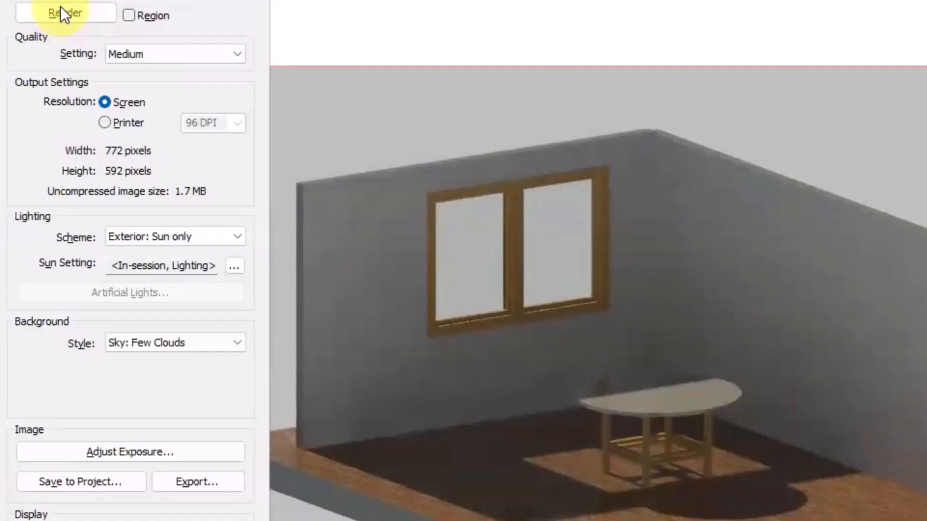
click(61, 8)
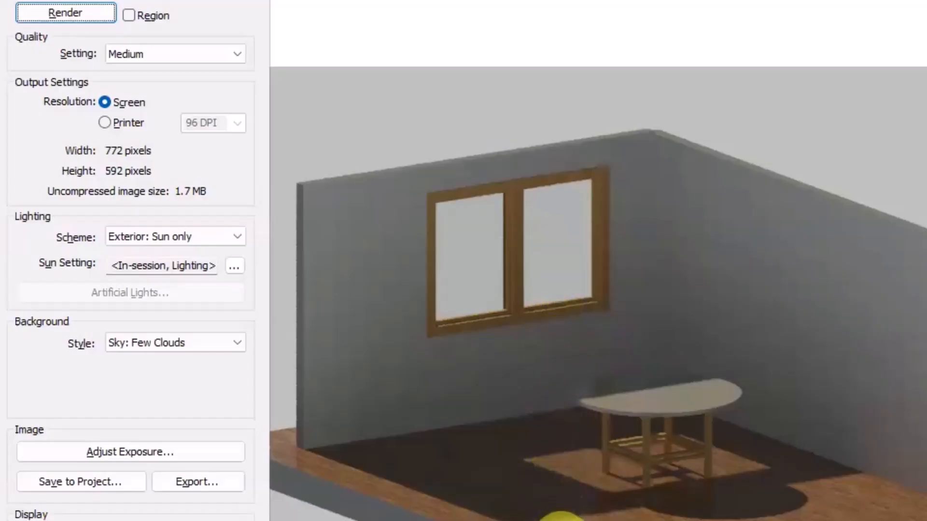
Step: Raise the rendering quality to High and render the demonstration 3d view
click(201, 54)
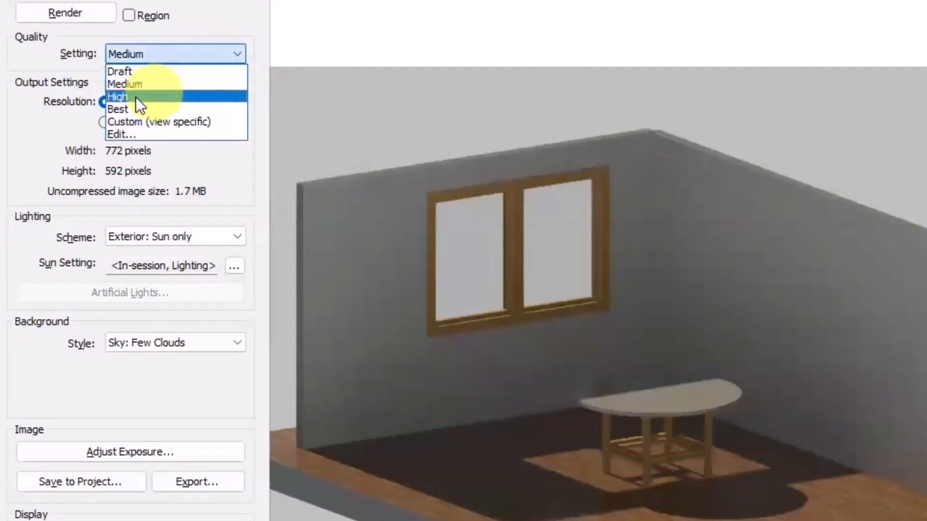
click(135, 97)
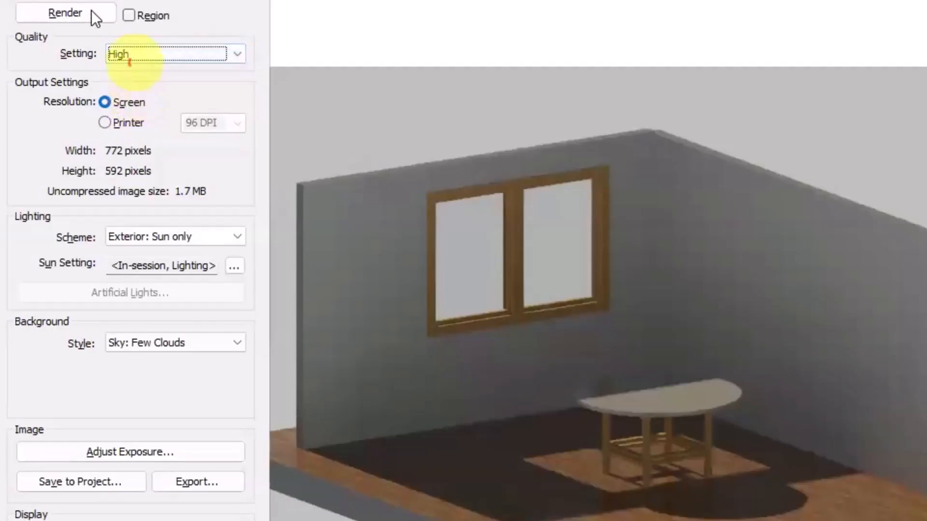
click(66, 13)
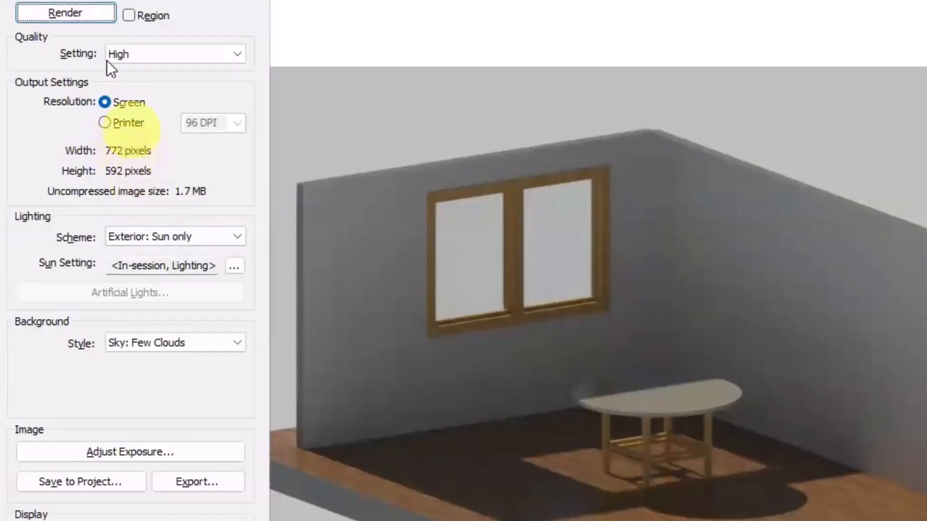
click(92, 12)
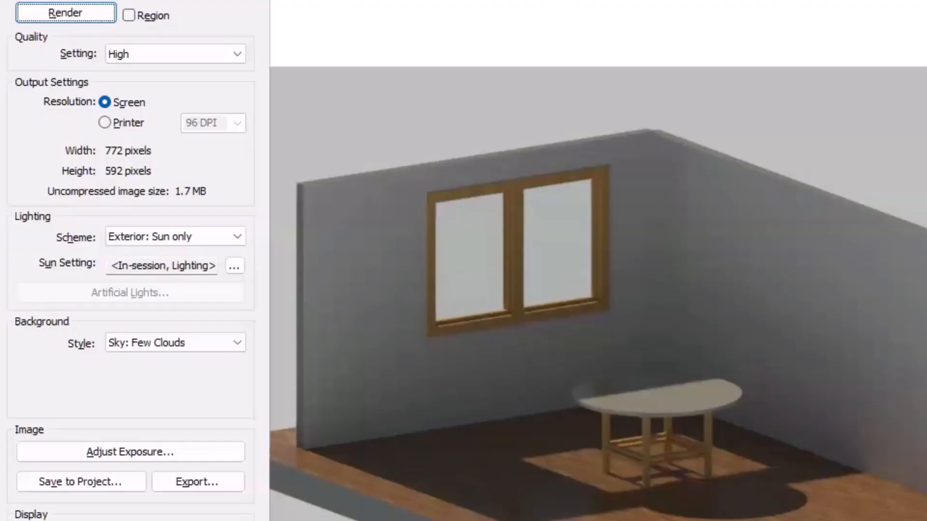
Step: Start a Best-quality rendering of the demonstration 3d view and stop it before it completes
click(148, 57)
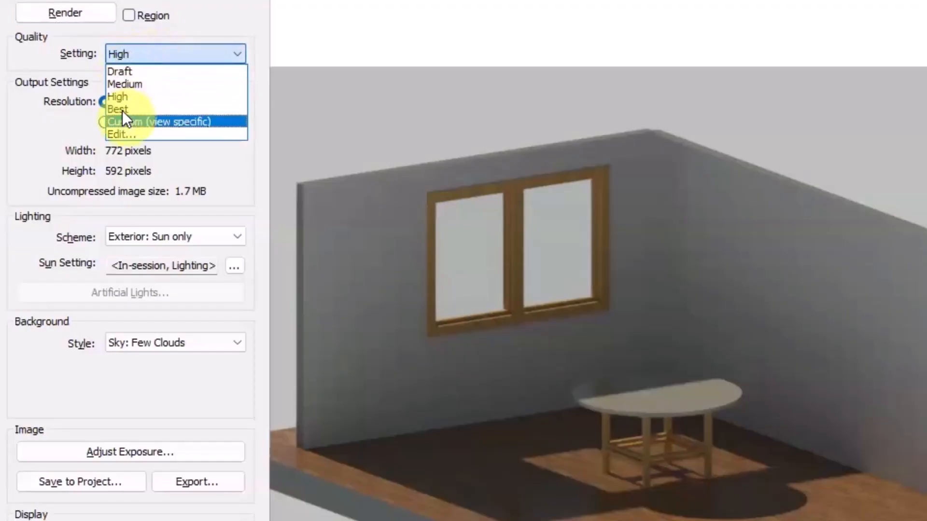
click(122, 109)
click(56, 12)
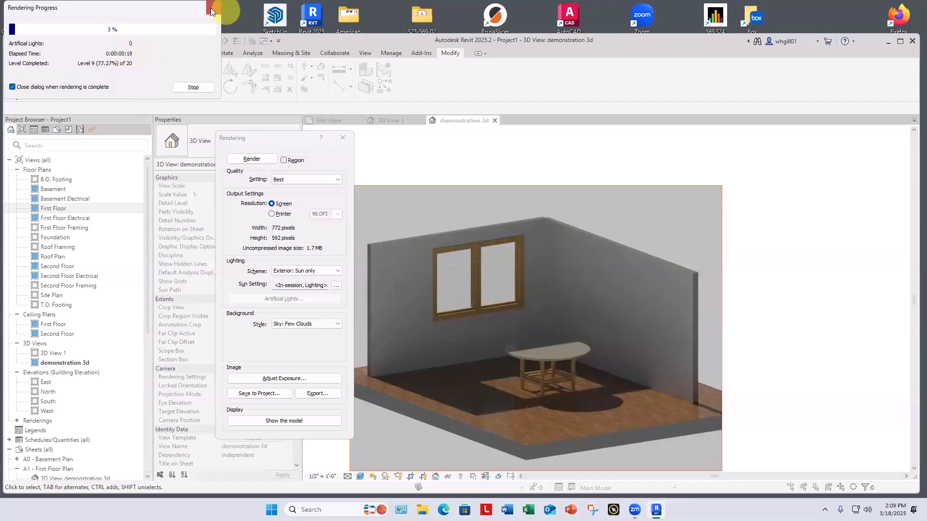
click(188, 87)
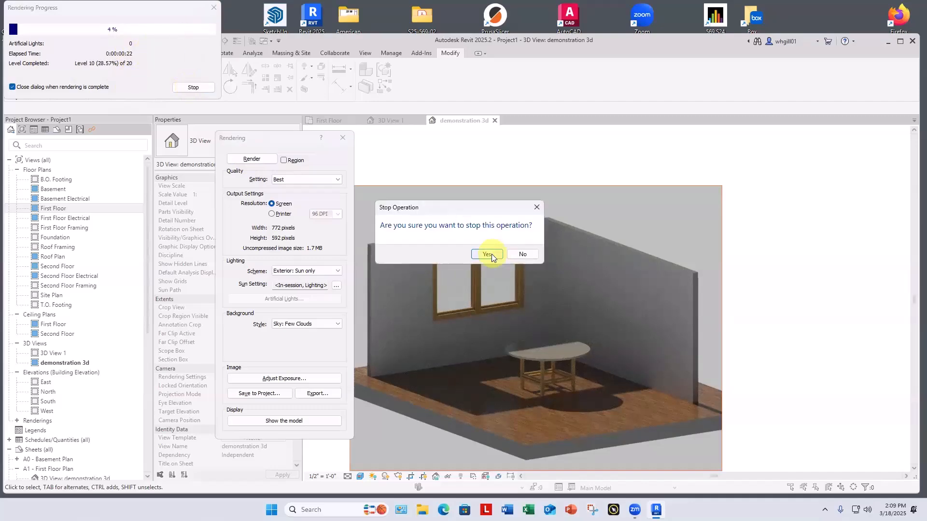
click(490, 254)
Step: Switch to 3D View 1 and render it at Medium quality with the Sky: No Clouds background
click(344, 139)
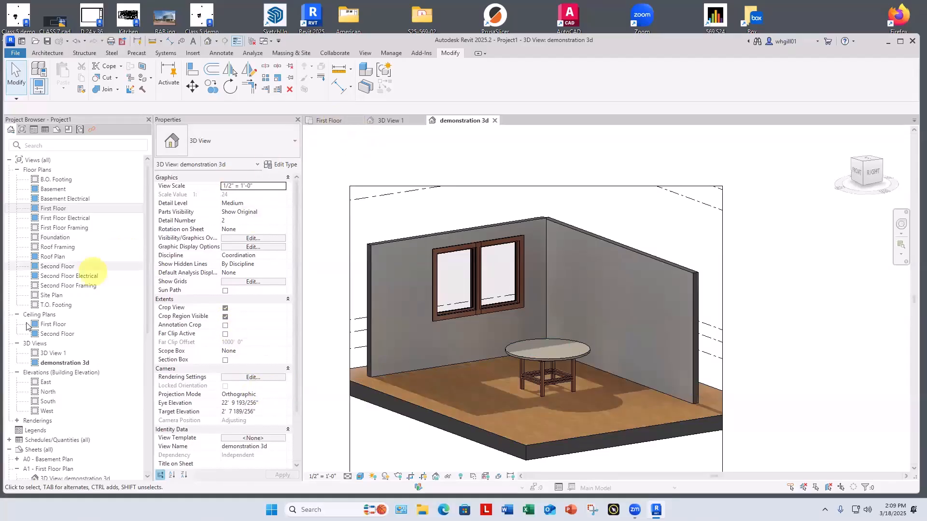
double_click(48, 355)
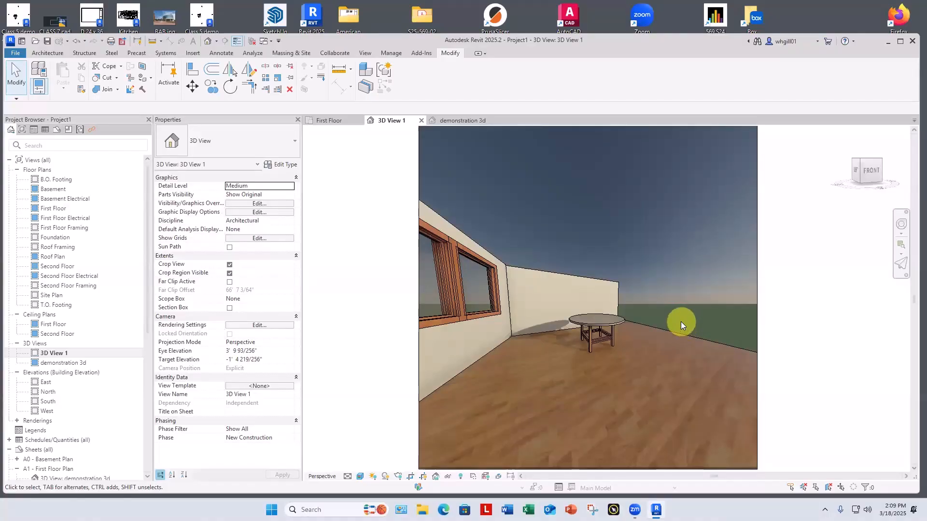
key(r)
key(r)
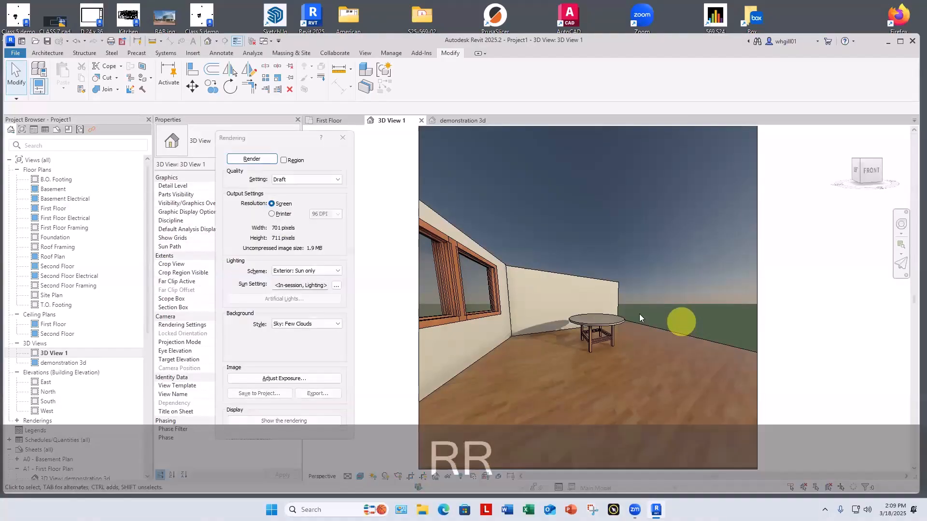
click(284, 327)
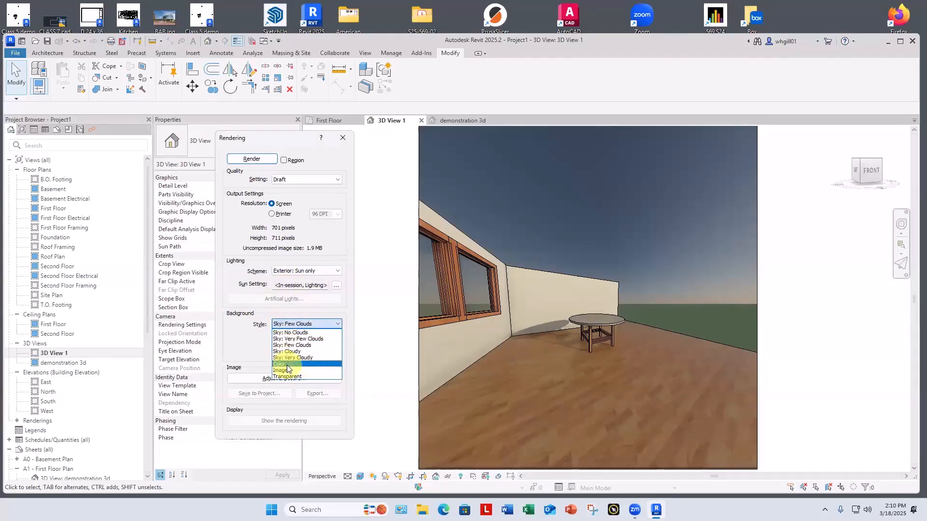
click(296, 333)
click(280, 179)
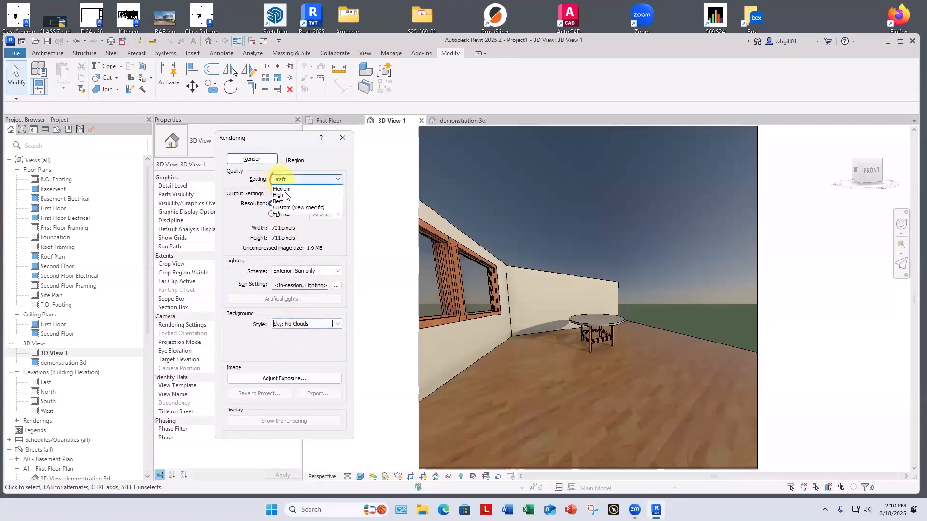
click(282, 188)
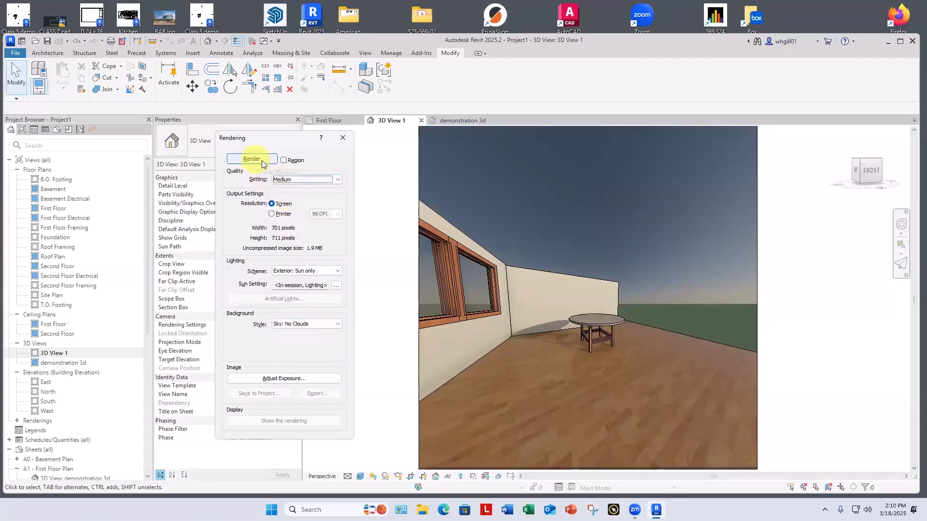
click(255, 159)
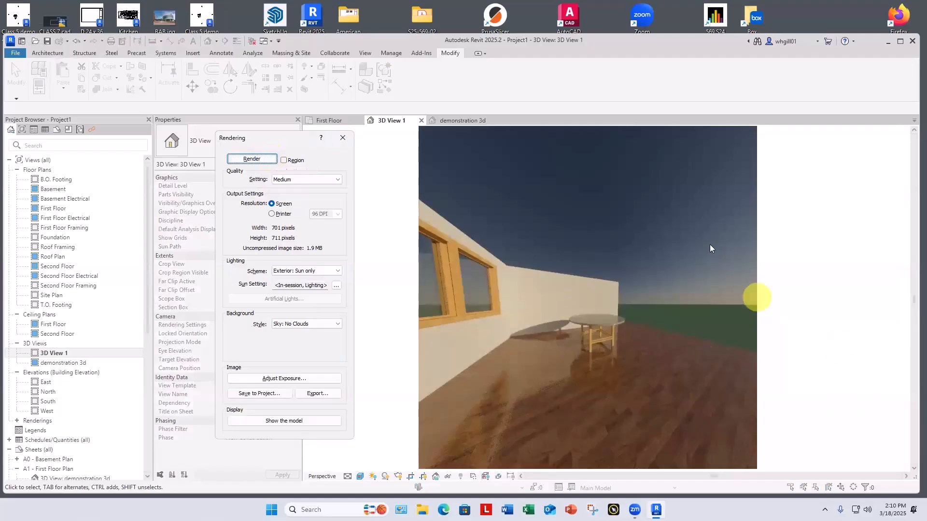
Step: Change the background style to Sky: Very Few Clouds and render 3D View 1
click(280, 324)
click(281, 340)
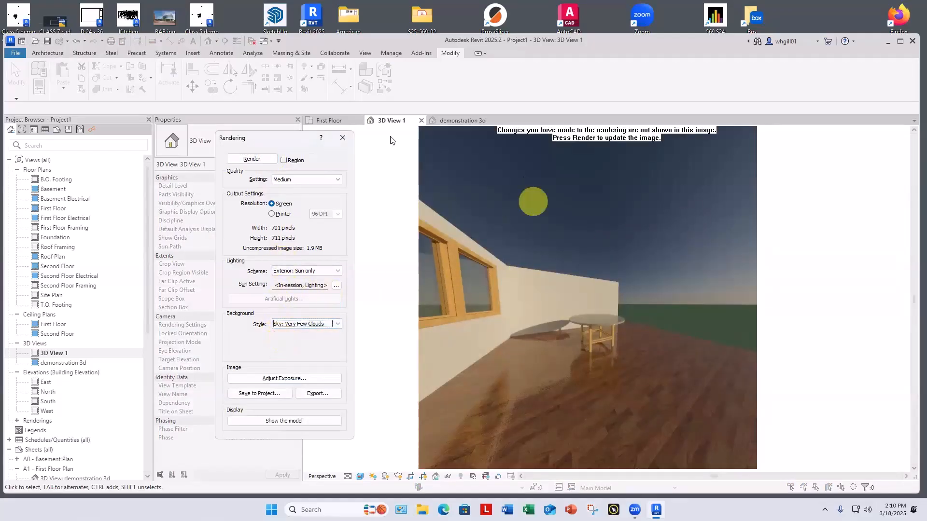
click(245, 158)
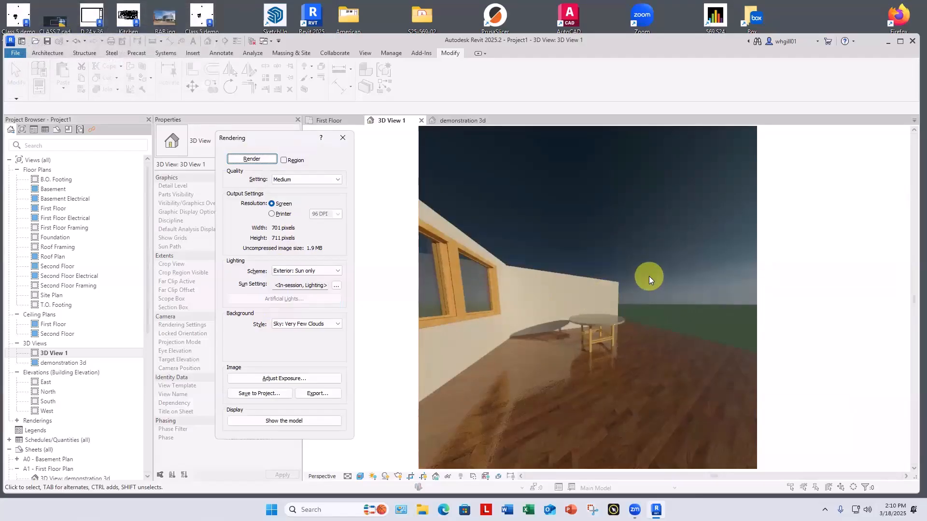
Step: Change the background style to Sky: Cloudy and render 3D View 1
click(281, 325)
click(291, 356)
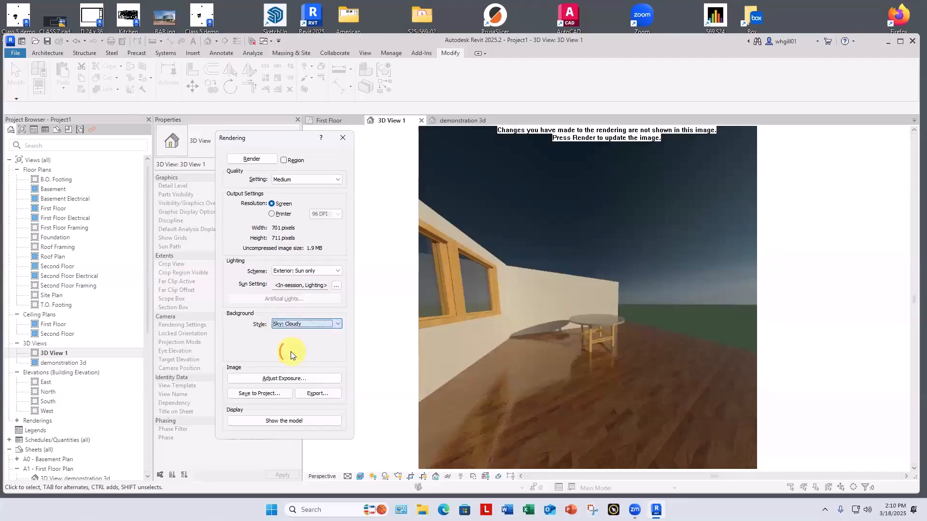
click(247, 160)
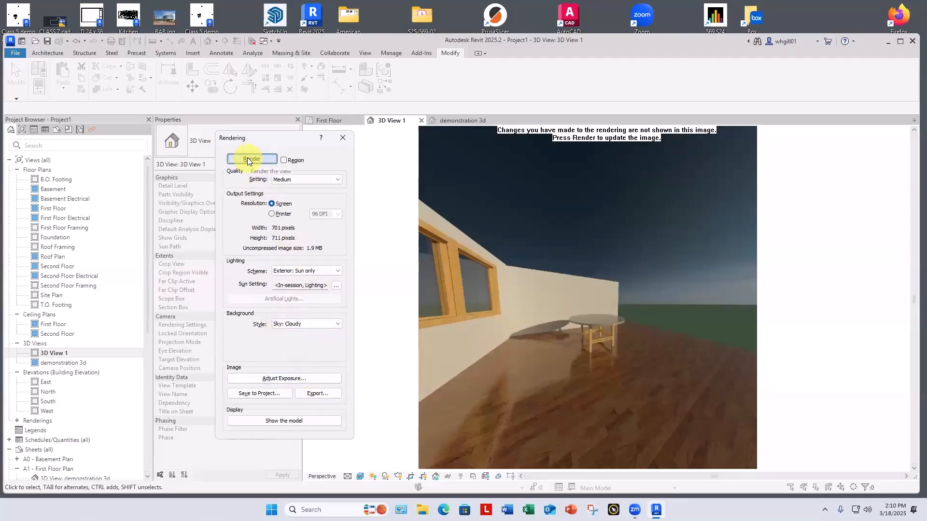
click(247, 159)
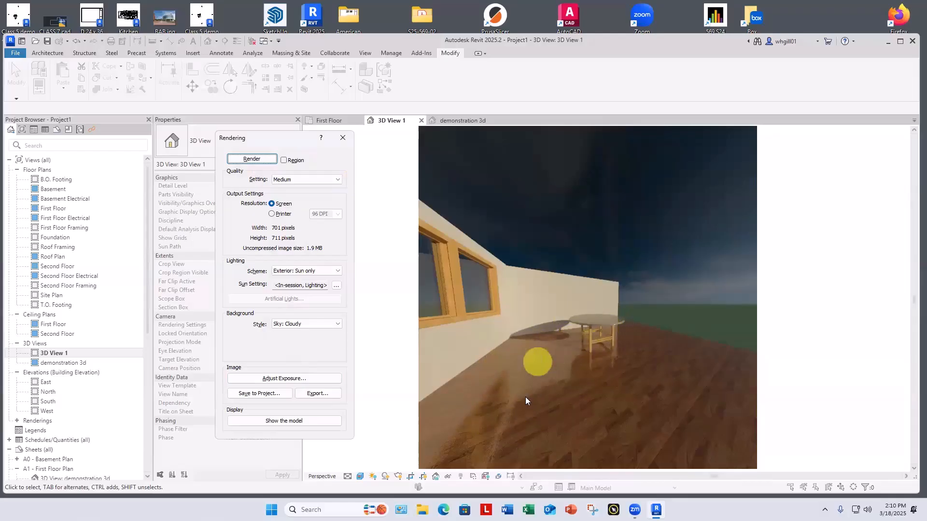
Step: Lower the rendering quality to Draft and render 3D View 1 with the same cloudy background
click(306, 179)
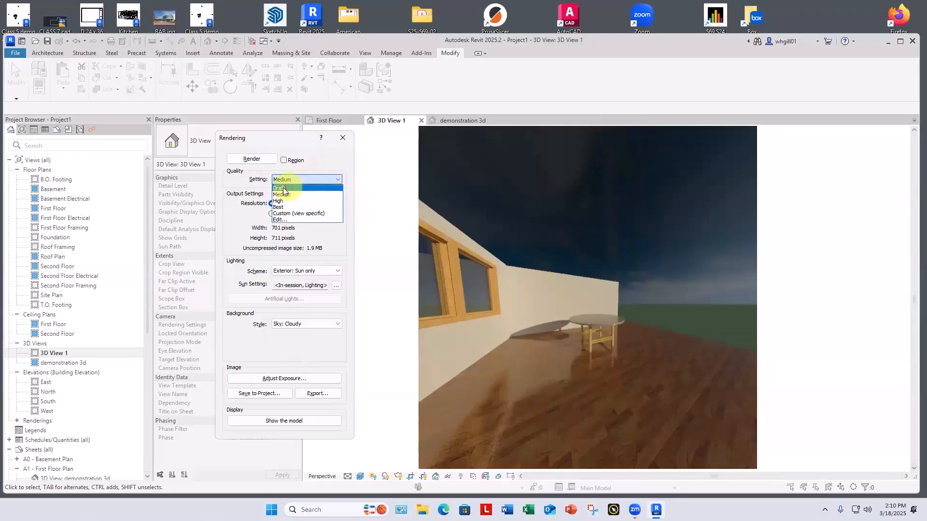
click(282, 188)
click(251, 160)
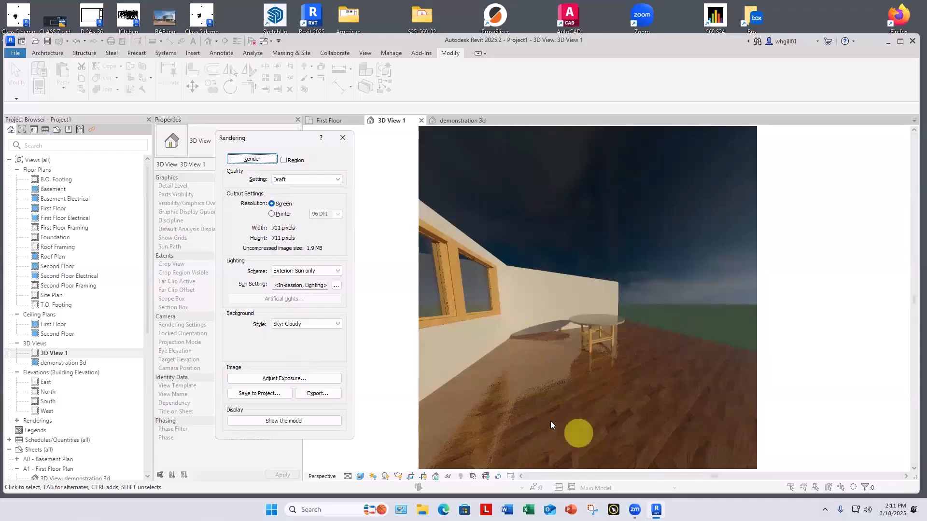
Step: Set the quality to Medium and the background style to Sky: Very Cloudy, and render 3D View 1
click(287, 180)
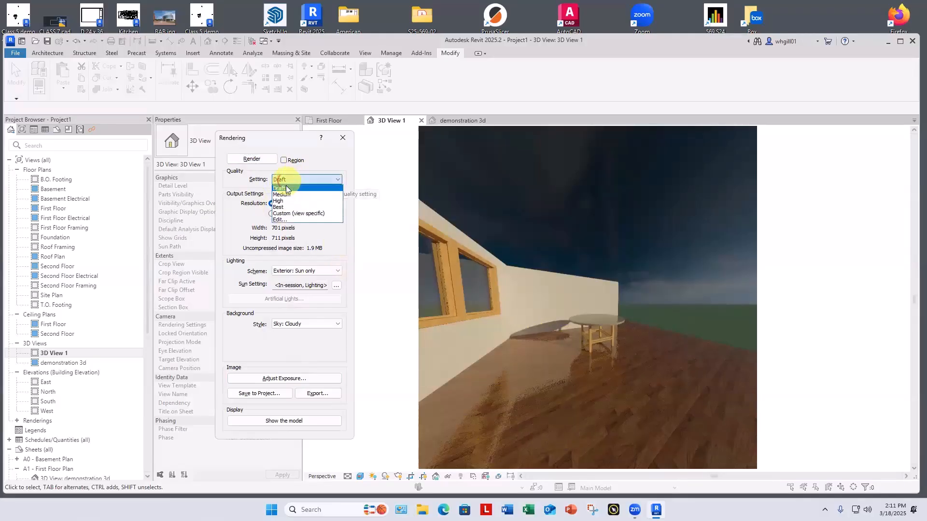
click(279, 194)
click(300, 324)
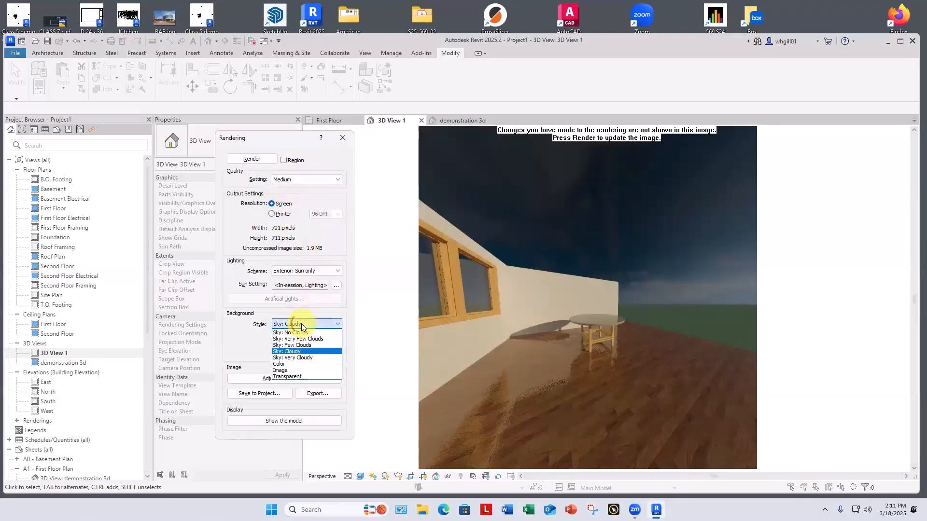
click(289, 358)
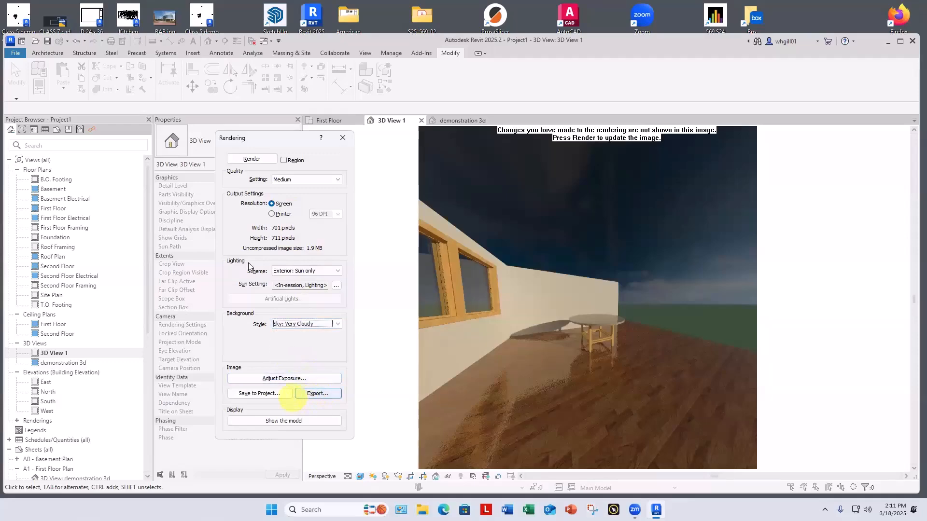
click(251, 159)
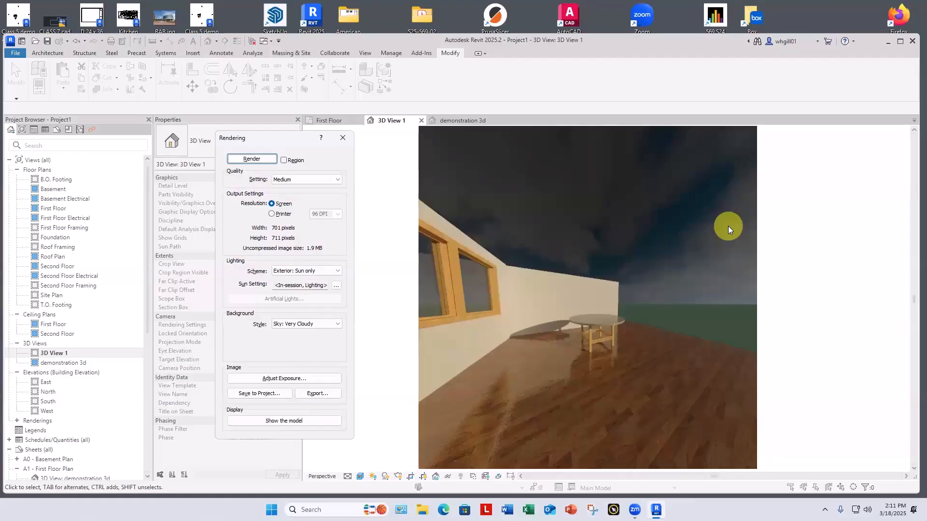
Step: Change the background style to Color, render 3D View 1 at Medium quality, and close the rendering settings
click(287, 272)
click(297, 271)
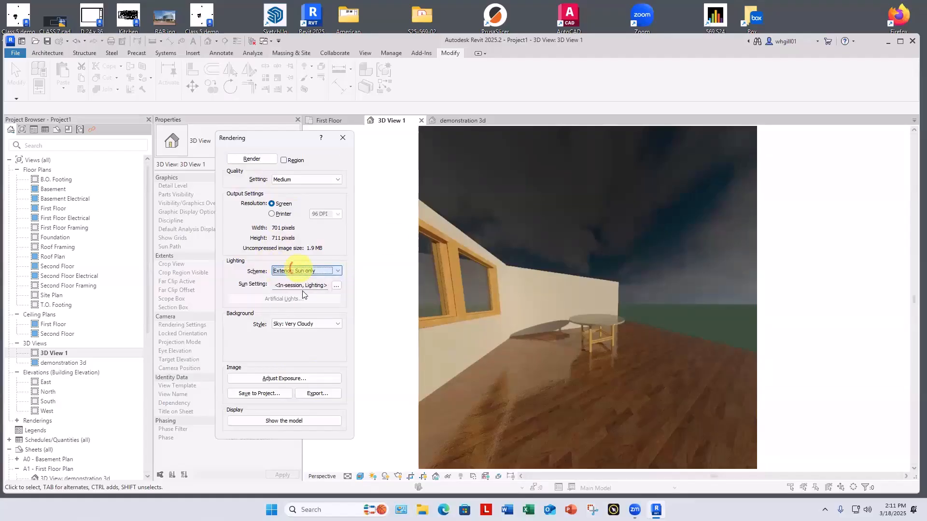
click(294, 324)
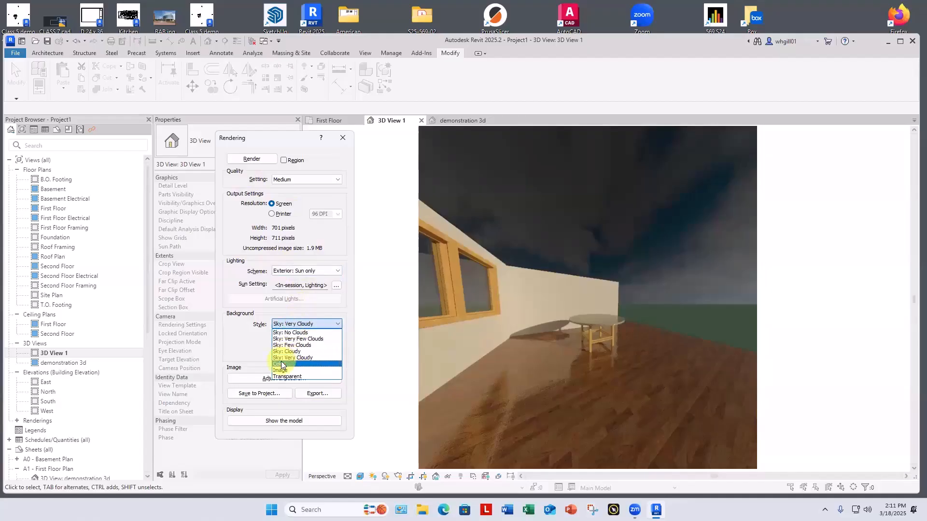
click(289, 354)
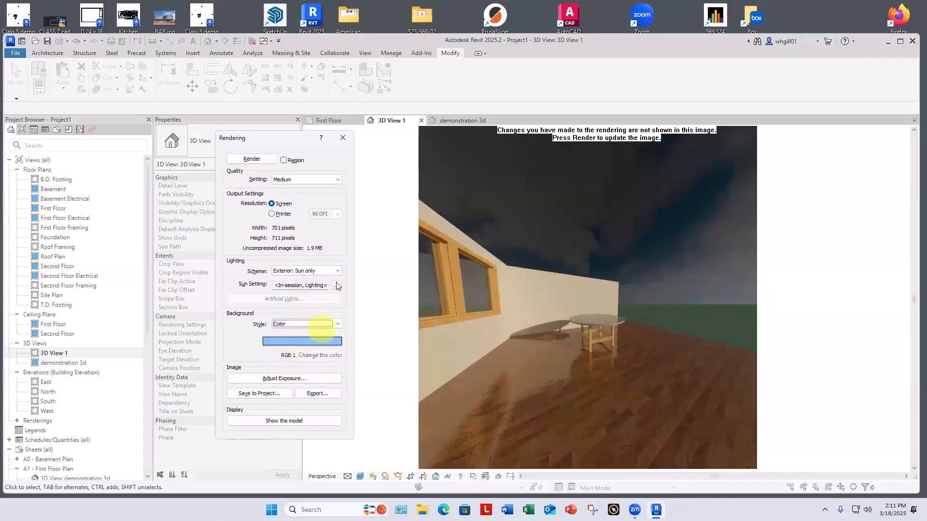
click(252, 158)
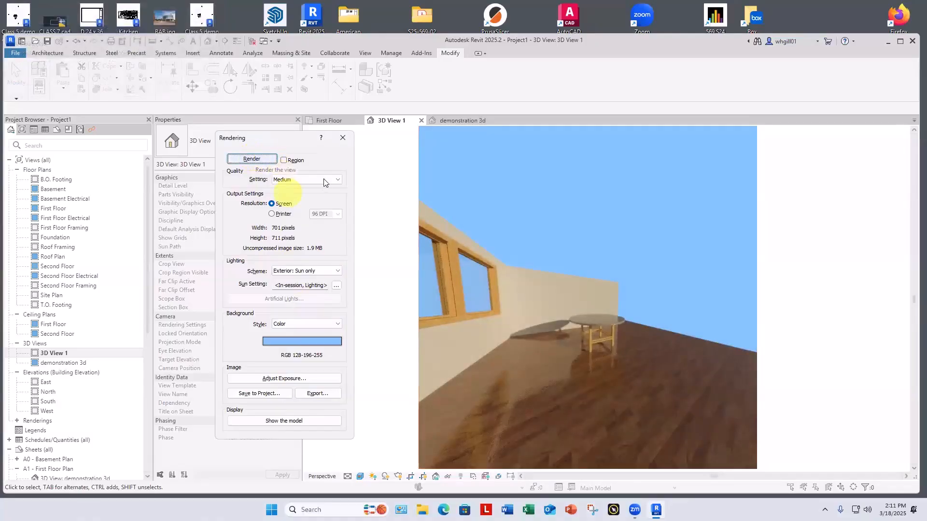
key(Escape)
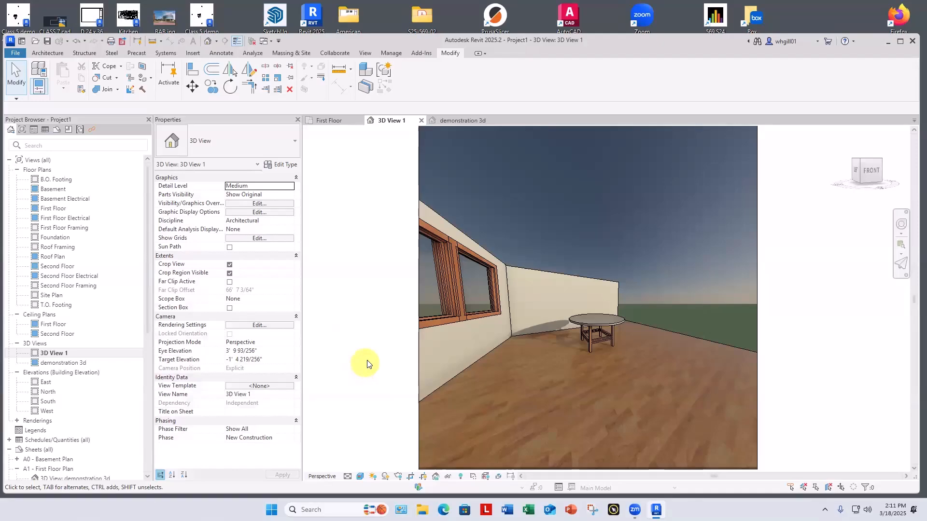
Step: Review the screen output resolution and image size in the rendering settings of 3D View 1
scroll(421, 311, down, 1)
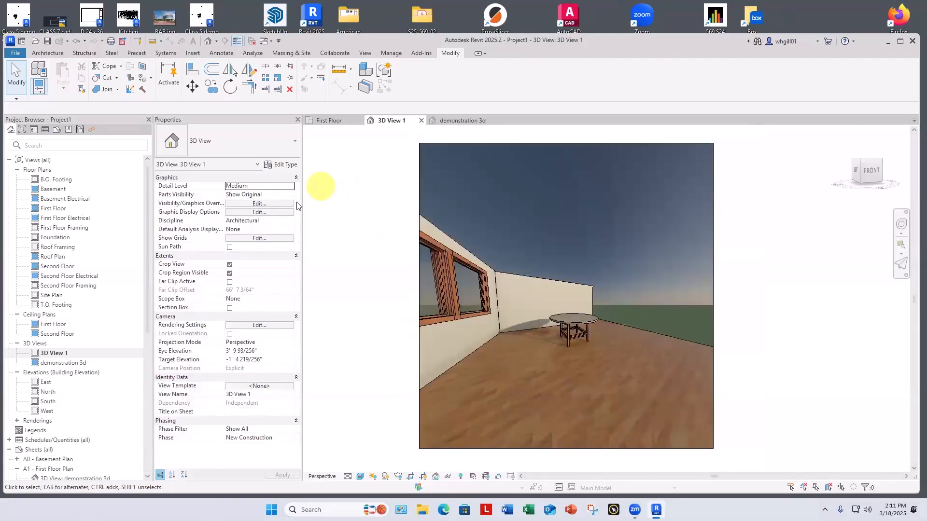
key(r)
key(r)
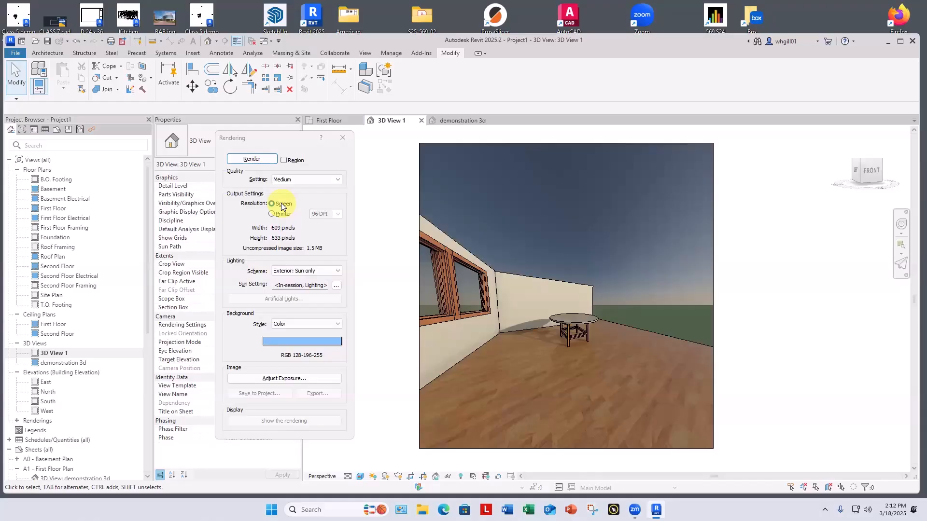
click(344, 138)
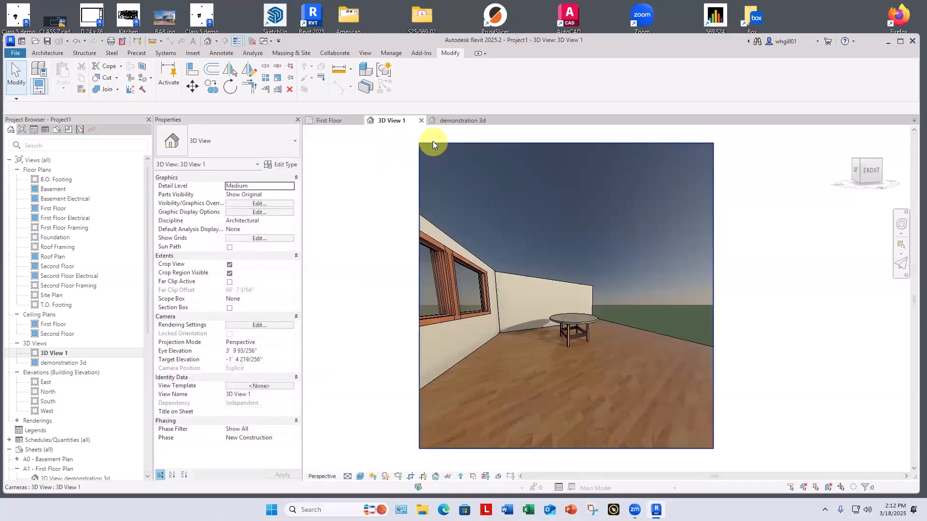
Step: Check the crop region size of 3D View 1, and pull in its upper, lower and right edges to about 26" by 20"
click(432, 143)
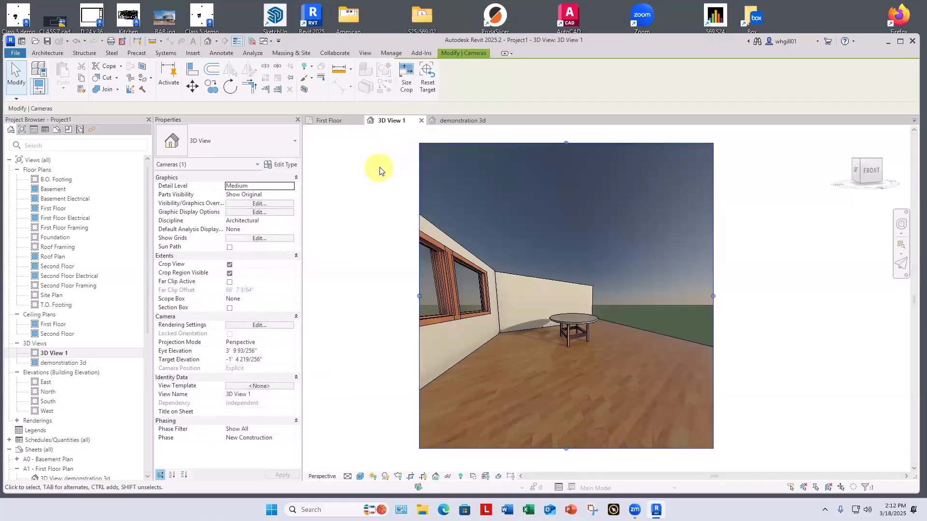
click(405, 77)
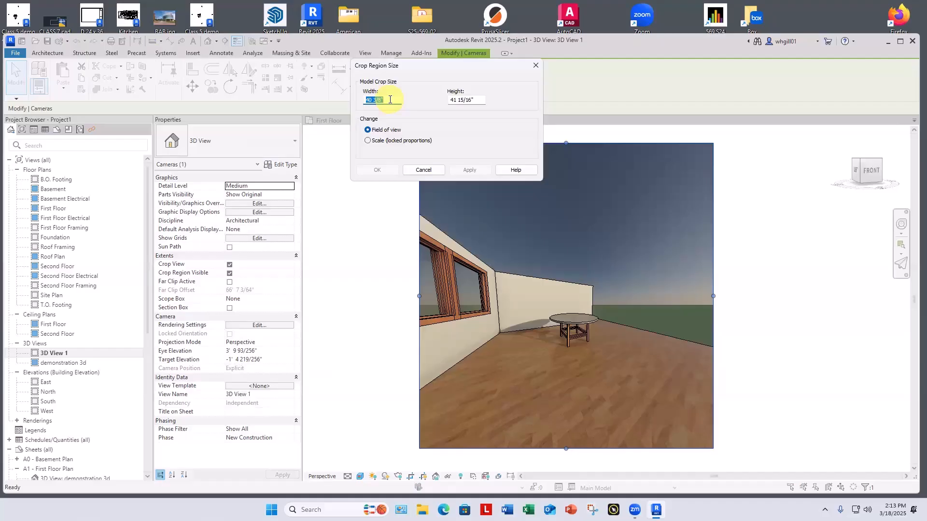
click(393, 99)
click(535, 66)
drag(563, 142, 568, 229)
drag(566, 449, 559, 376)
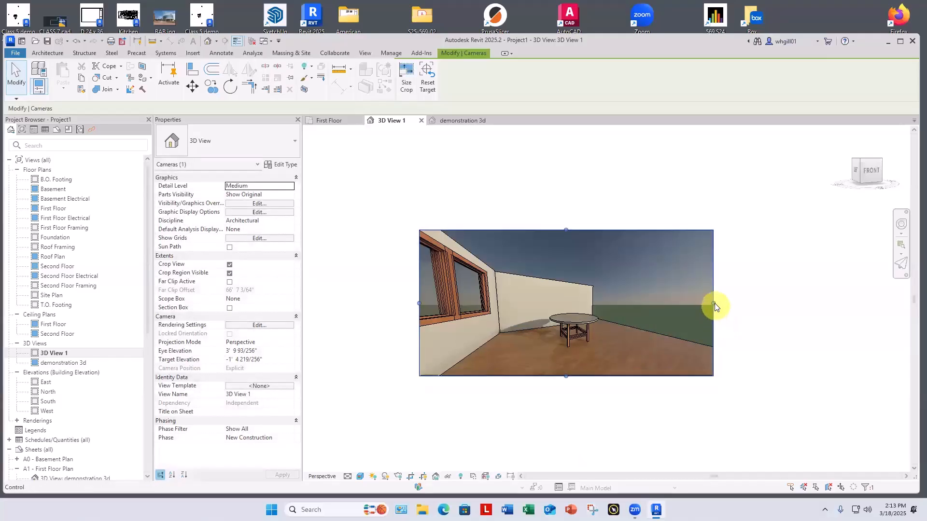
drag(714, 306, 605, 303)
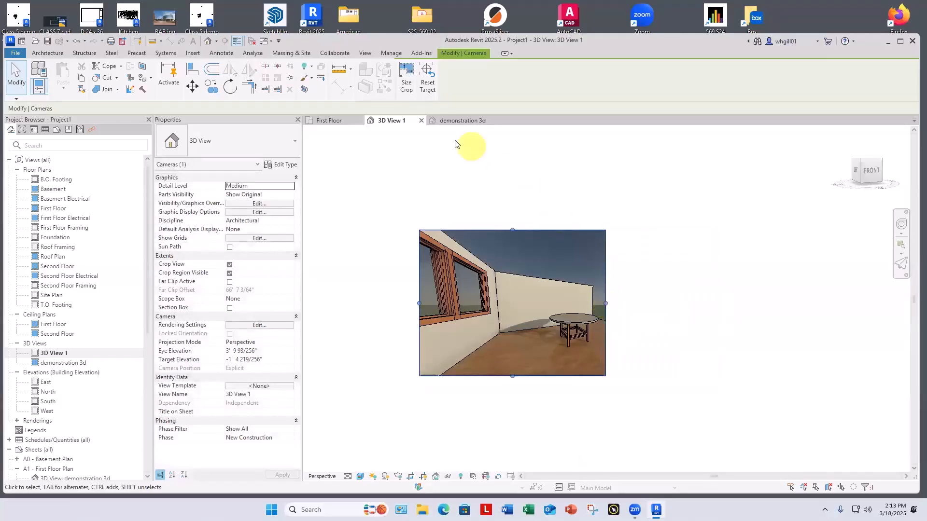
Step: Set the crop region of 3D View 1 to 25" wide and 20" high, changing the field of view
click(405, 87)
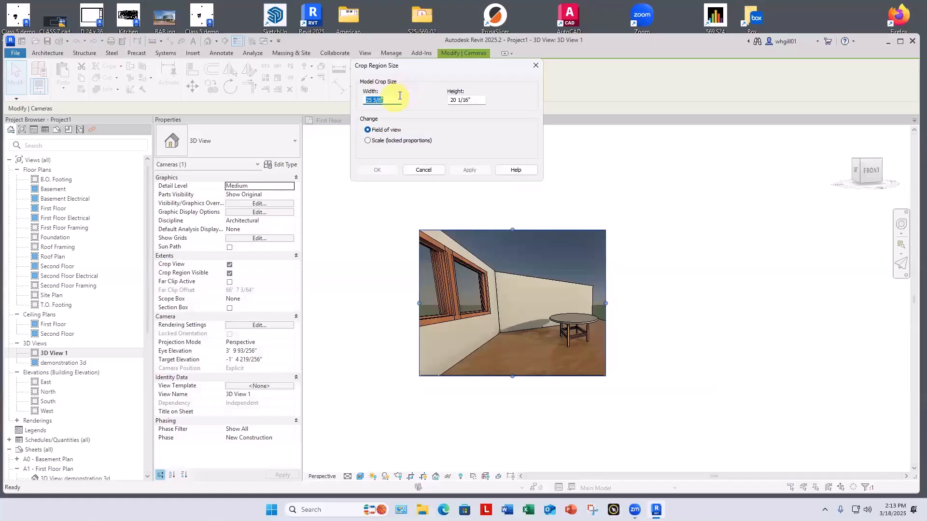
text(25)
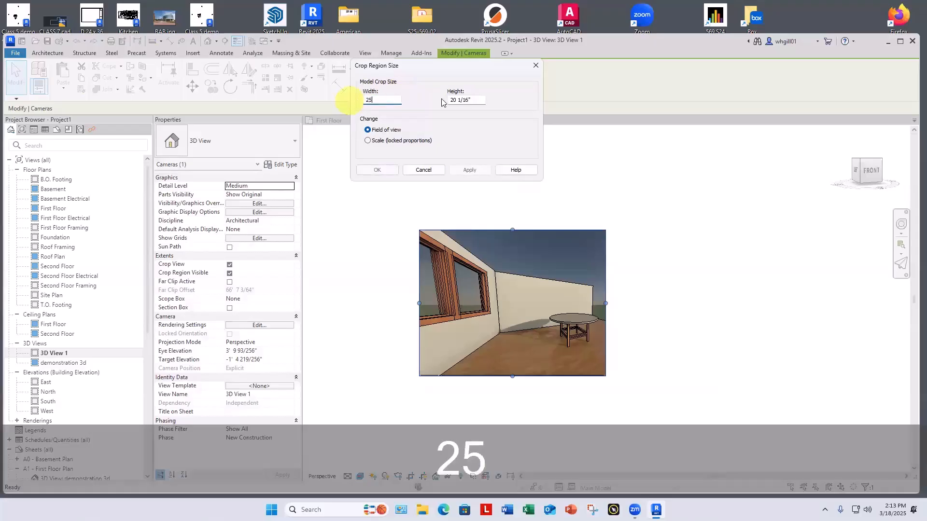
drag(473, 99, 446, 100)
text(2)
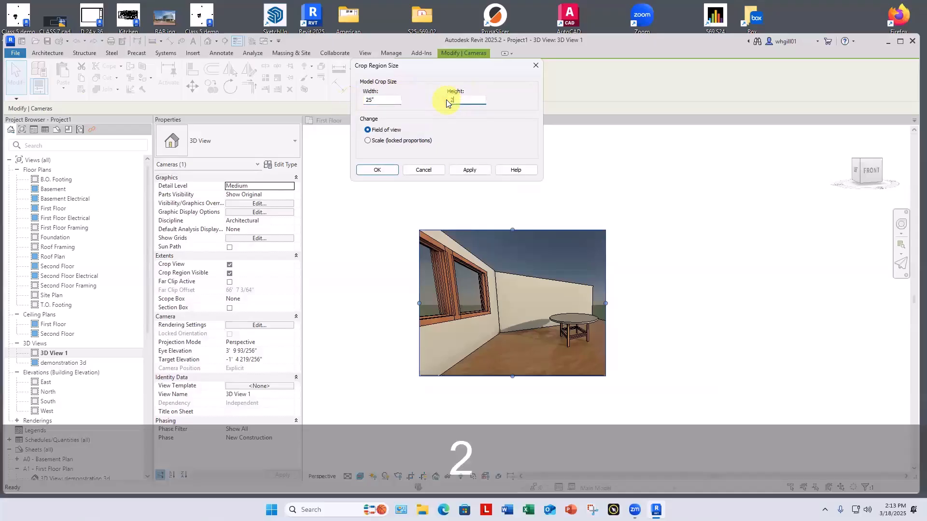
text(0)
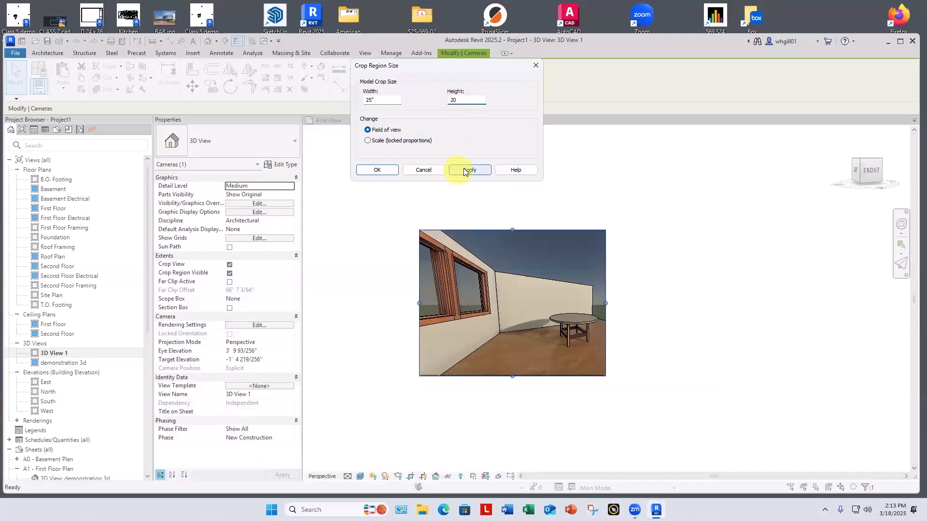
click(456, 169)
click(376, 170)
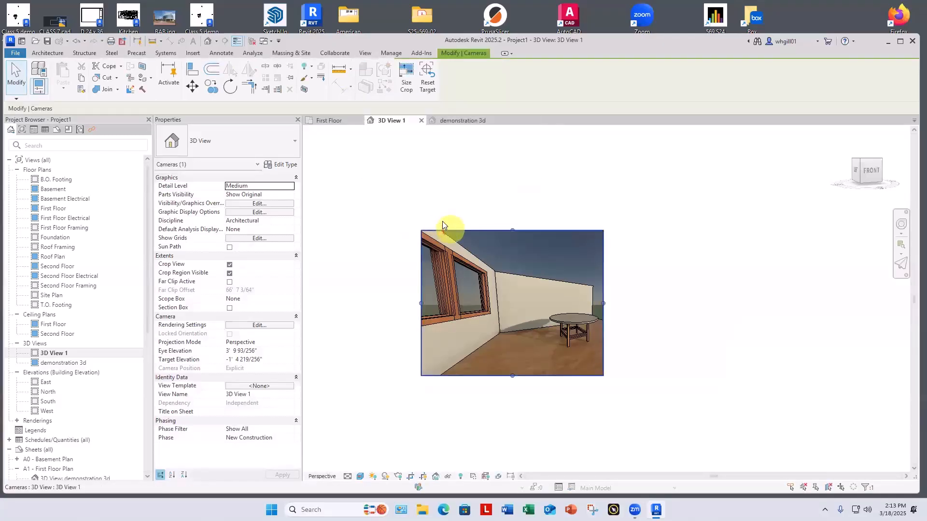
click(352, 161)
Step: Set the rendering output resolution to Printer at 150 DPI, and start and stop a Medium-quality rendering of 3D View 1
key(r)
key(r)
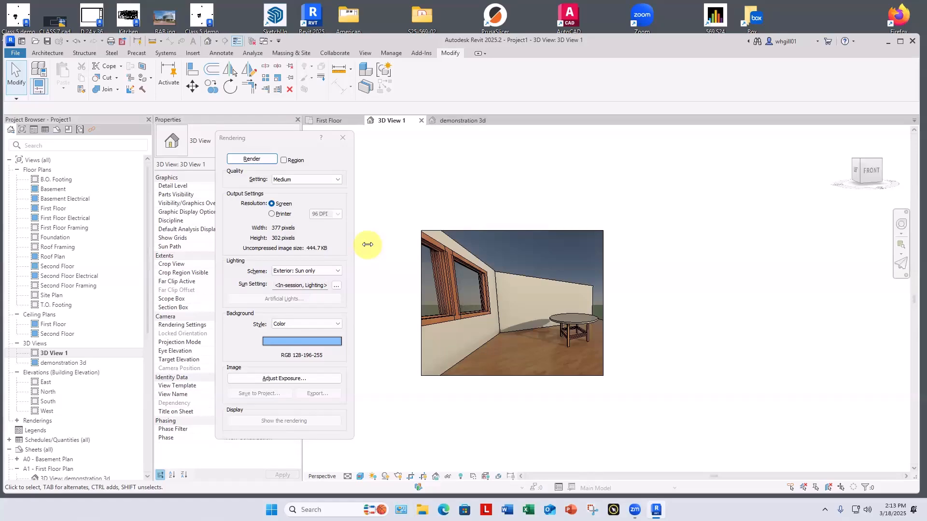
click(271, 214)
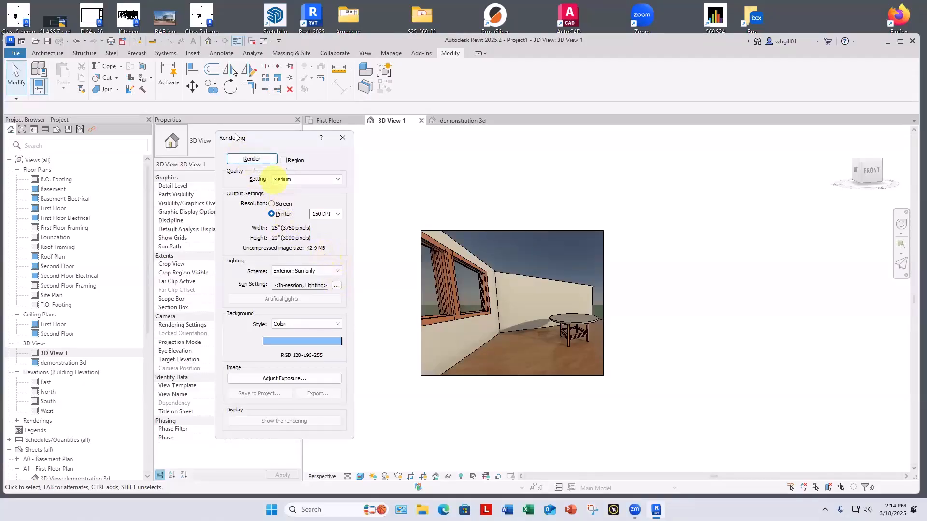
click(251, 158)
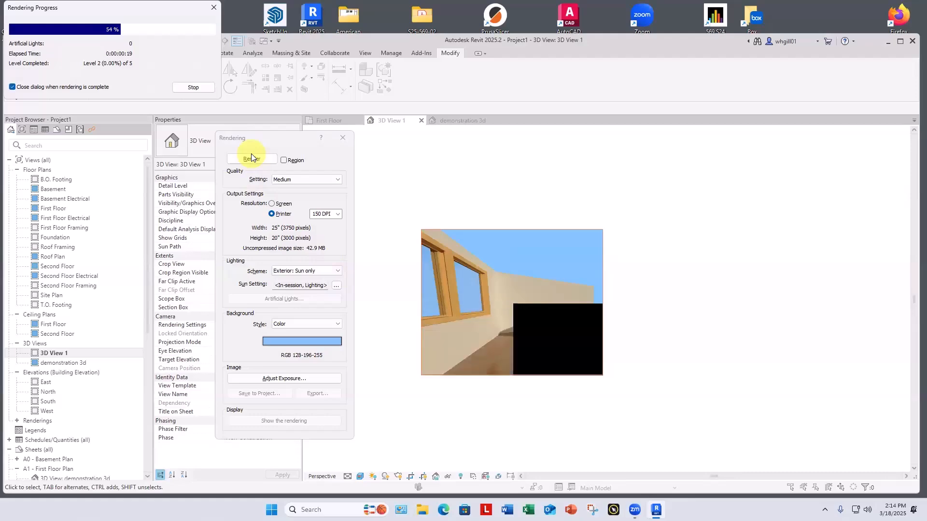
click(193, 88)
click(487, 253)
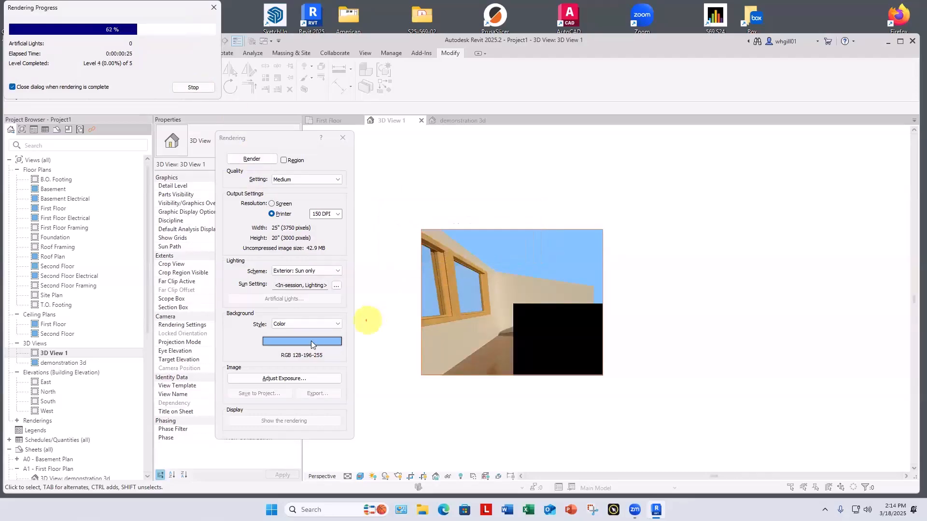
Step: Change the background style to Sky: Cloudy and render 3D View 1 at Medium quality for 150 DPI printing
click(291, 342)
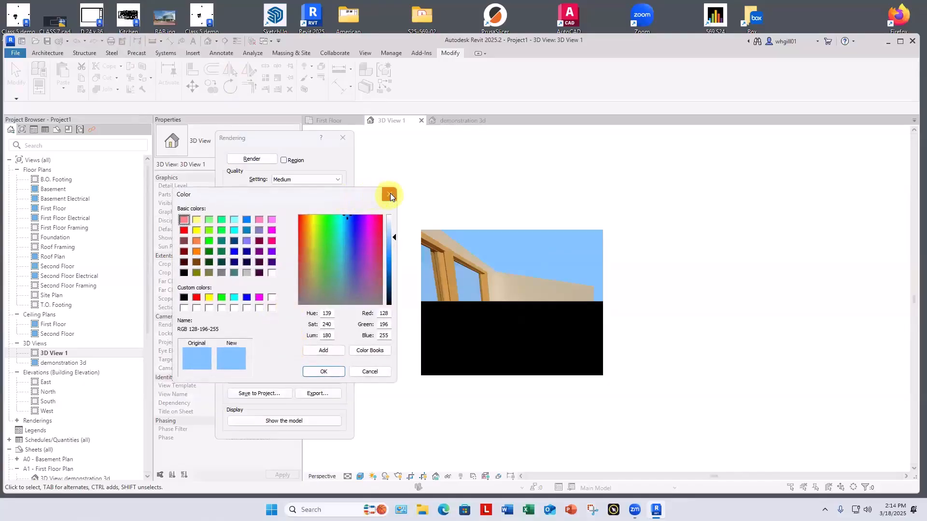
click(389, 194)
click(298, 323)
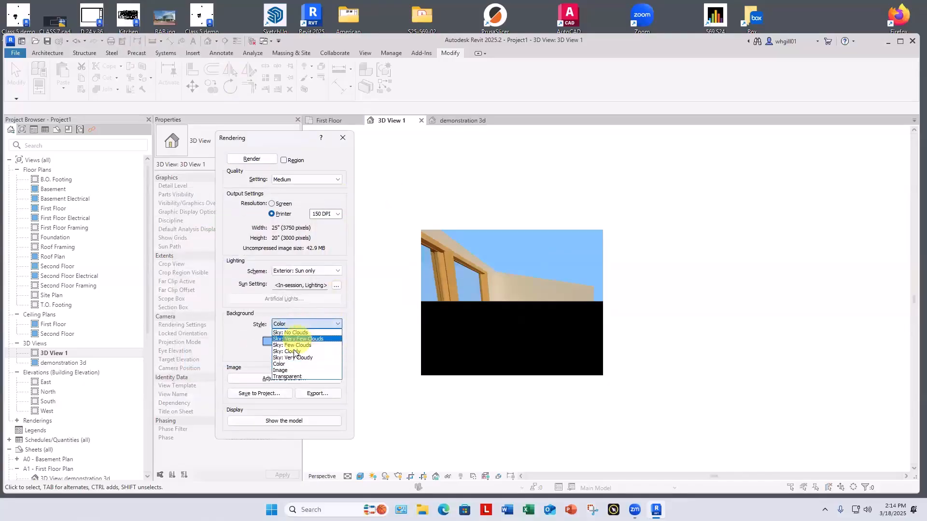
click(292, 344)
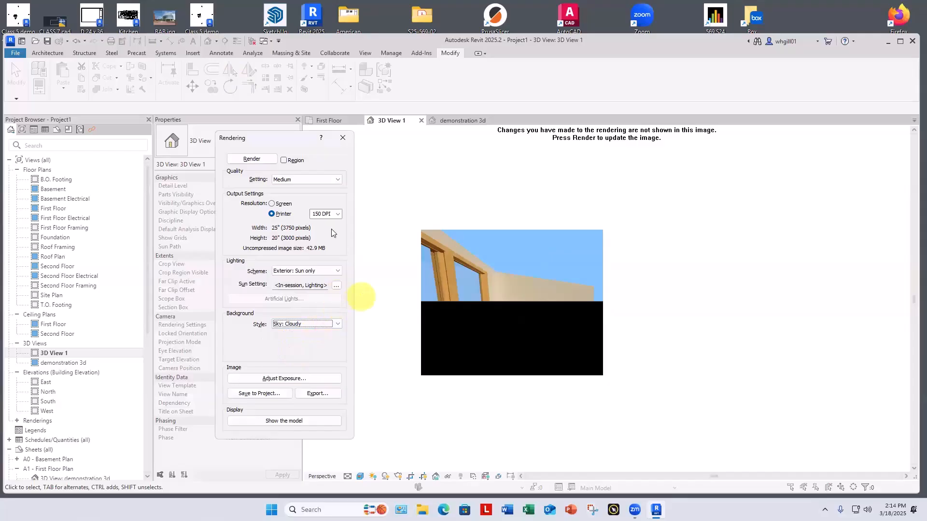
click(249, 159)
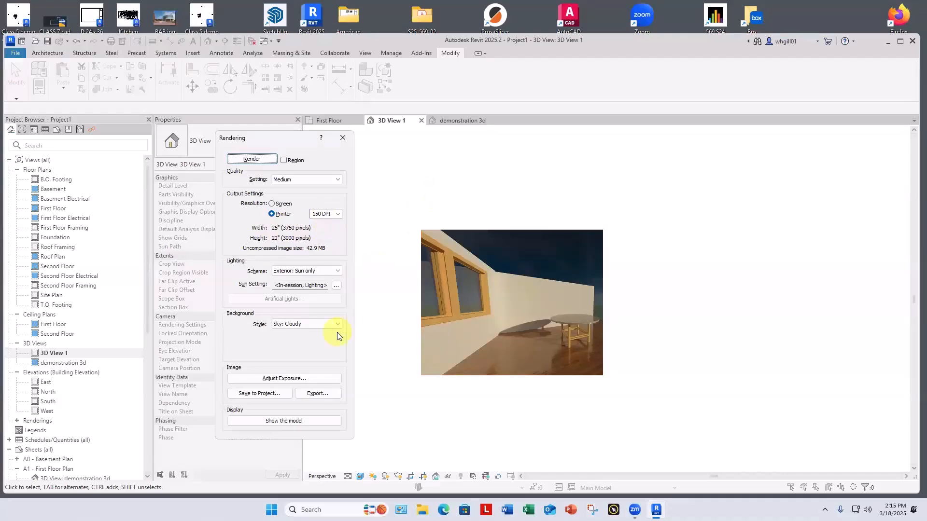
Step: Save the rendered image to the project as "sky high quality"
click(270, 394)
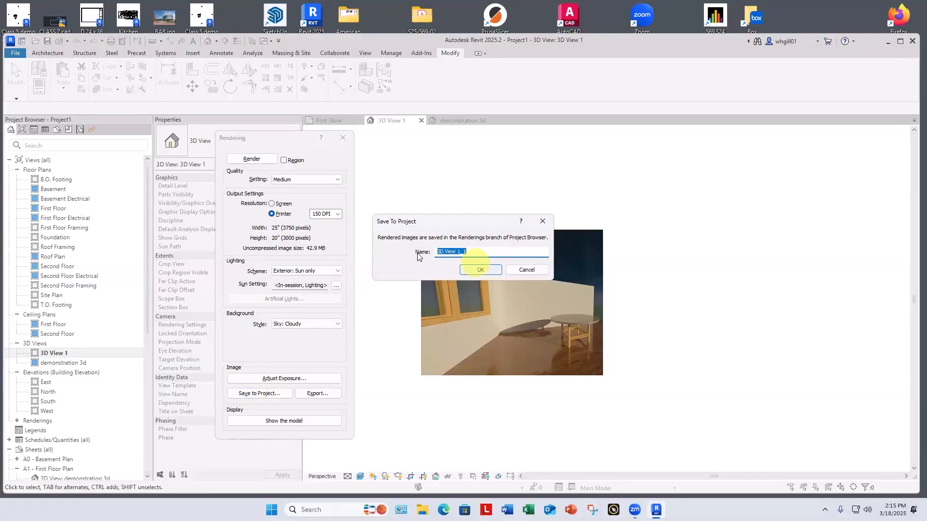
text(sky )
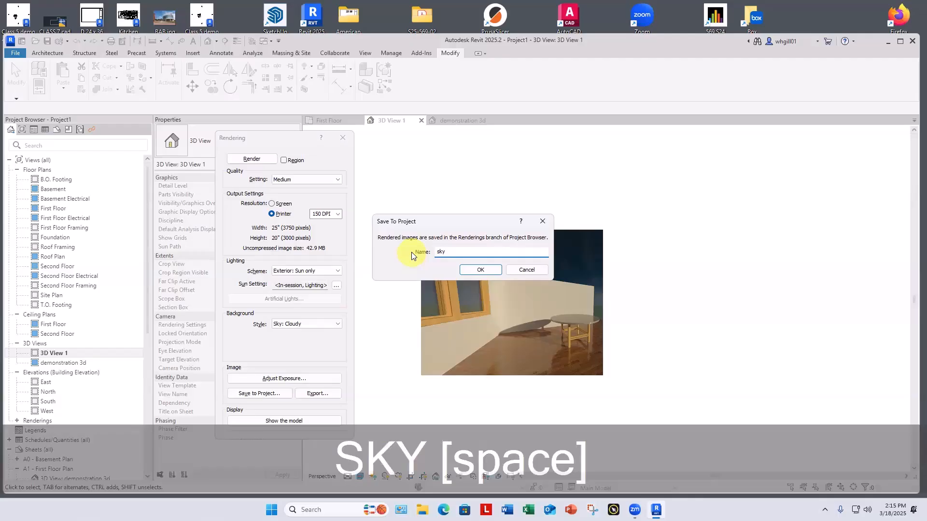
text(hi)
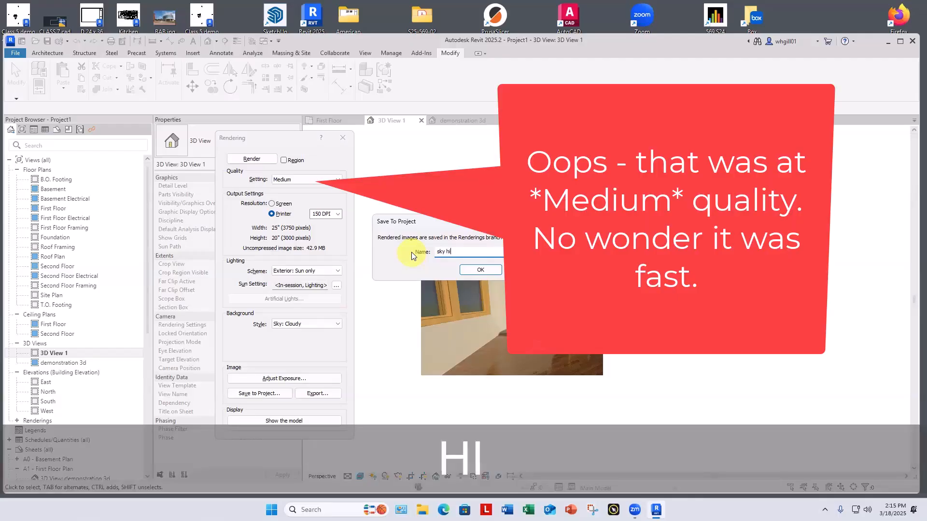
text(gh quality)
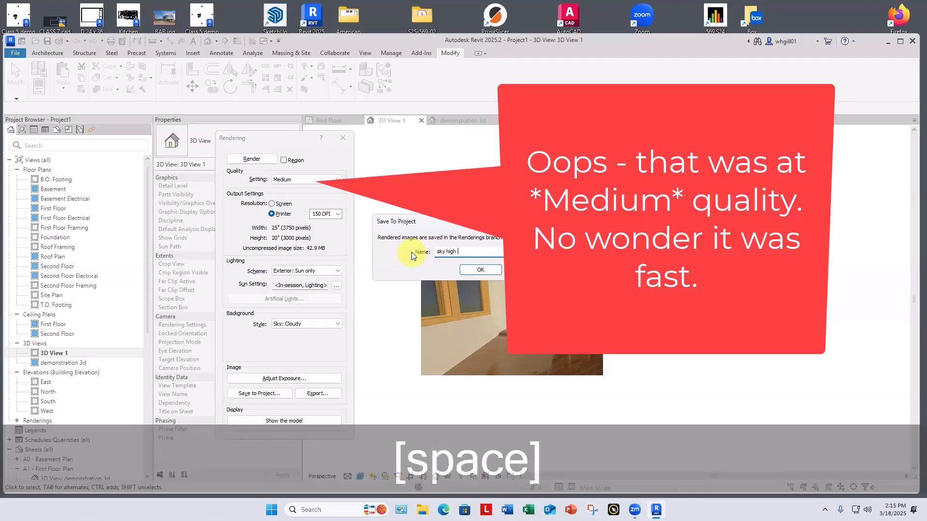
key(Return)
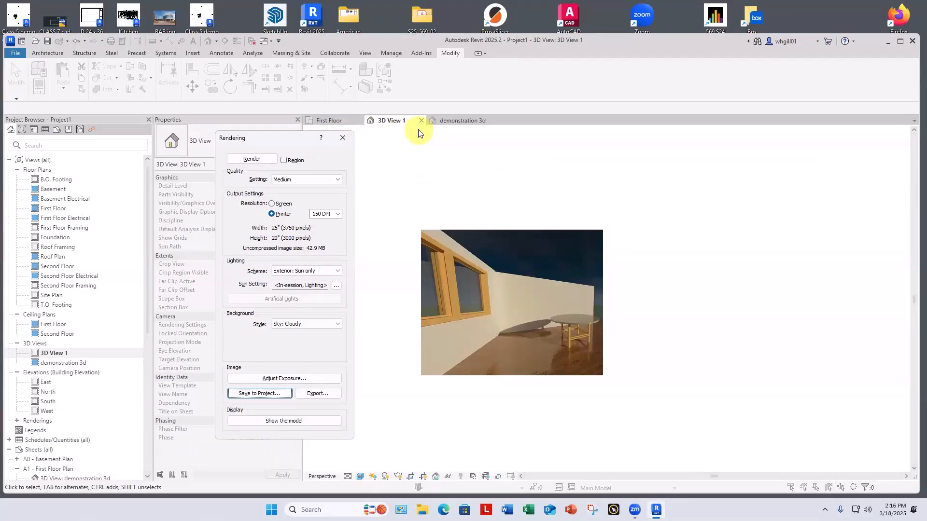
Step: Open the exposure controls for the rendering and brighten the highlights in stages to 0.65, applying each change to the image
click(278, 379)
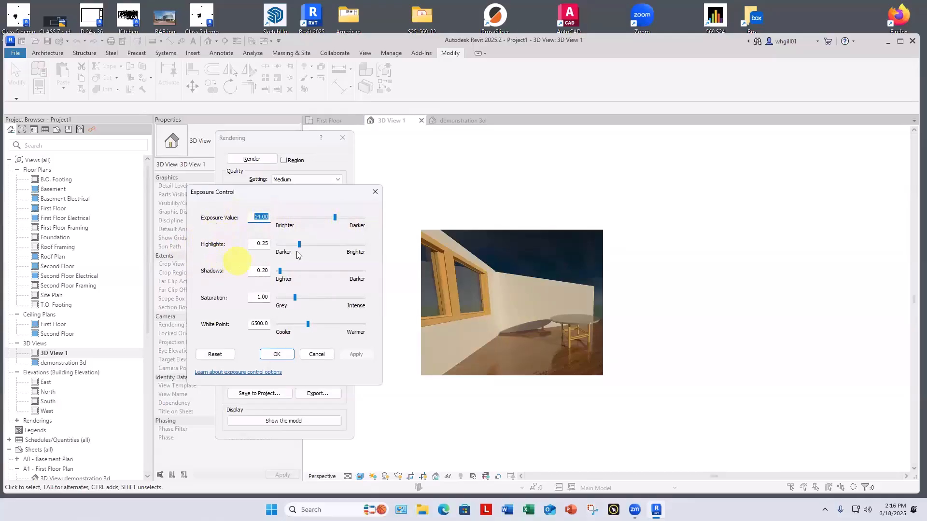
drag(299, 243, 306, 246)
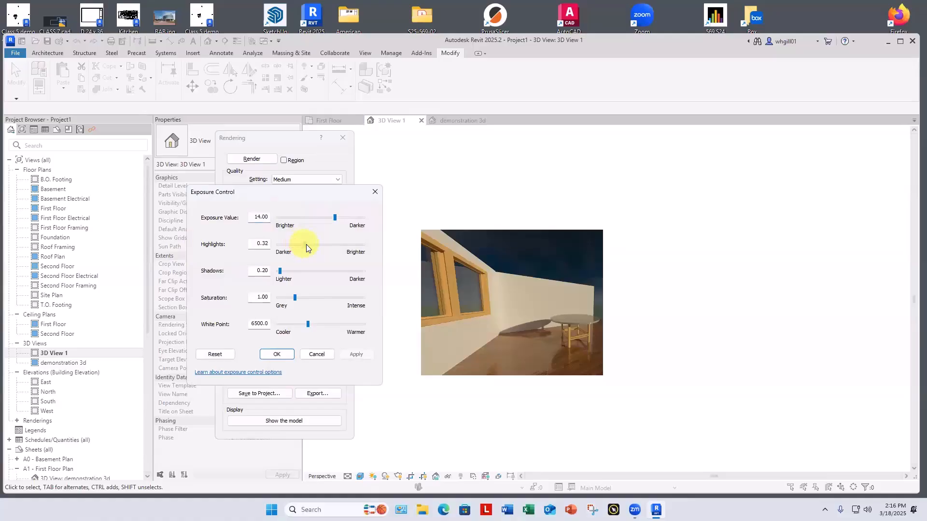
click(354, 356)
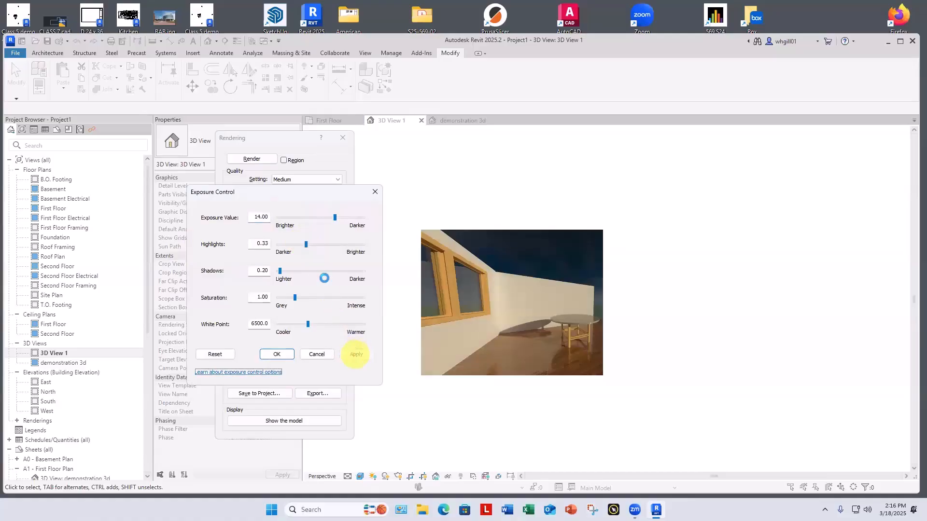
drag(311, 243, 317, 244)
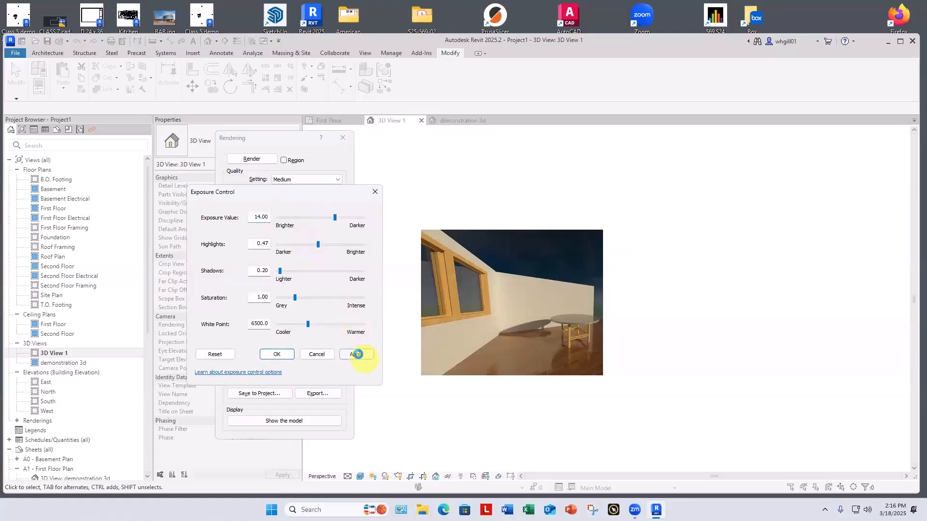
click(357, 353)
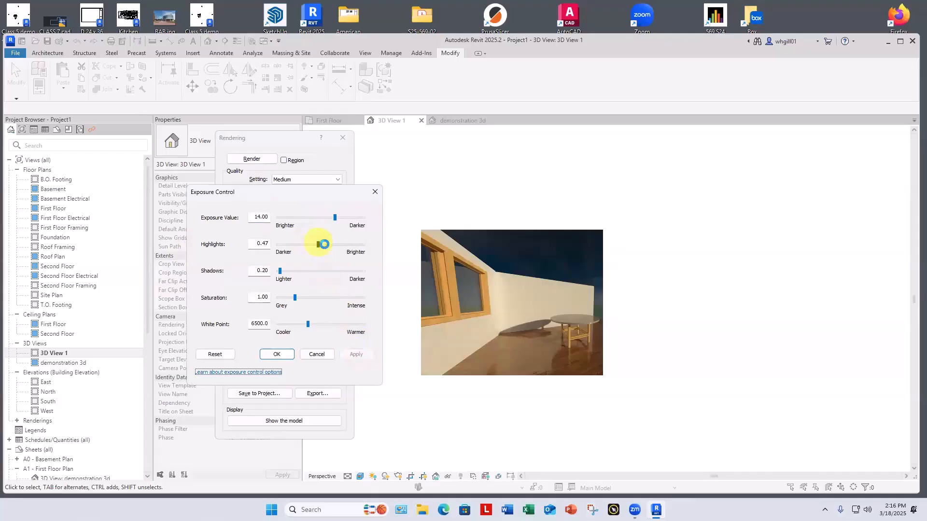
drag(323, 244, 338, 245)
click(358, 354)
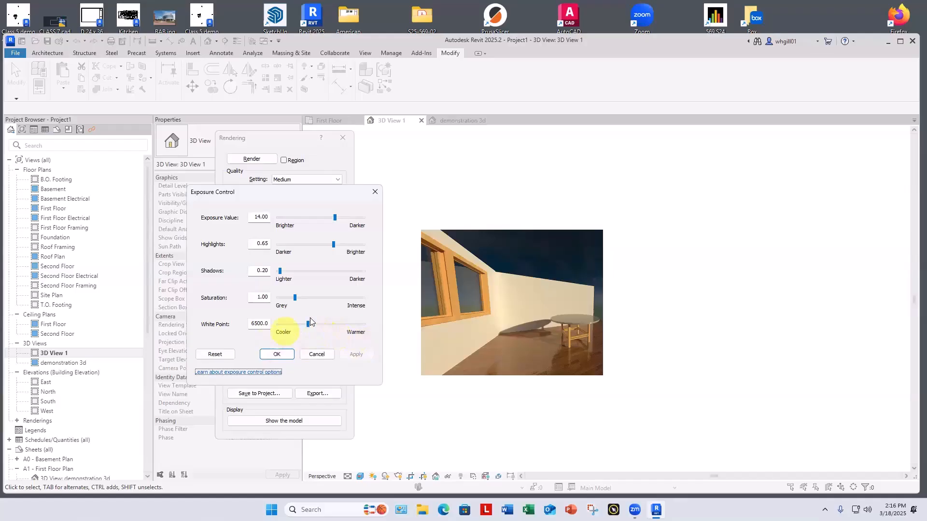
Step: Cool the rendering's white point to about 4024.7, apply it, and close the exposure controls
drag(309, 328, 293, 327)
click(352, 354)
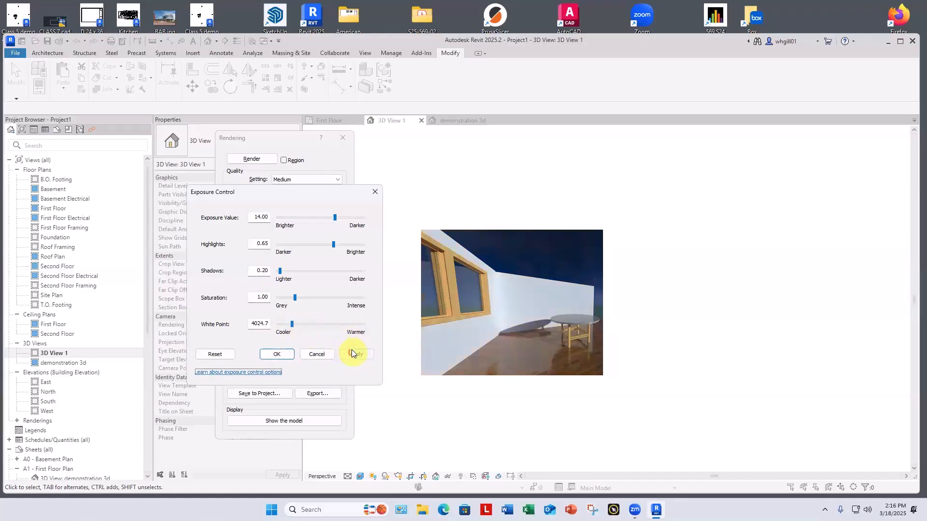
click(374, 192)
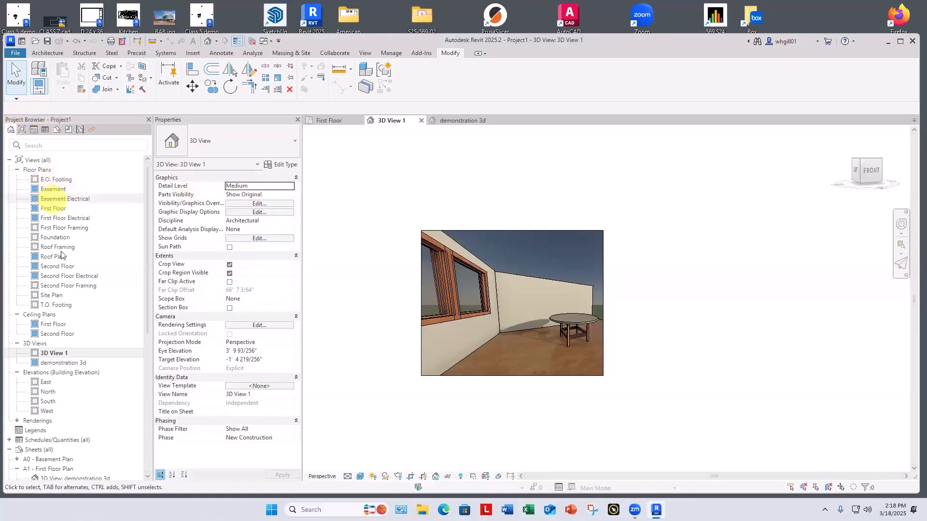
Step: Open the First Floor plan and delete the vertical partition wall that contains the windows
double_click(54, 208)
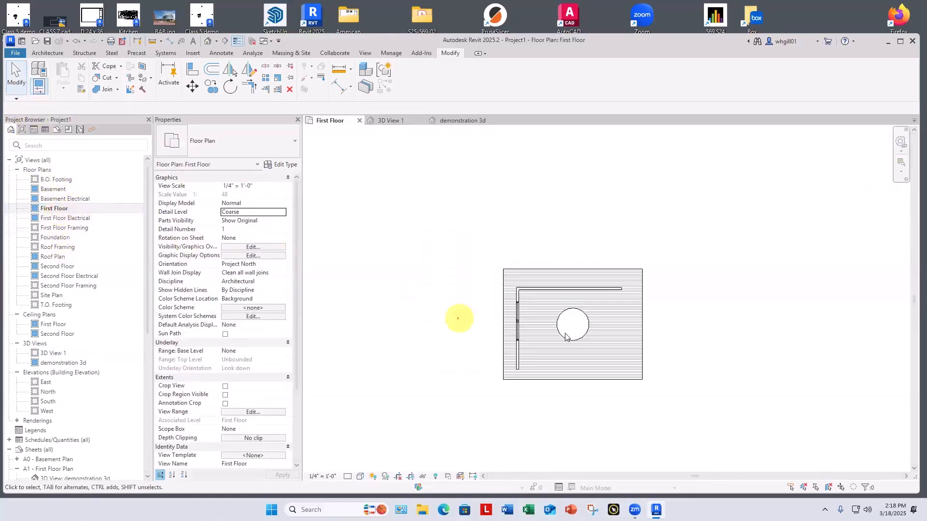
click(517, 351)
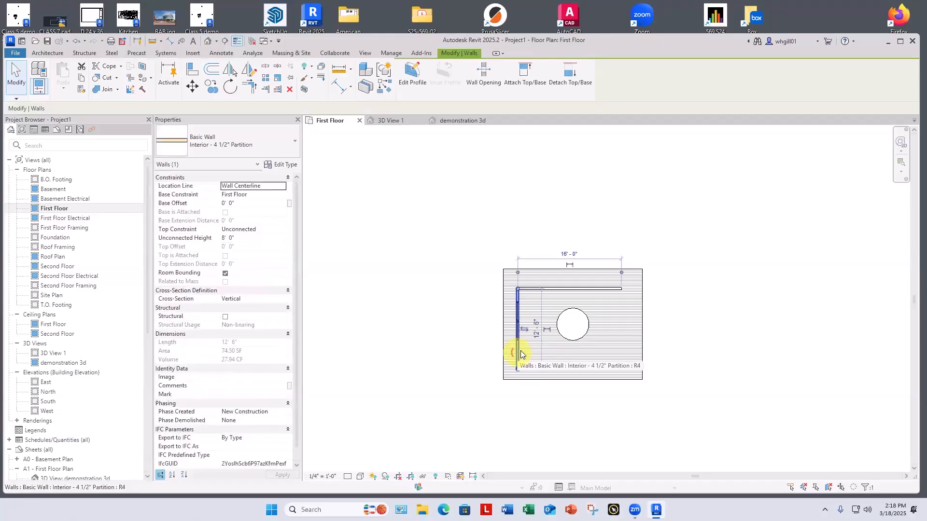
key(BackSpace)
Step: Move the round dining table up and to the right, closer to the horizontal wall, and stretch that wall to 38'-6" long
click(558, 314)
drag(555, 314, 581, 313)
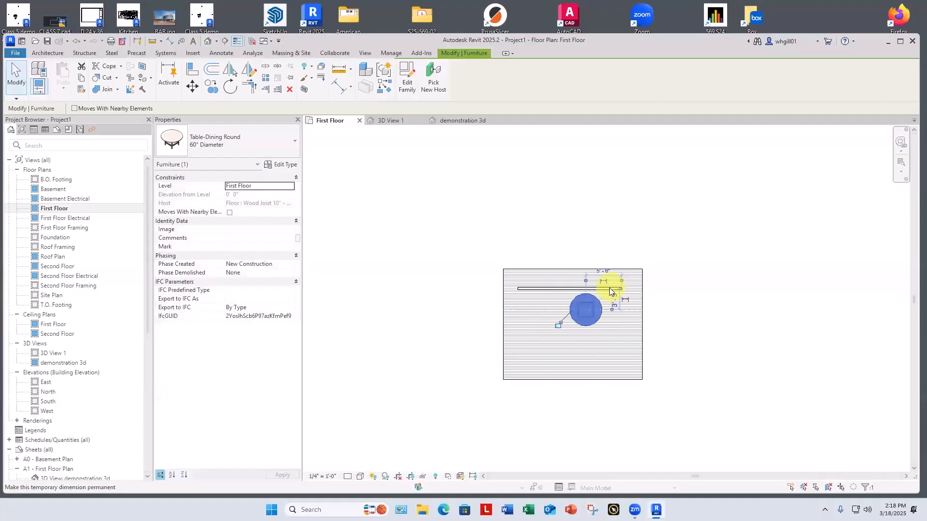
click(621, 288)
drag(621, 288, 767, 288)
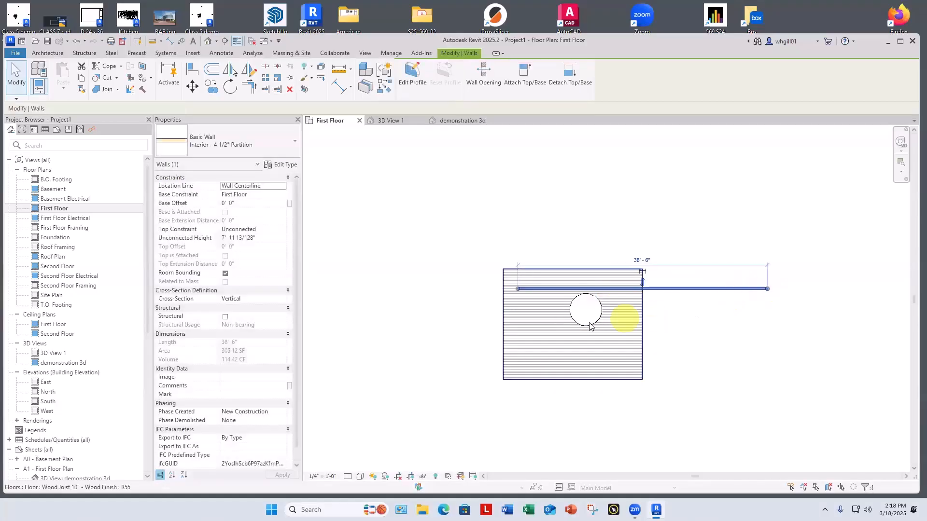
Step: Edit the floor boundary so its right edge extends past the wall end, making the floor 44'-0" wide, and finish the sketch
click(645, 324)
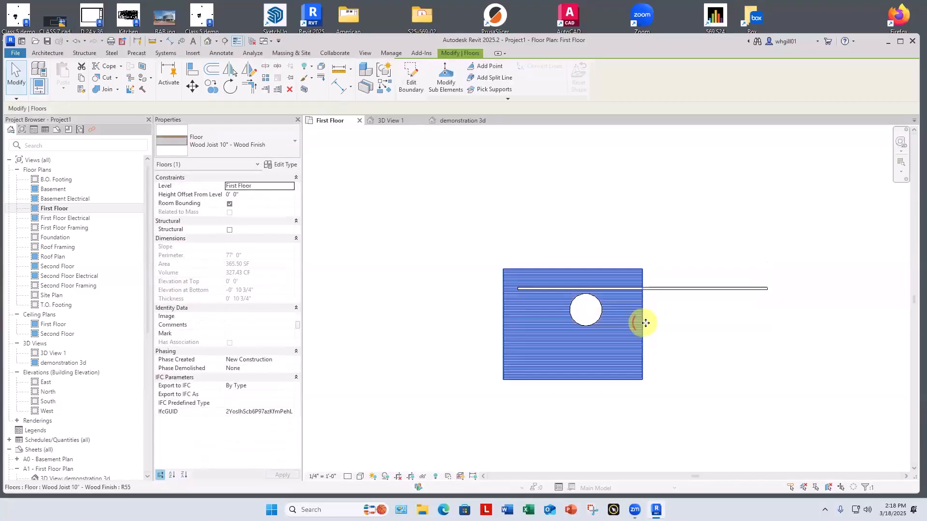
double_click(640, 331)
click(642, 330)
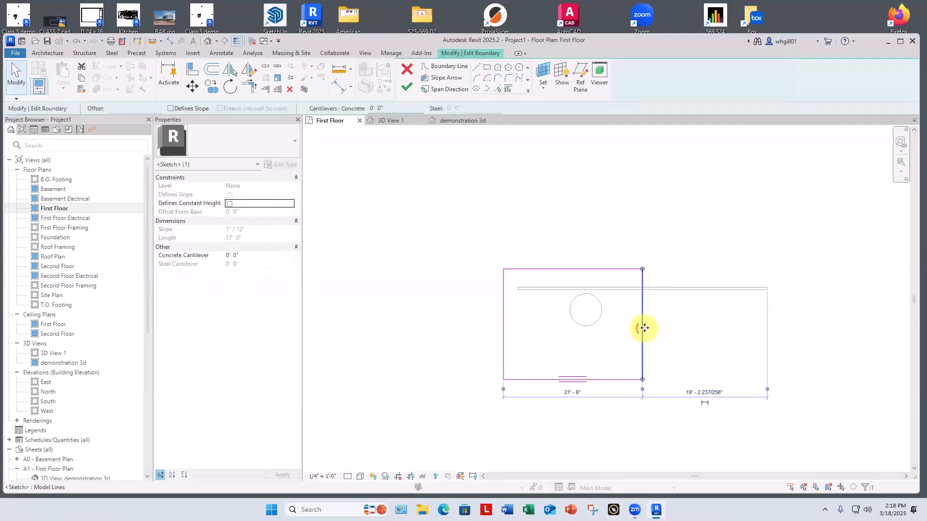
drag(642, 330, 788, 329)
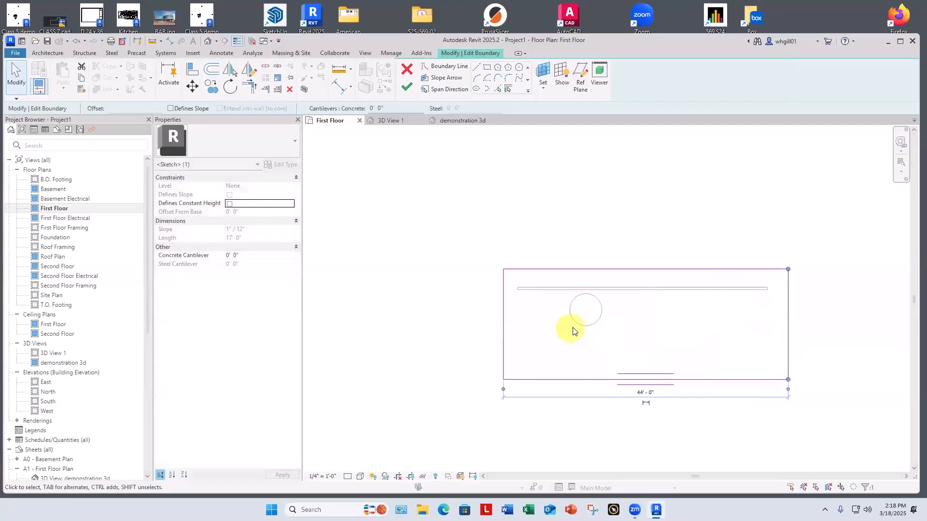
click(407, 86)
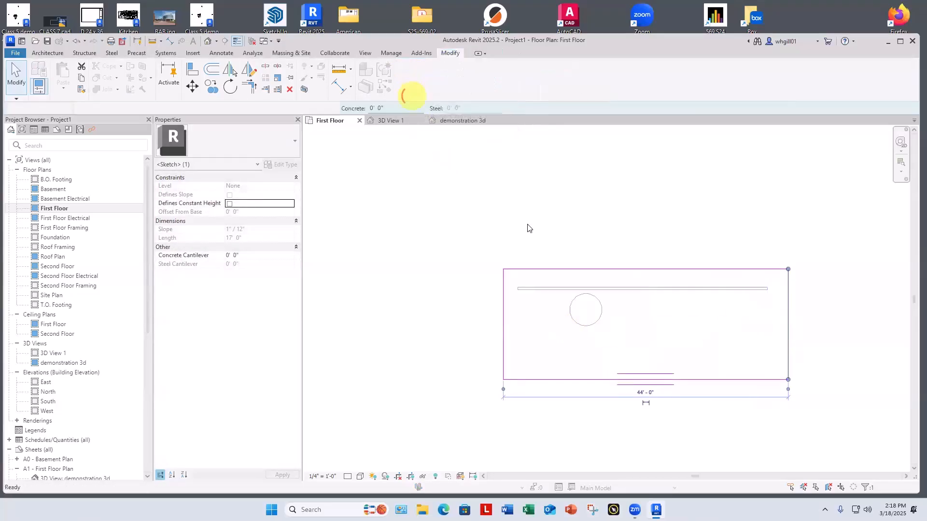
Step: Copy the round dining table twice to the right to form a row of three tables along the wall
click(587, 326)
ctrl+drag(587, 326, 699, 332)
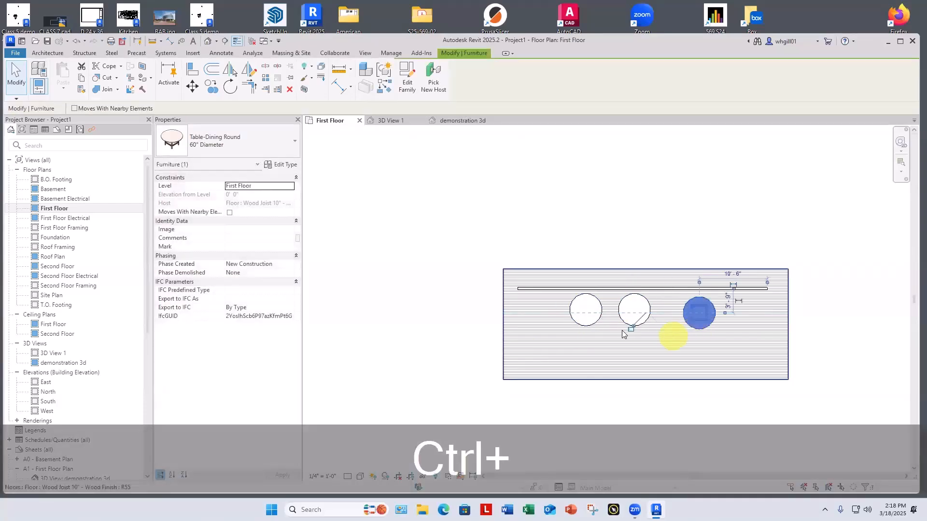
click(505, 182)
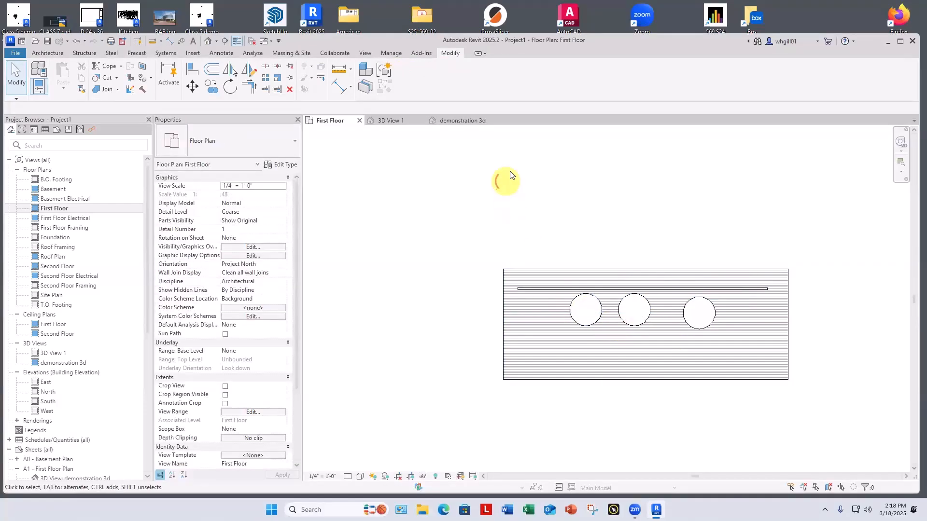
Step: Check the leftmost table's type properties for its diameter and height parameters, leaving them unedited
click(574, 319)
click(283, 165)
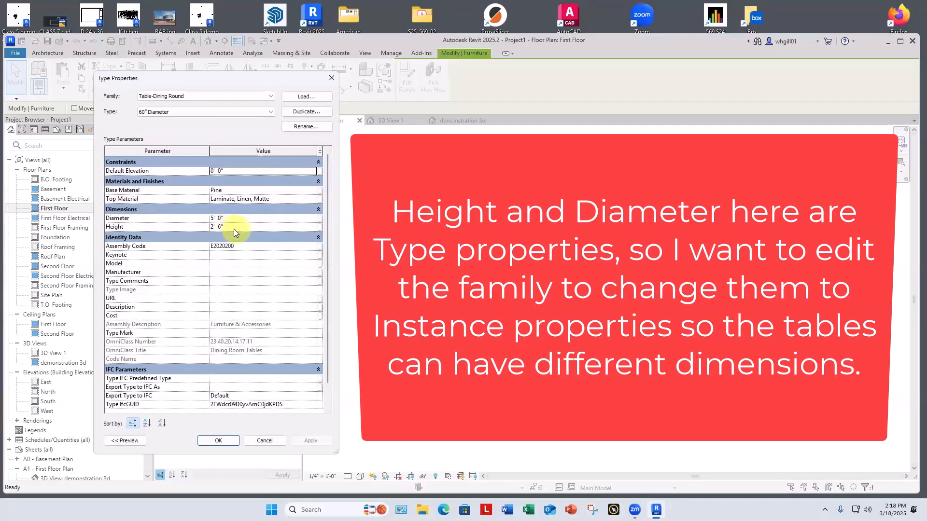
key(Escape)
key(Escape)
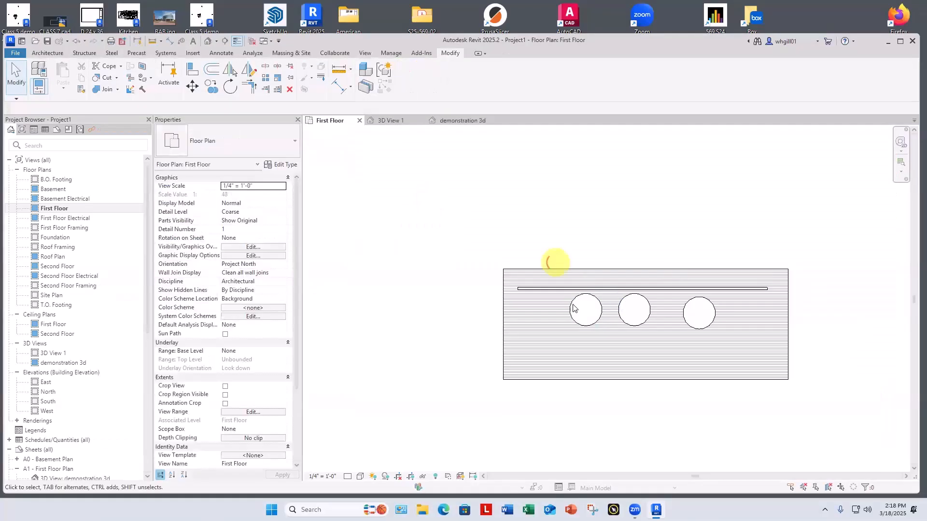
Step: Edit the Table-Dining Round family and make its Diameter dimension an instance parameter in the Ref. Level plan
click(580, 309)
click(409, 75)
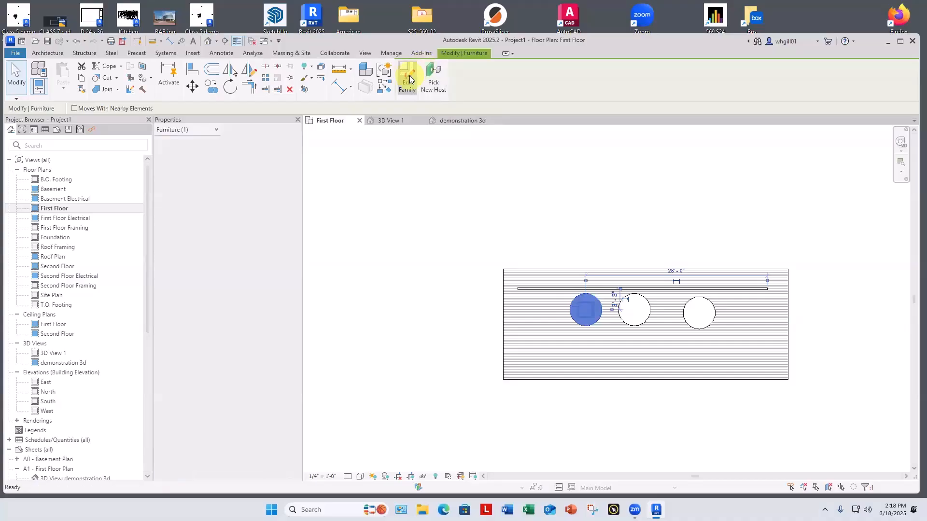
click(9, 161)
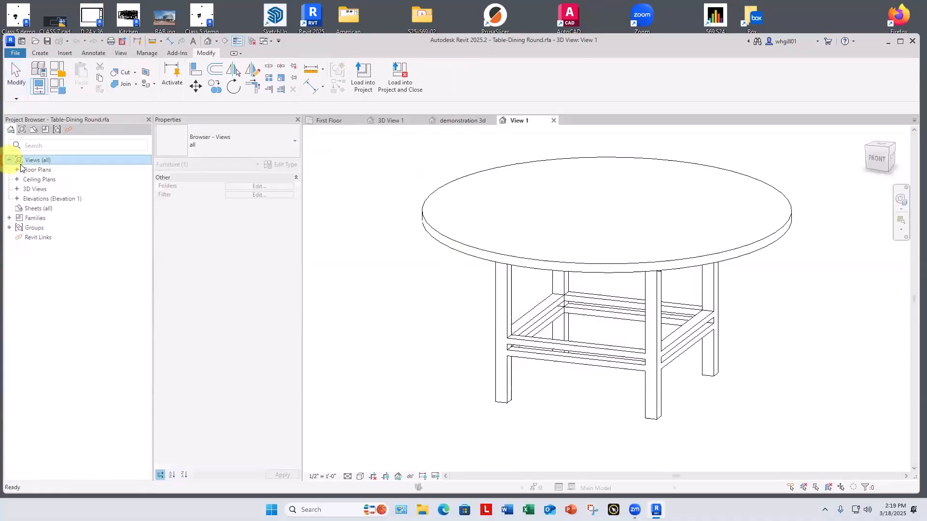
click(17, 170)
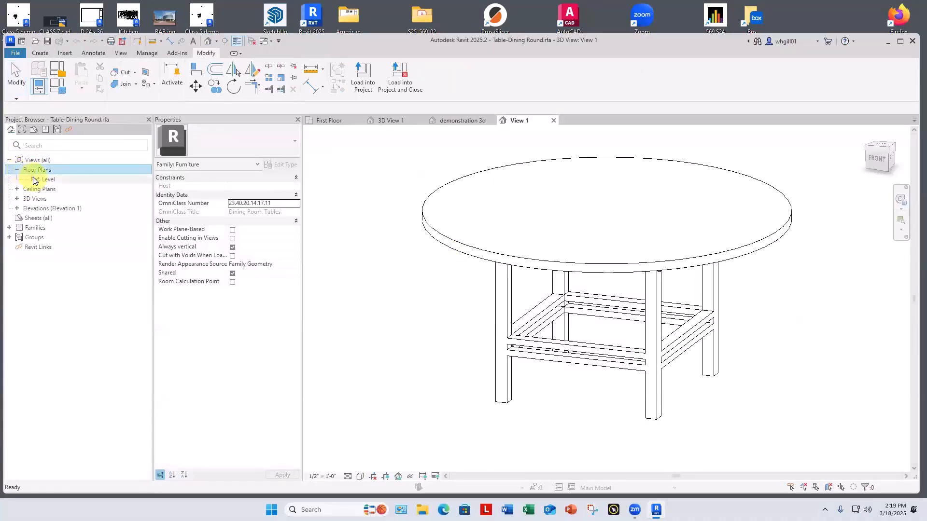
double_click(34, 180)
click(600, 185)
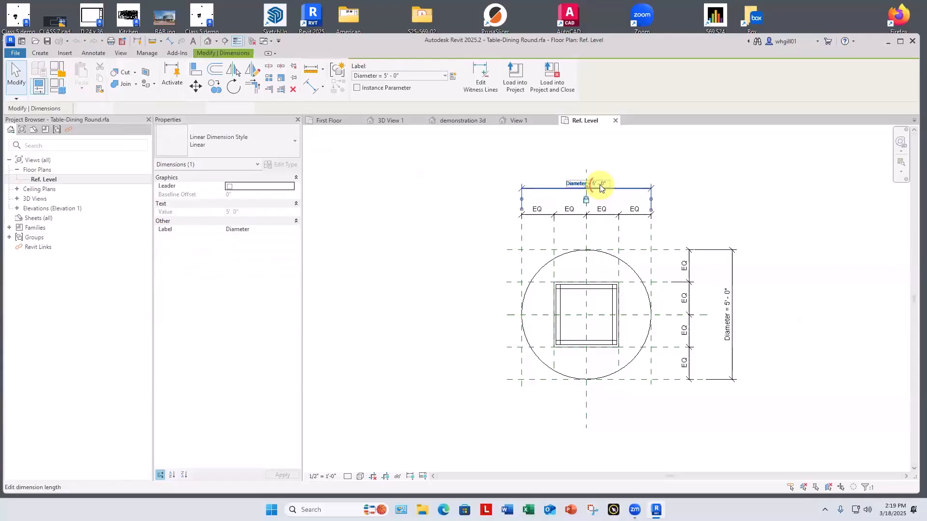
click(357, 88)
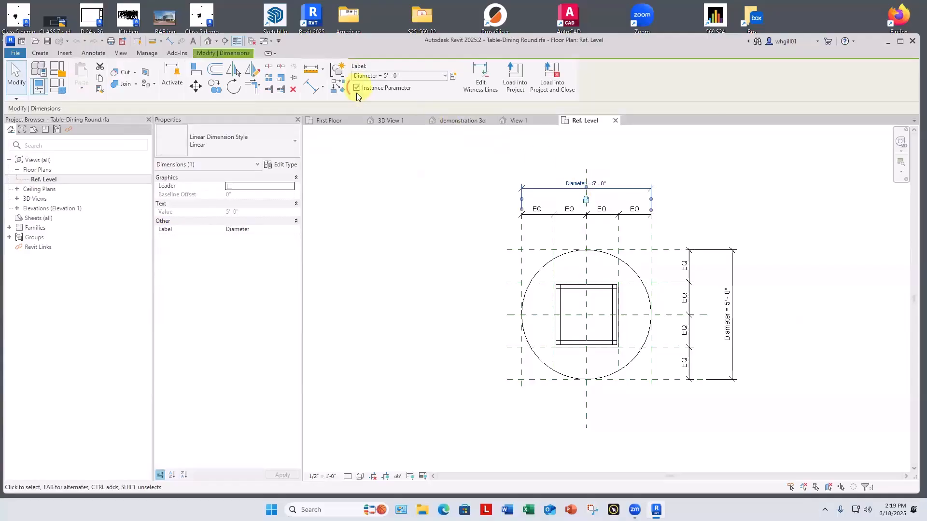
click(365, 218)
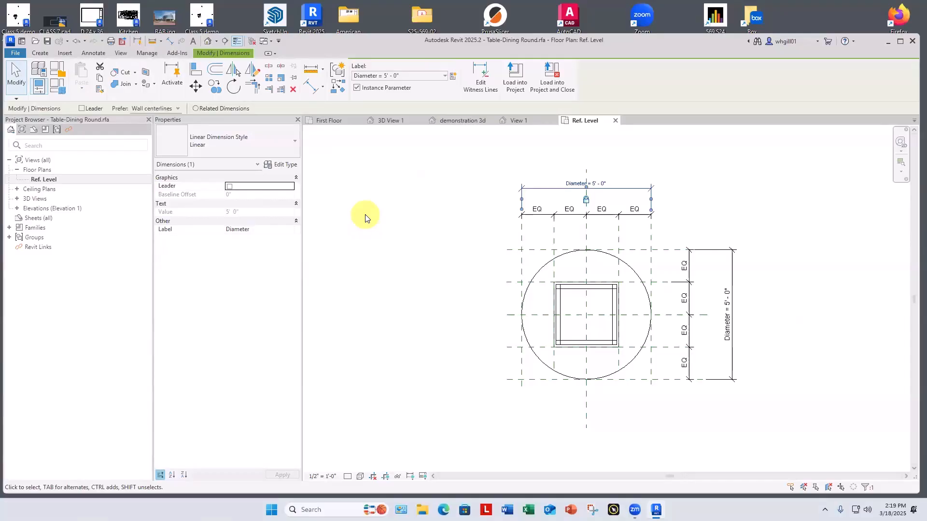
Step: Load the edited table family into the project without saving its file, overwriting the existing version and parameter values, and dismiss the save reminder
click(552, 84)
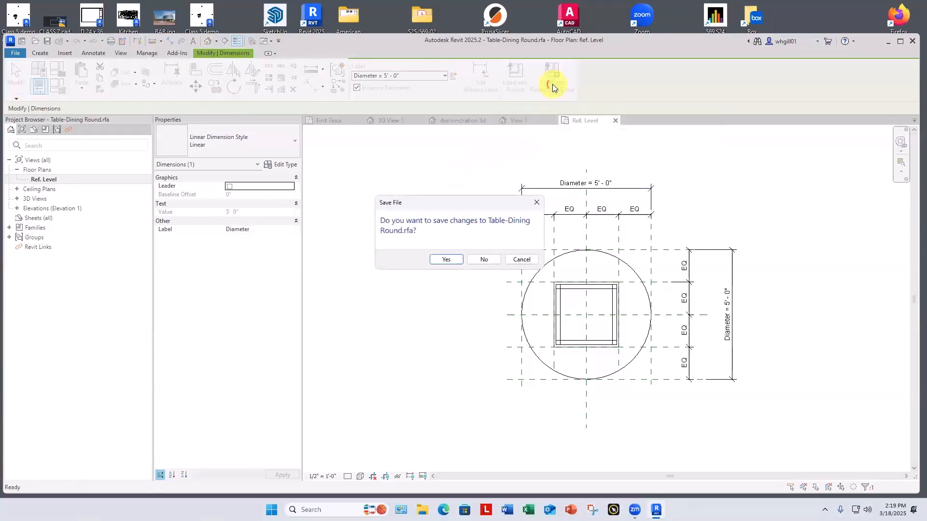
click(481, 259)
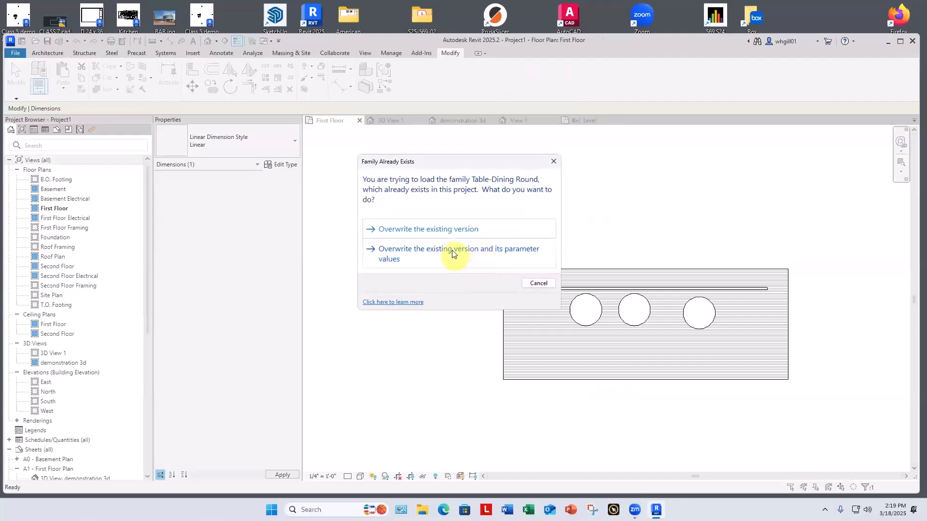
click(451, 250)
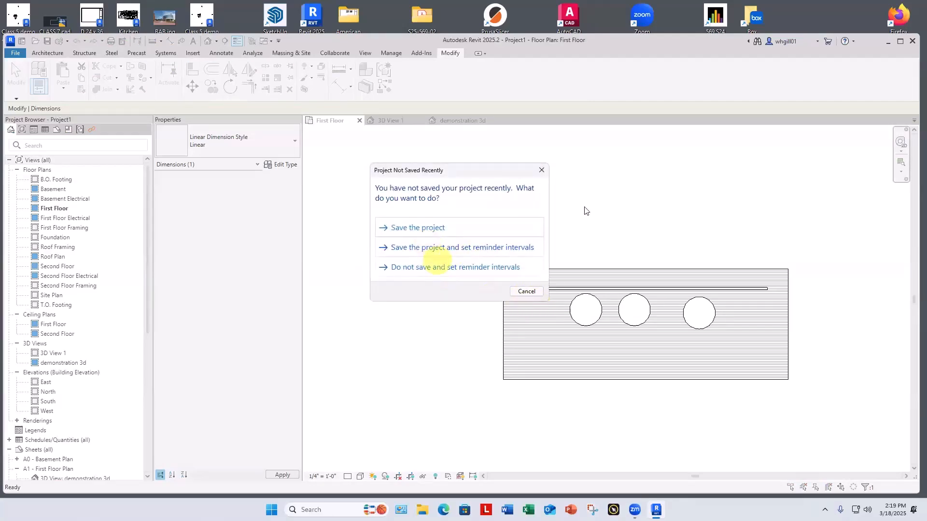
click(526, 291)
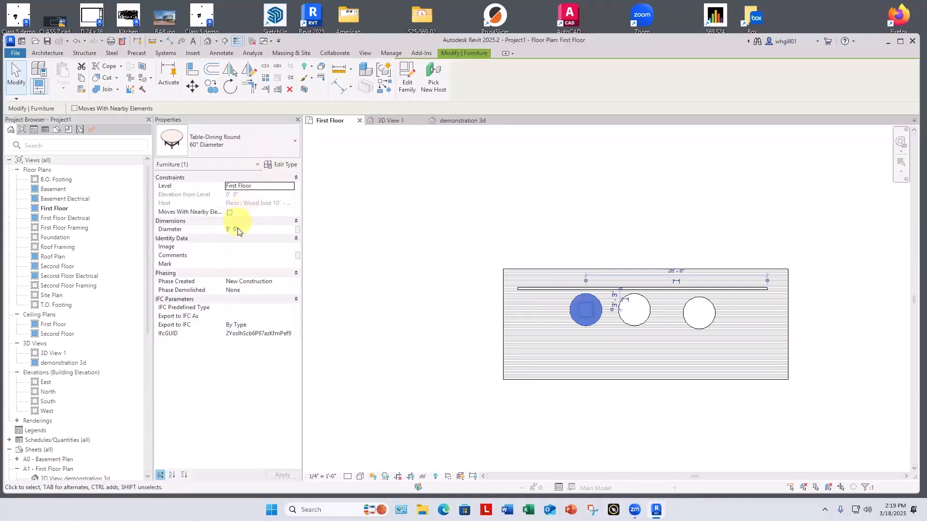
Step: Set the leftmost round table's diameter to 4'
click(241, 229)
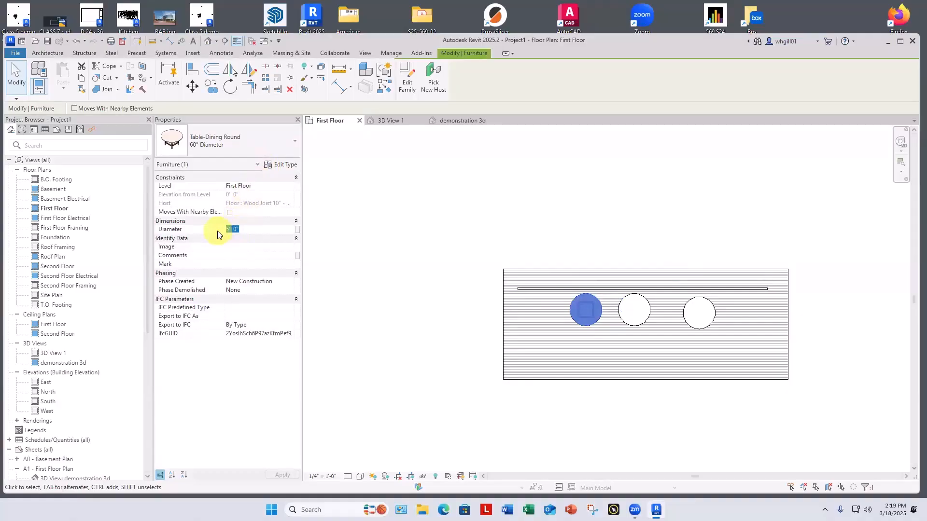
text(4')
key(Return)
click(565, 228)
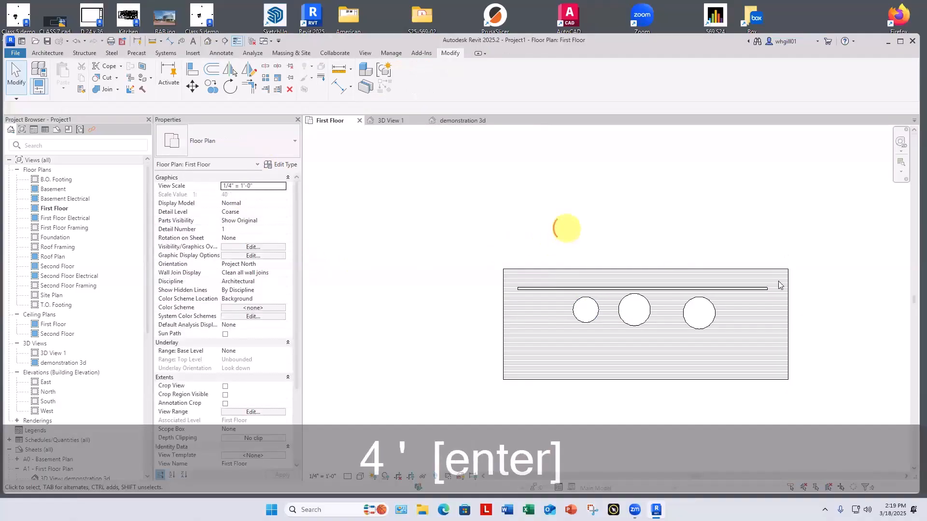
Step: Set the rightmost round table's diameter to 8'
click(714, 318)
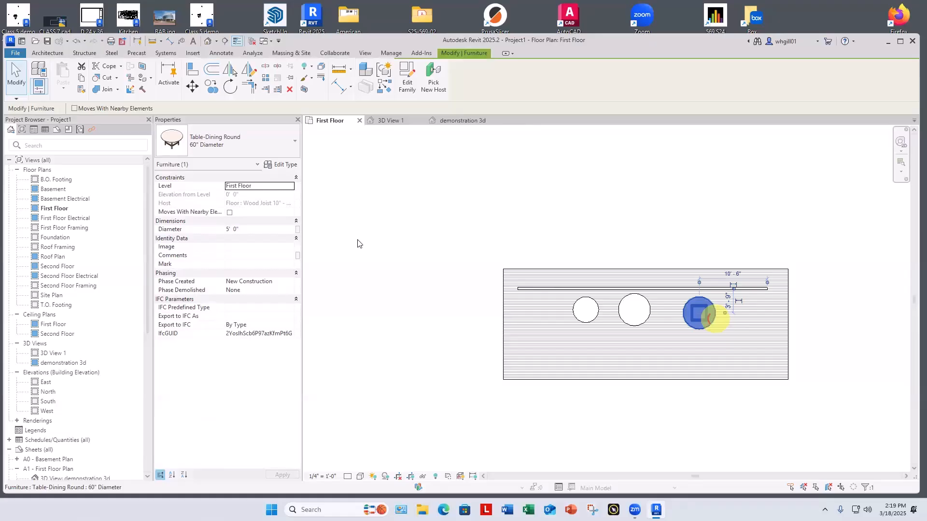
click(249, 229)
text(8)
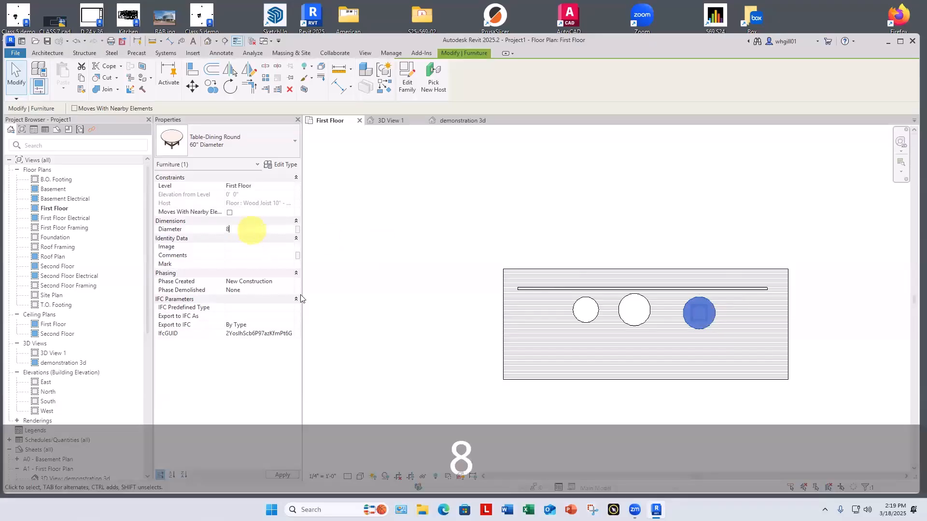
click(386, 366)
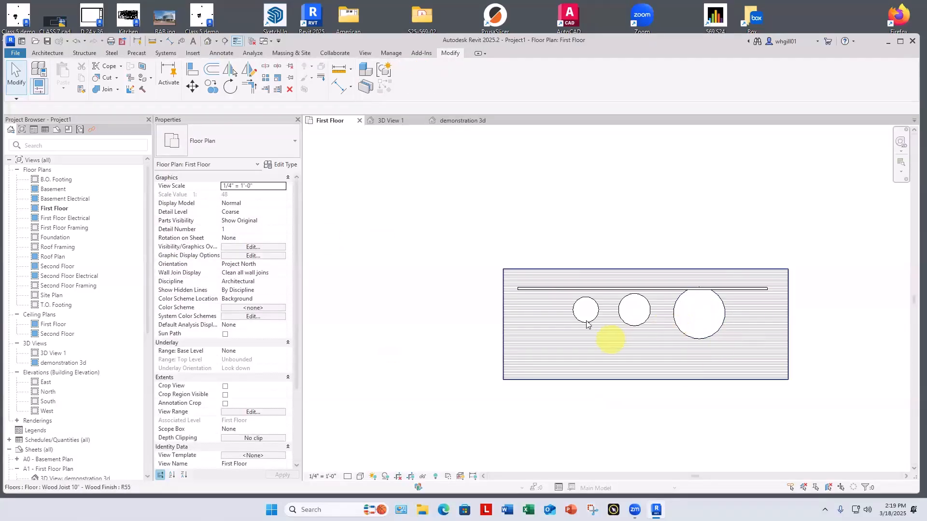
Step: Move the three round tables away from the wall, toward the middle of the floor
drag(584, 316, 572, 331)
drag(640, 325, 636, 341)
click(693, 338)
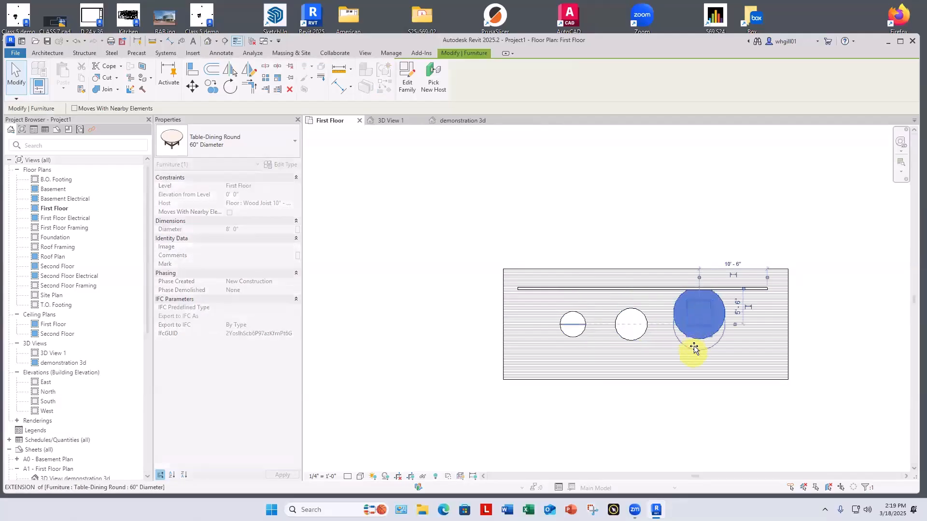
click(678, 405)
Step: View the South elevation to check the tables from the front, and close that view
scroll(658, 435, down, 1)
middle_drag(658, 435, 548, 271)
scroll(603, 391, down, 2)
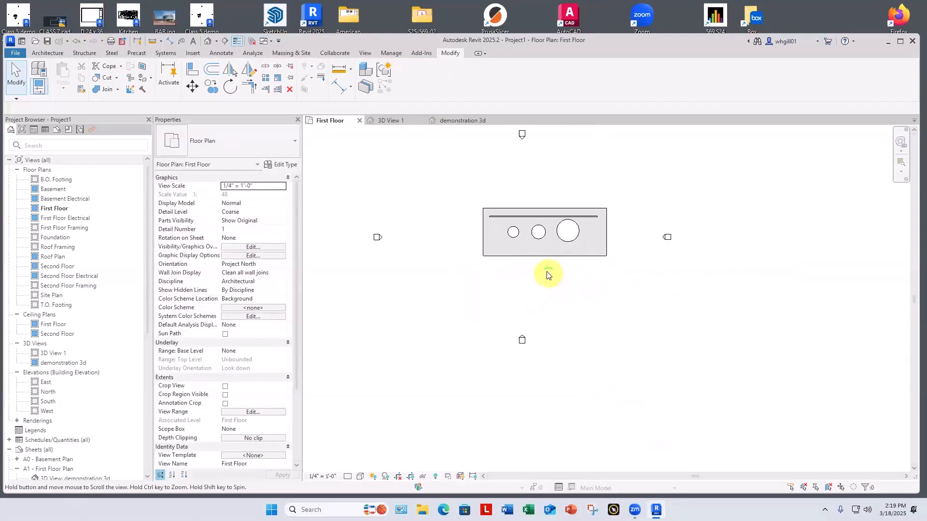
middle_drag(560, 336, 564, 424)
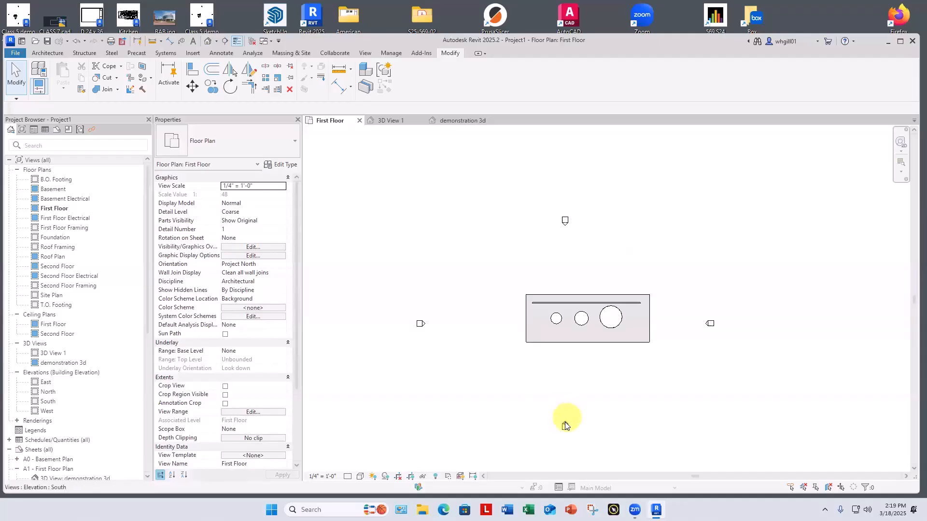
click(564, 425)
double_click(564, 425)
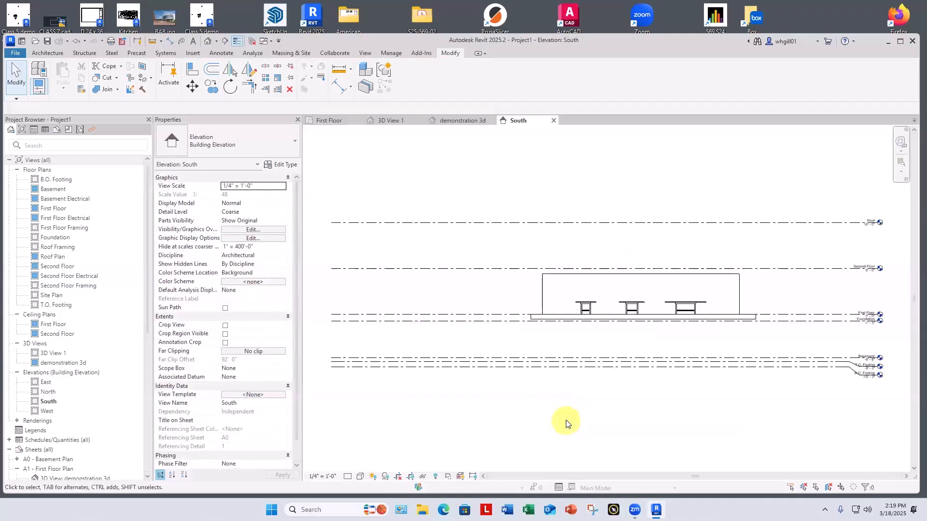
click(554, 120)
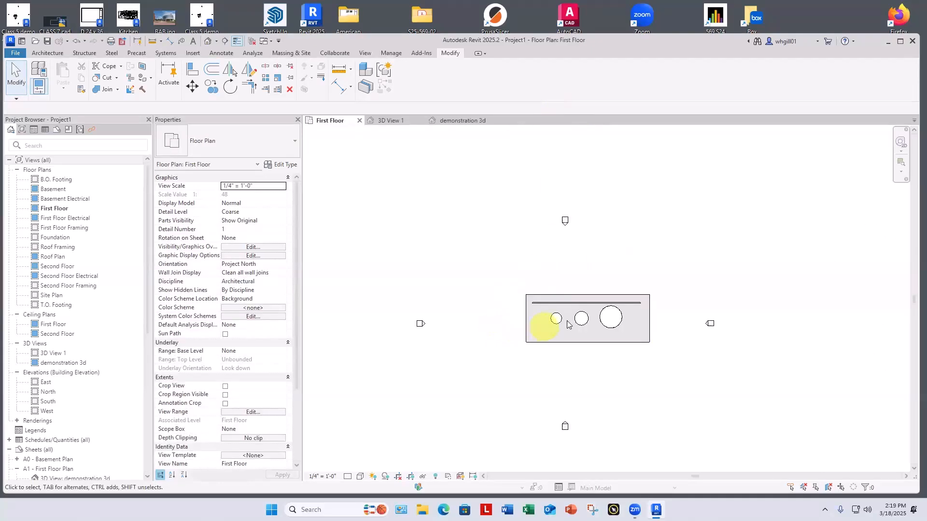
Step: Place a building elevation facing the wall, beside the leftmost table in the First Floor plan
scroll(562, 324, up, 3)
scroll(561, 324, up, 1)
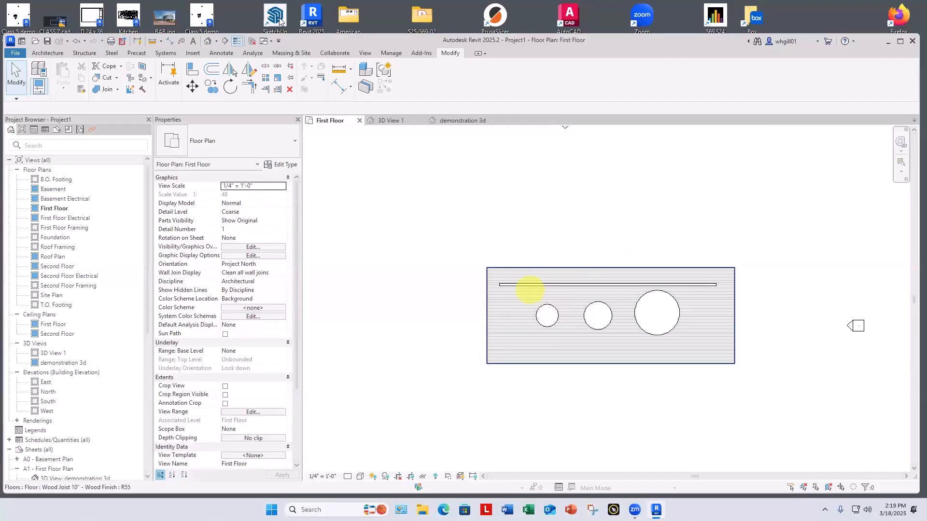
click(365, 54)
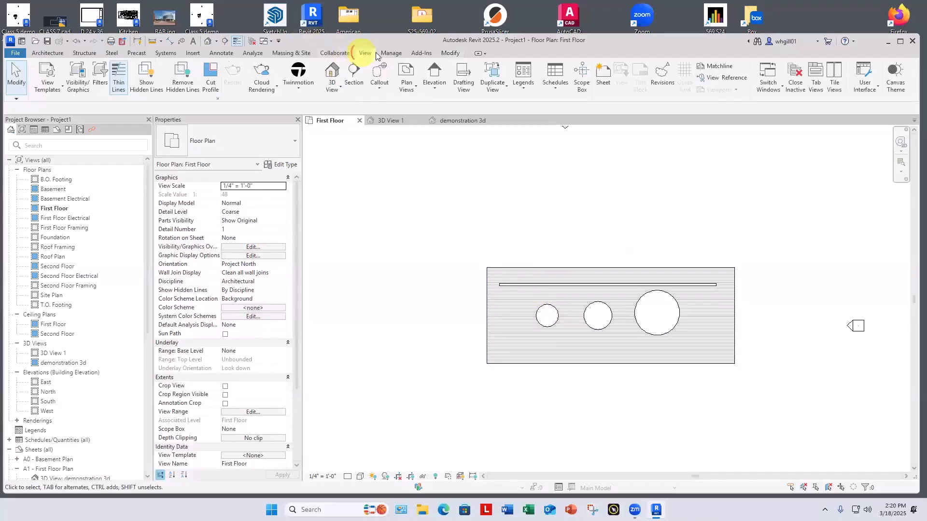
click(433, 88)
click(437, 101)
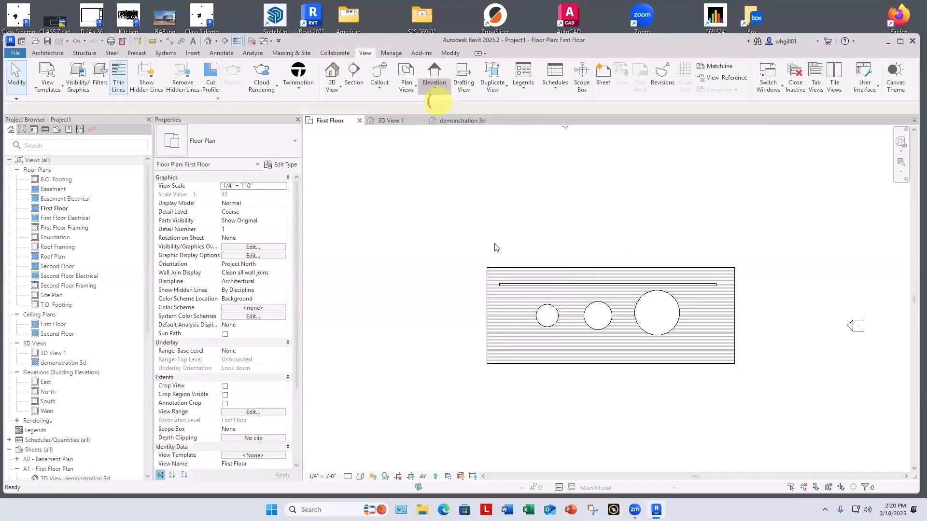
click(513, 302)
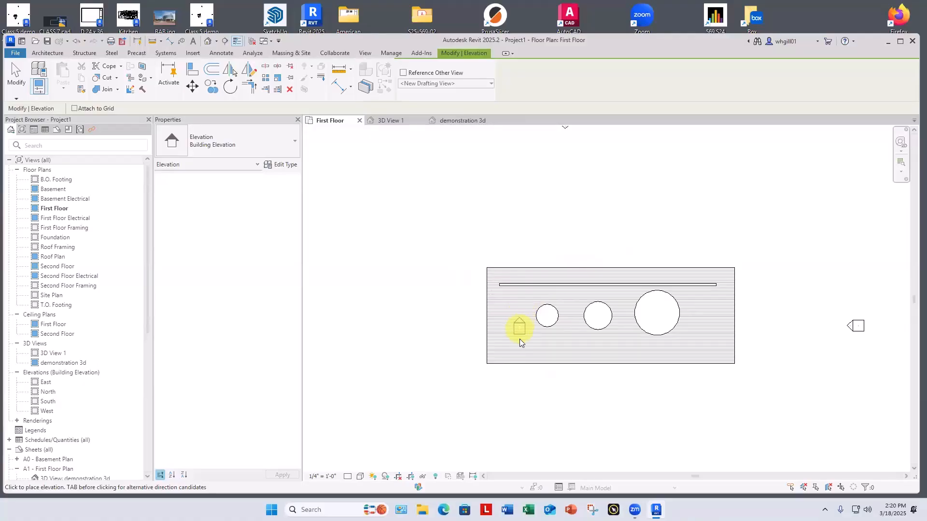
click(520, 300)
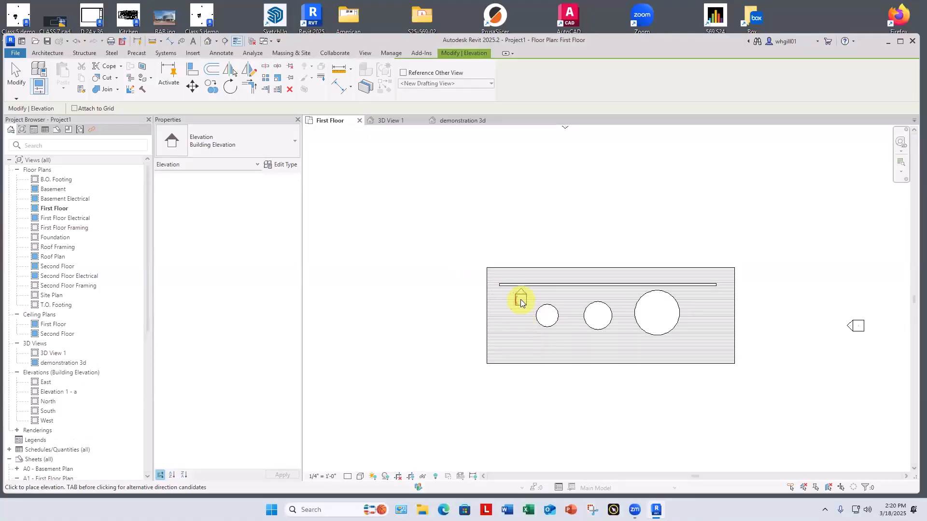
key(Escape)
Step: Move the new elevation marker outside the floor, below the leftmost table
scroll(522, 292, up, 1)
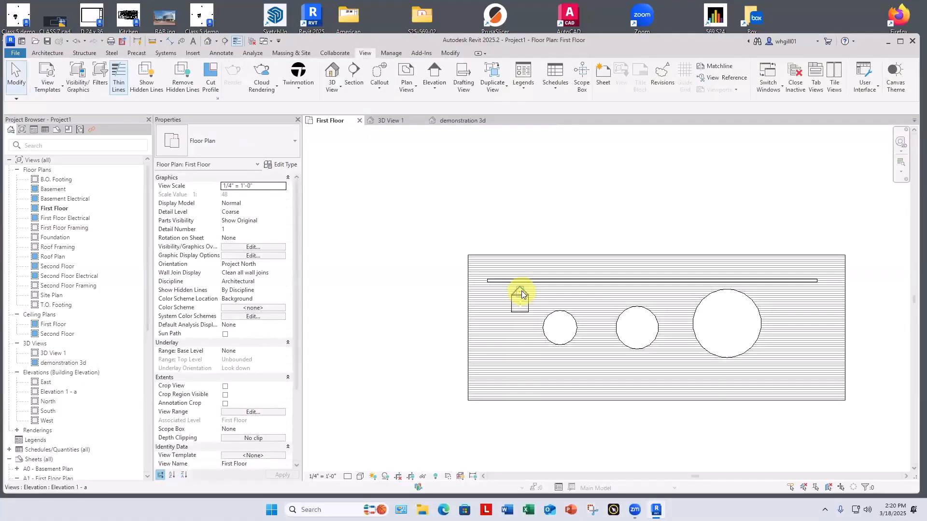
mouse_move(519, 312)
mouse_down()
mouse_move(517, 368)
mouse_move(554, 451)
mouse_move(559, 438)
mouse_up()
click(587, 437)
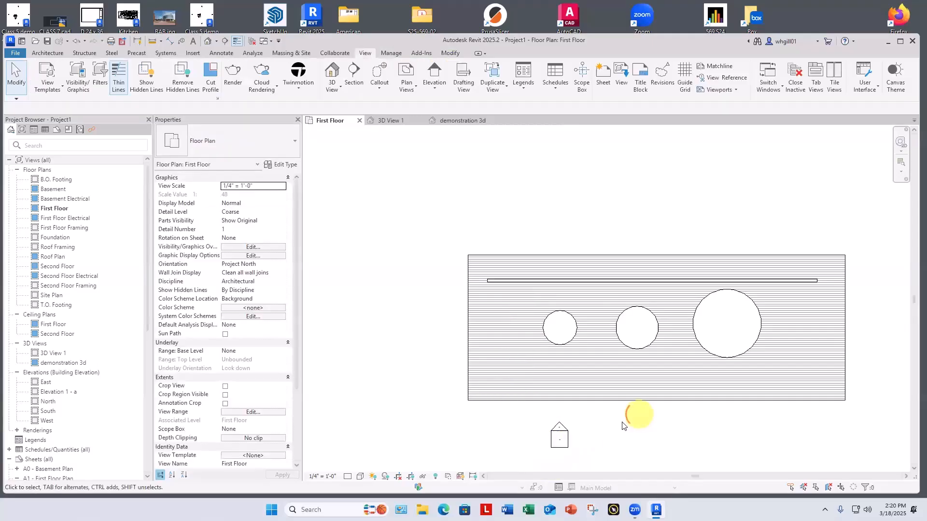
Step: Shift the new elevation's view line in front of the leftmost table and reduce its width and far clip depth to surround only that table
click(562, 425)
scroll(562, 424, down, 1)
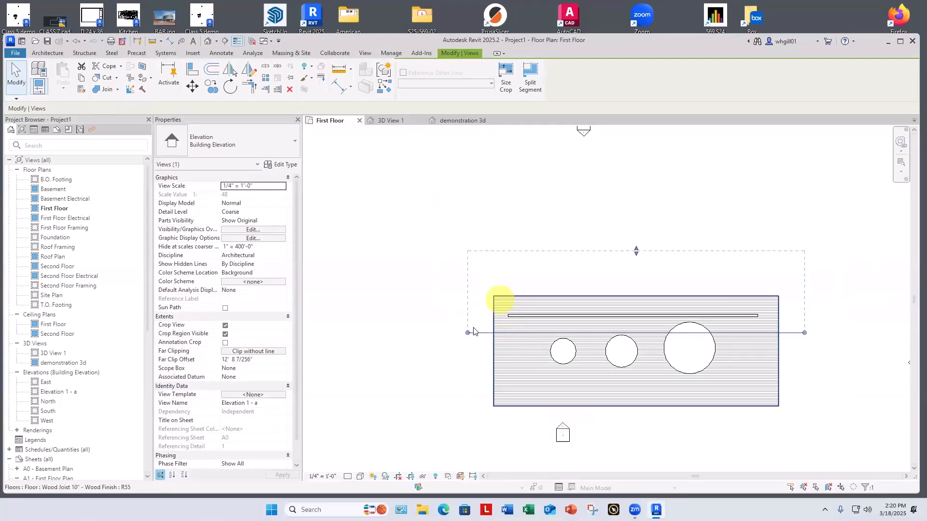
middle_drag(480, 337, 439, 279)
scroll(439, 280, down, 1)
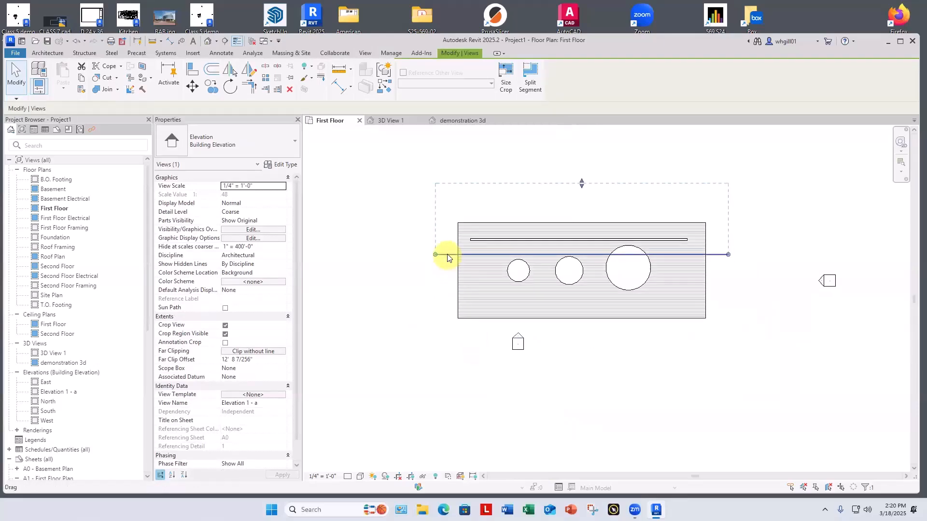
drag(446, 257, 511, 288)
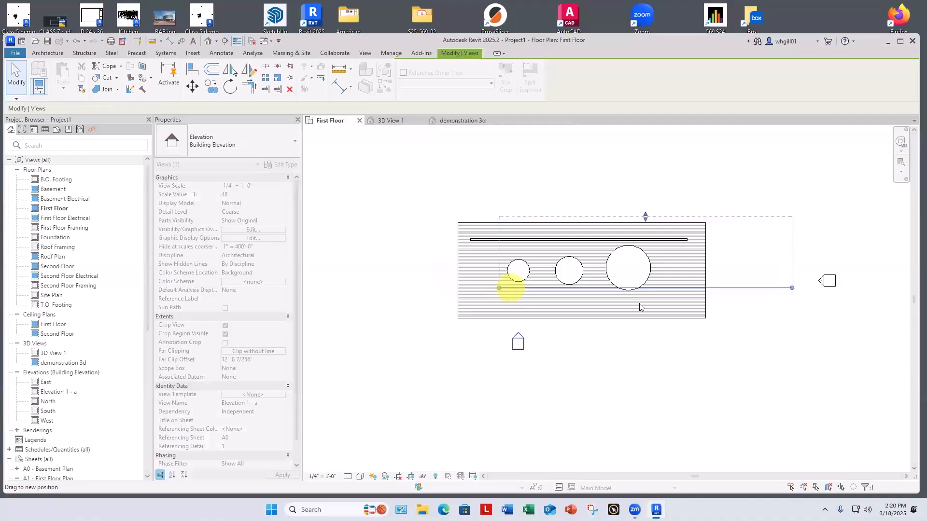
drag(793, 289, 539, 294)
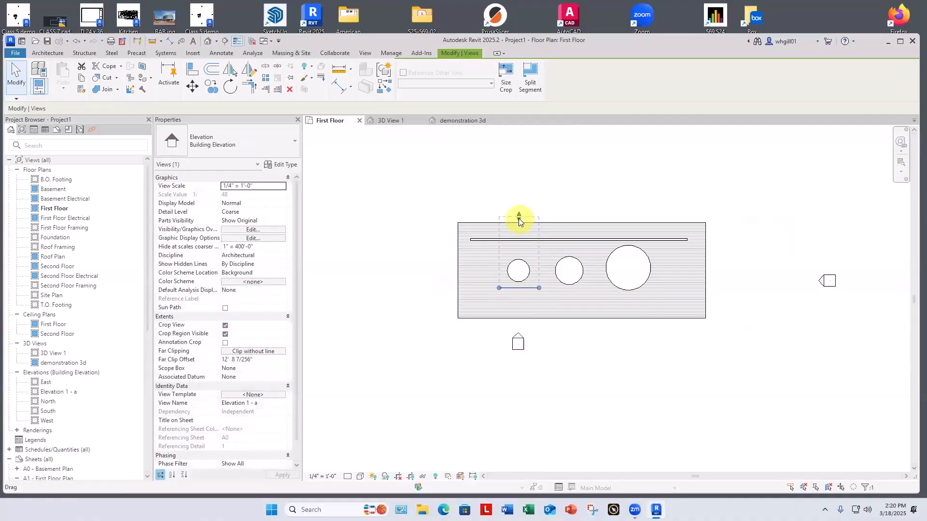
drag(519, 218, 519, 254)
click(436, 399)
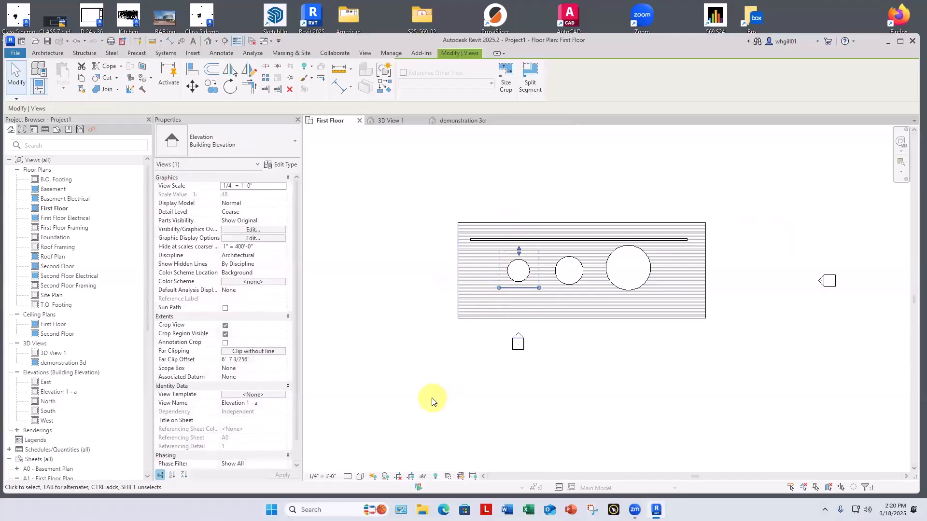
Step: Open the new elevation and crop its height from just above the tabletop down to the First Floor level
click(518, 339)
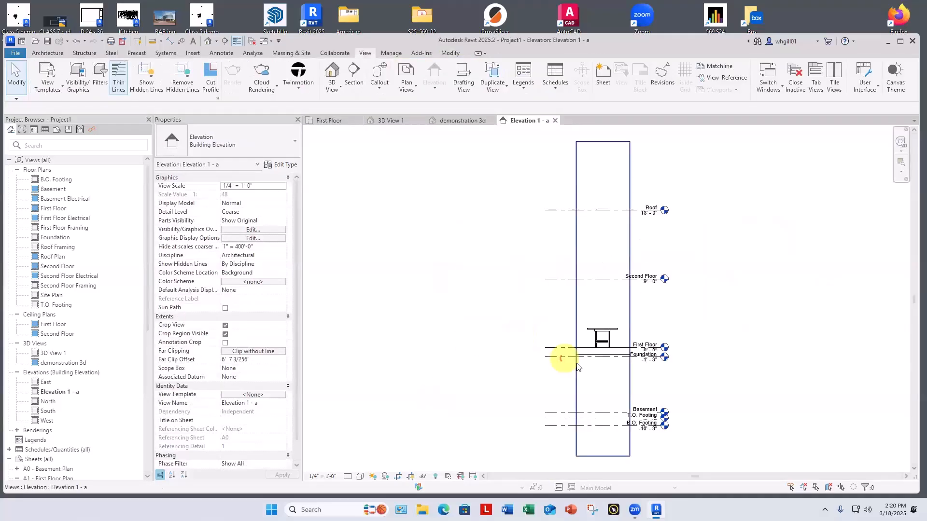
middle_drag(662, 316, 543, 315)
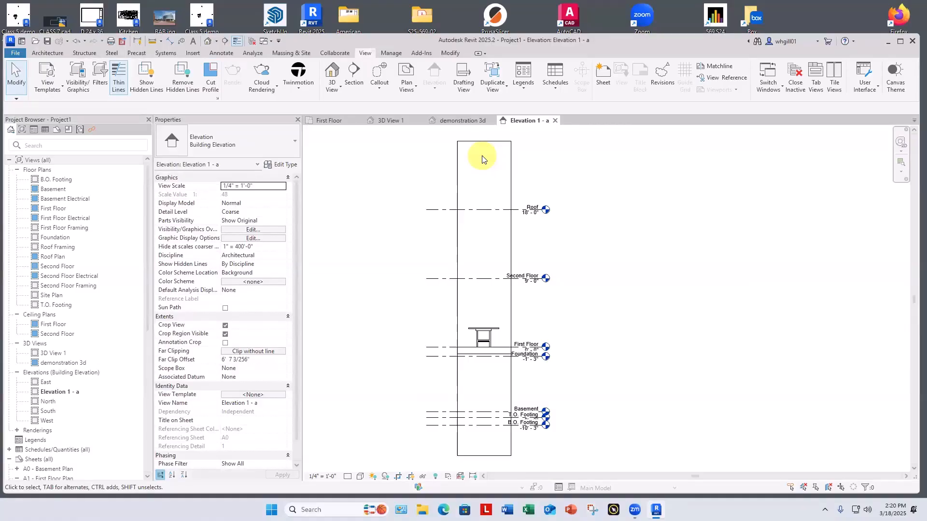
click(484, 141)
drag(484, 141, 495, 322)
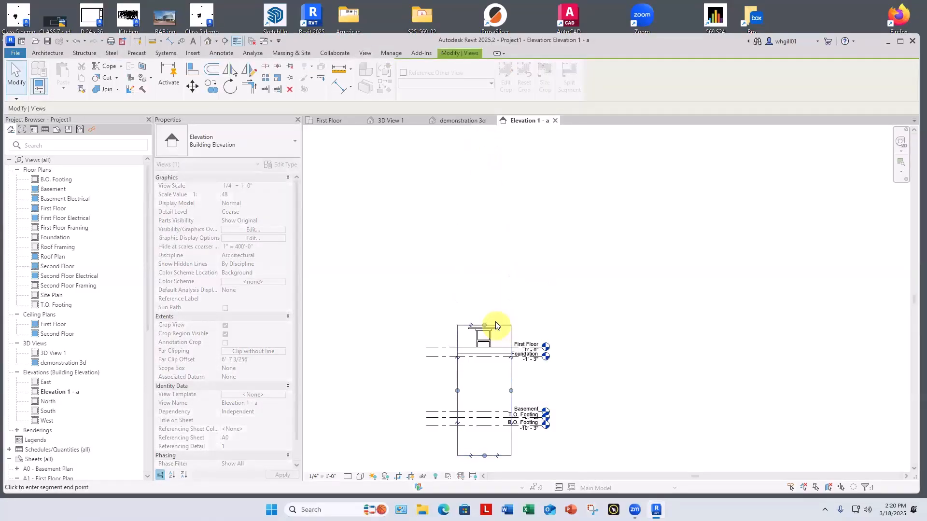
drag(484, 455, 485, 347)
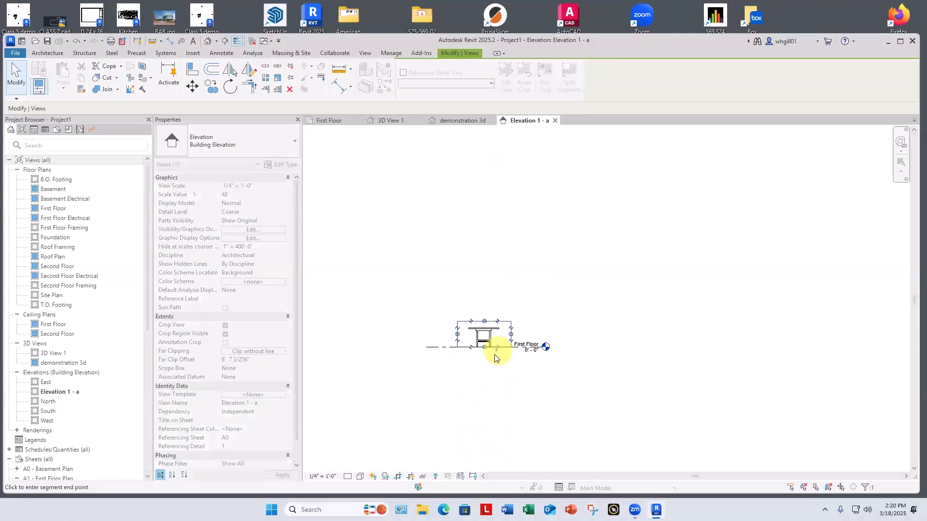
Step: Narrow the elevation's crop region on both sides to just beyond the tabletop edges
scroll(495, 351, up, 5)
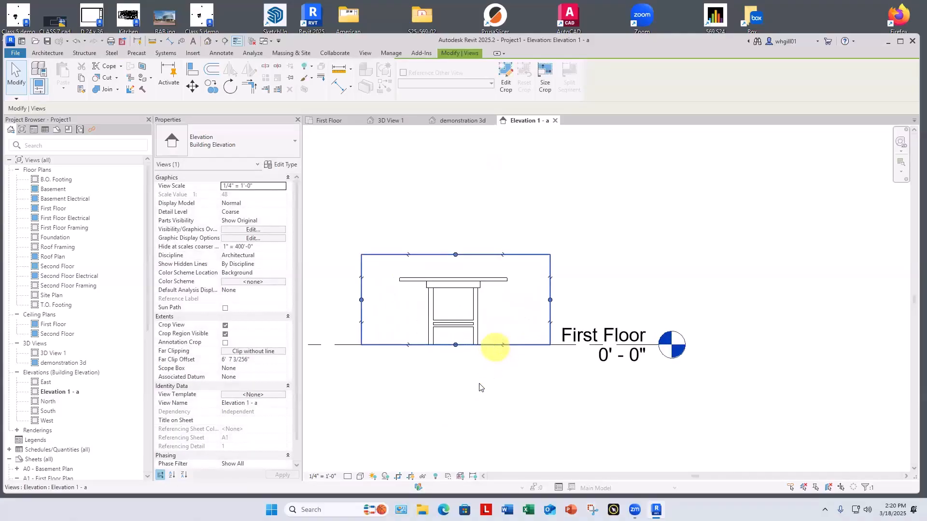
key(Escape)
click(360, 309)
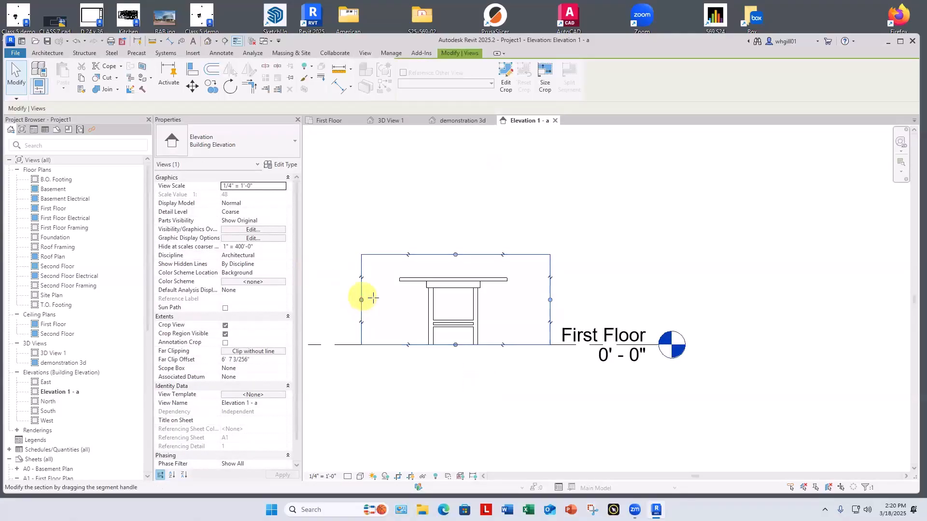
drag(362, 296, 393, 297)
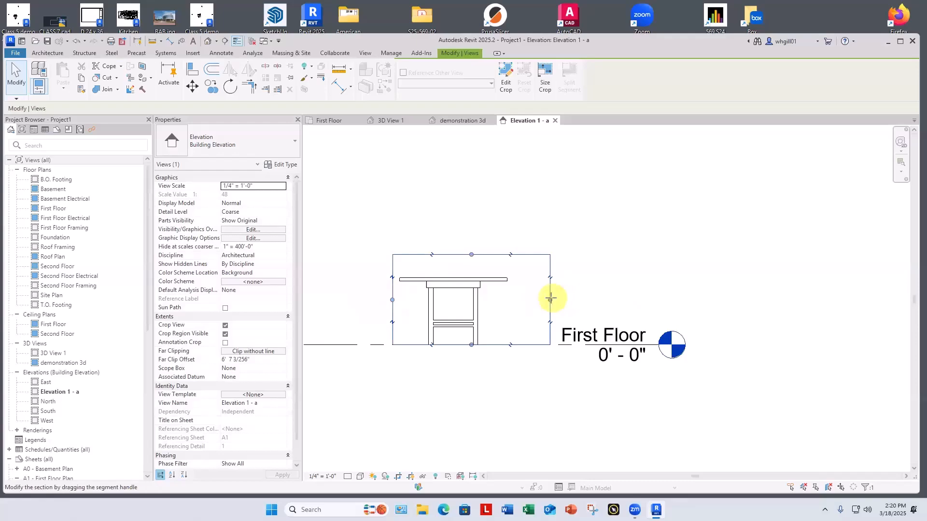
drag(550, 298, 510, 302)
click(503, 428)
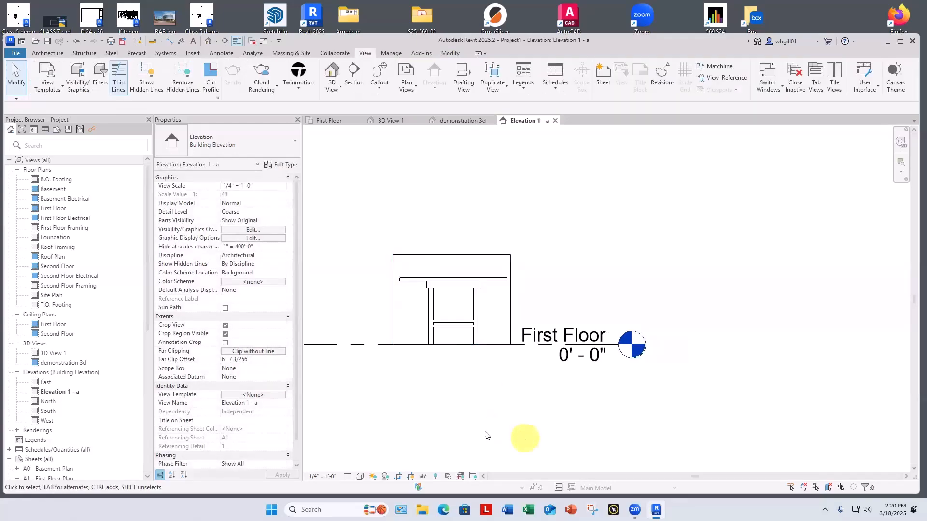
Step: Hide the elevation's crop region and set the view scale to 1/2" = 1'-0"
click(224, 334)
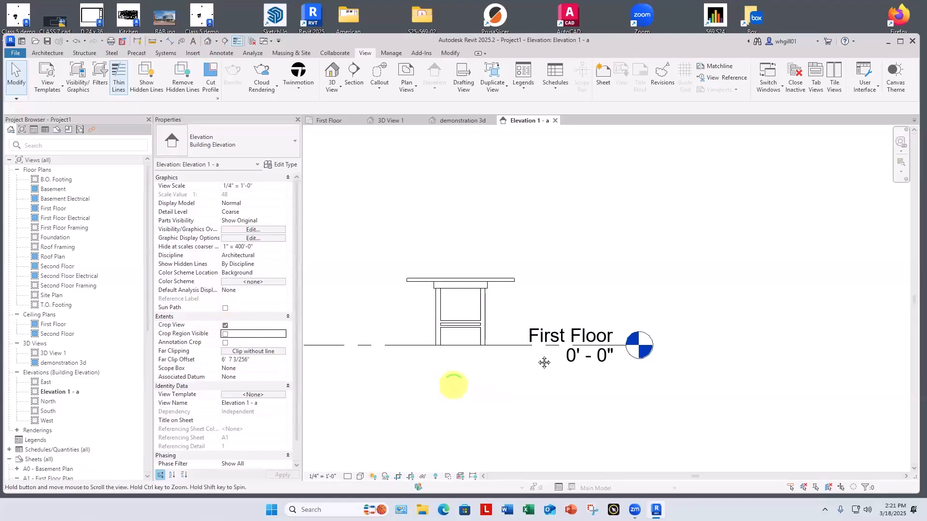
middle_drag(450, 385, 542, 356)
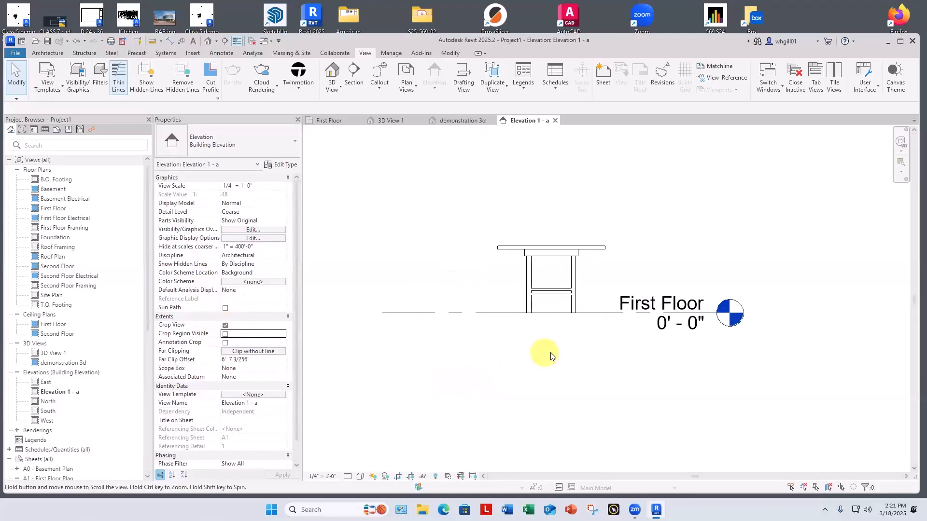
click(321, 477)
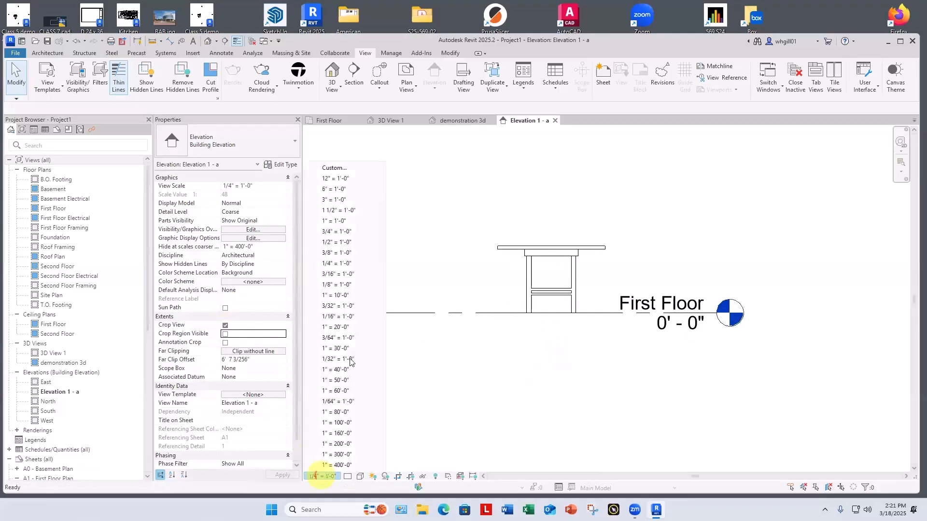
click(333, 242)
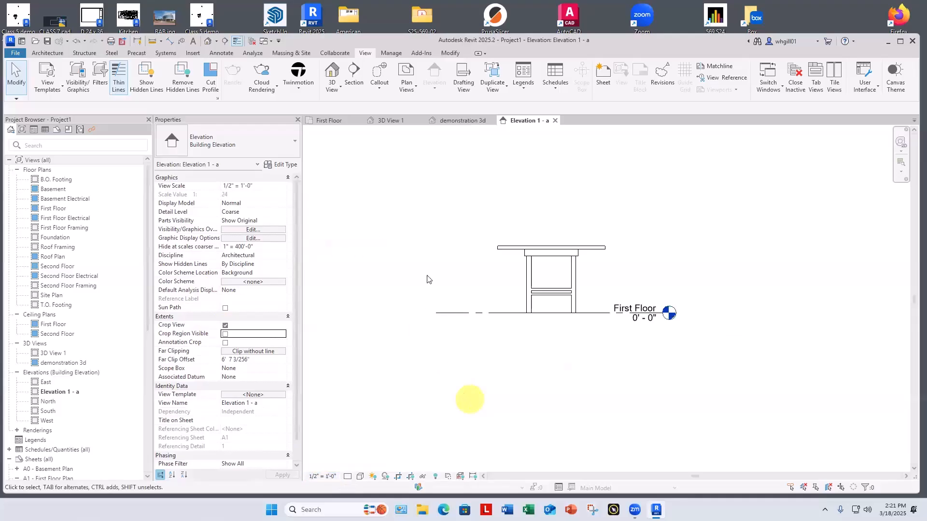
Step: Copy the elevation marker in the First Floor plan to a point below the middle table
click(328, 120)
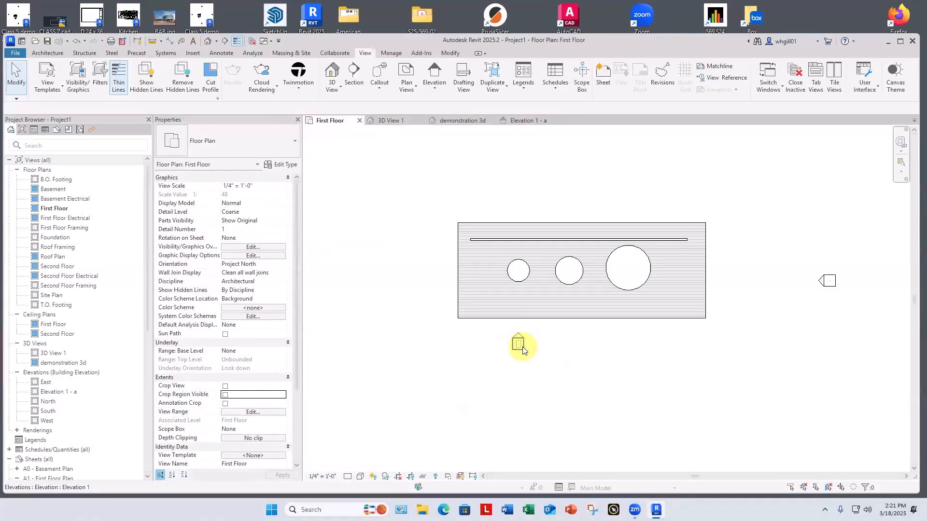
ctrl+drag(523, 351, 576, 348)
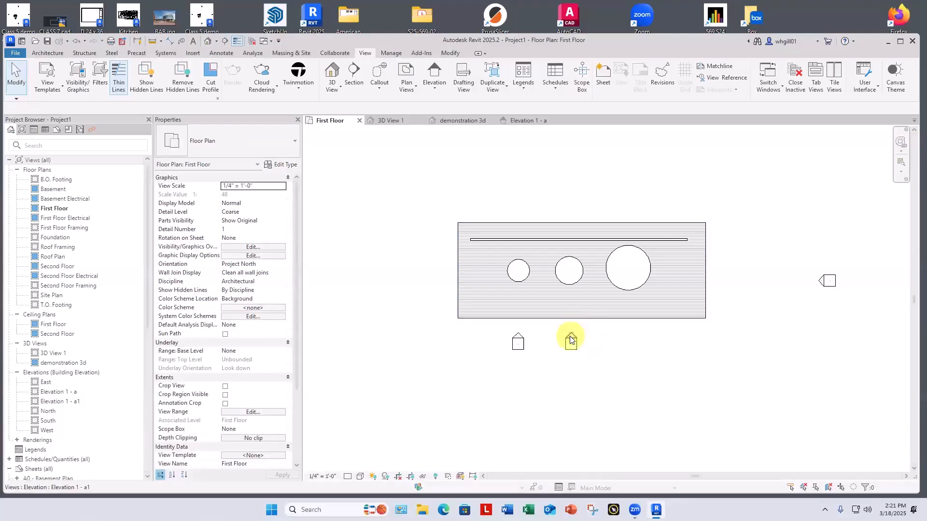
Step: Shift and widen the copied elevation's extents to surround the middle table, and open that elevation view
click(571, 340)
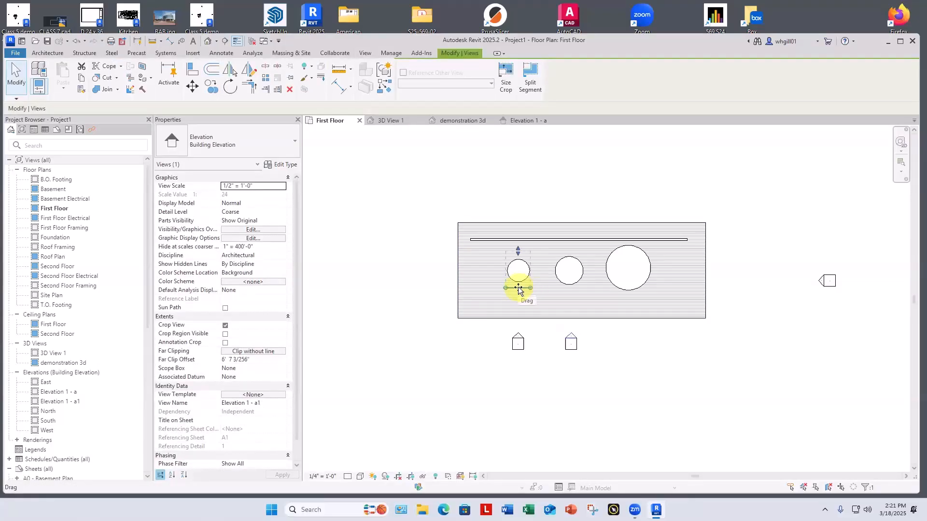
drag(518, 289, 577, 290)
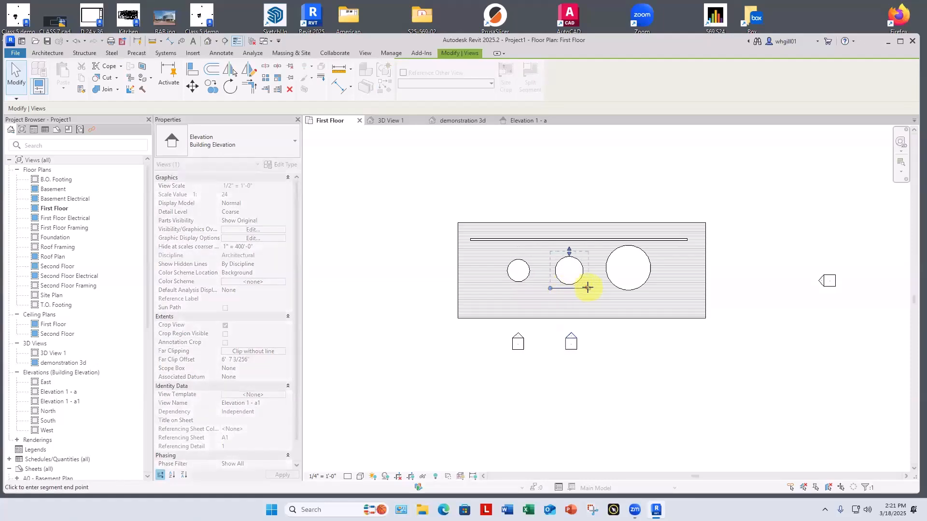
click(625, 367)
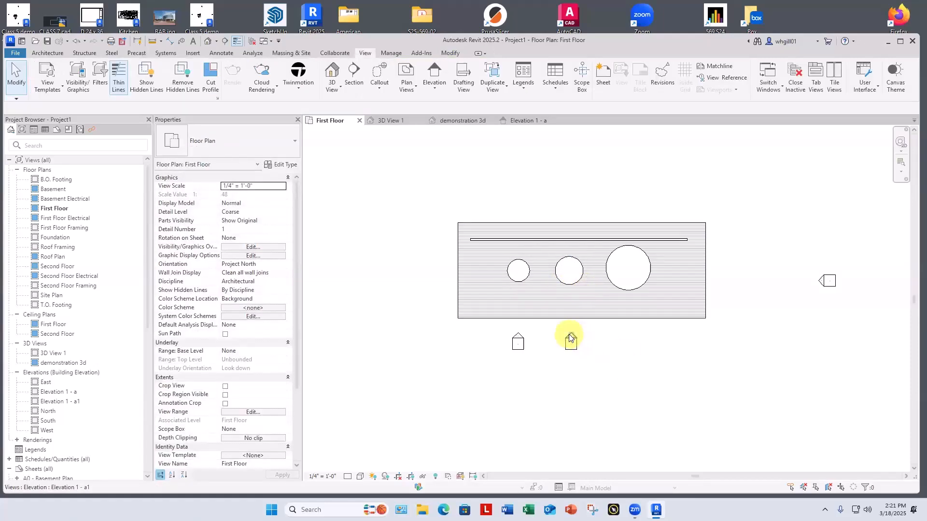
double_click(569, 335)
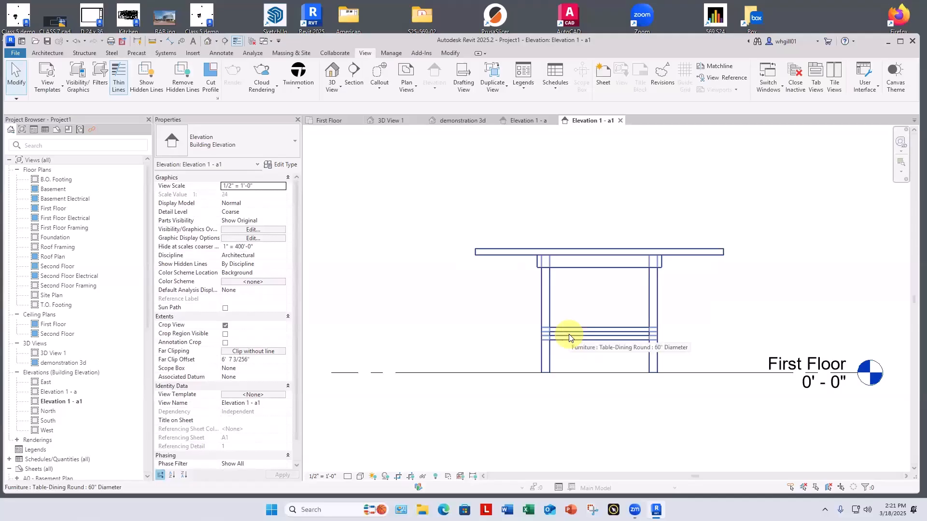
Step: Copy the elevation marker in the First Floor plan to a point below the largest table
click(329, 121)
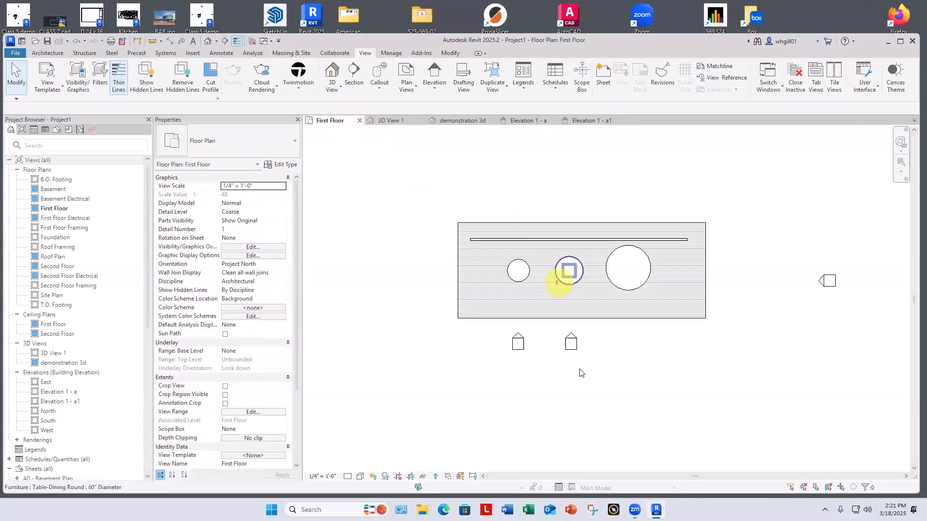
mouse_move(602, 372)
mouse_down()
mouse_move(558, 337)
mouse_move(627, 351)
mouse_up()
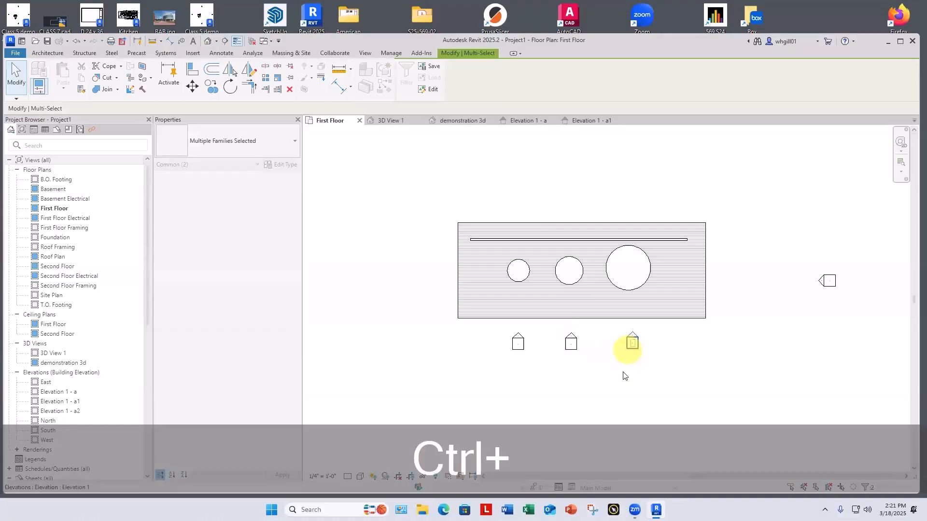
click(625, 376)
Step: Widen and deepen the new elevation marker's view extents to surround the largest table
click(633, 335)
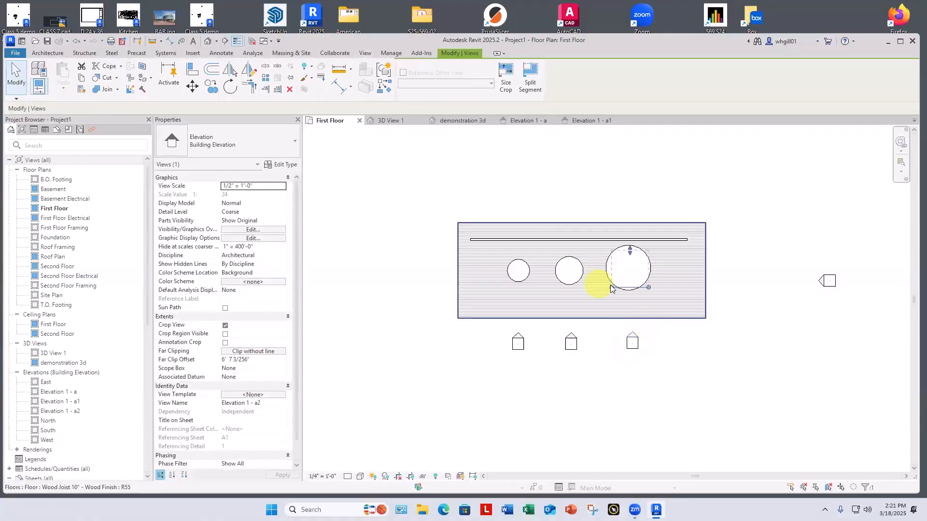
mouse_move(610, 288)
mouse_down()
mouse_move(625, 298)
mouse_move(602, 300)
mouse_move(652, 300)
mouse_move(625, 263)
mouse_move(631, 241)
mouse_up()
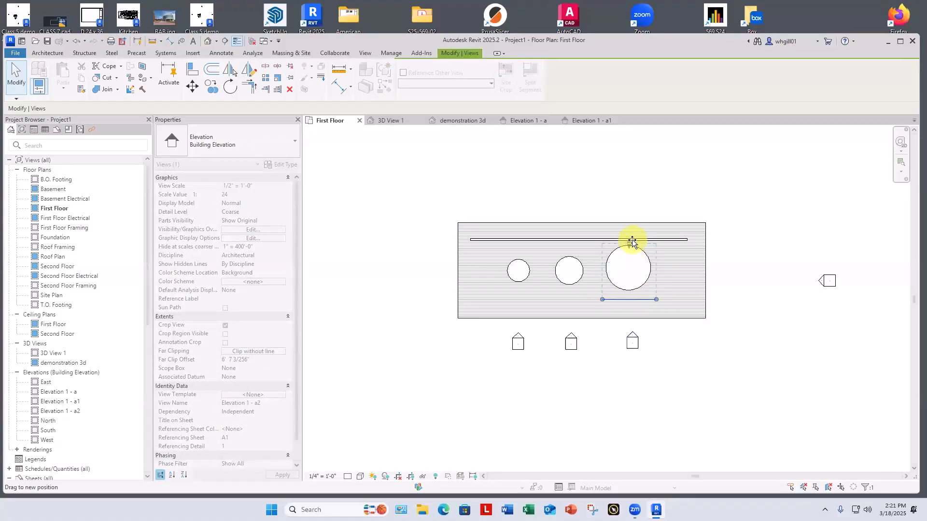
click(582, 428)
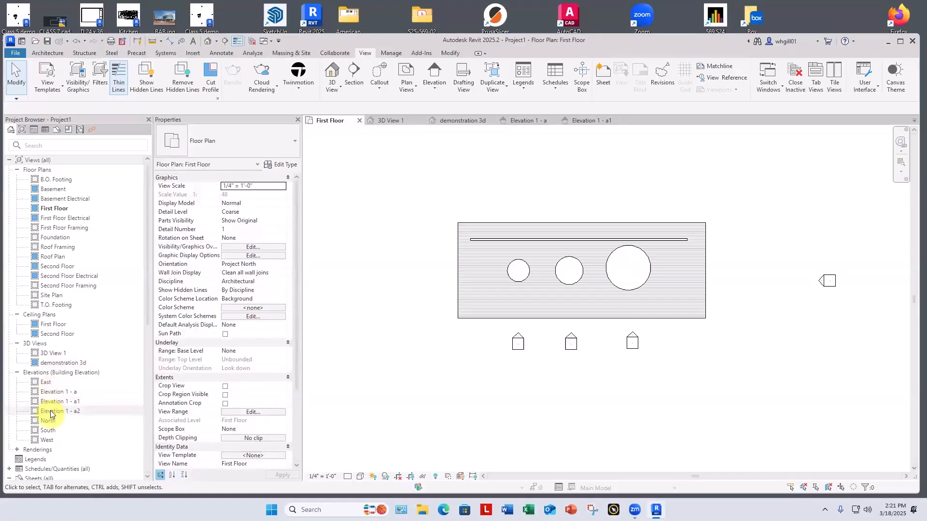
Step: Open sheet A1 - First Floor Plan and place Elevation 1 - a in the sheet's lower-left corner
scroll(58, 437, down, 1)
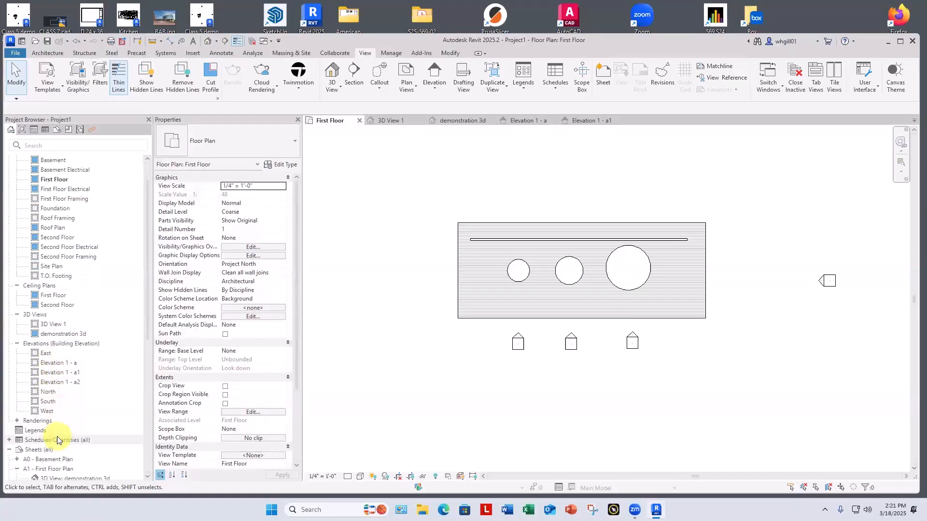
double_click(39, 469)
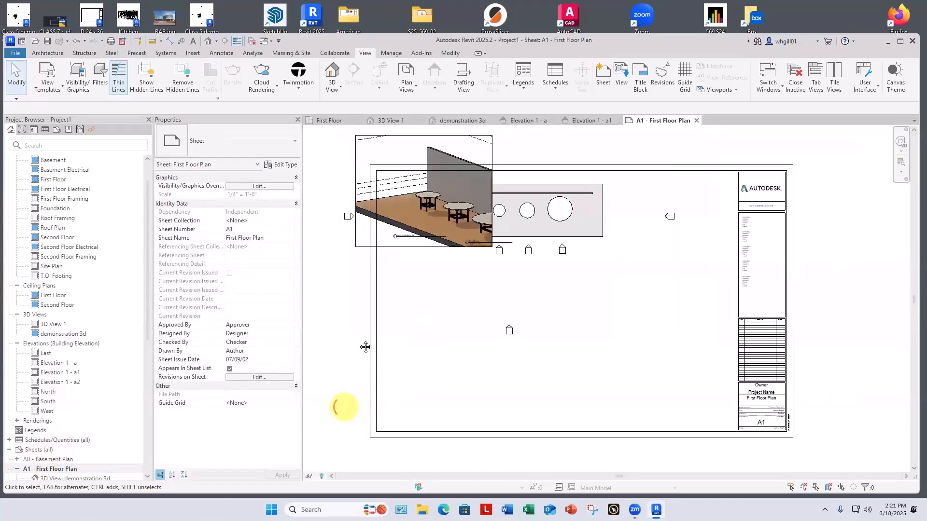
middle_drag(341, 408, 390, 307)
click(60, 363)
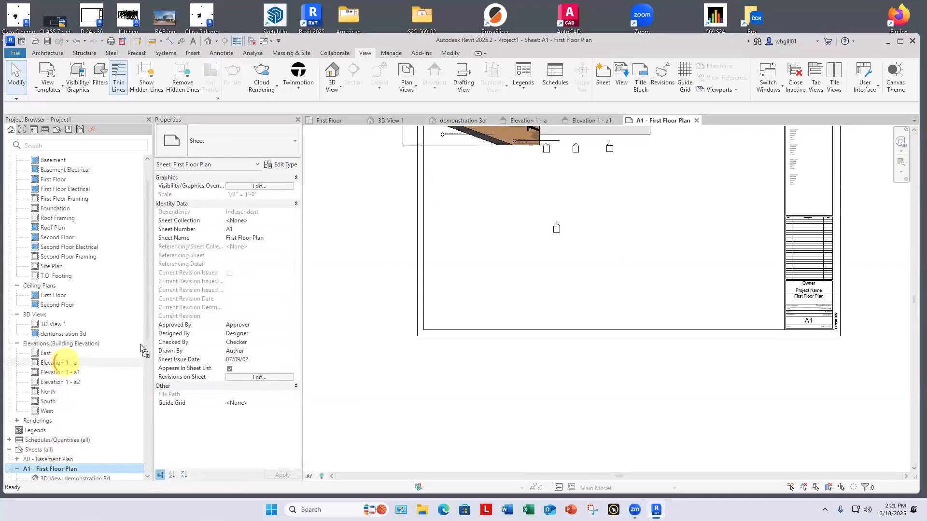
click(457, 292)
click(361, 378)
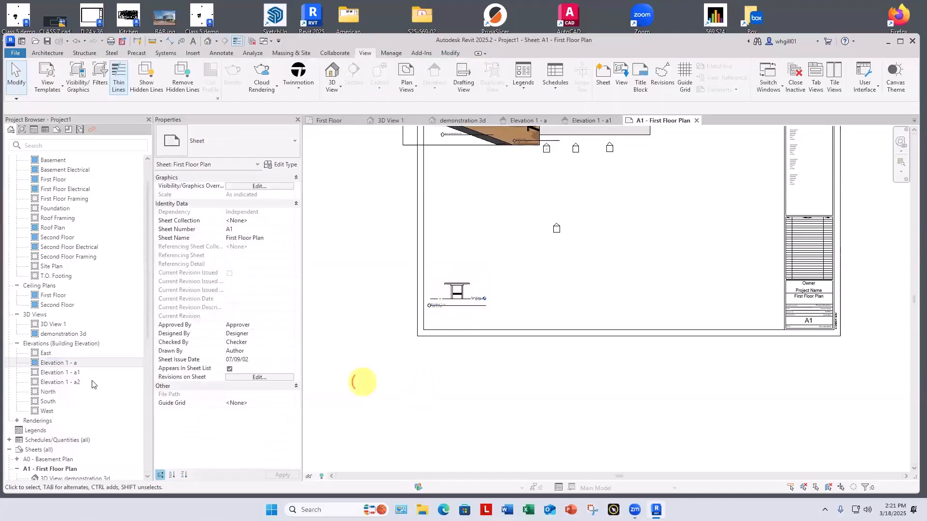
Step: Place Elevation 1 - a1 and Elevation 1 - a2 on the sheet in a row to the right of Elevation 1 - a
drag(59, 372, 526, 295)
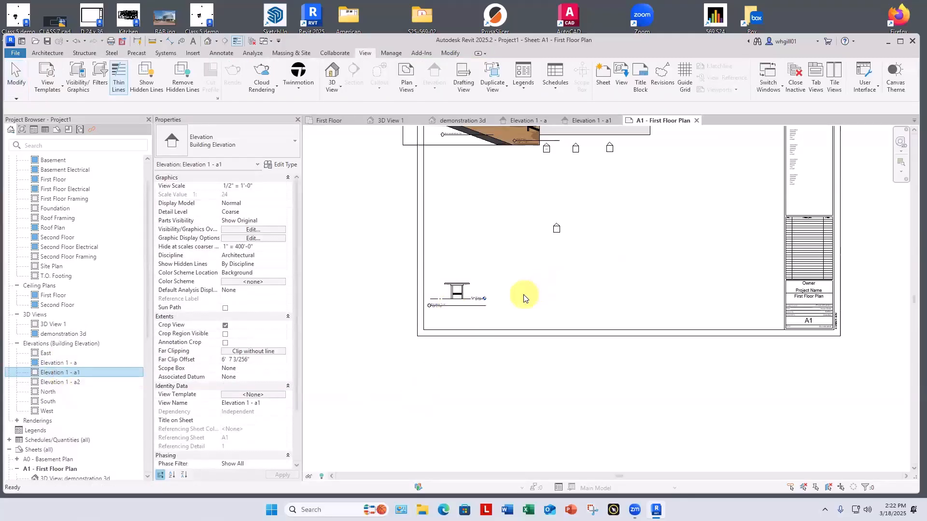
click(529, 292)
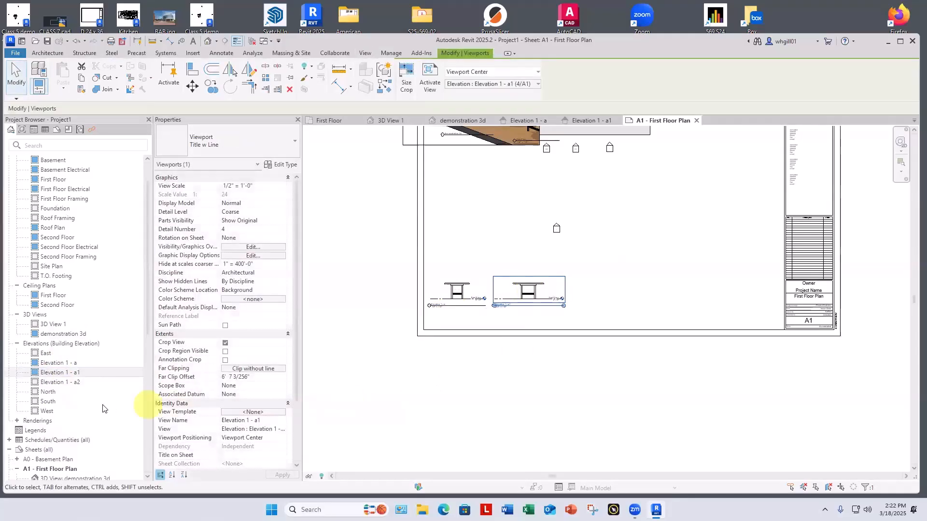
drag(59, 382, 630, 293)
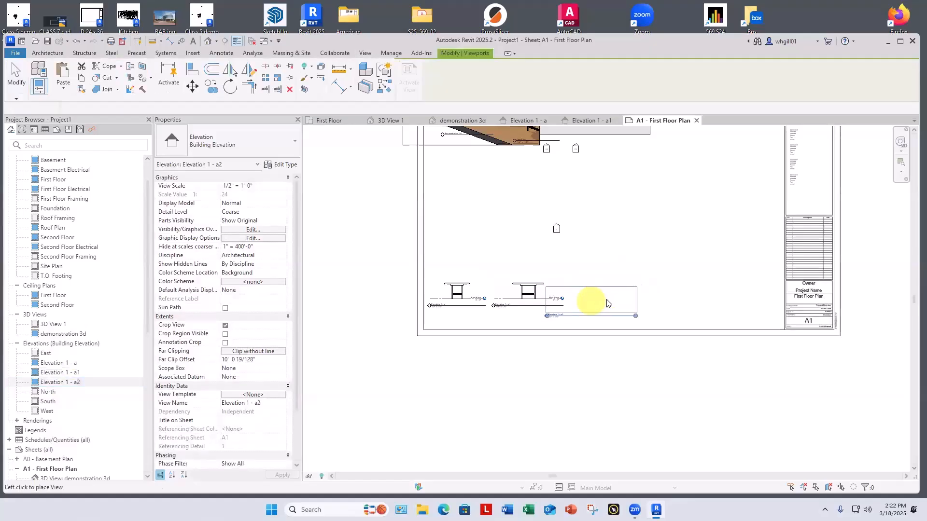
click(620, 295)
click(570, 385)
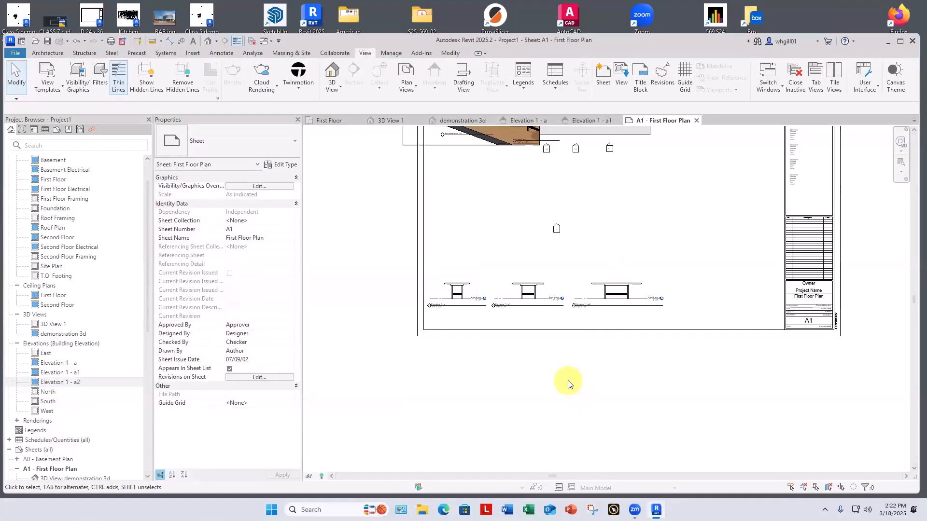
Step: Activate the Elevation 1 - a viewport, hide its First Floor level element in the view, and deactivate the viewport
scroll(497, 306, up, 5)
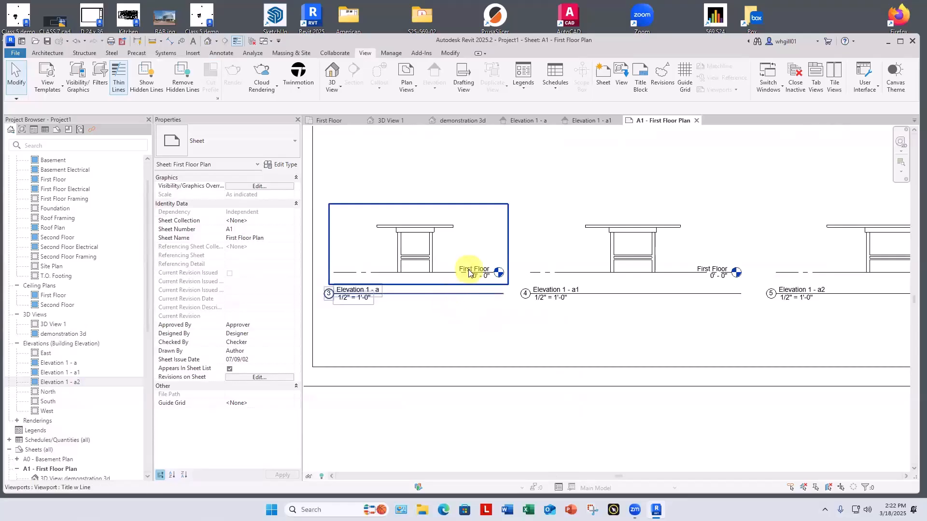
double_click(467, 272)
click(468, 273)
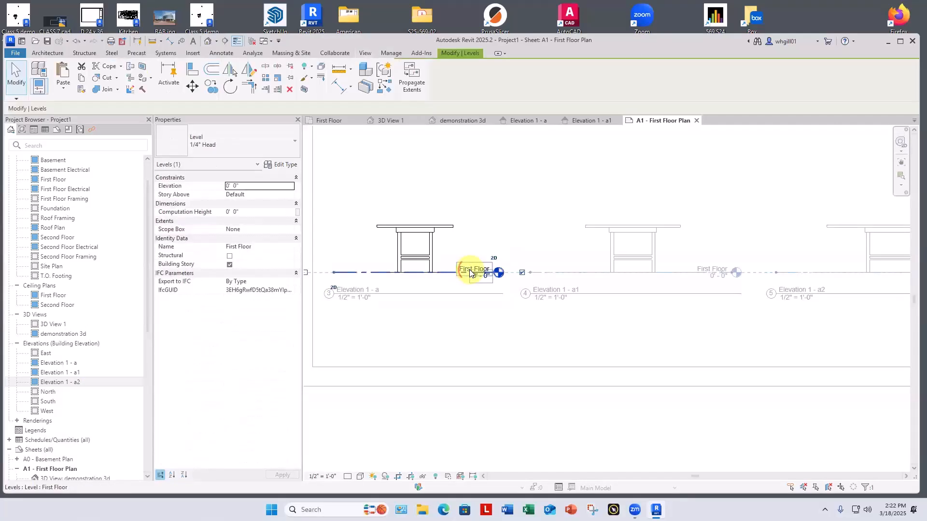
right_click(470, 273)
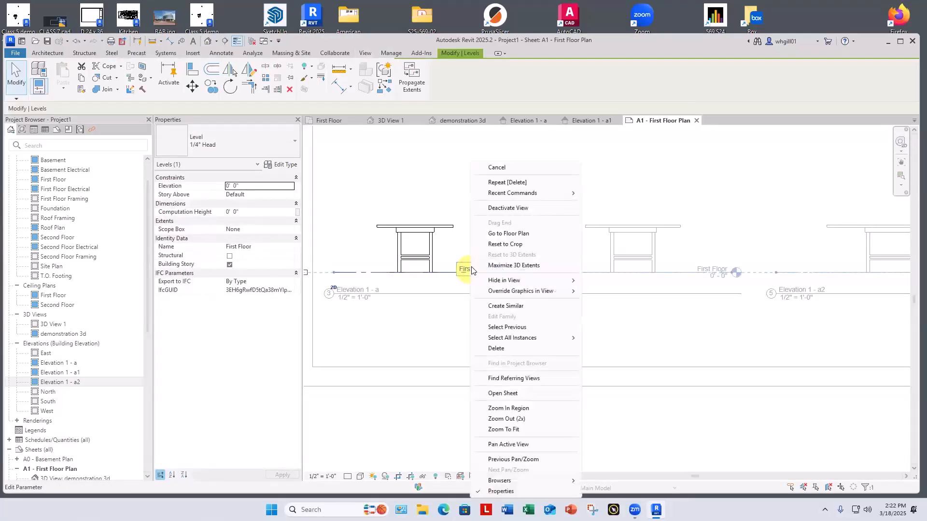
mouse_move(516, 281)
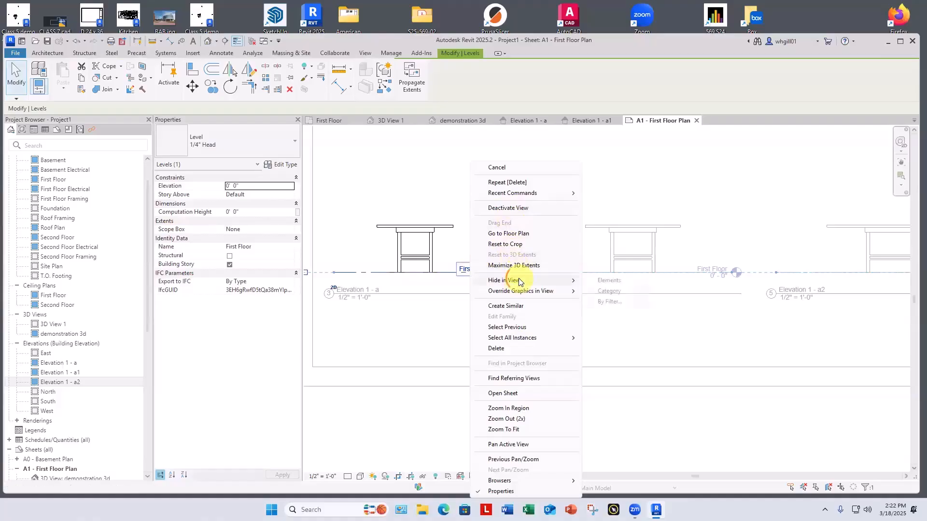
click(608, 277)
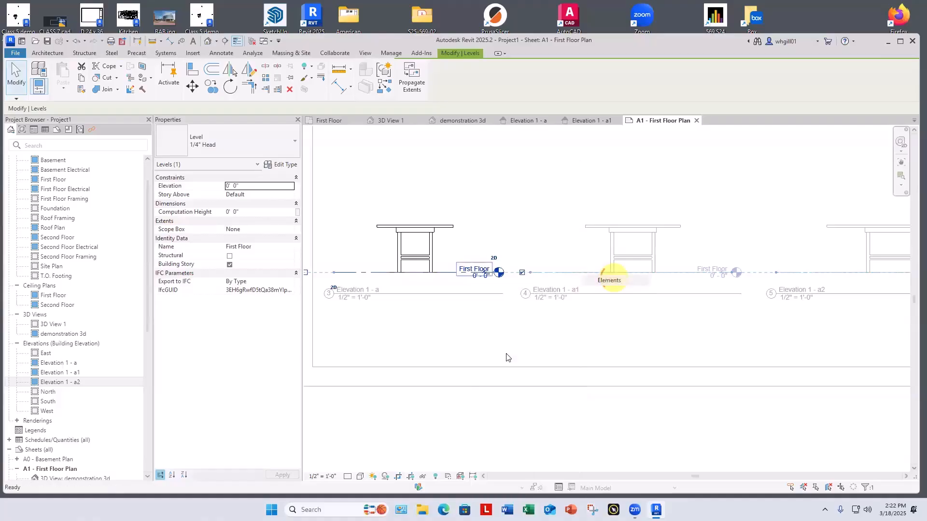
double_click(419, 430)
Step: Hide the First Floor level element within the Elevation 1 - a1 and Elevation 1 - a2 viewports
double_click(705, 269)
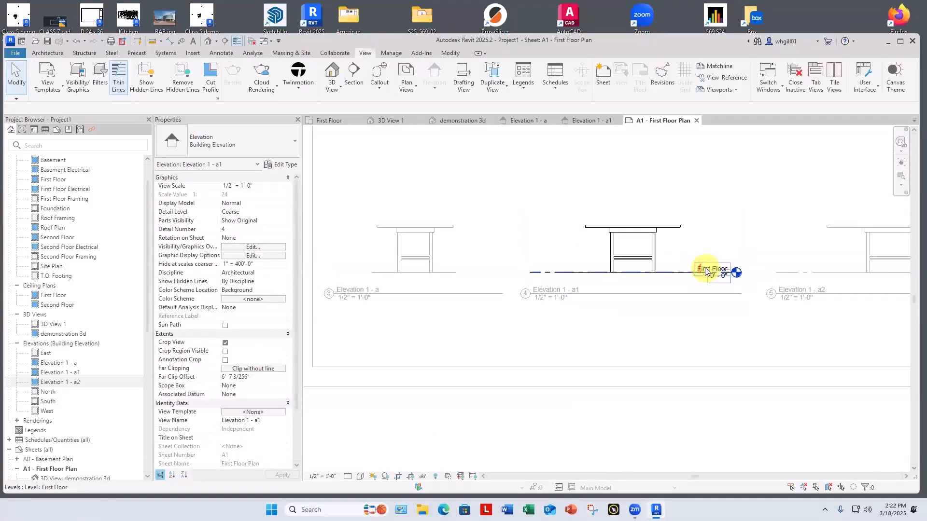
click(705, 271)
right_click(705, 270)
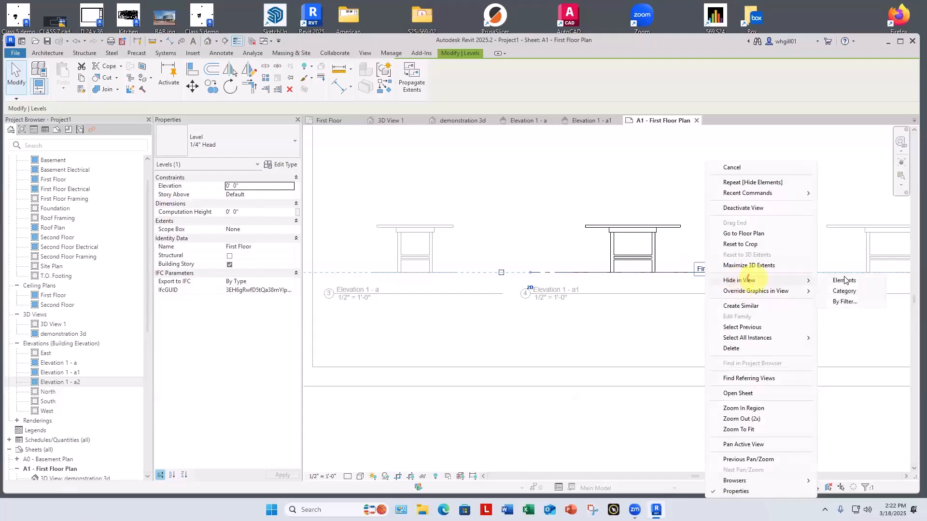
click(845, 280)
scroll(669, 344, down, 3)
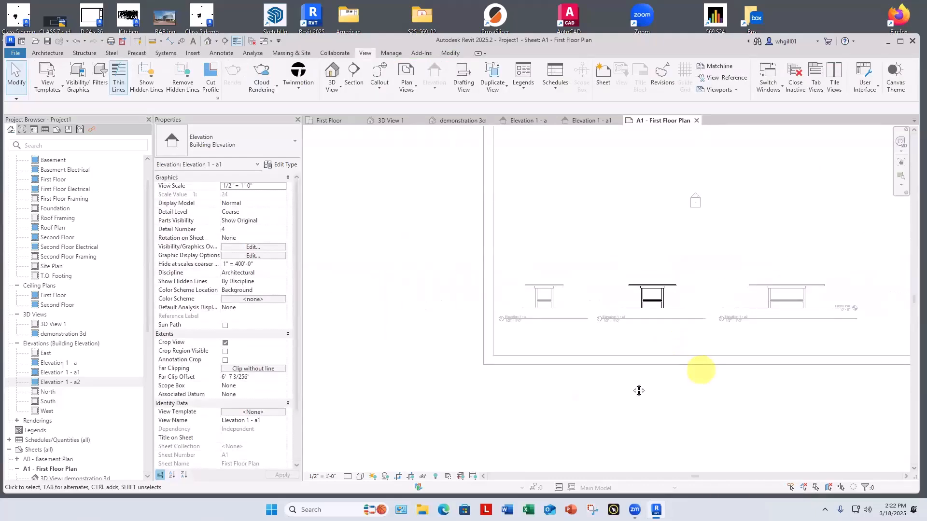
double_click(604, 436)
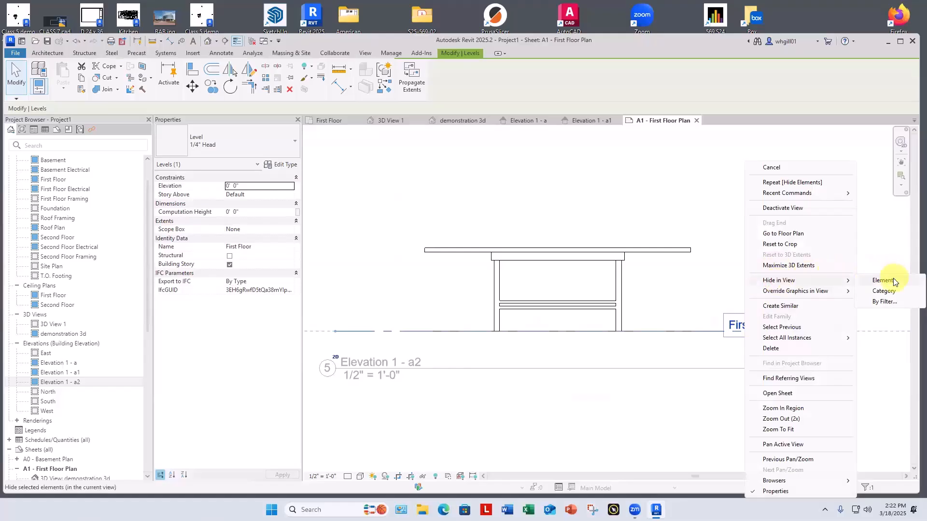
click(884, 276)
Step: Move the demonstration 3d viewport to the right side of the sheet, beside the title block and below the floor plan
scroll(596, 423, down, 5)
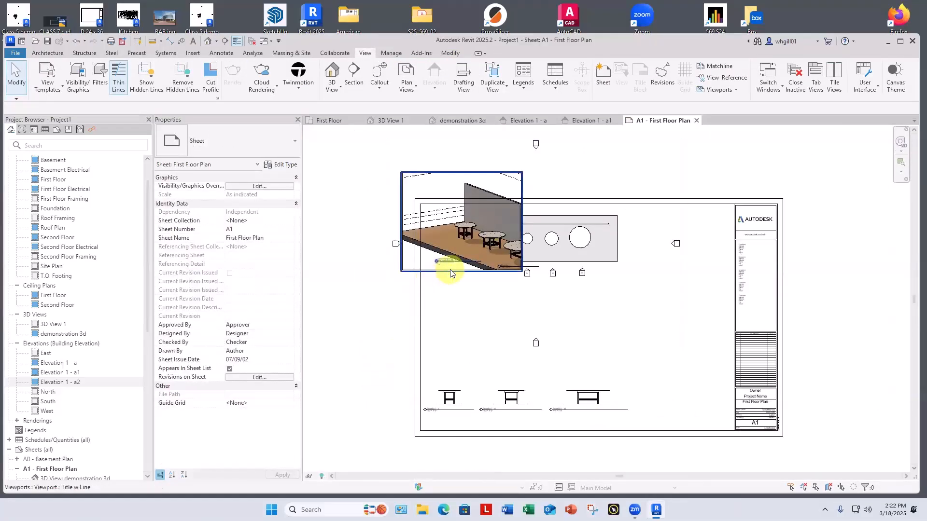
drag(450, 270, 659, 370)
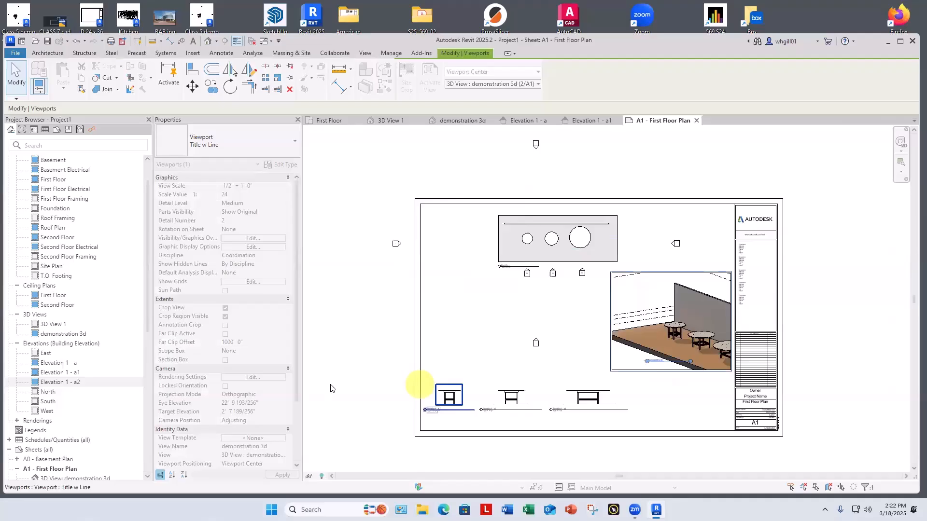
click(359, 364)
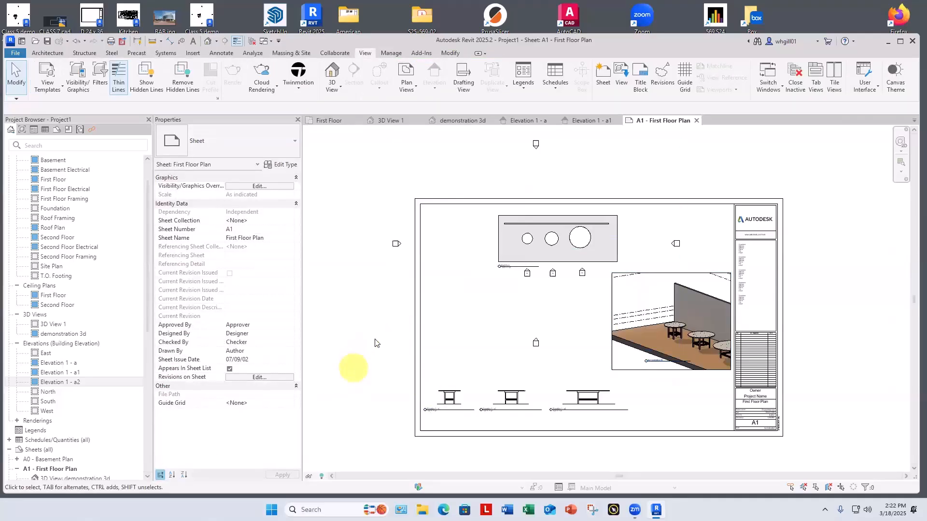
Step: Turn on Crop View for the First Floor plan viewport on the sheet
click(488, 249)
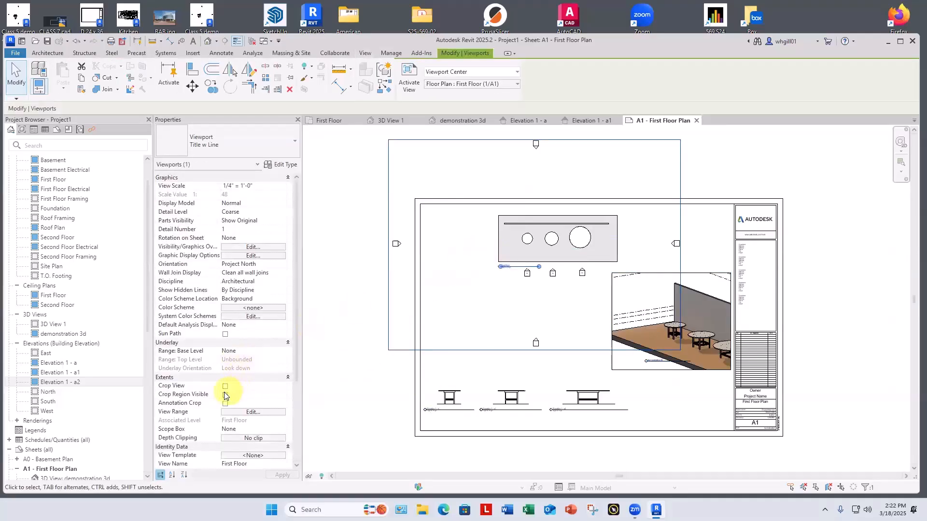
click(331, 352)
scroll(343, 347, down, 1)
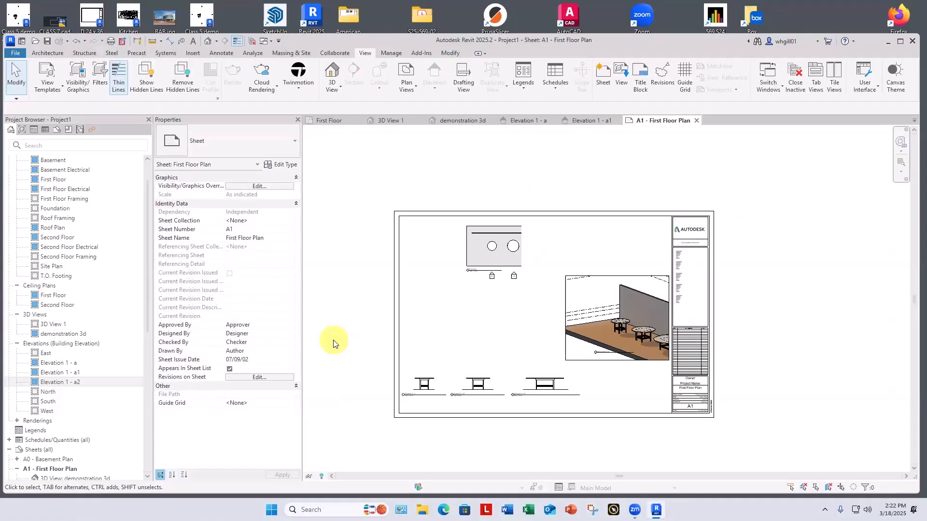